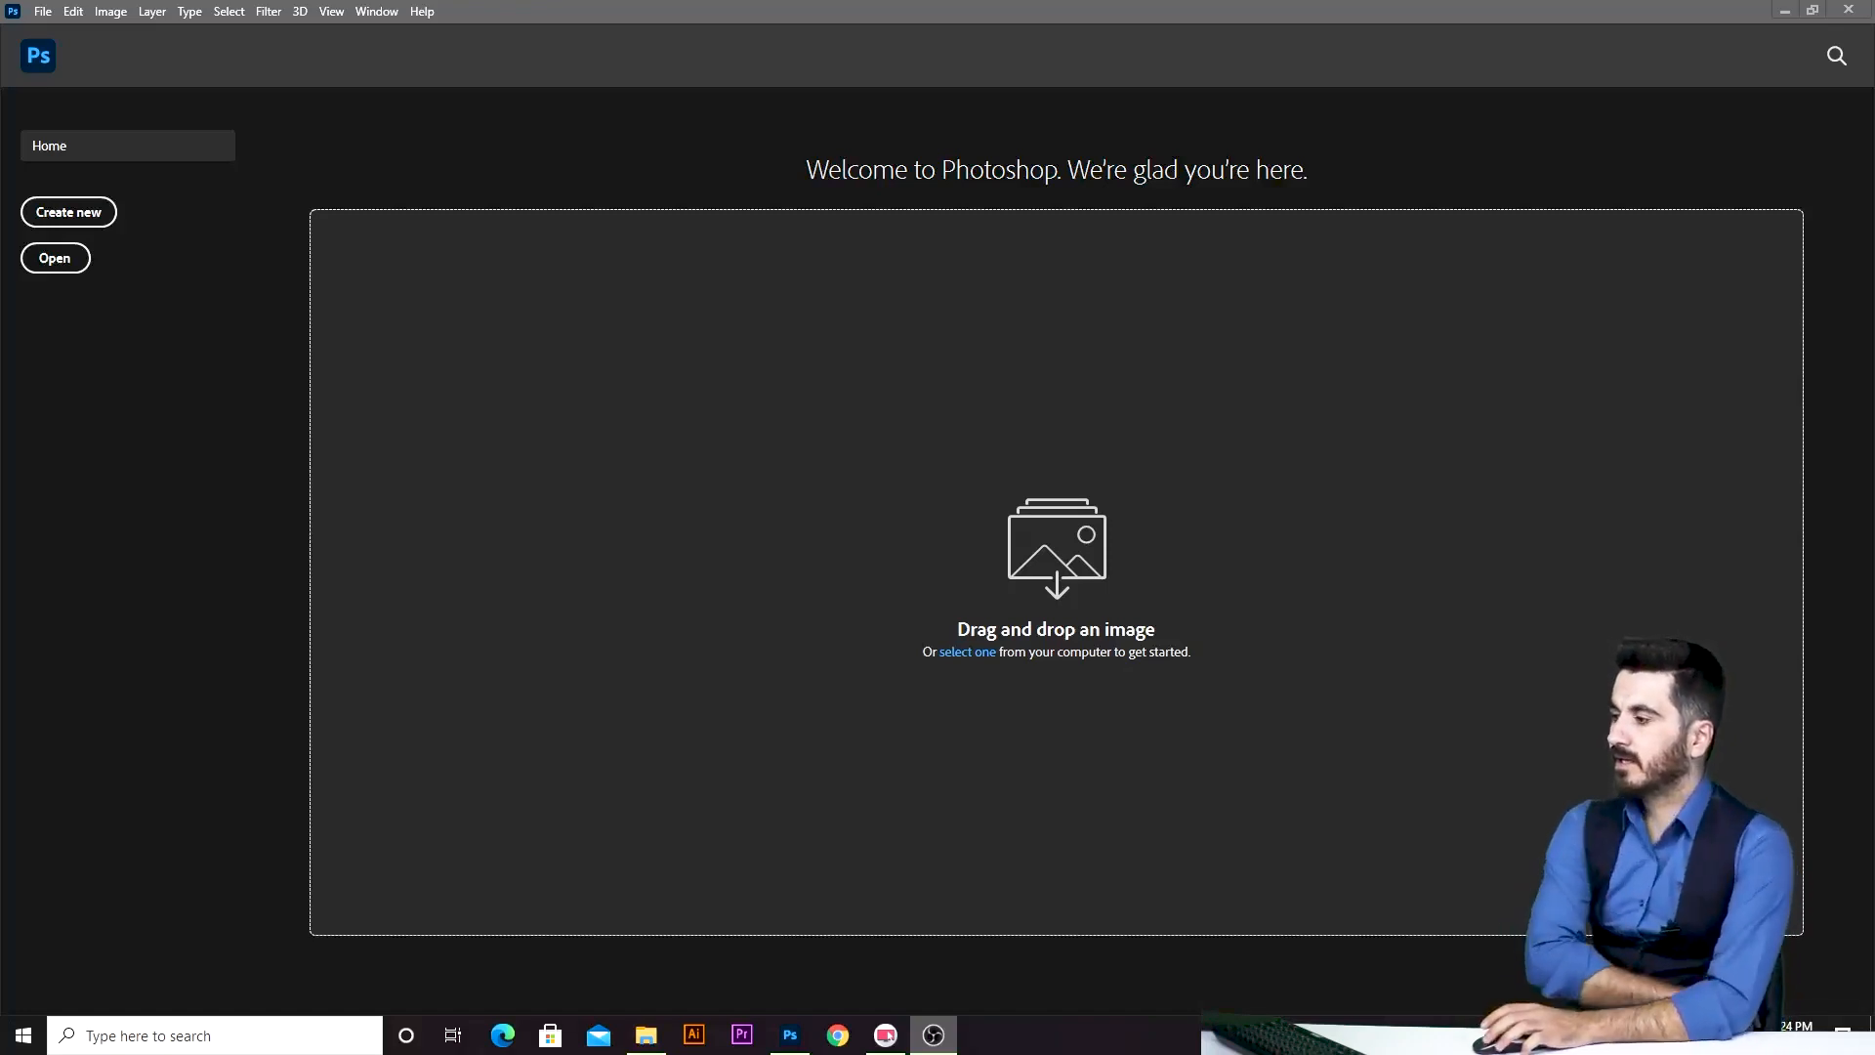
Start a new document from the recent 1350 x 1080 px preset and set its size to 2000 x 2000 pixels.
click(69, 214)
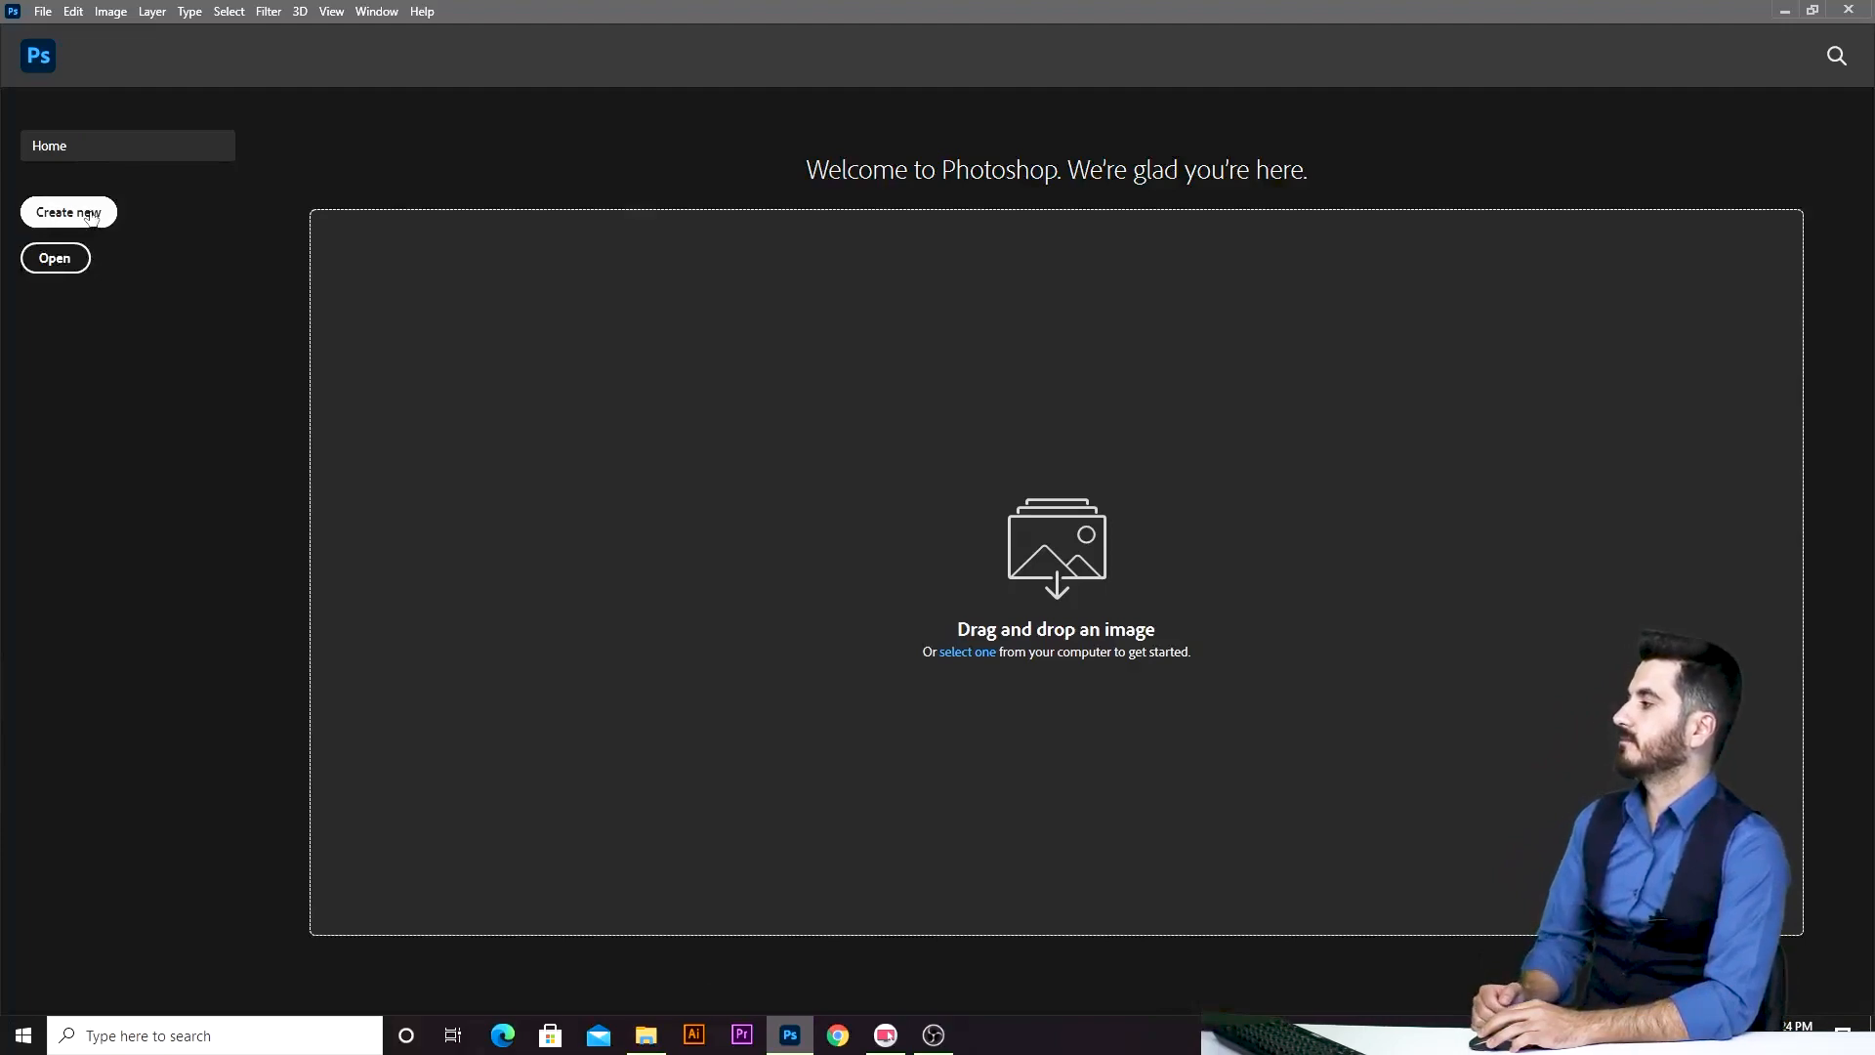
click(91, 217)
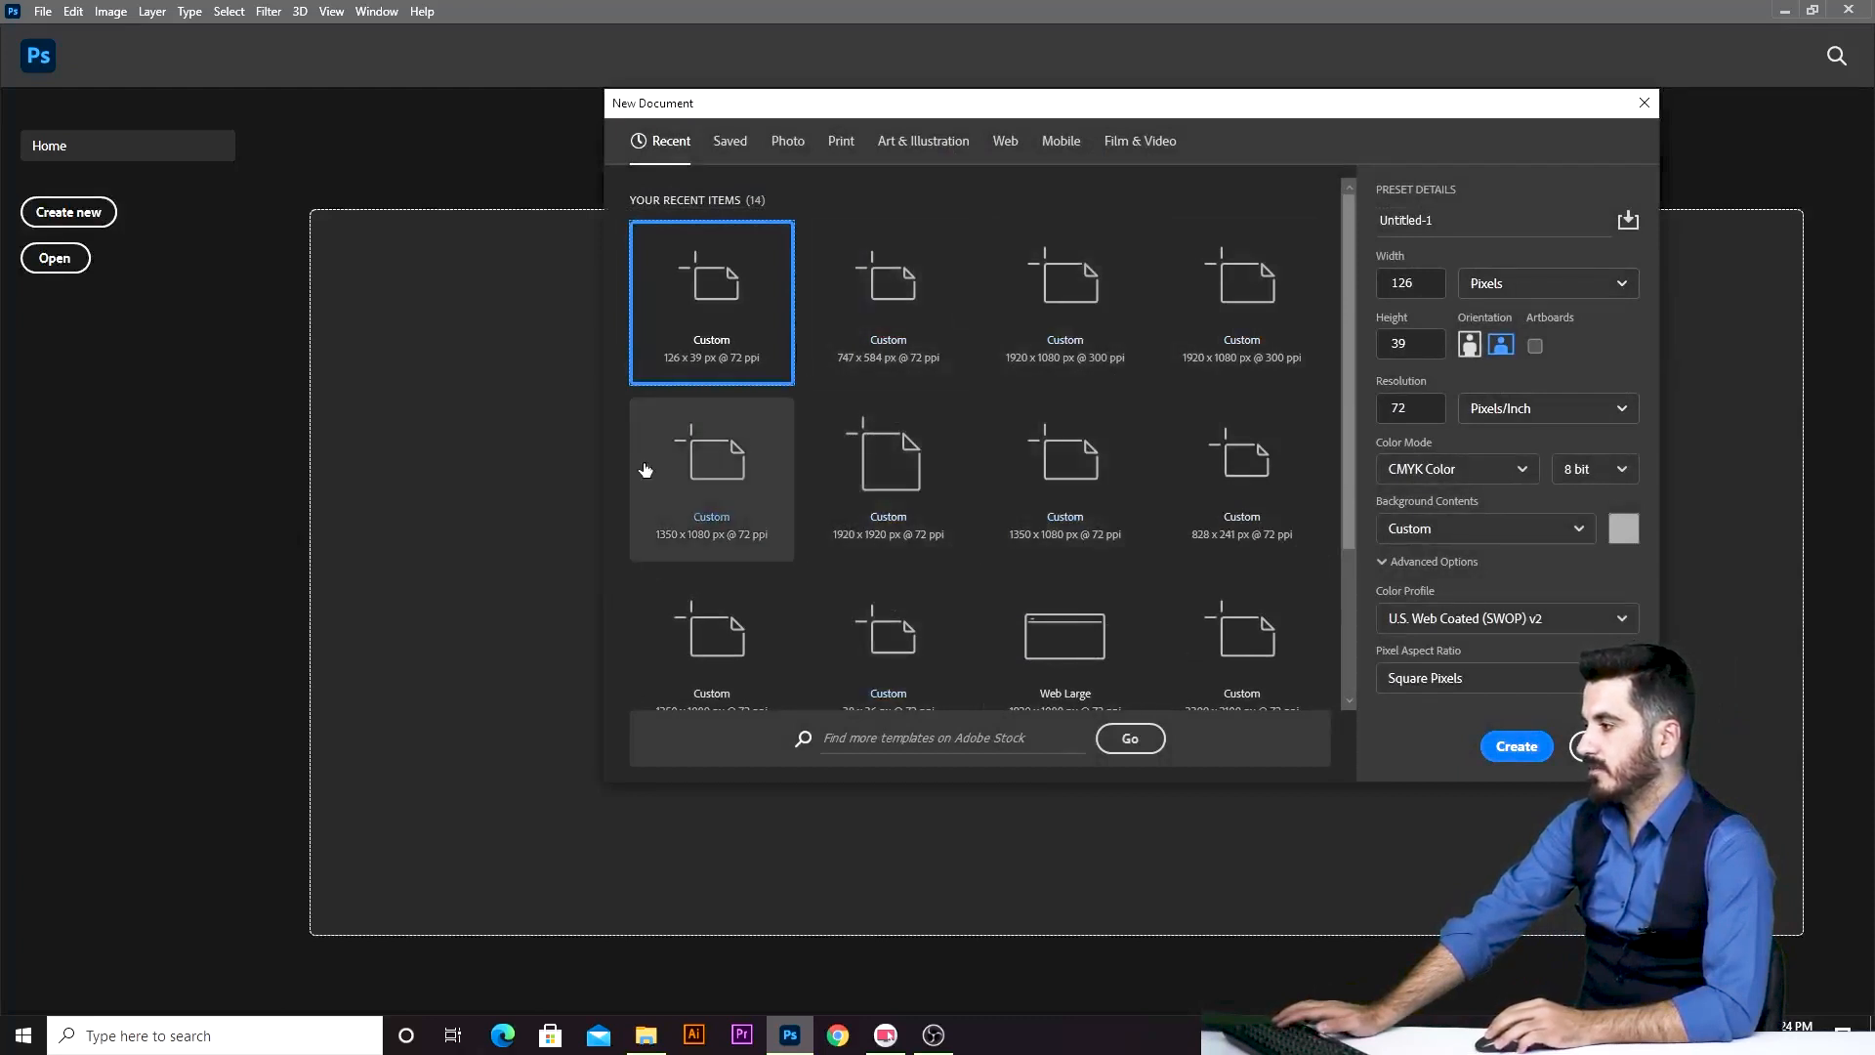
click(681, 500)
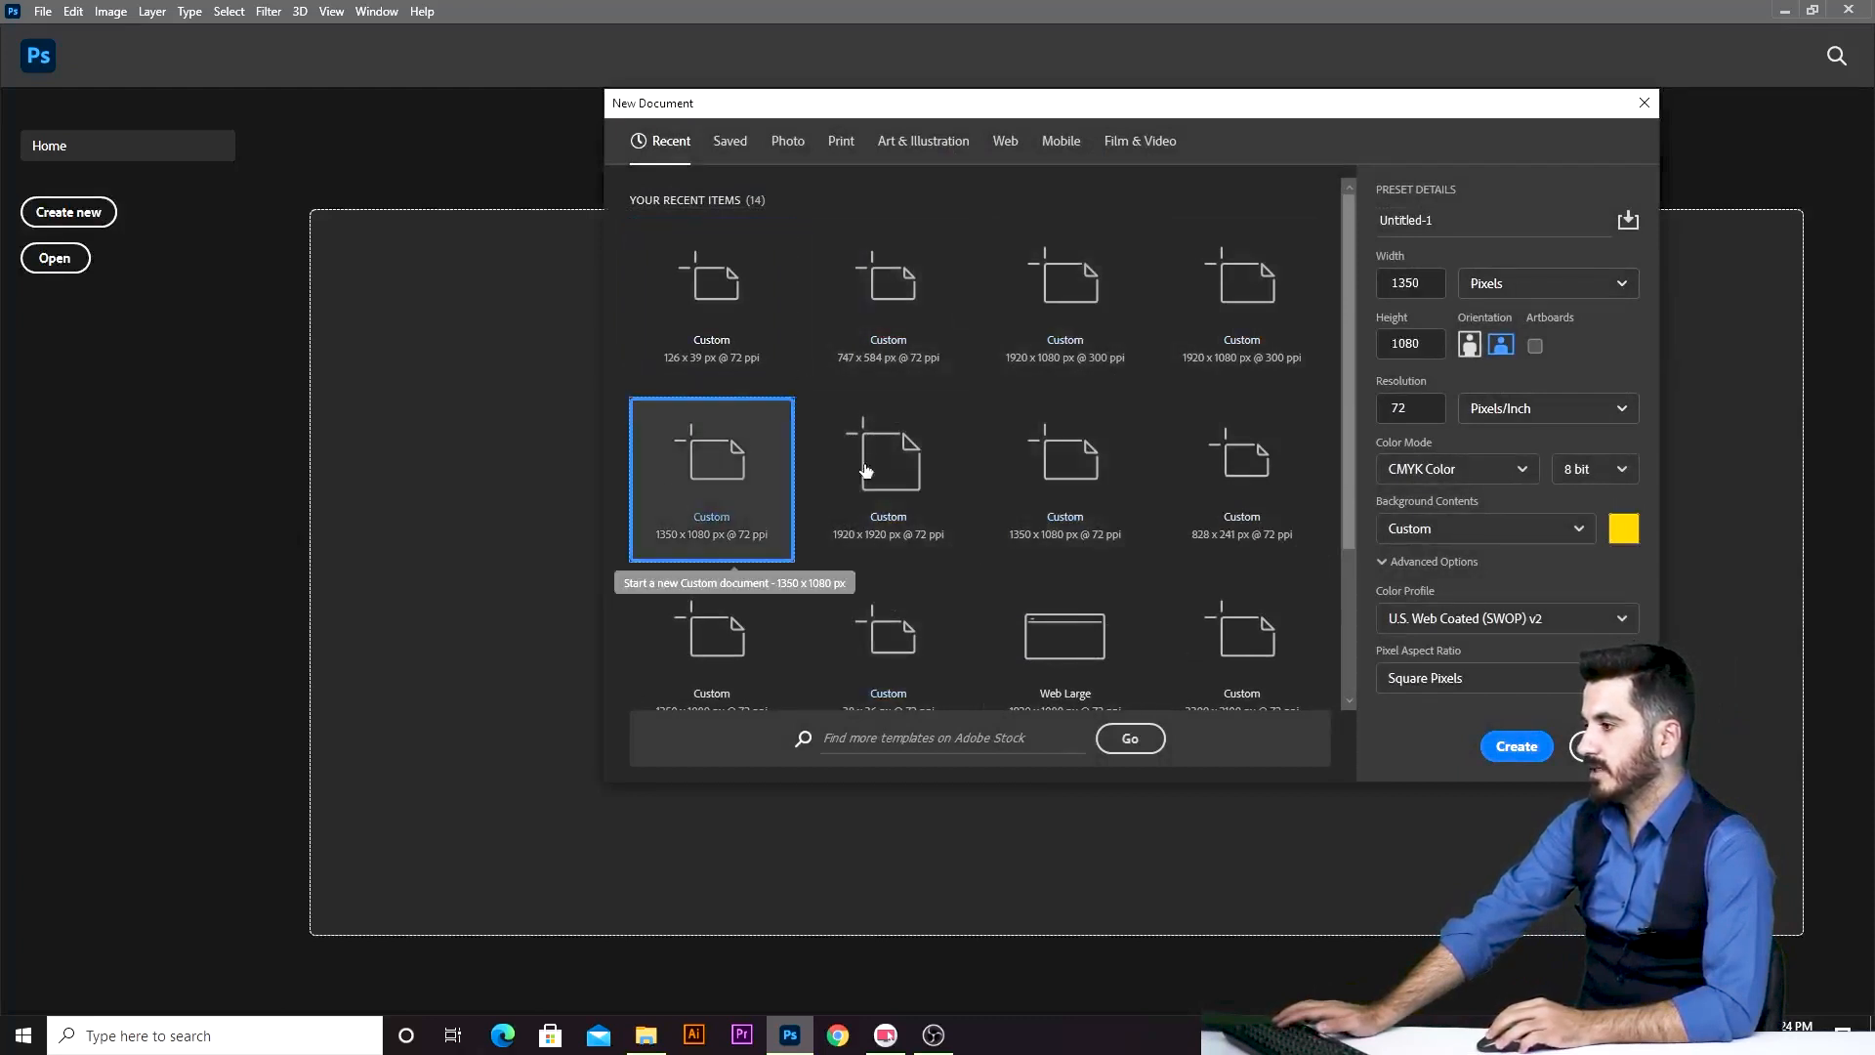
double_click(1427, 285)
text(1)
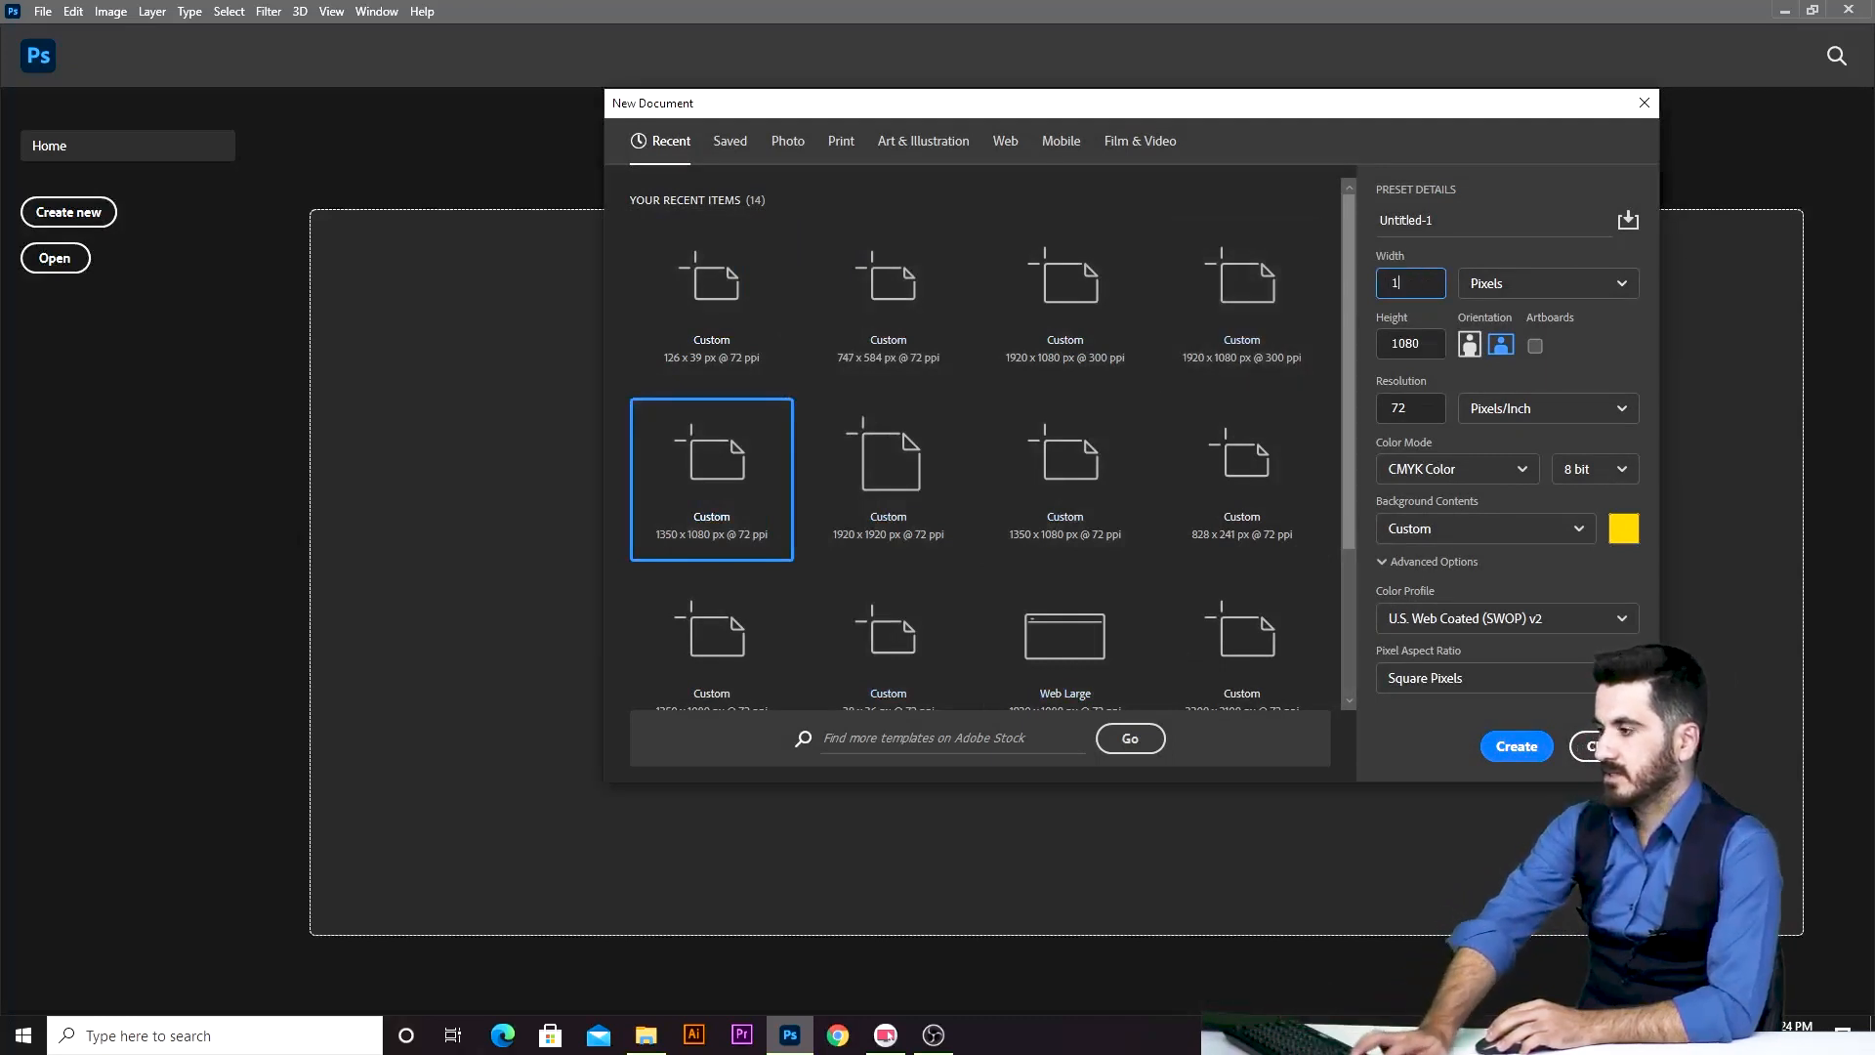
key(BackSpace)
text(200)
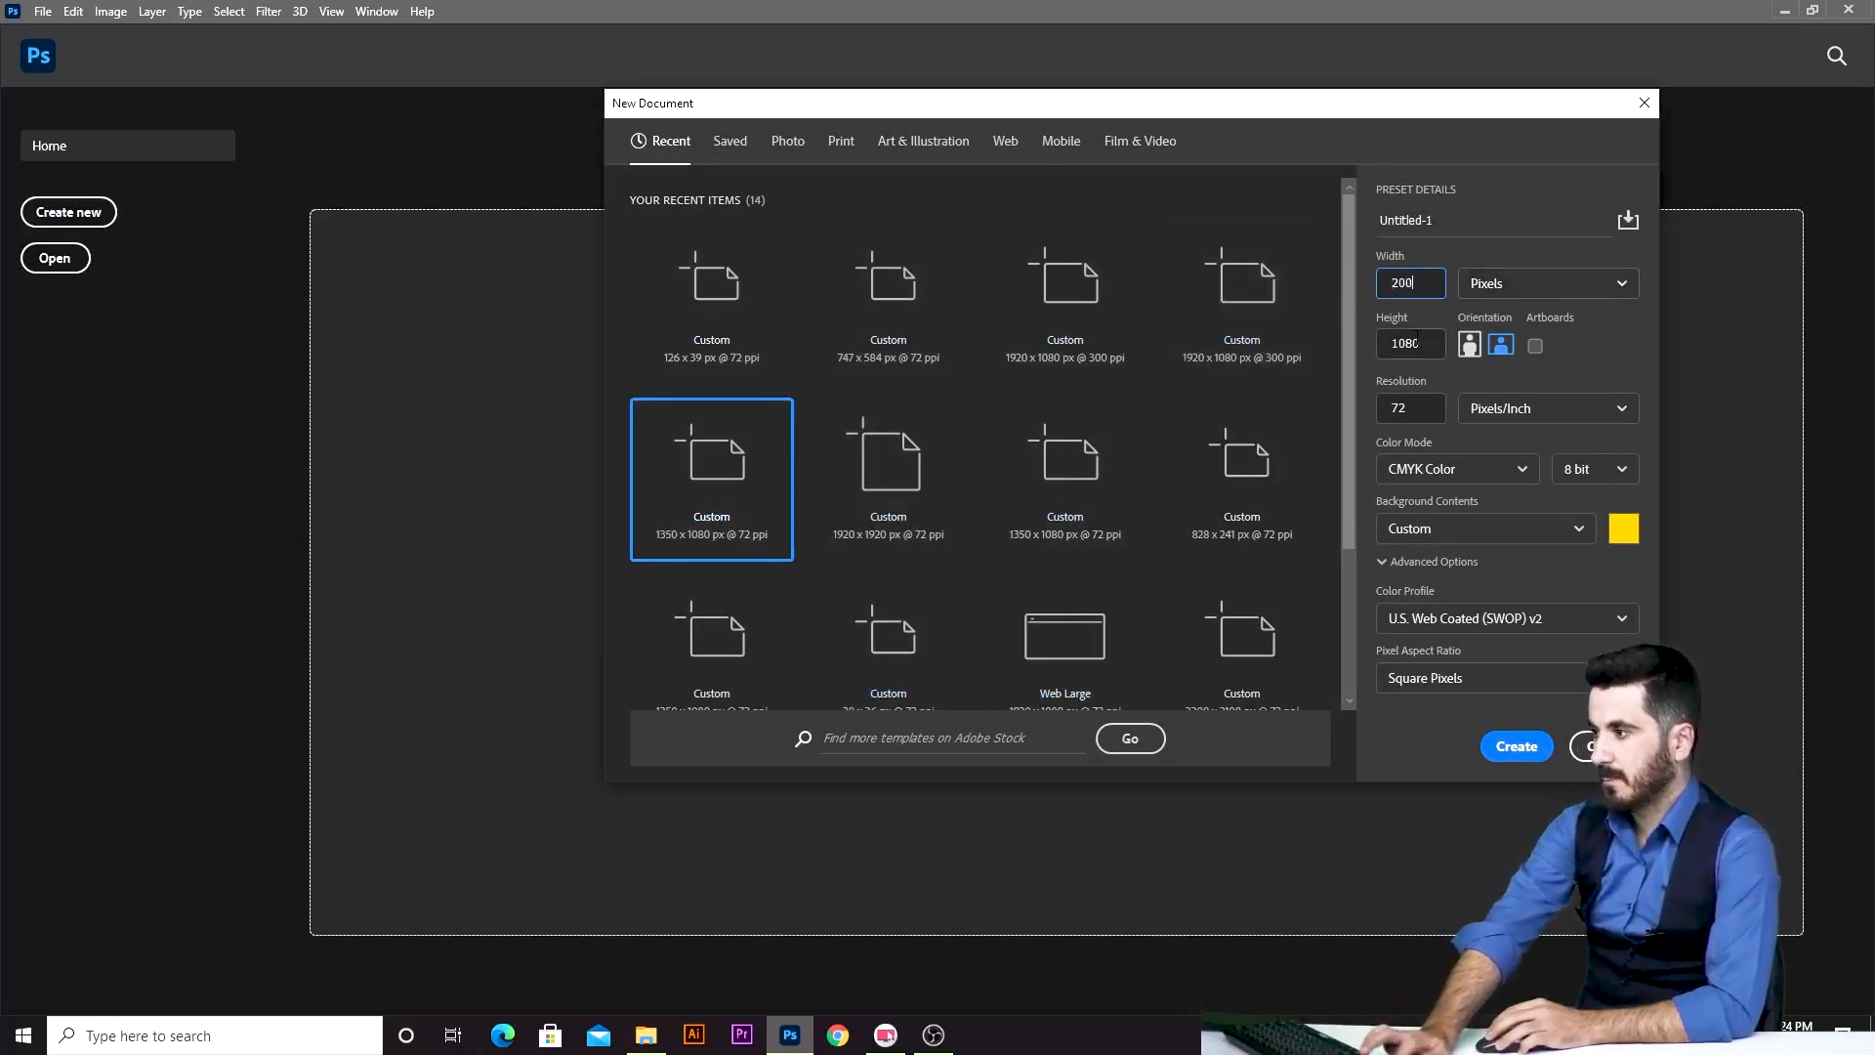
text(0)
key(Tab)
text(2)
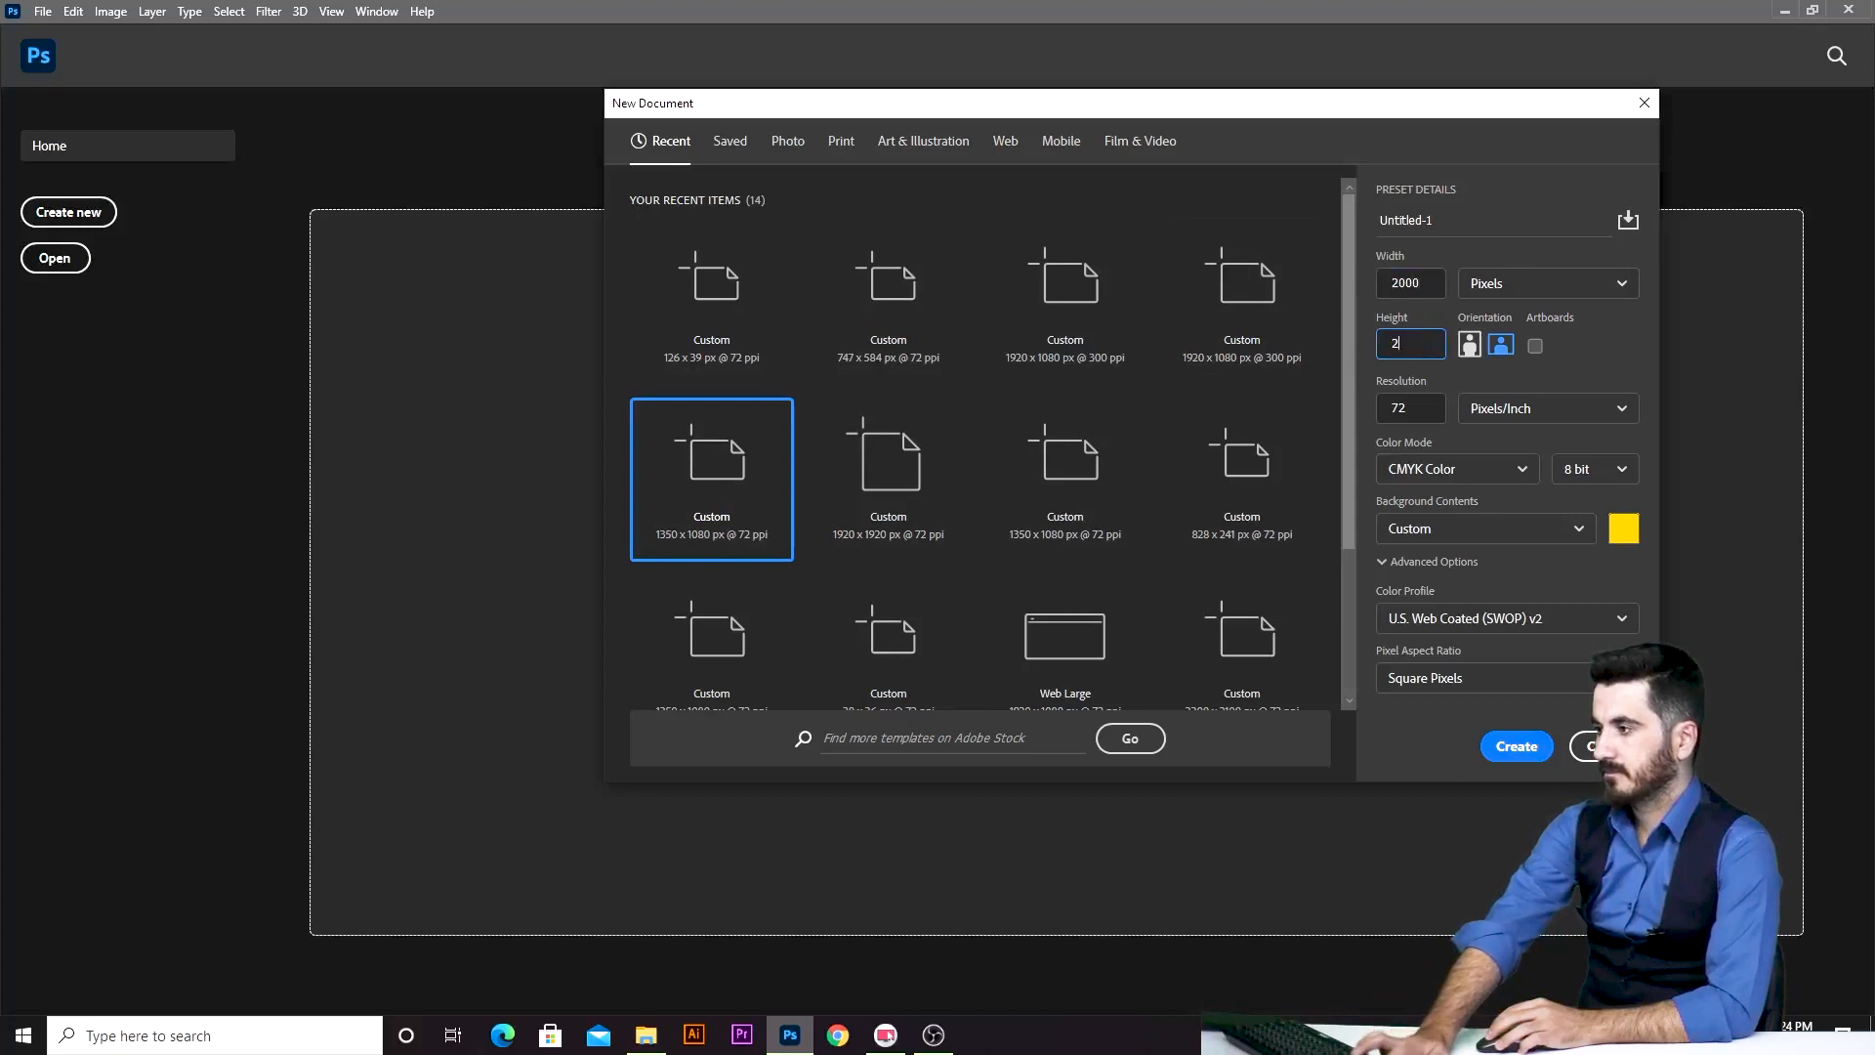
text(000)
key(Tab)
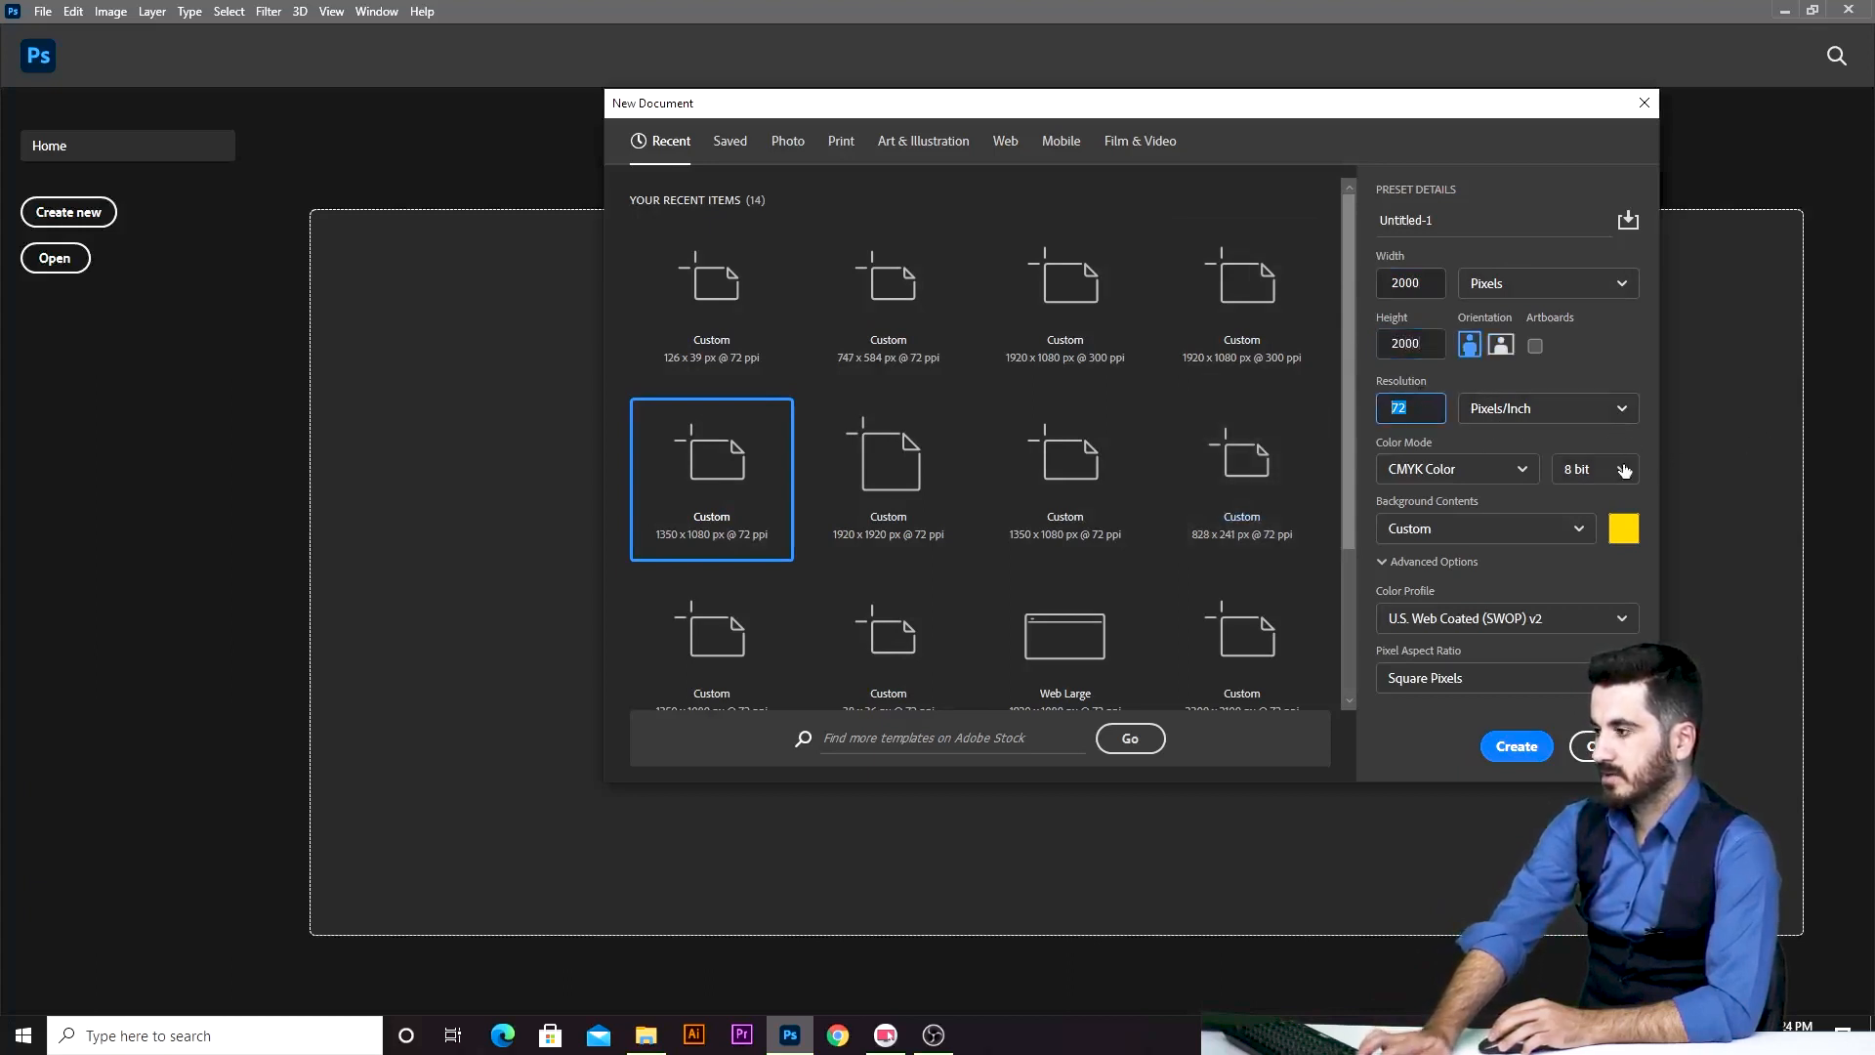
Set the resolution to 100 pixels/inch, the color mode to RGB Color and the background to white, and create the document.
text(100)
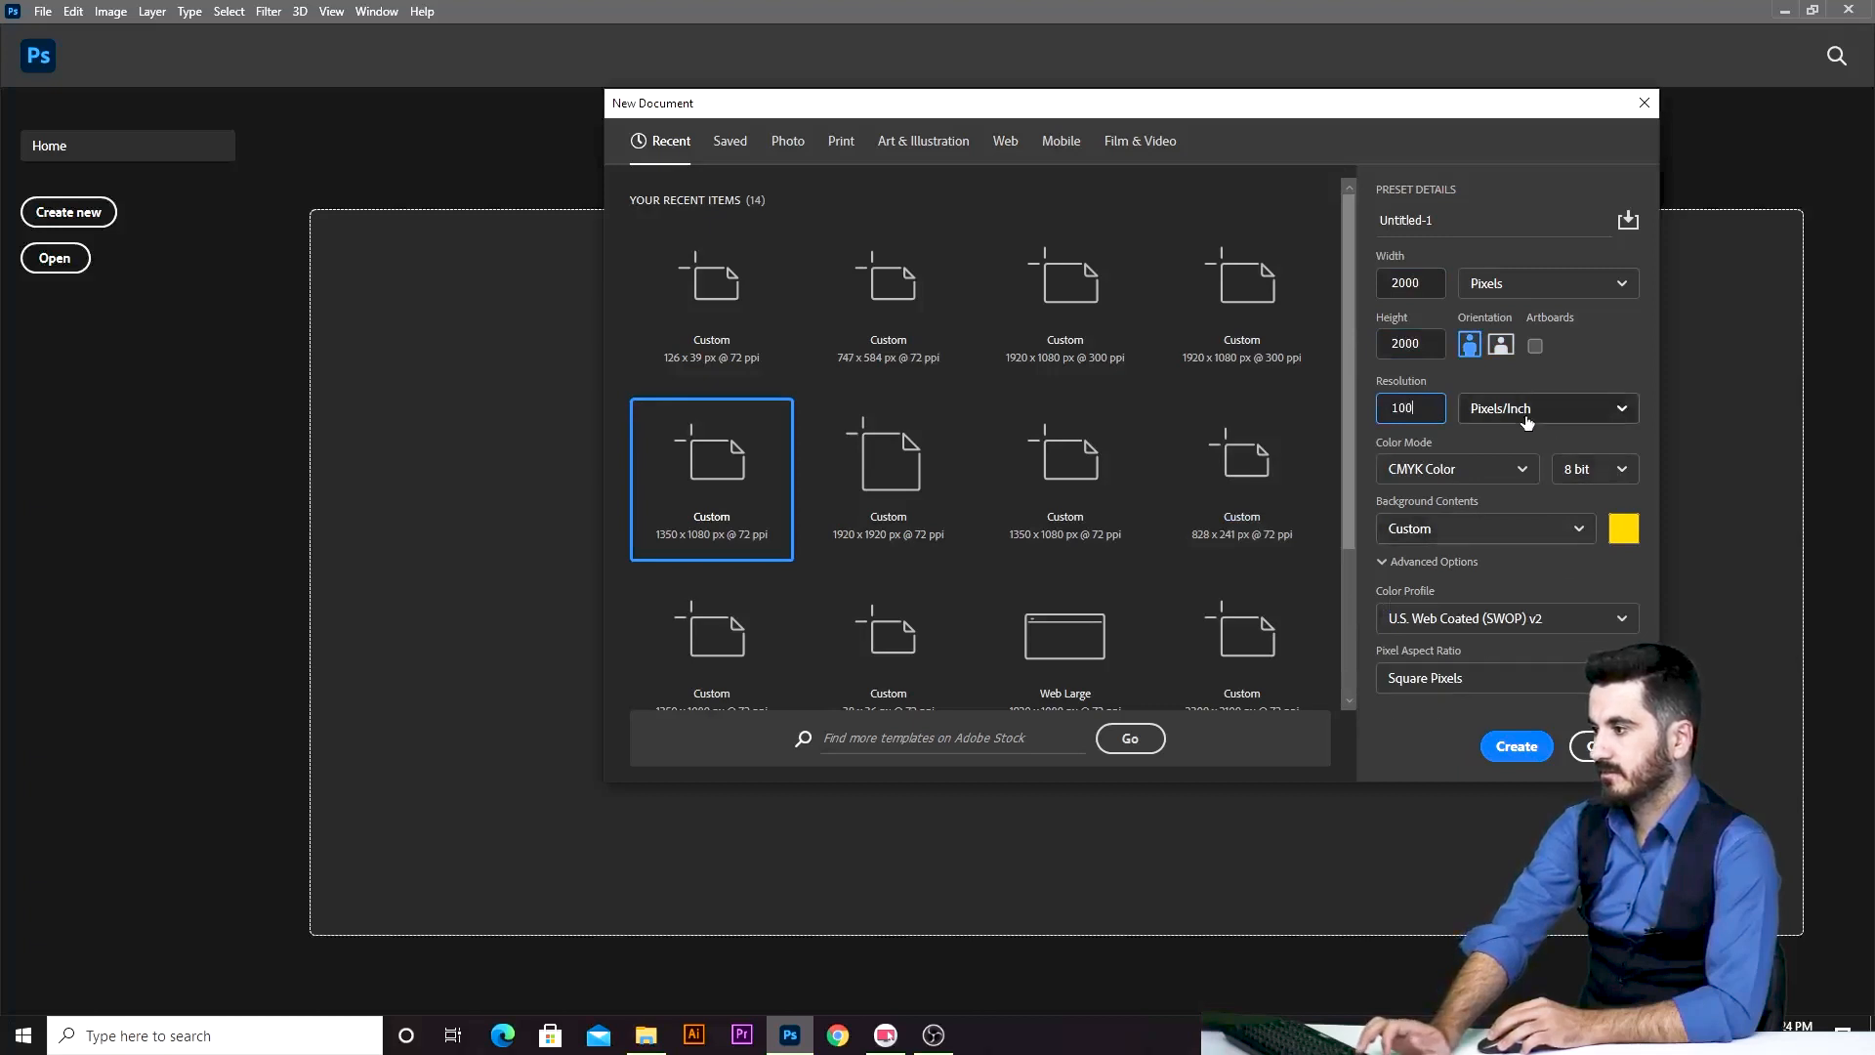
click(1475, 469)
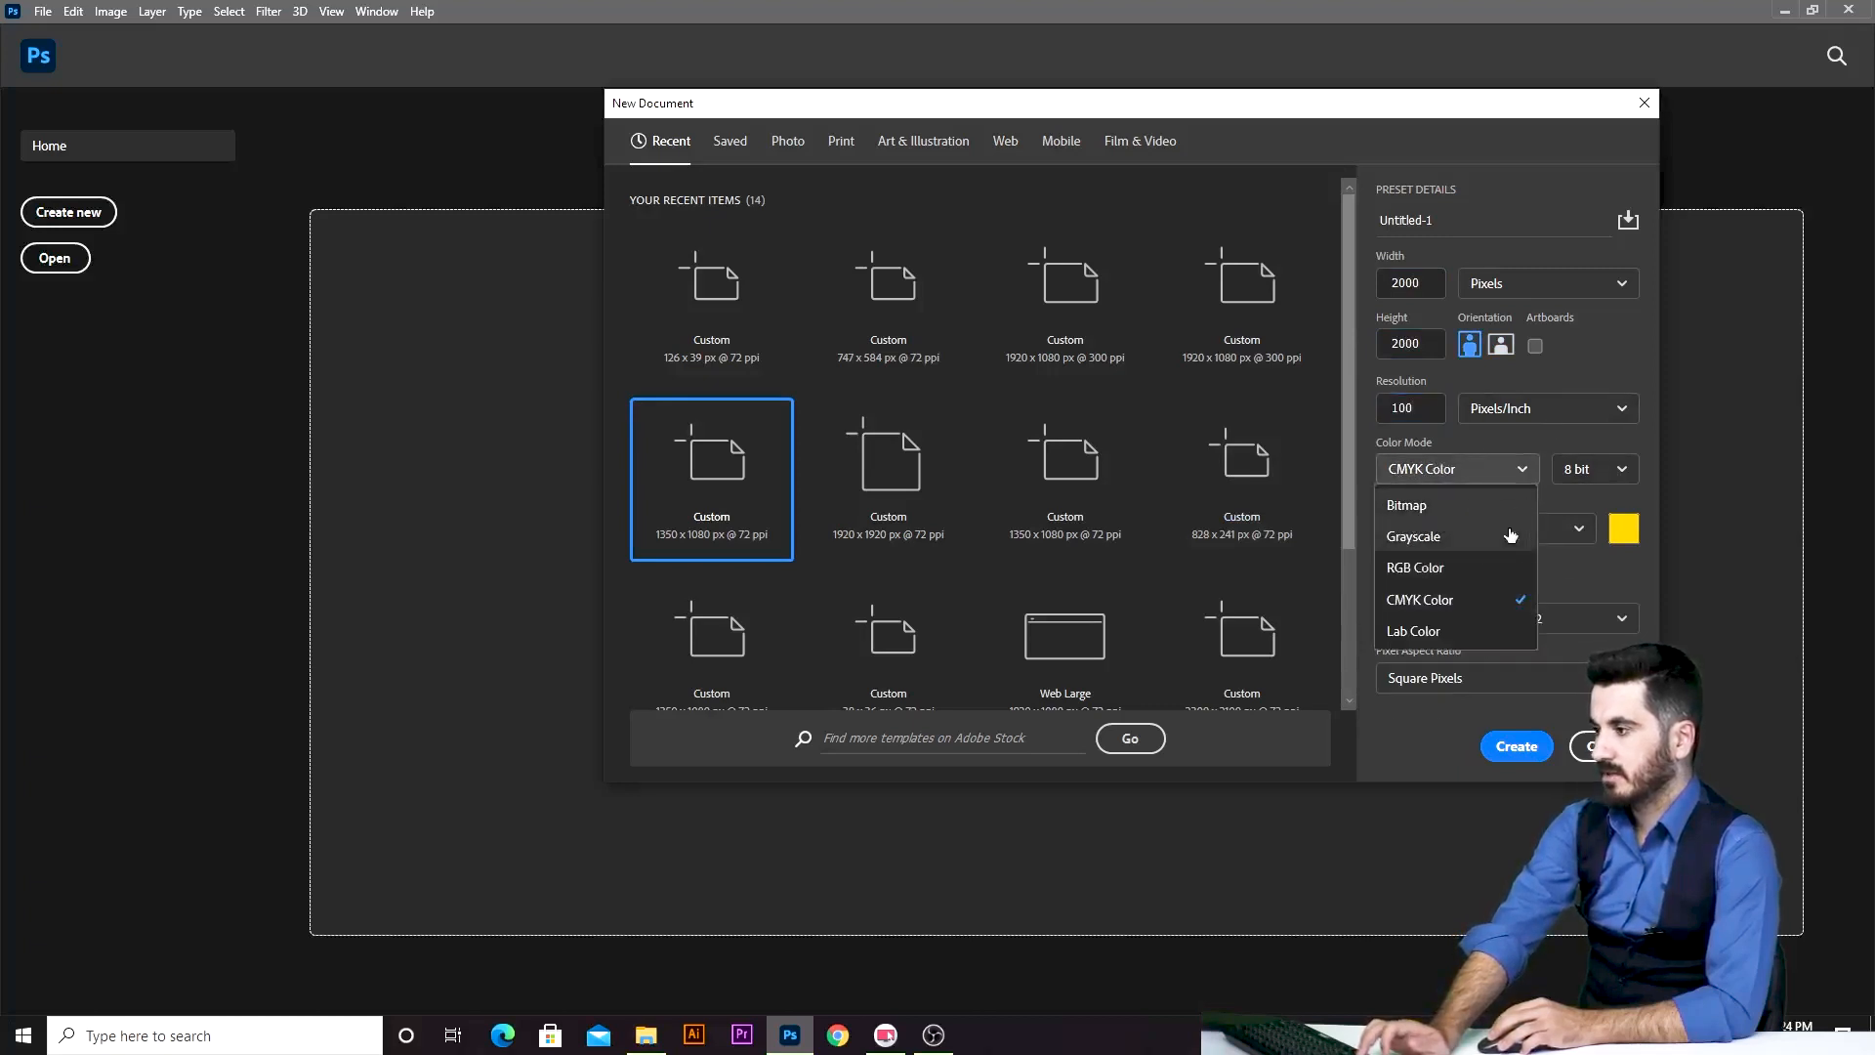
click(1466, 568)
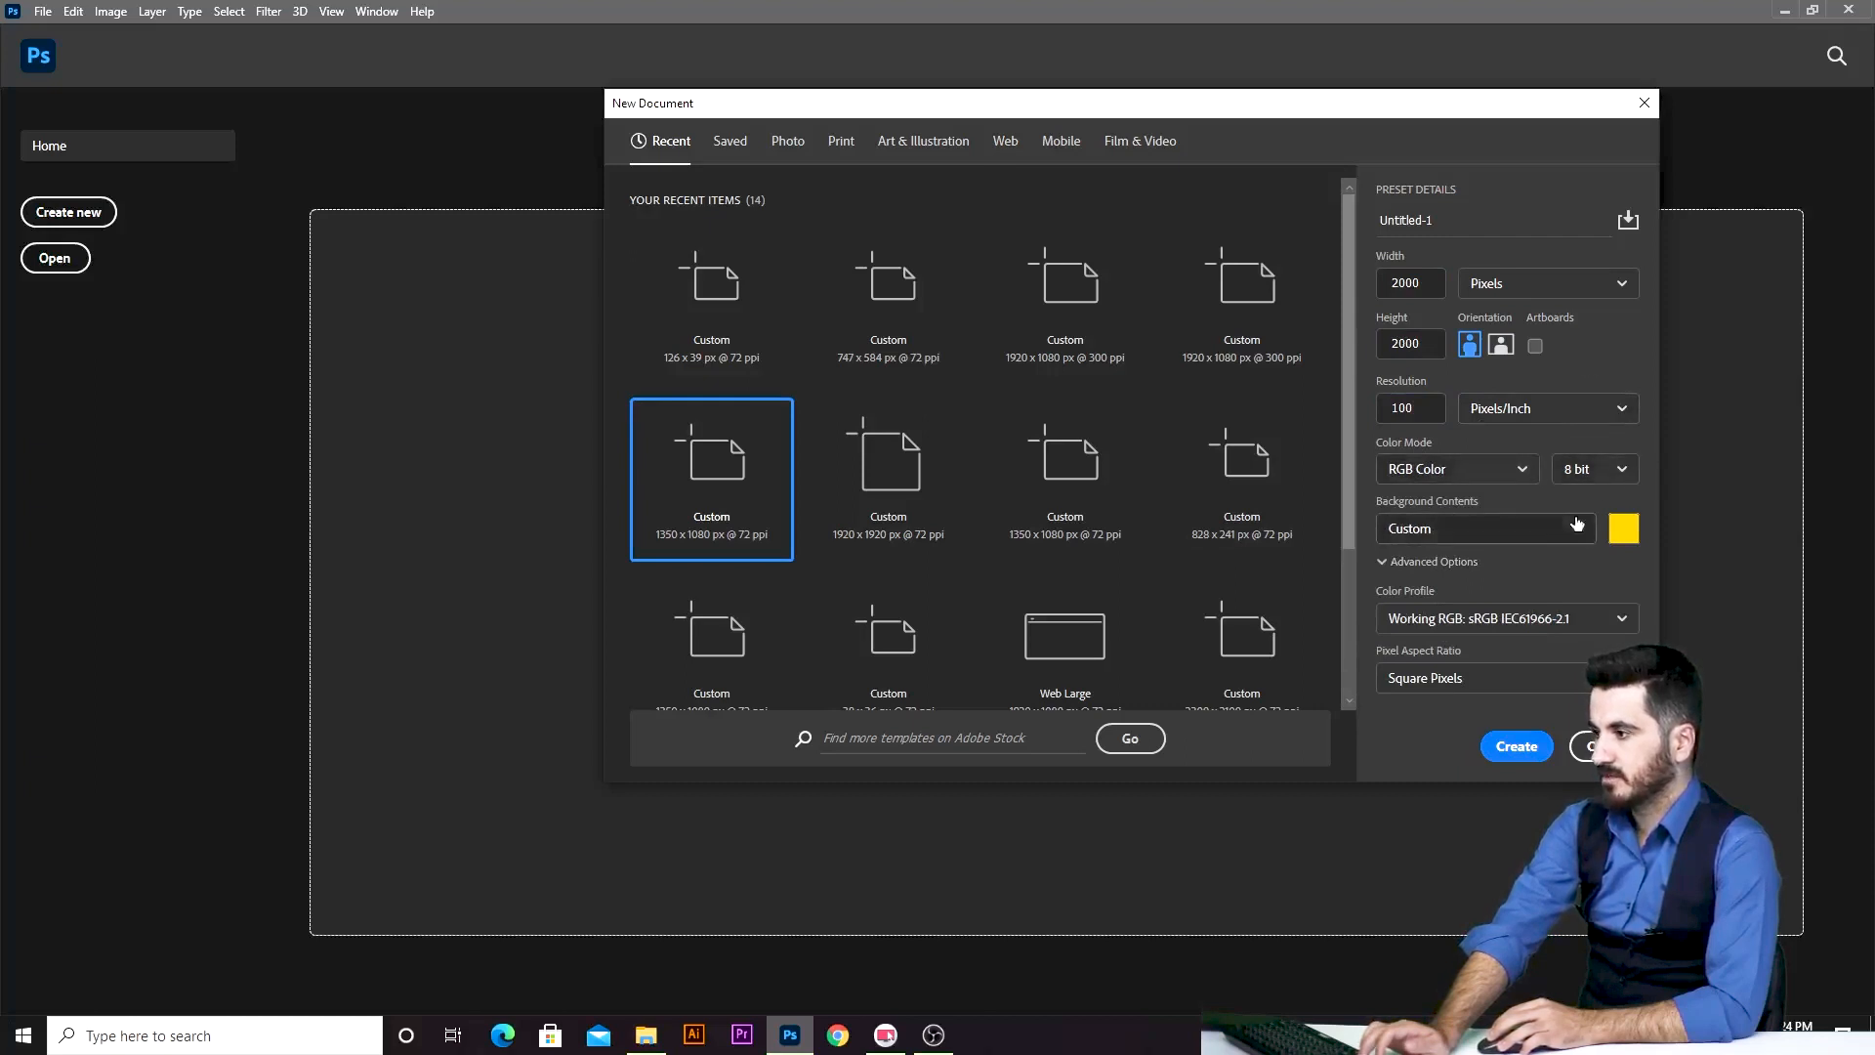
click(1623, 529)
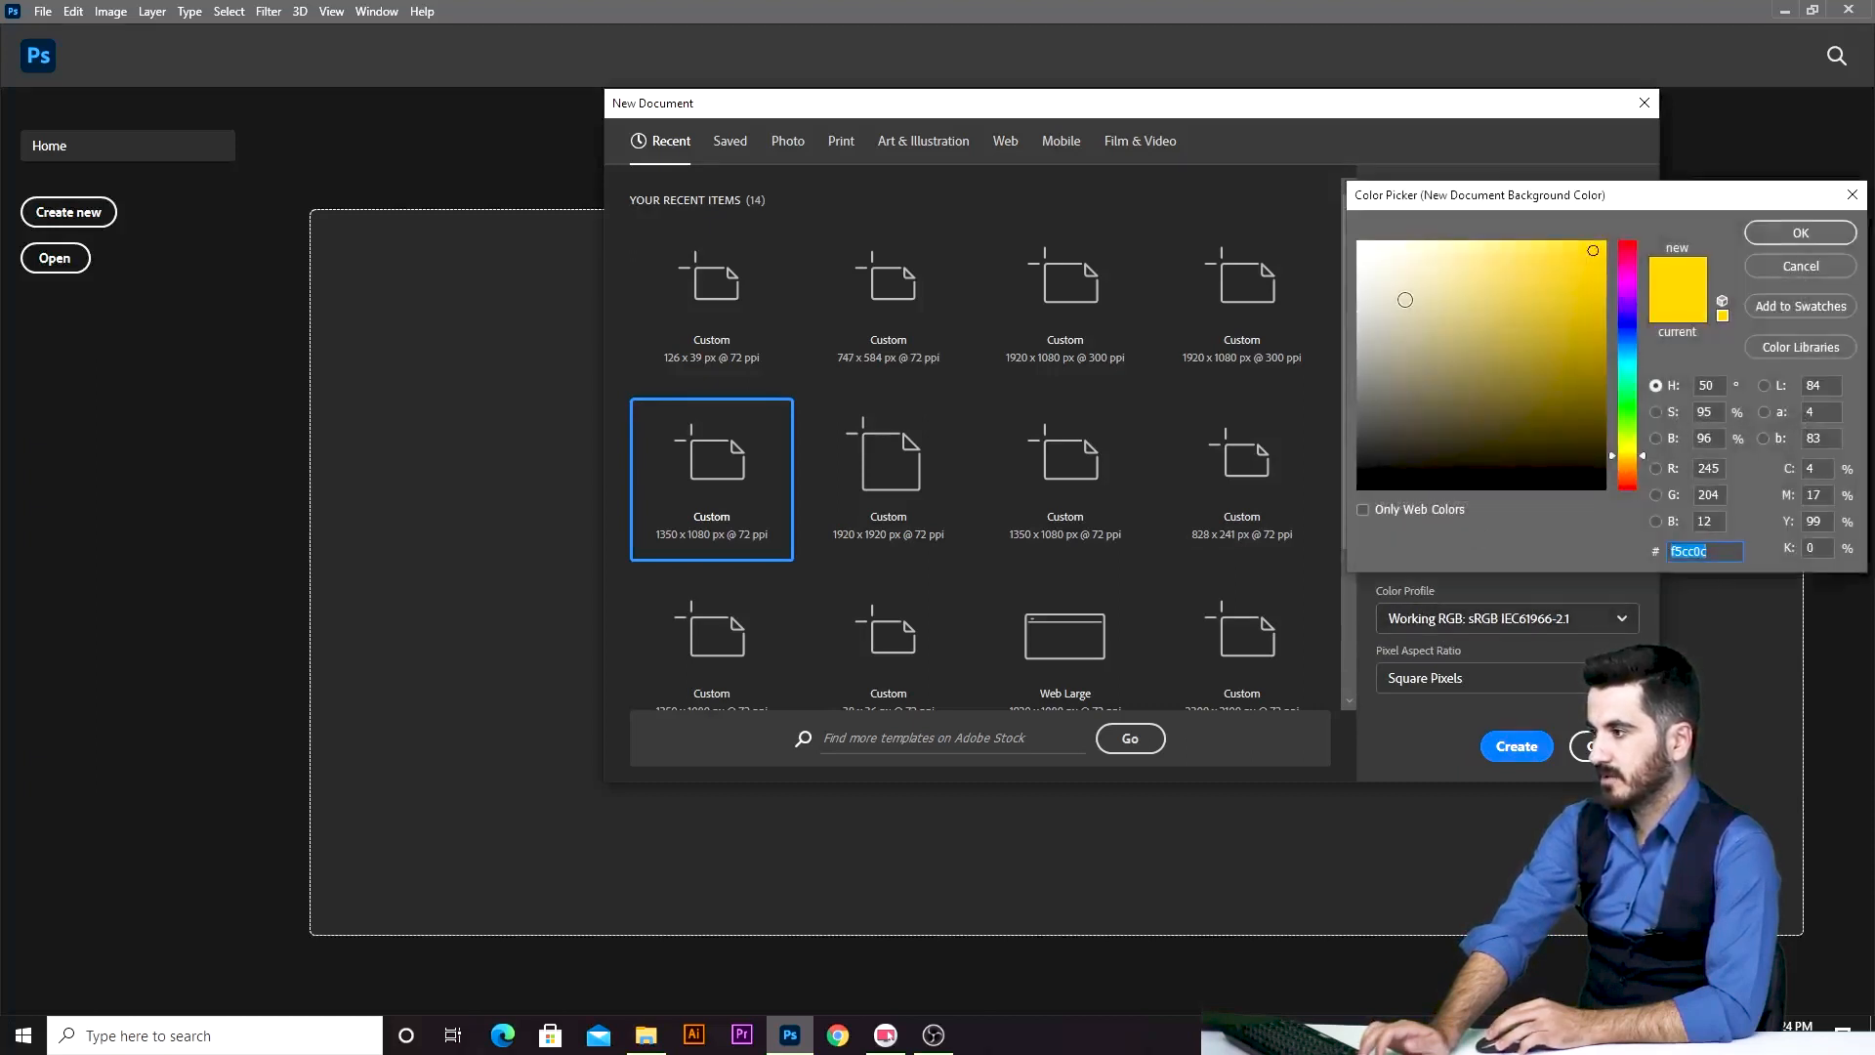
click(1801, 233)
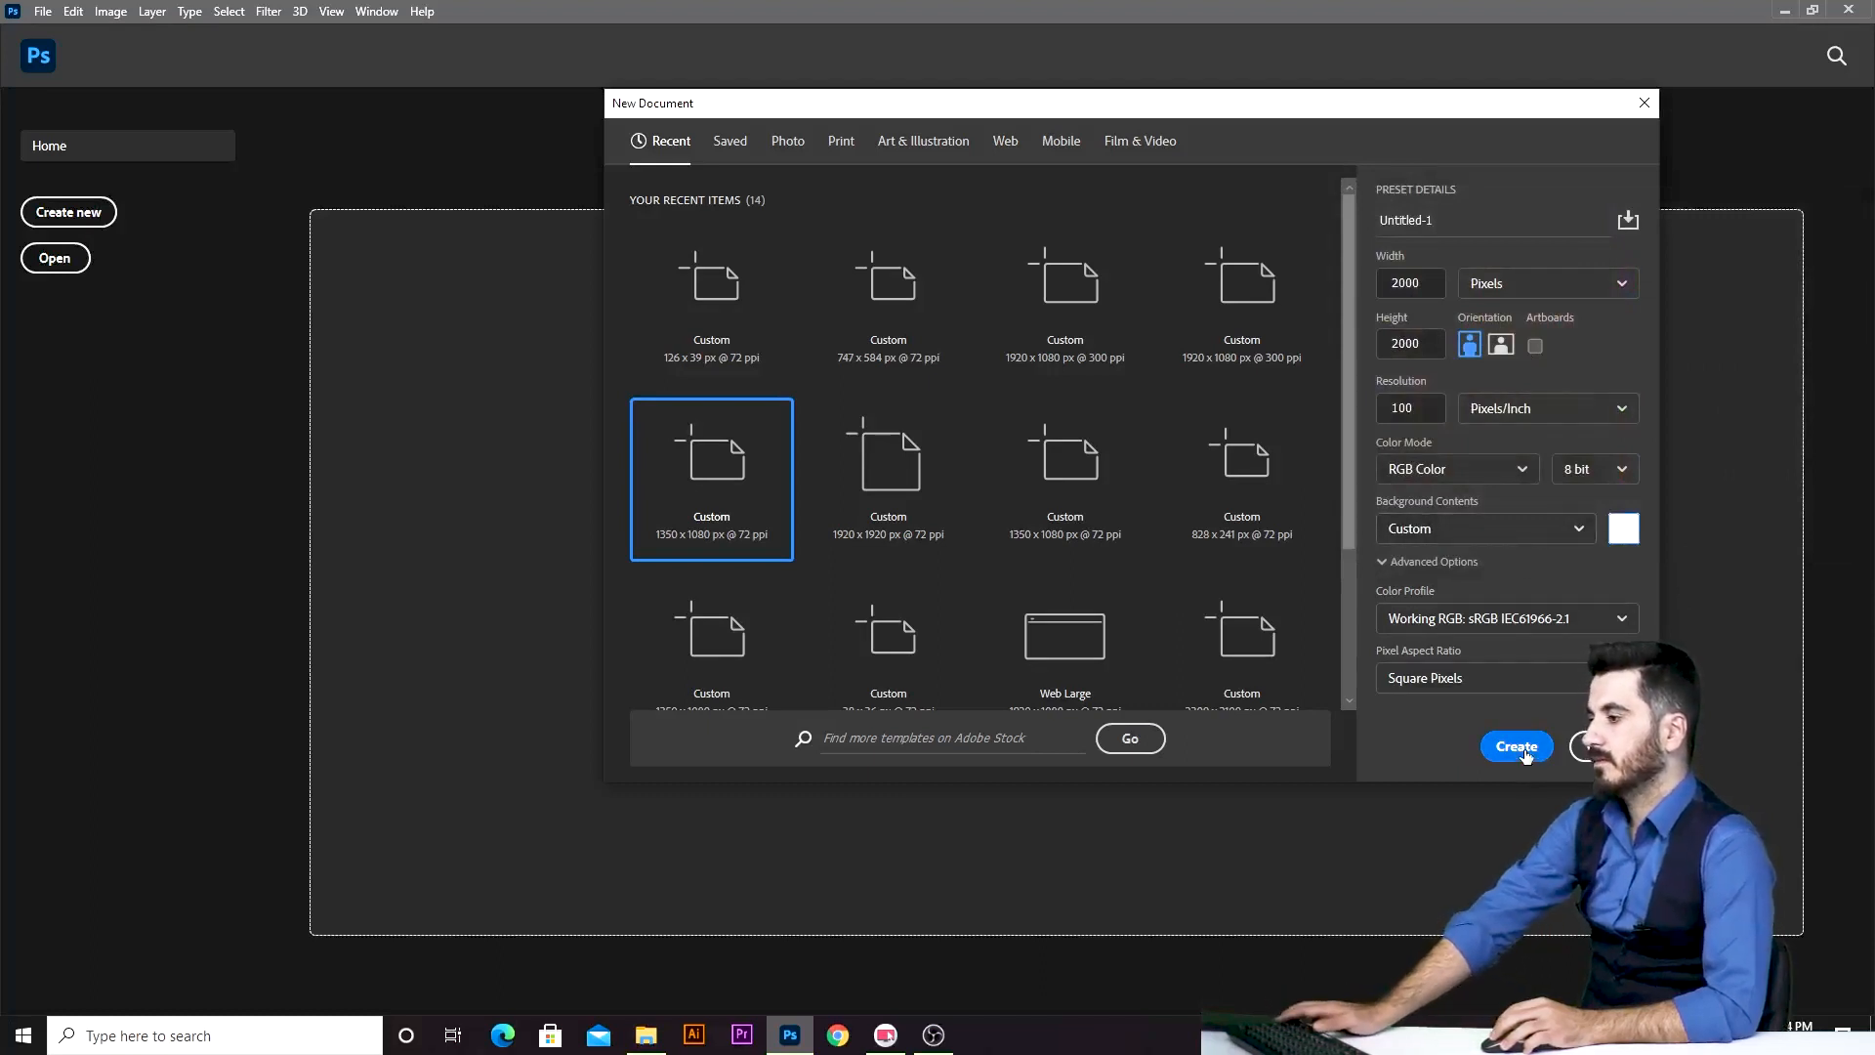
click(1516, 748)
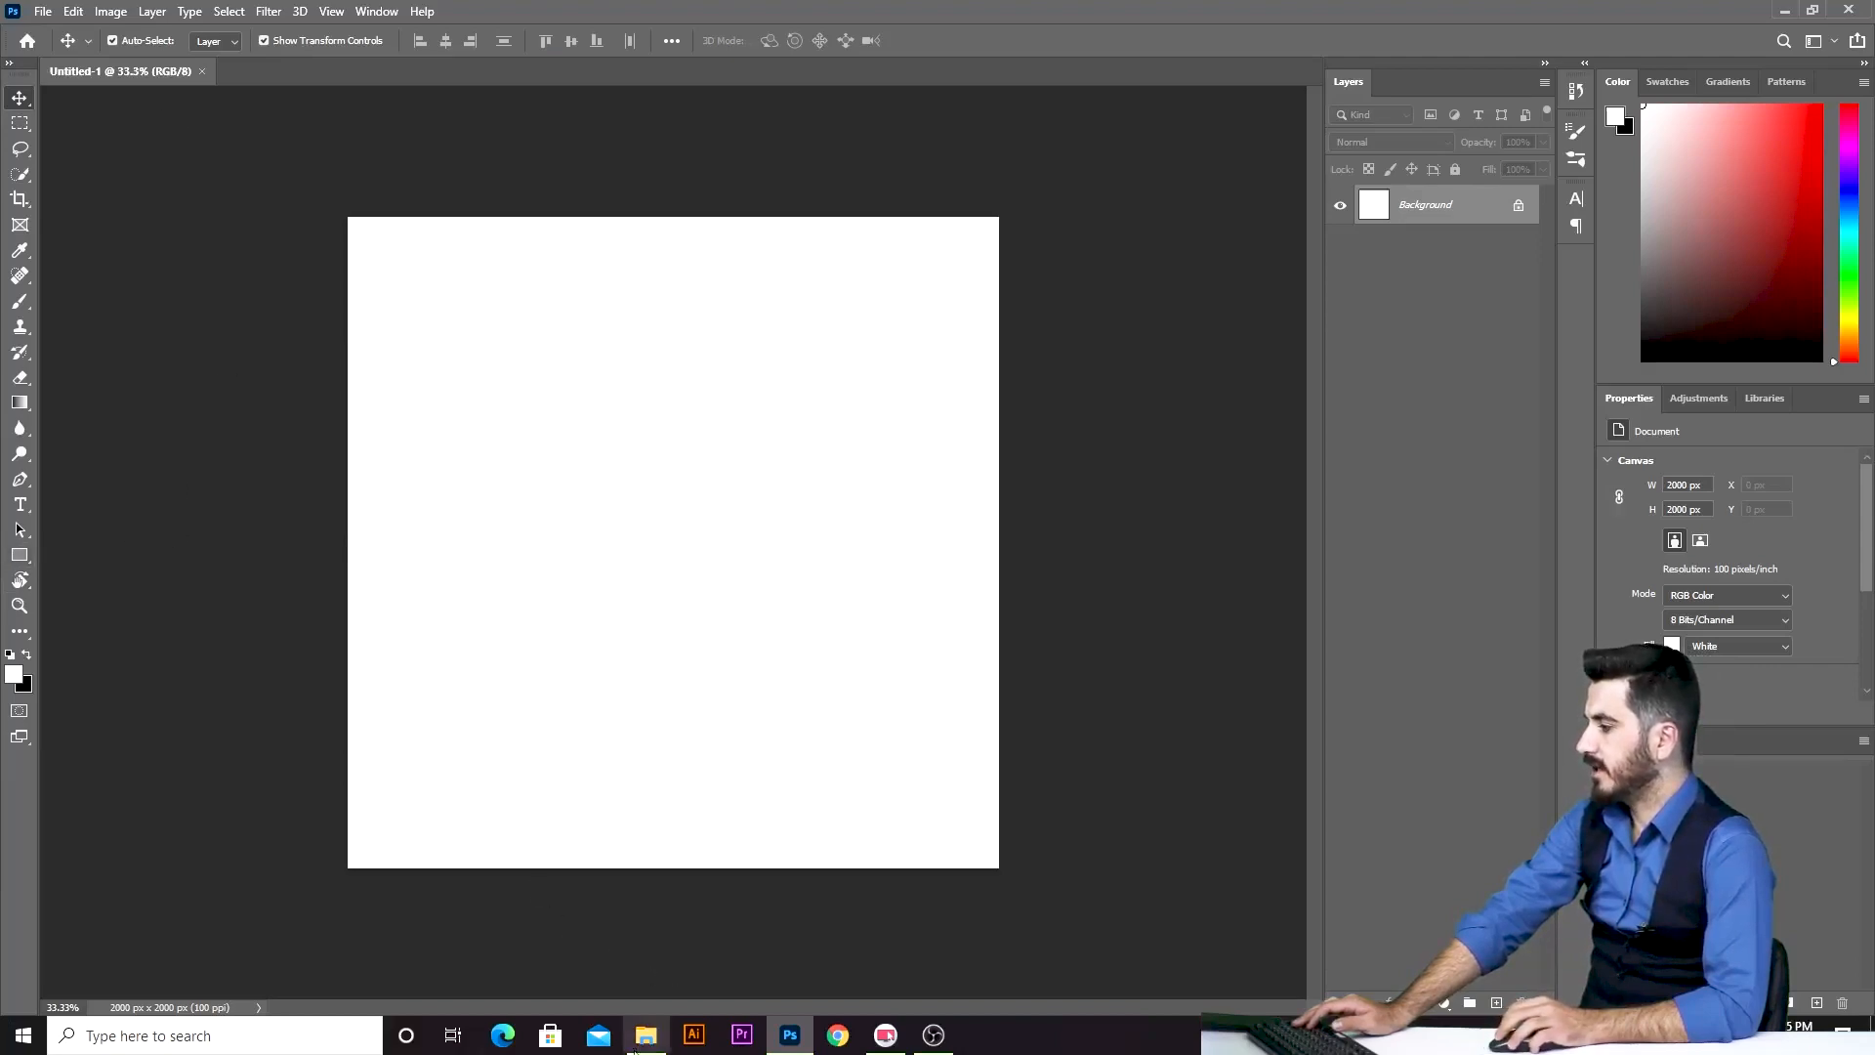
Place the yellow sneakers photo from the Downloads folder in File Explorer onto the blank Photoshop canvas.
click(645, 1035)
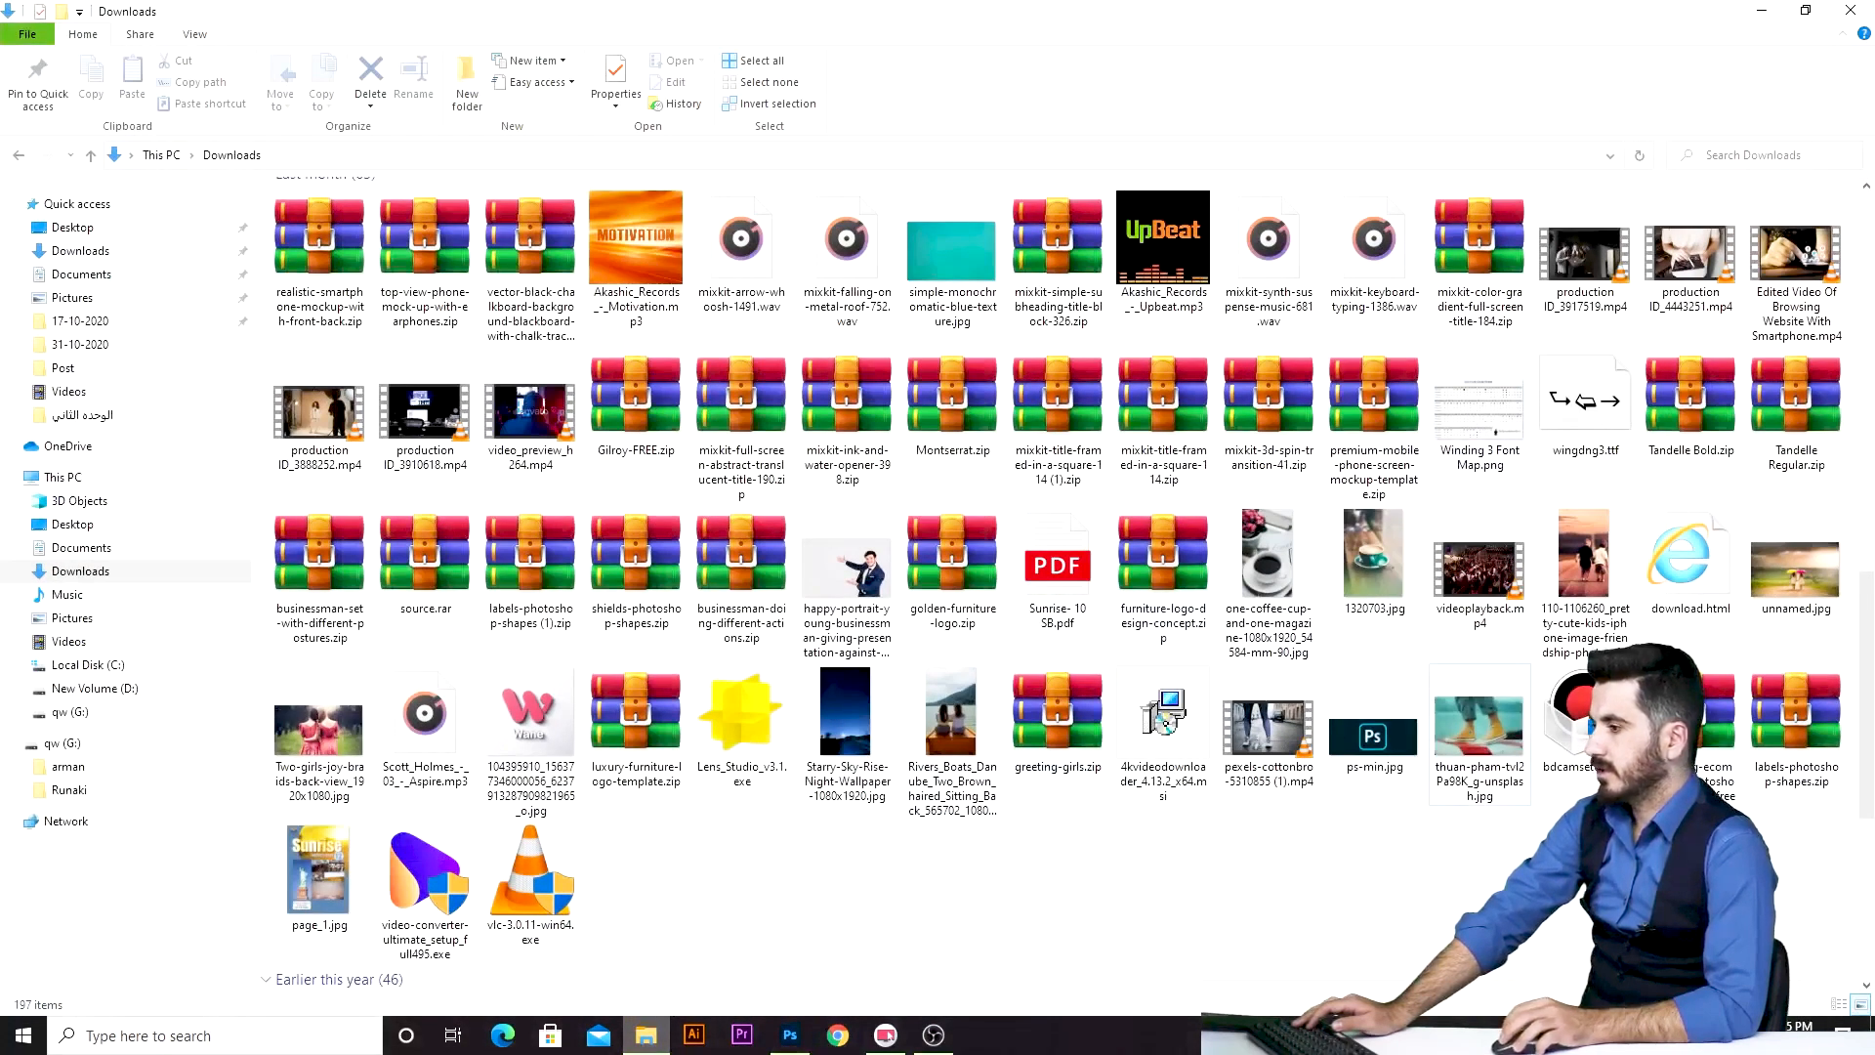
drag(1198, 915, 717, 454)
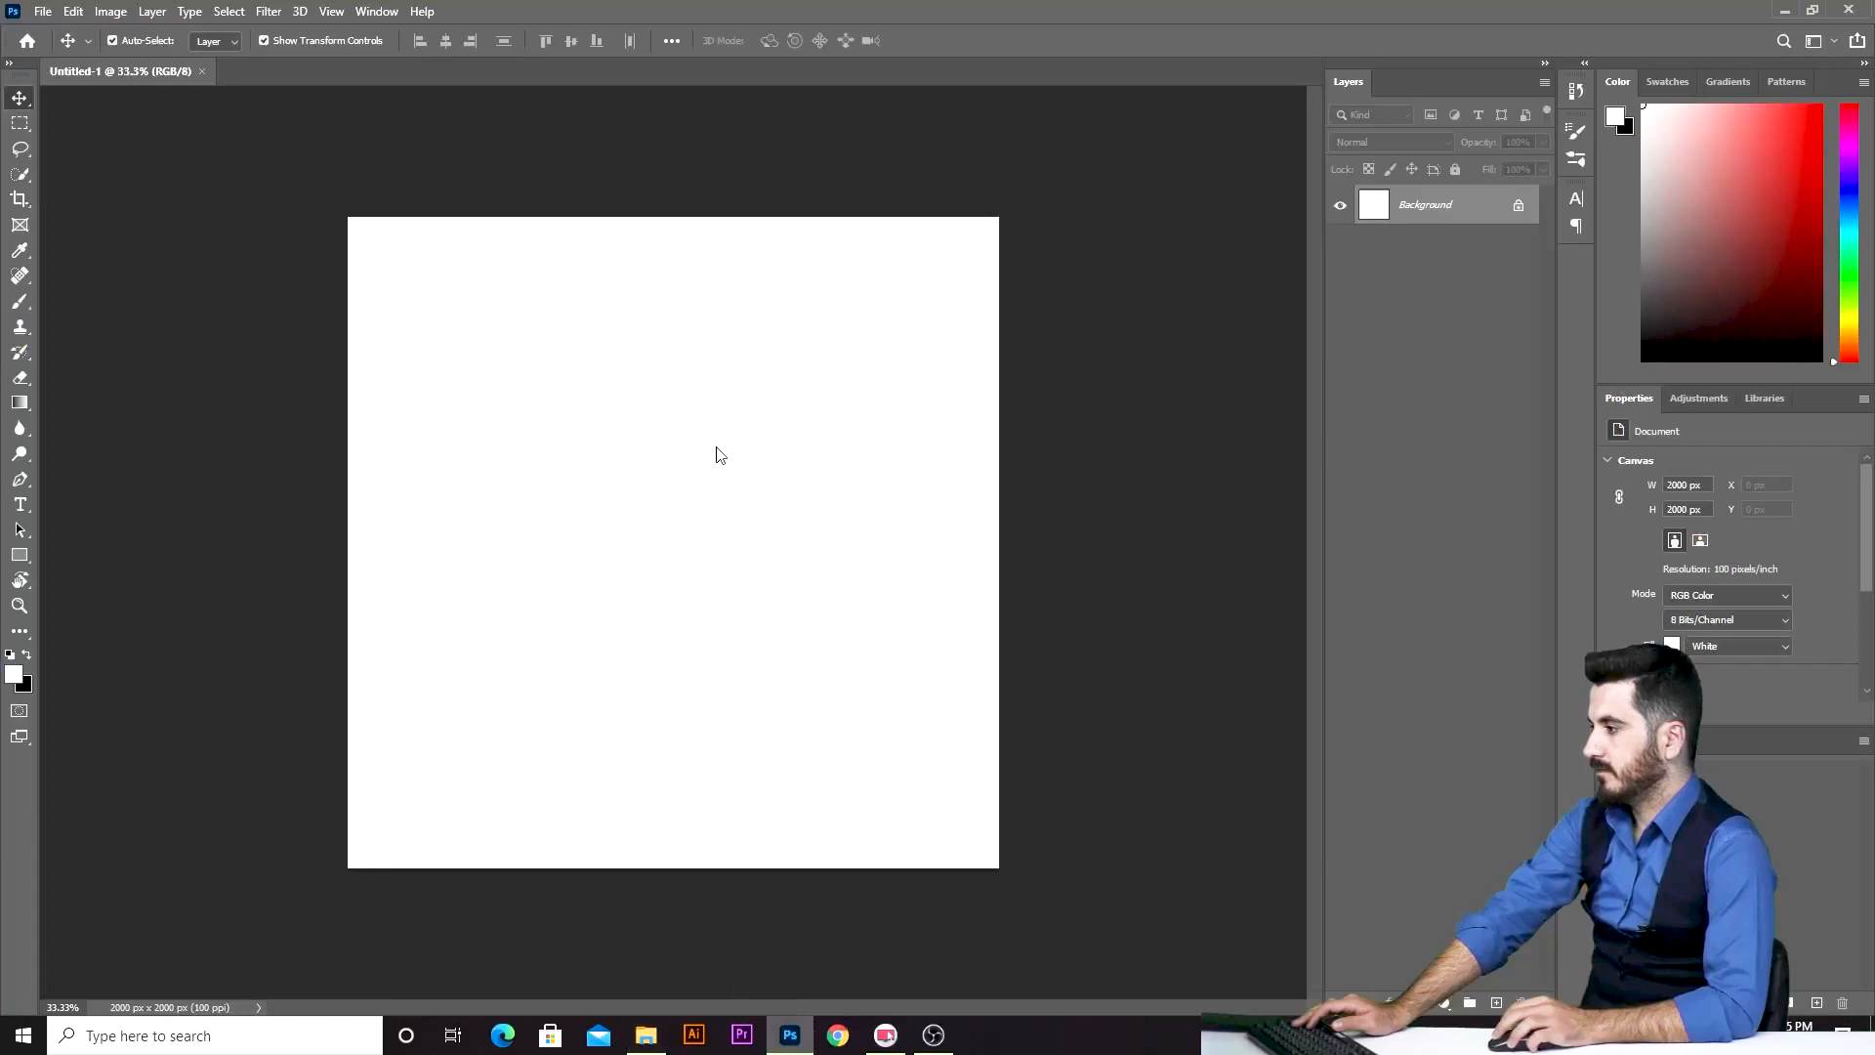
click(22, 100)
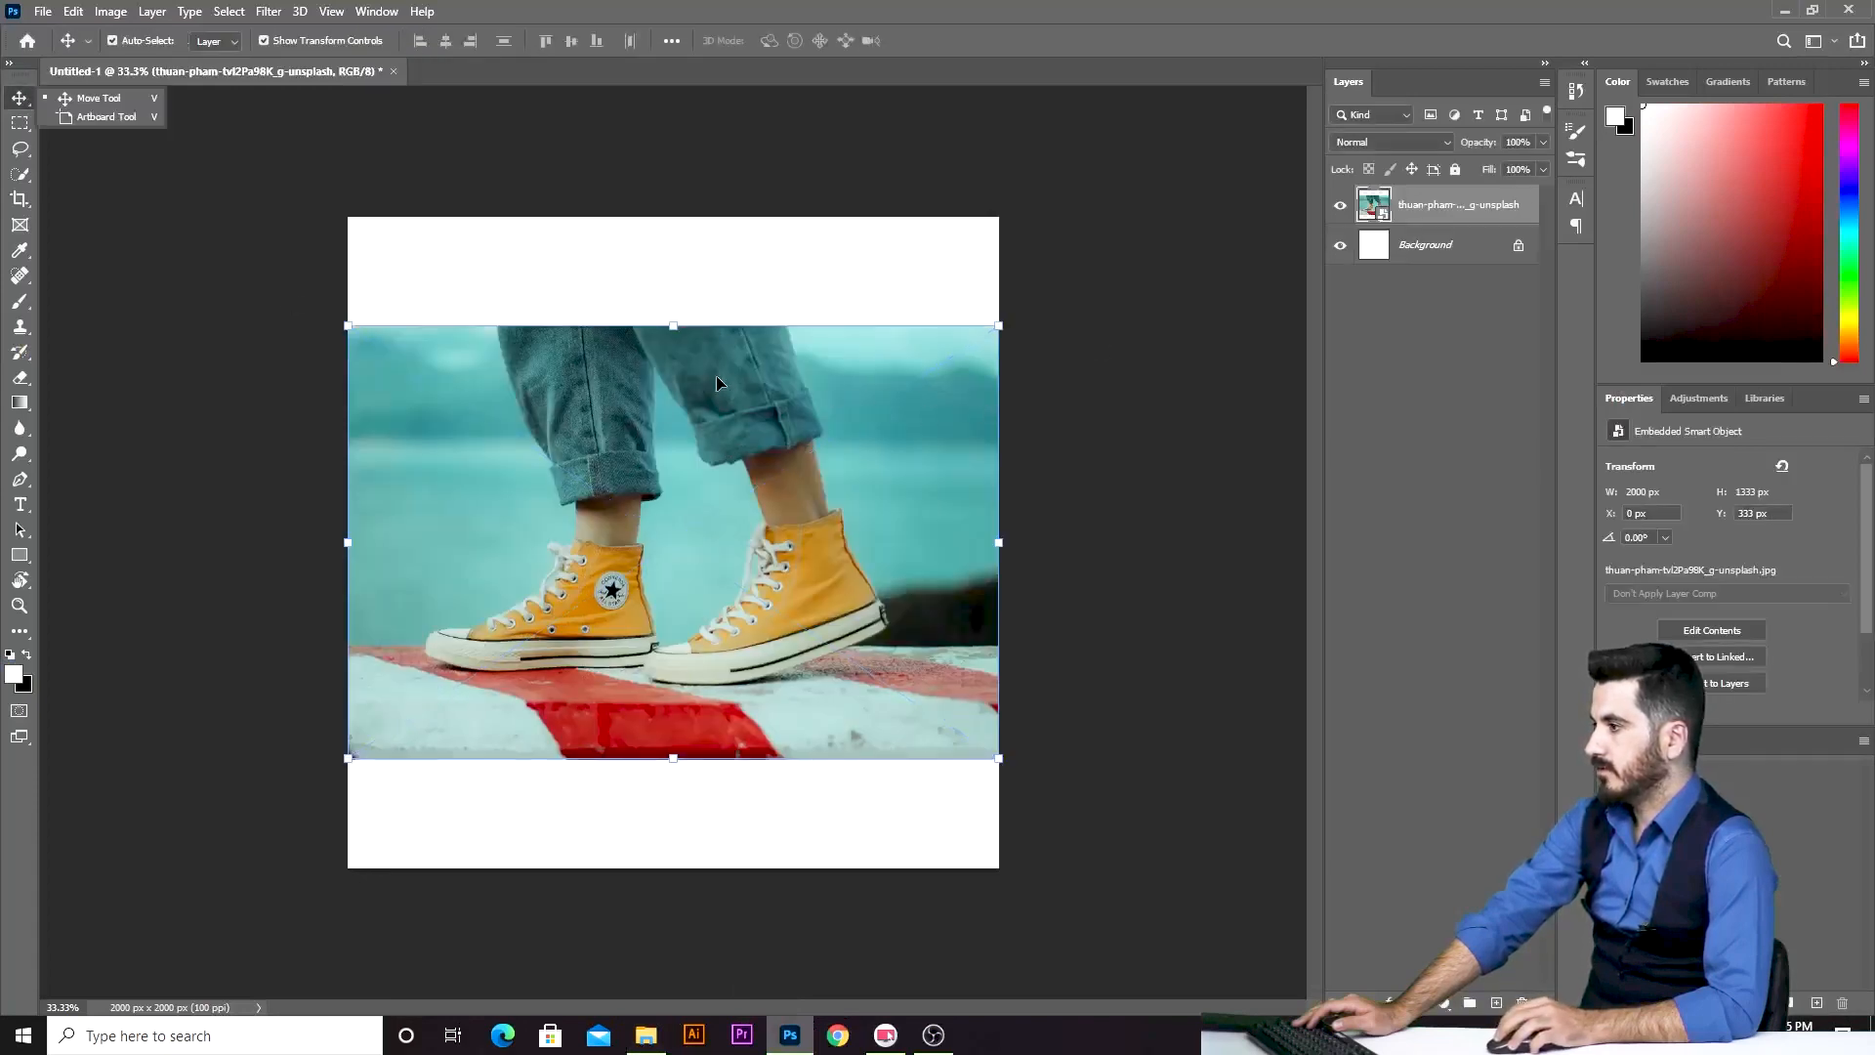
Scale the placed sneakers photo proportionally to about 3040 x 2027 px so it covers the whole canvas.
drag(684, 324, 674, 208)
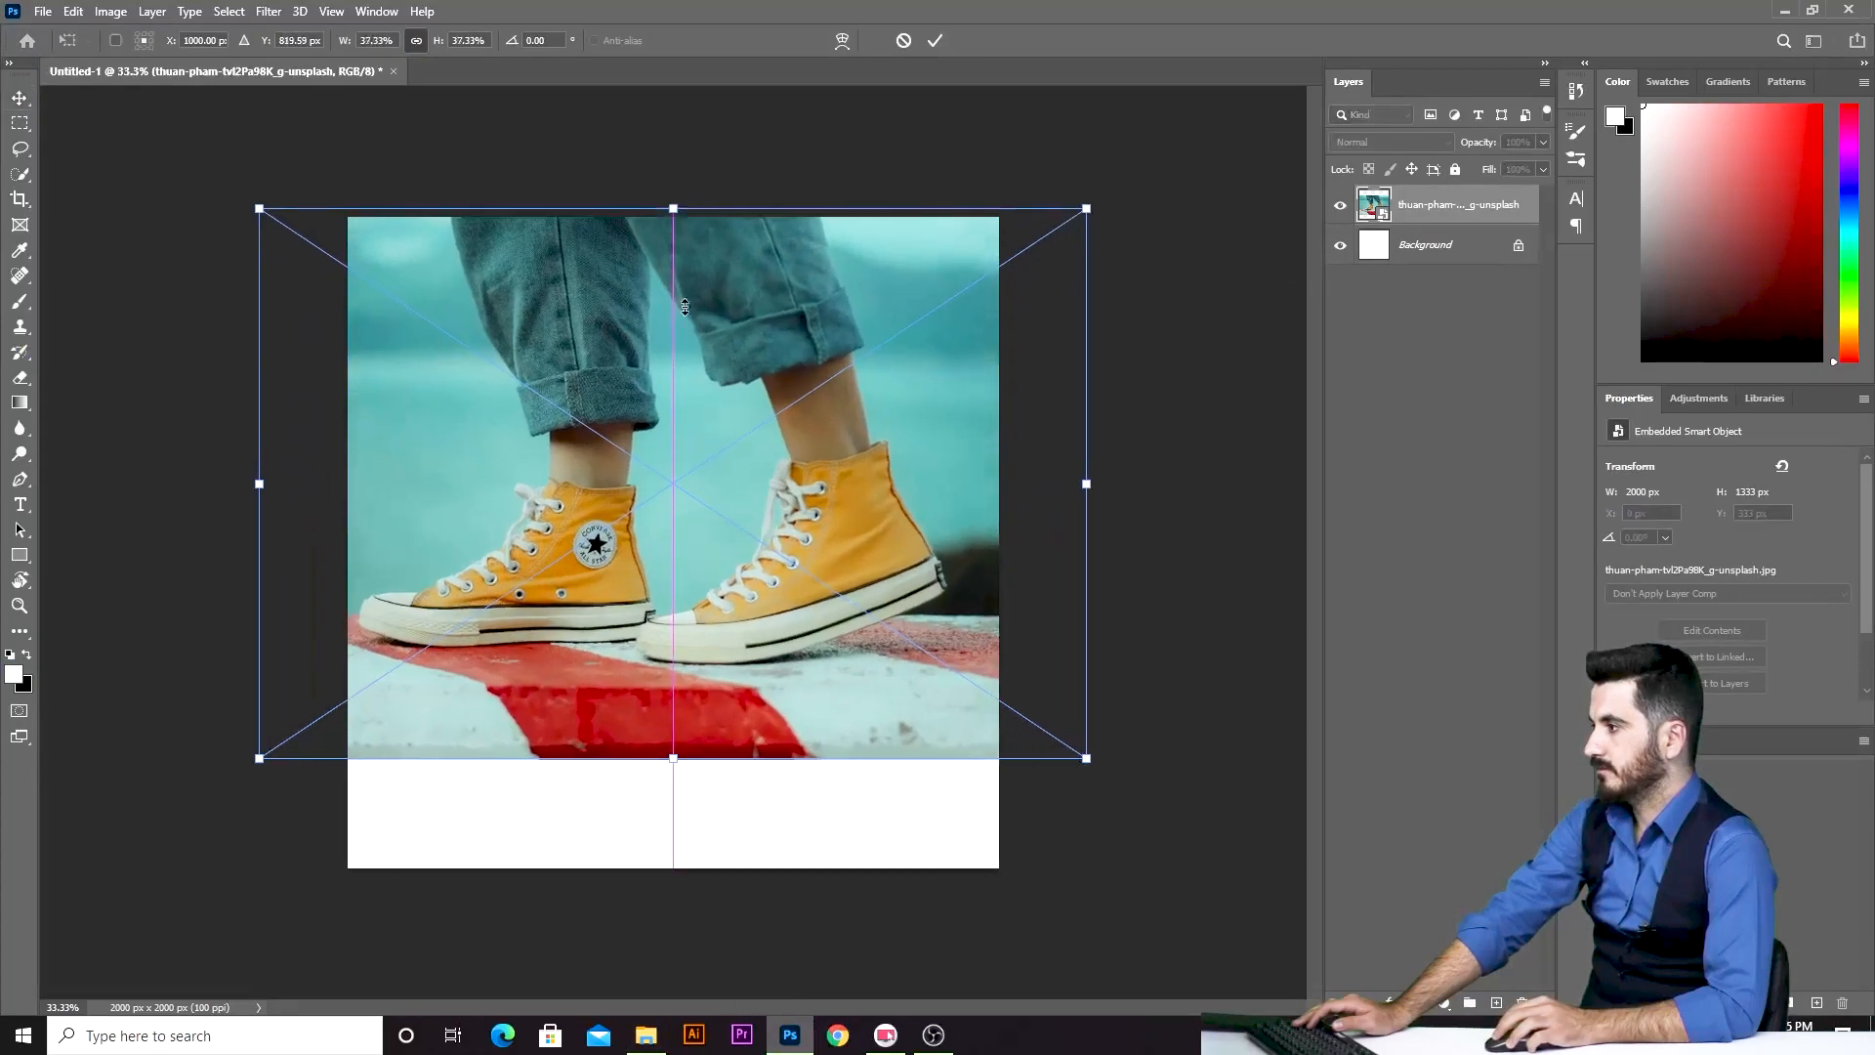
drag(663, 753, 680, 881)
key(Return)
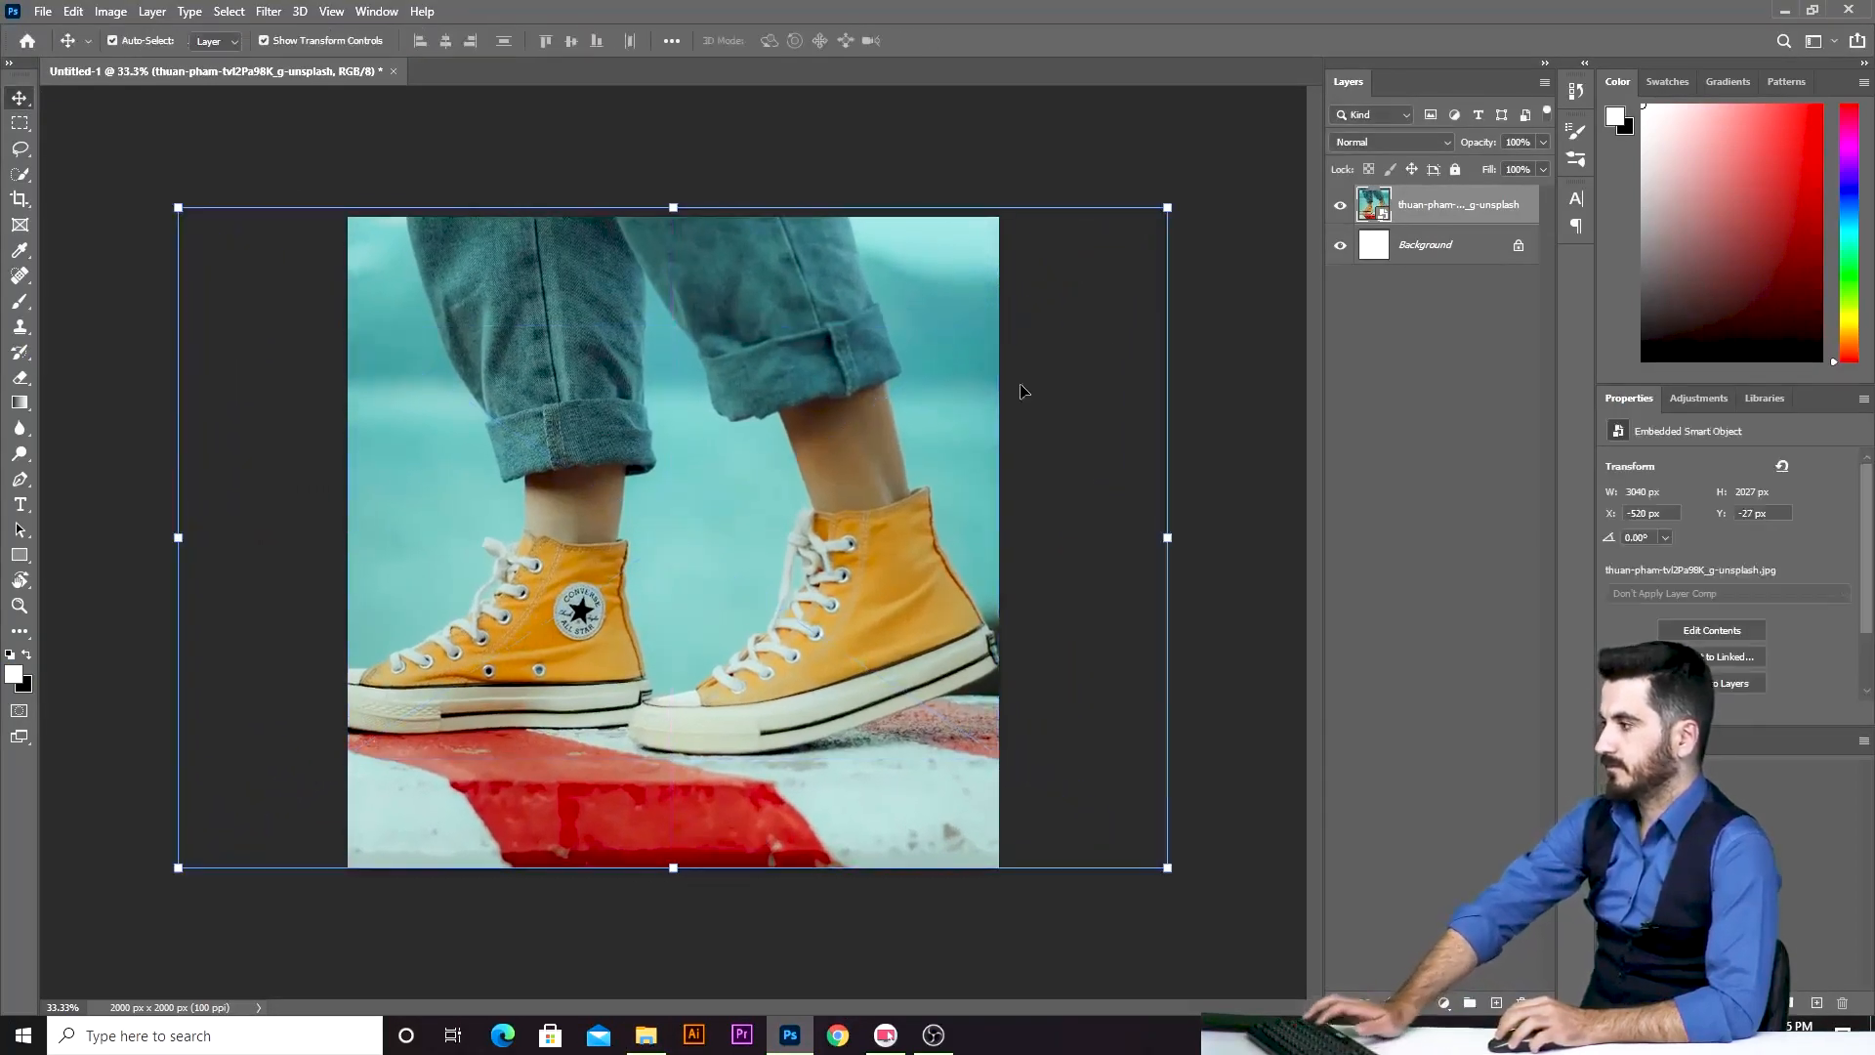
click(1042, 238)
click(986, 430)
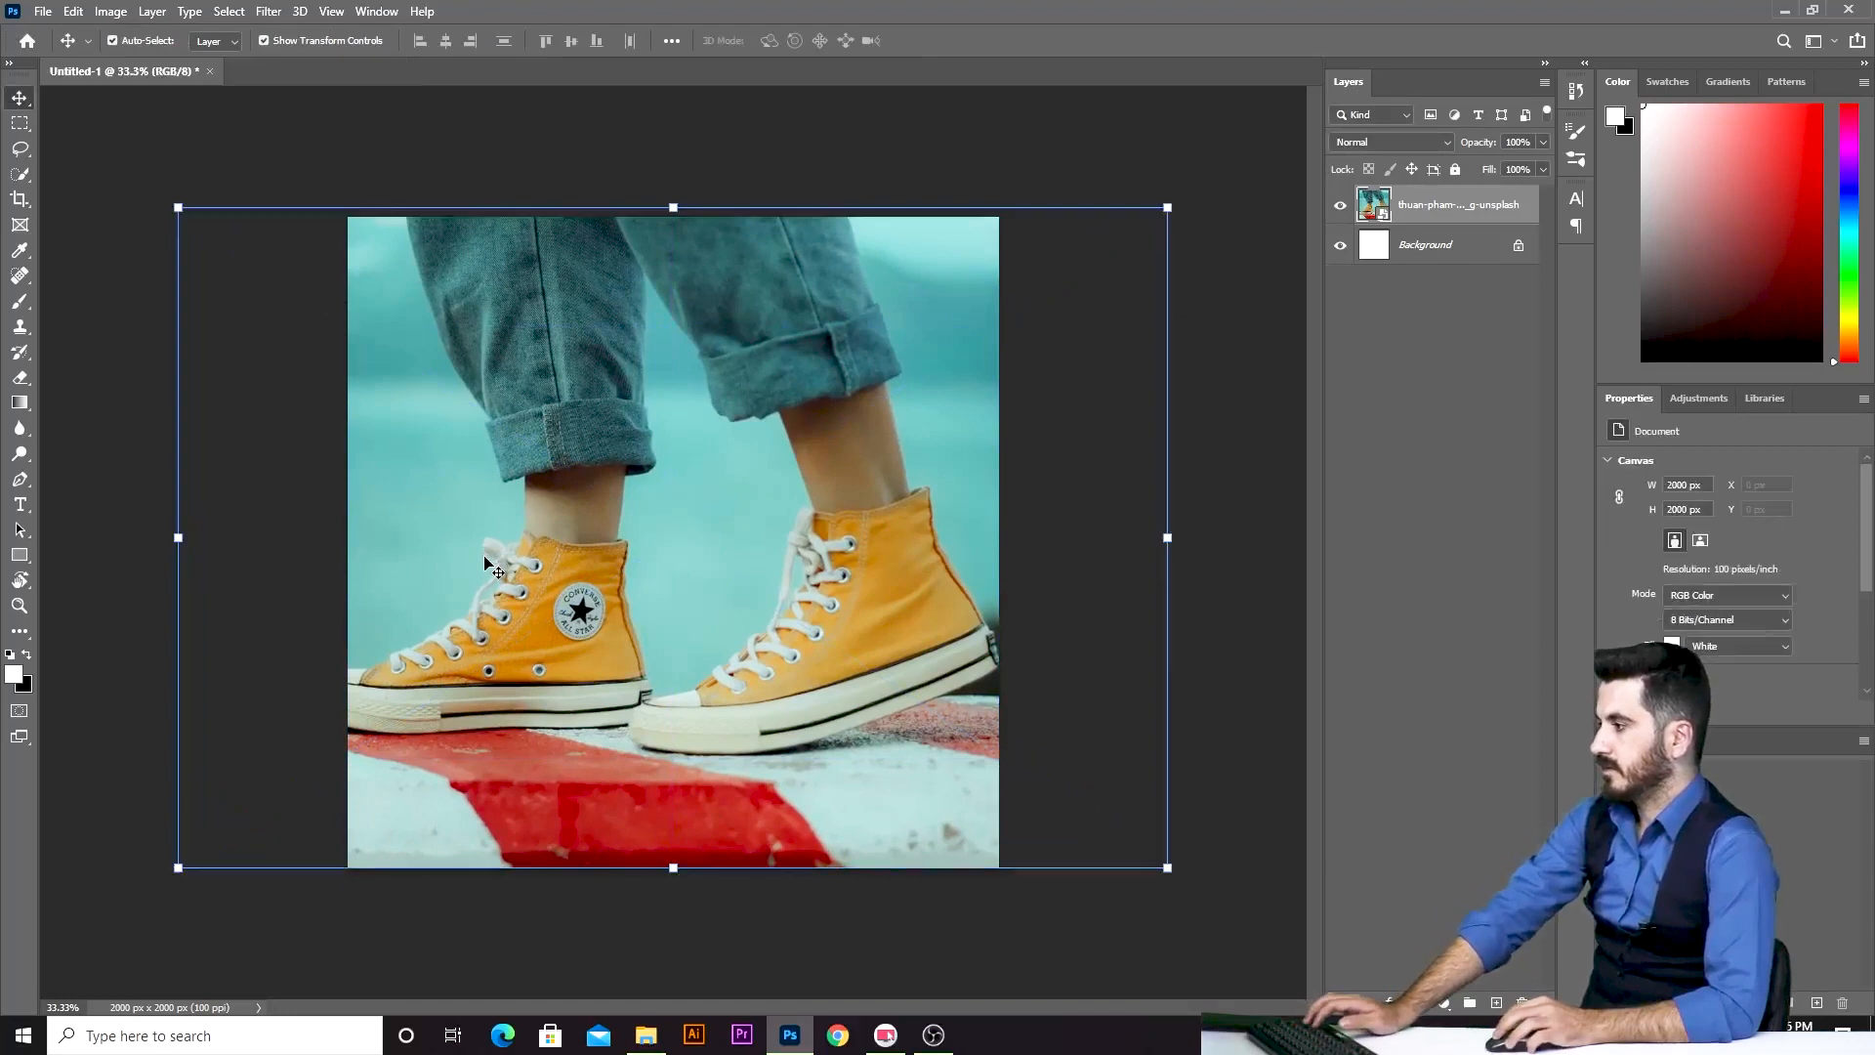
click(1211, 282)
click(555, 461)
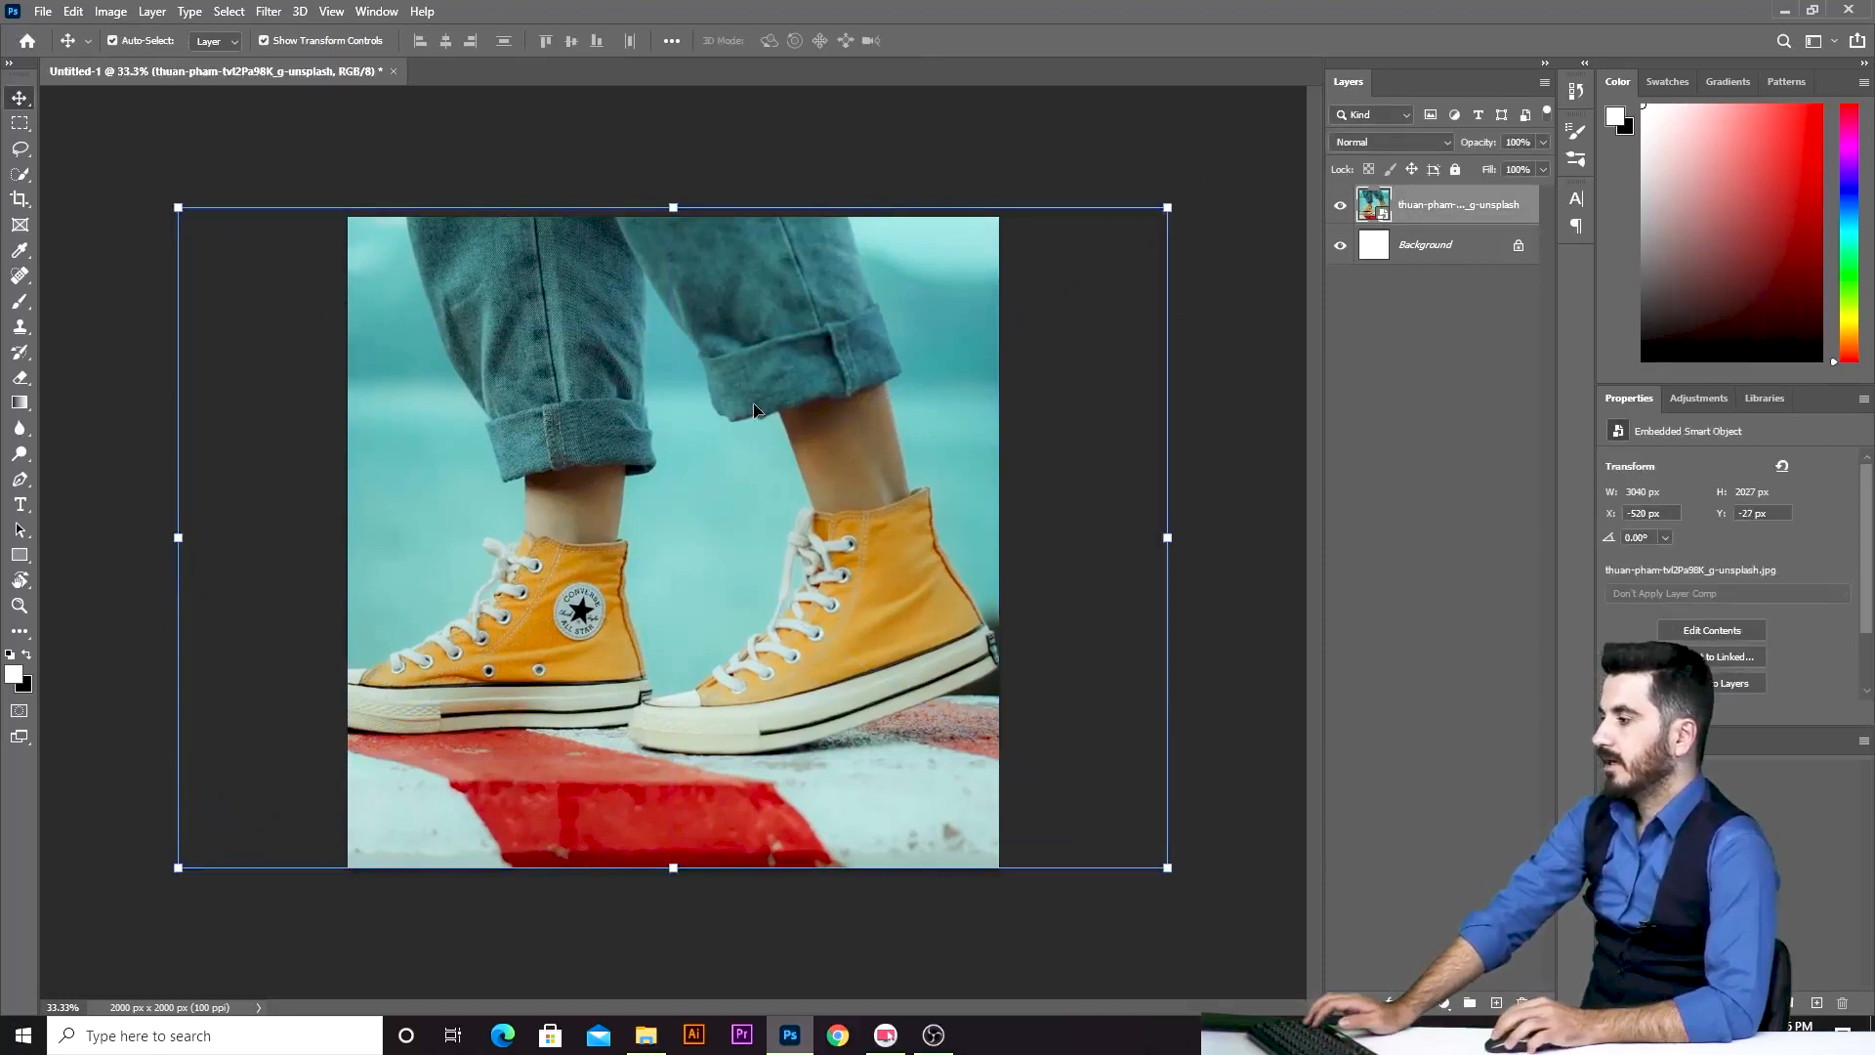
click(1242, 325)
click(787, 498)
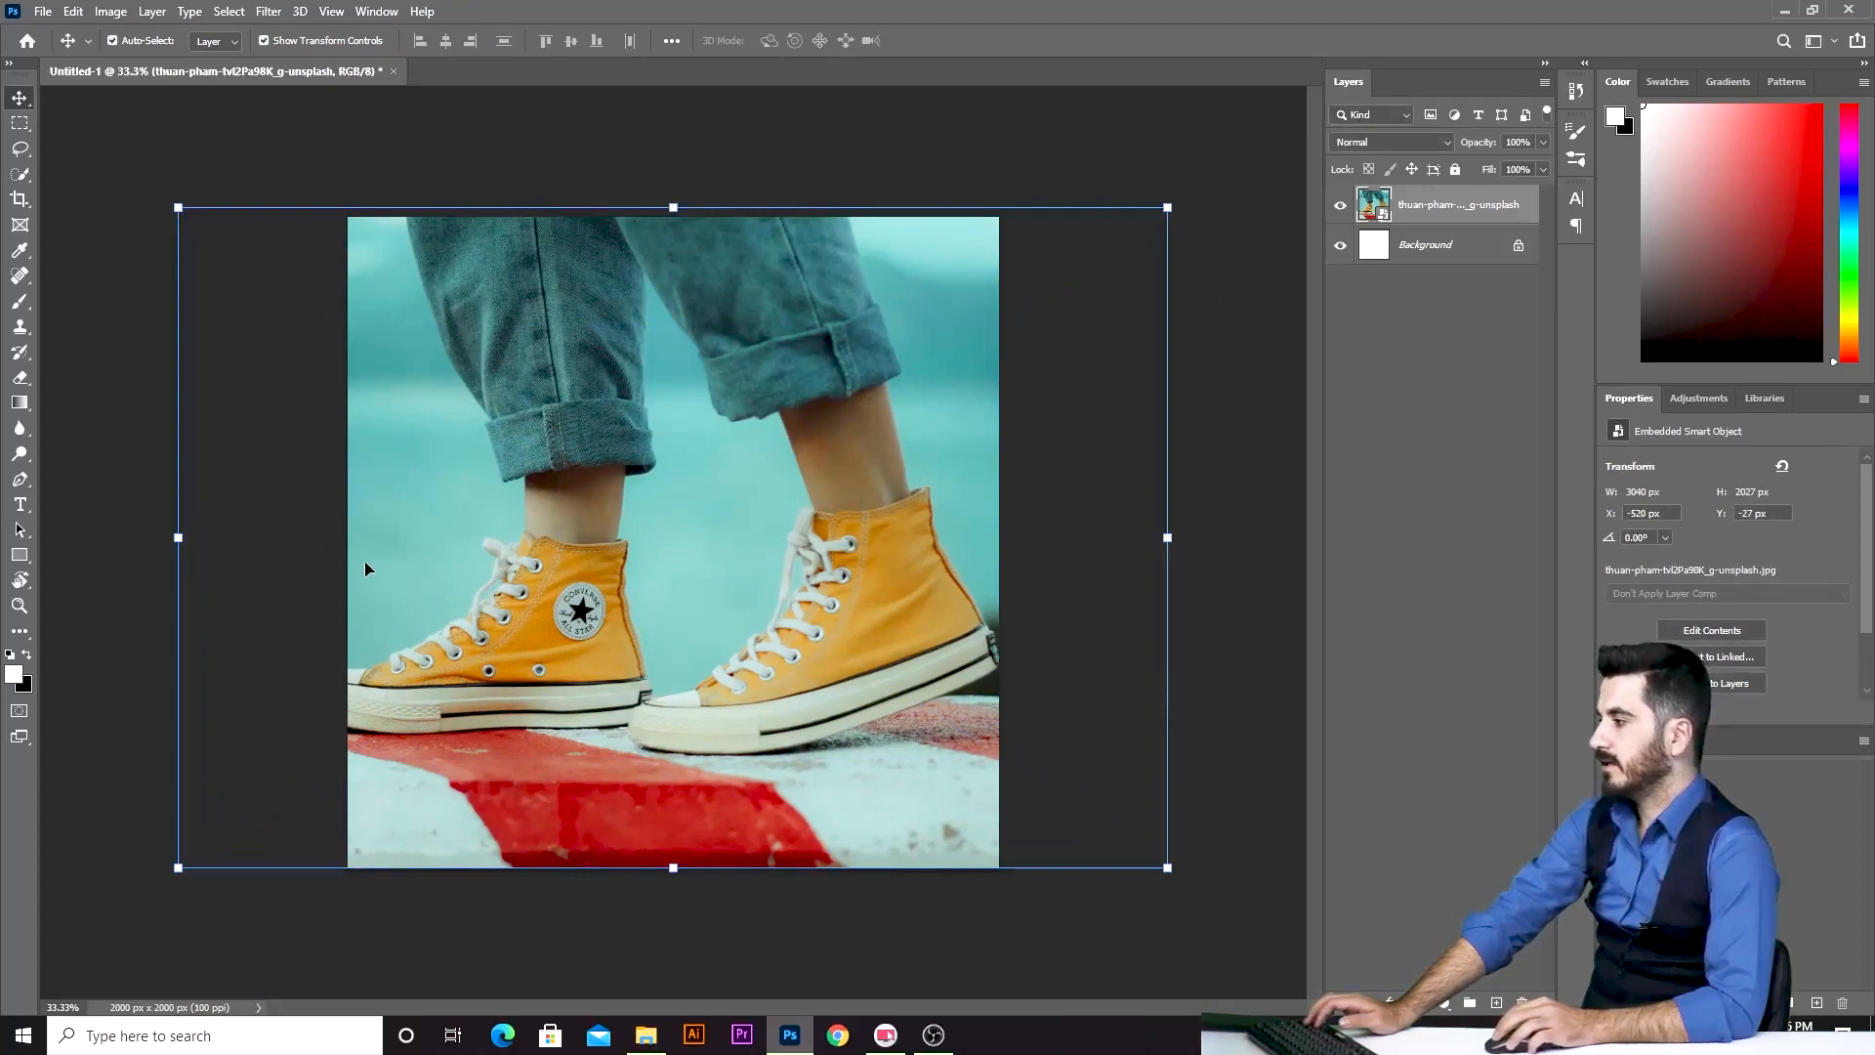
click(985, 181)
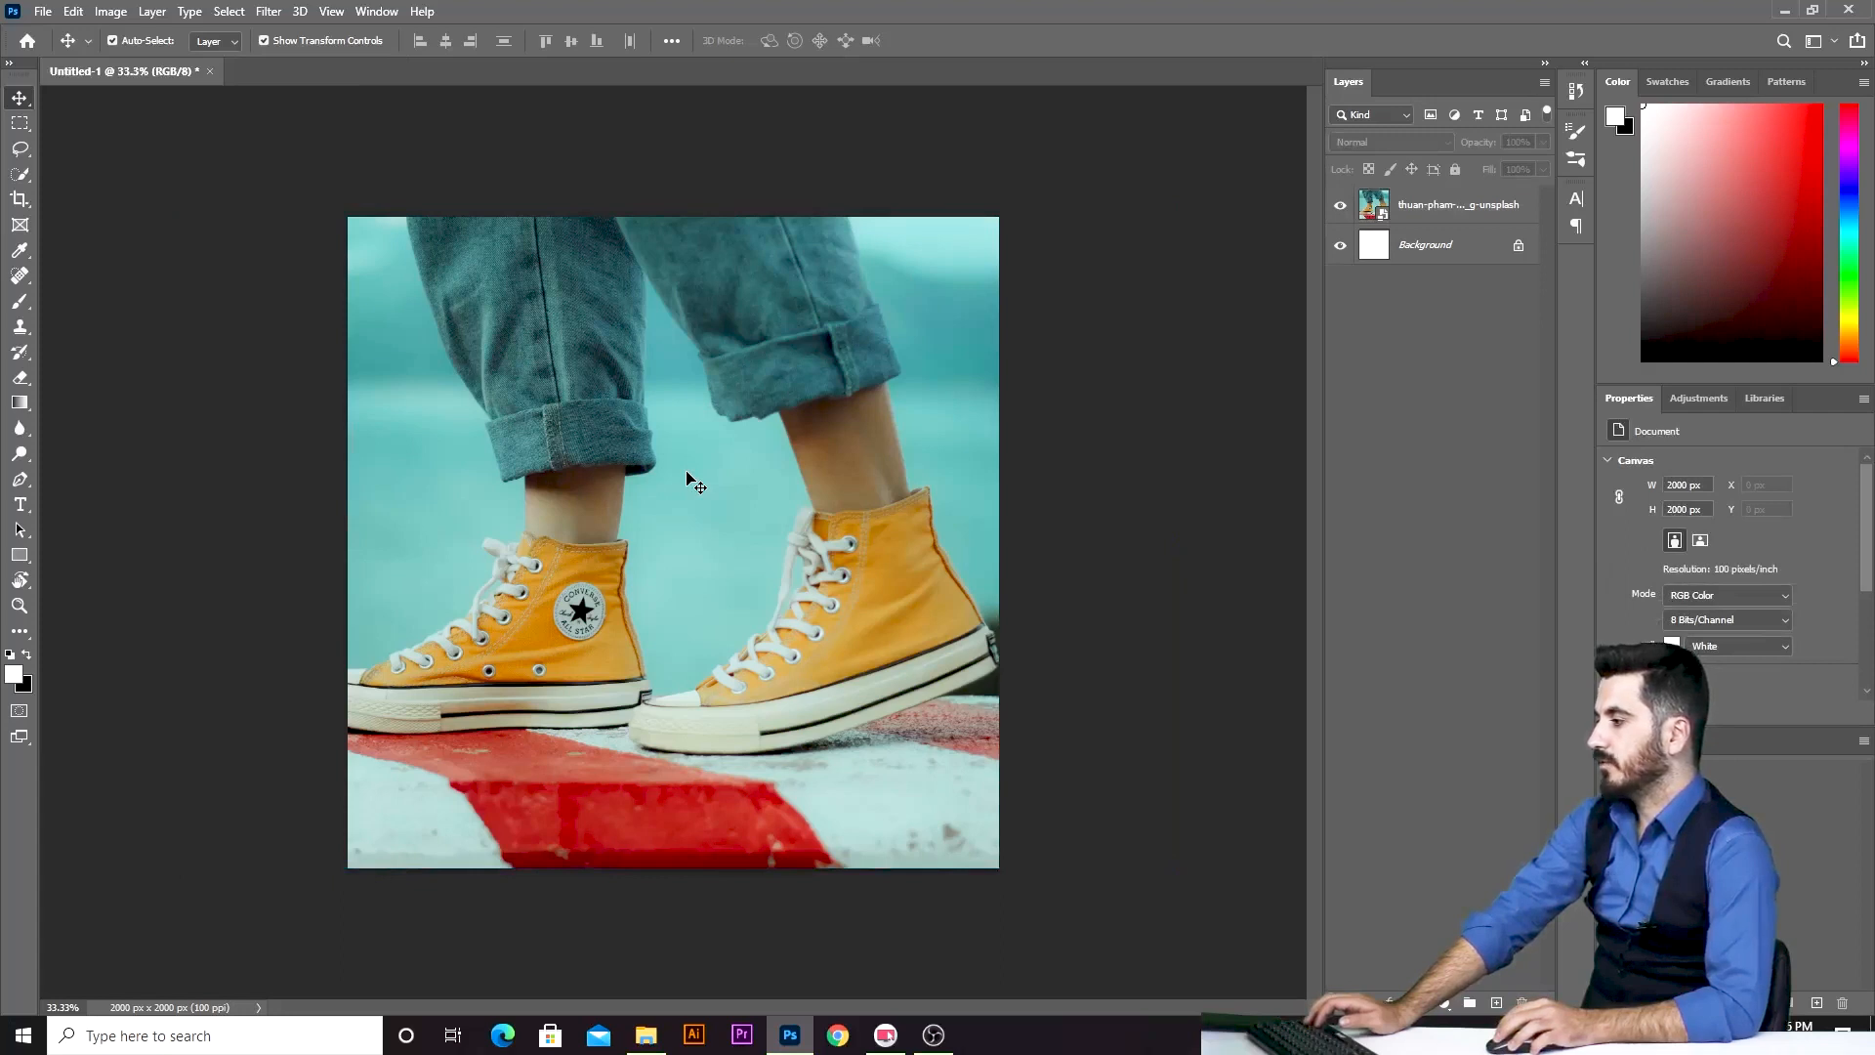
click(652, 410)
click(146, 369)
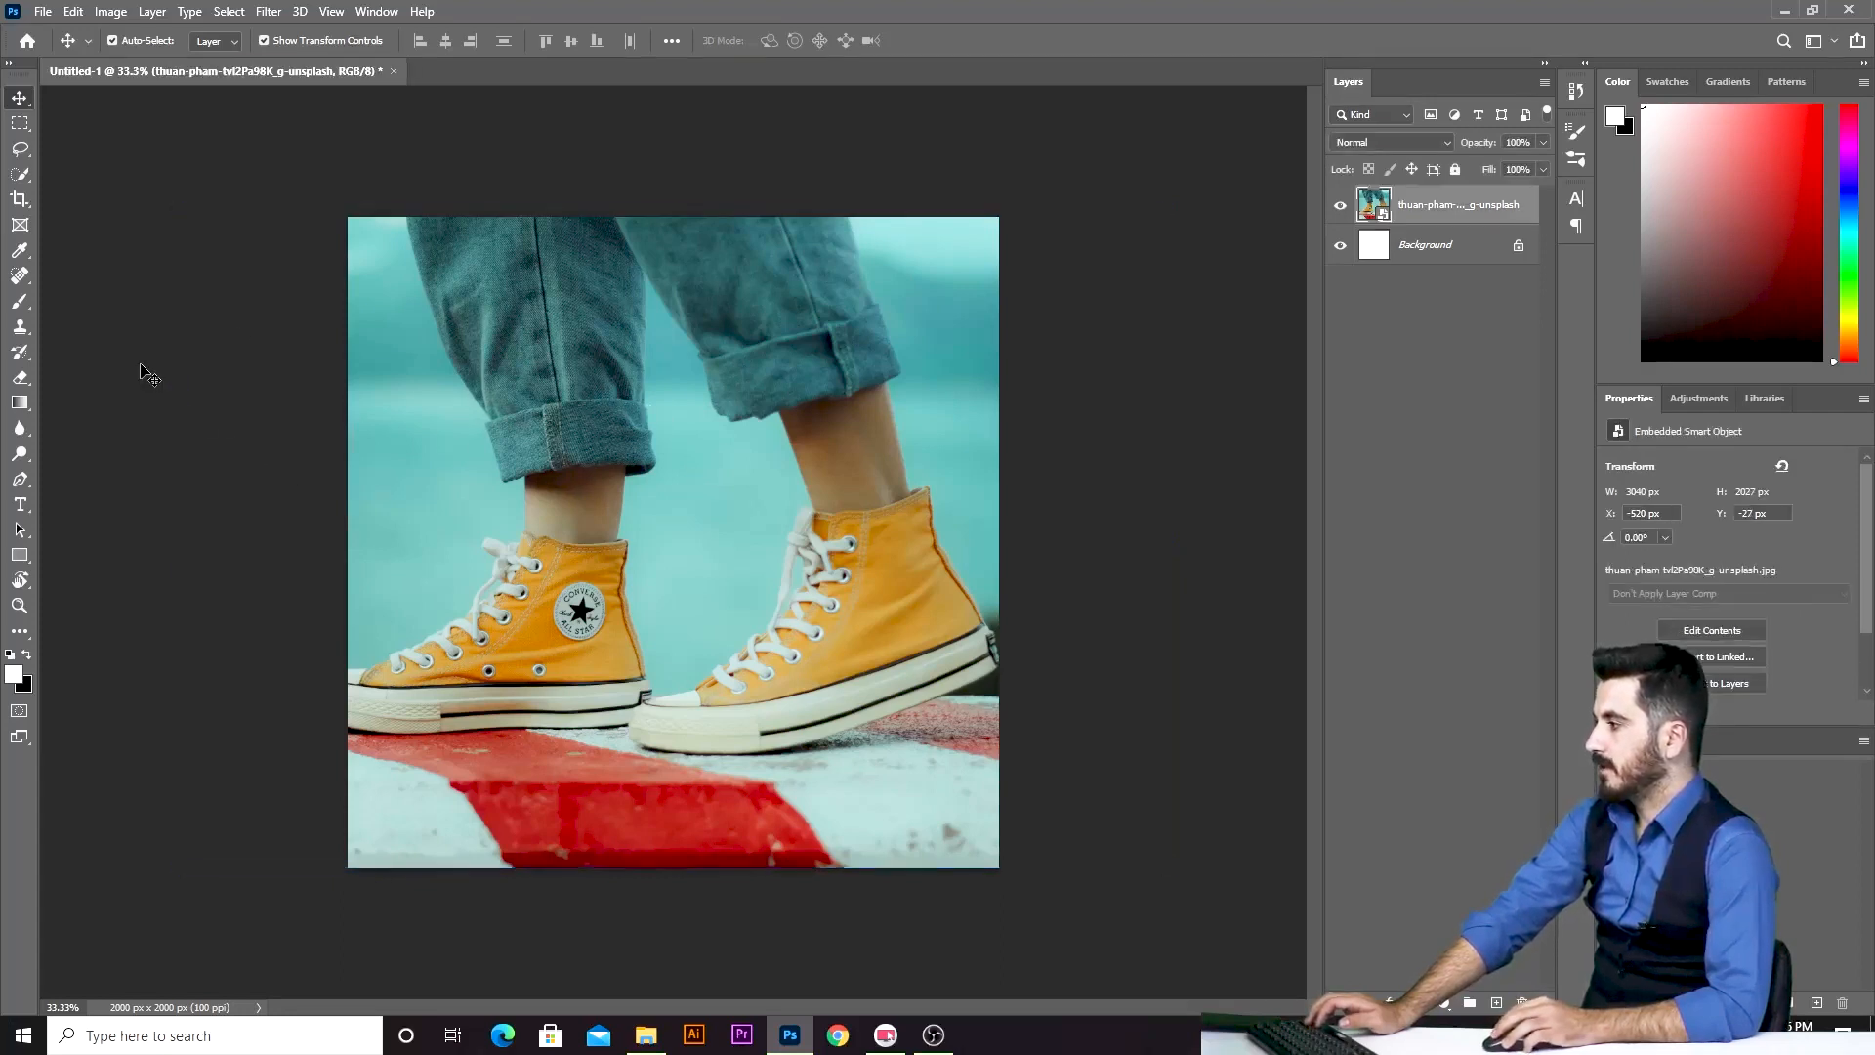
Select the sneakers photo layer and apply Auto Tone and Auto Color to it.
click(972, 381)
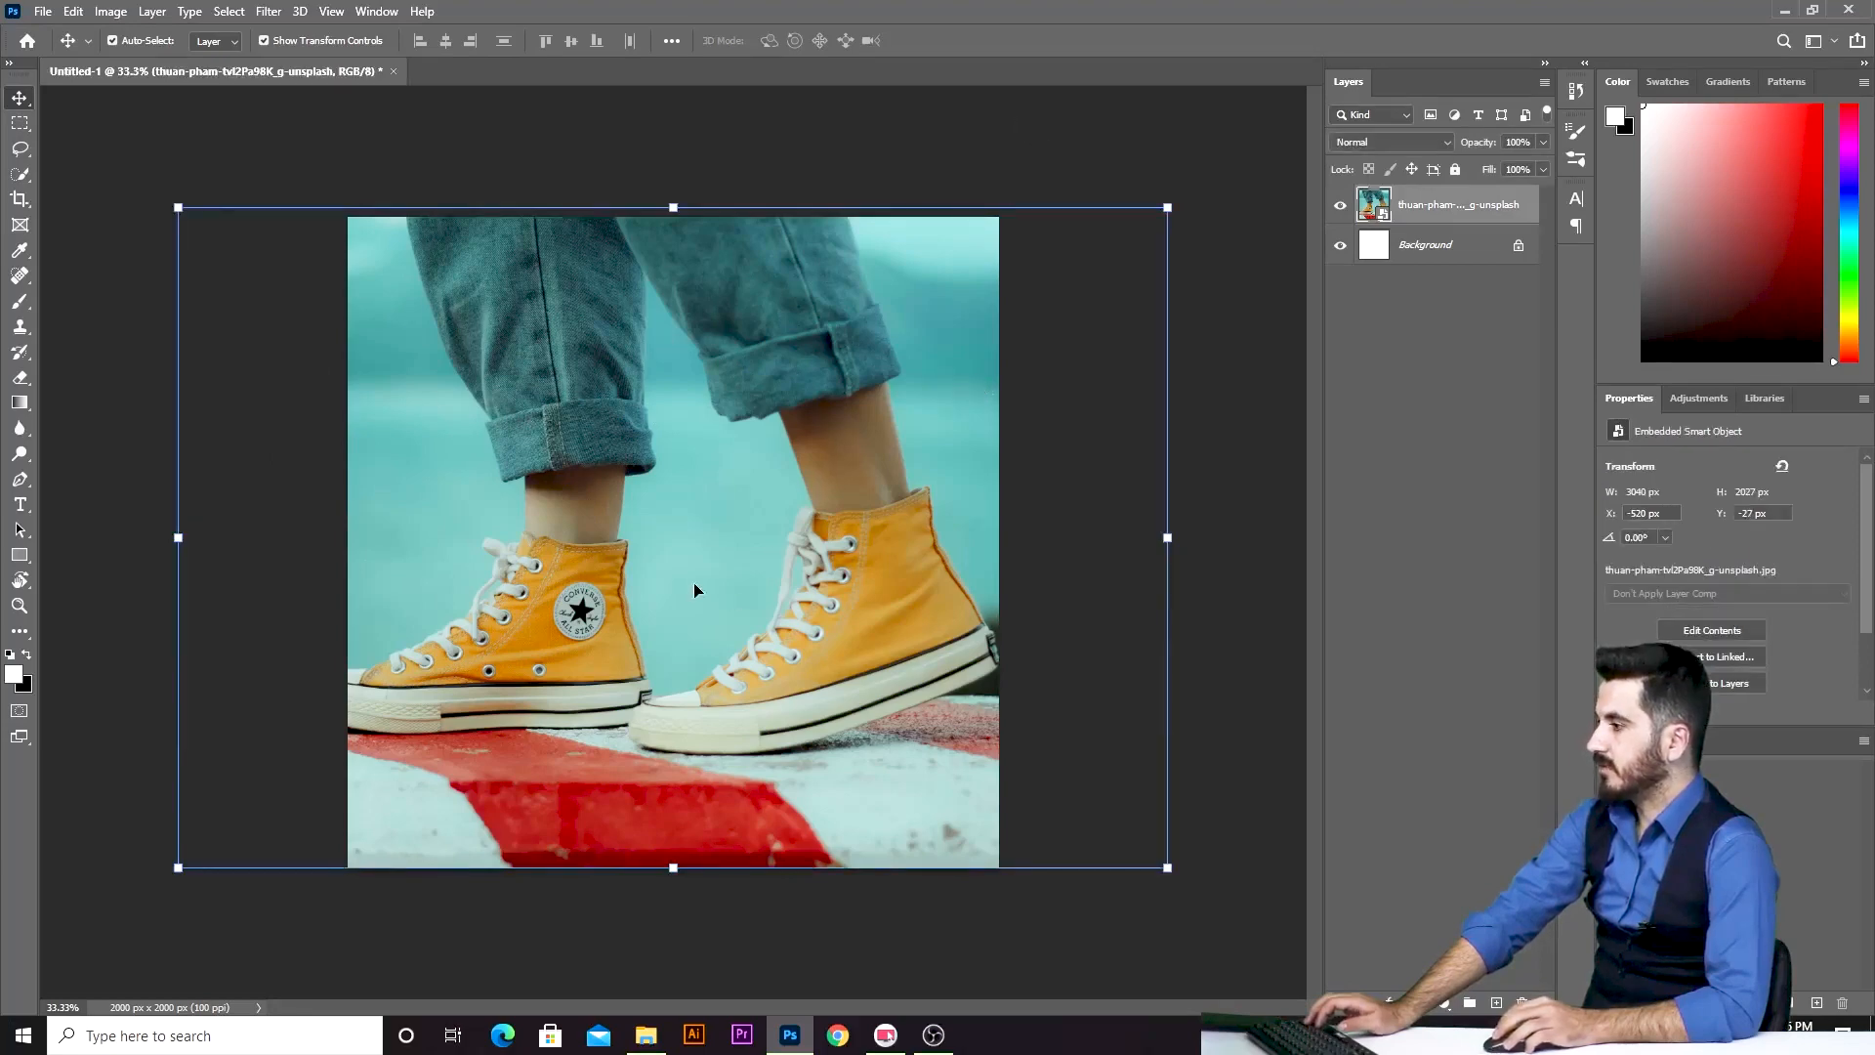
click(110, 11)
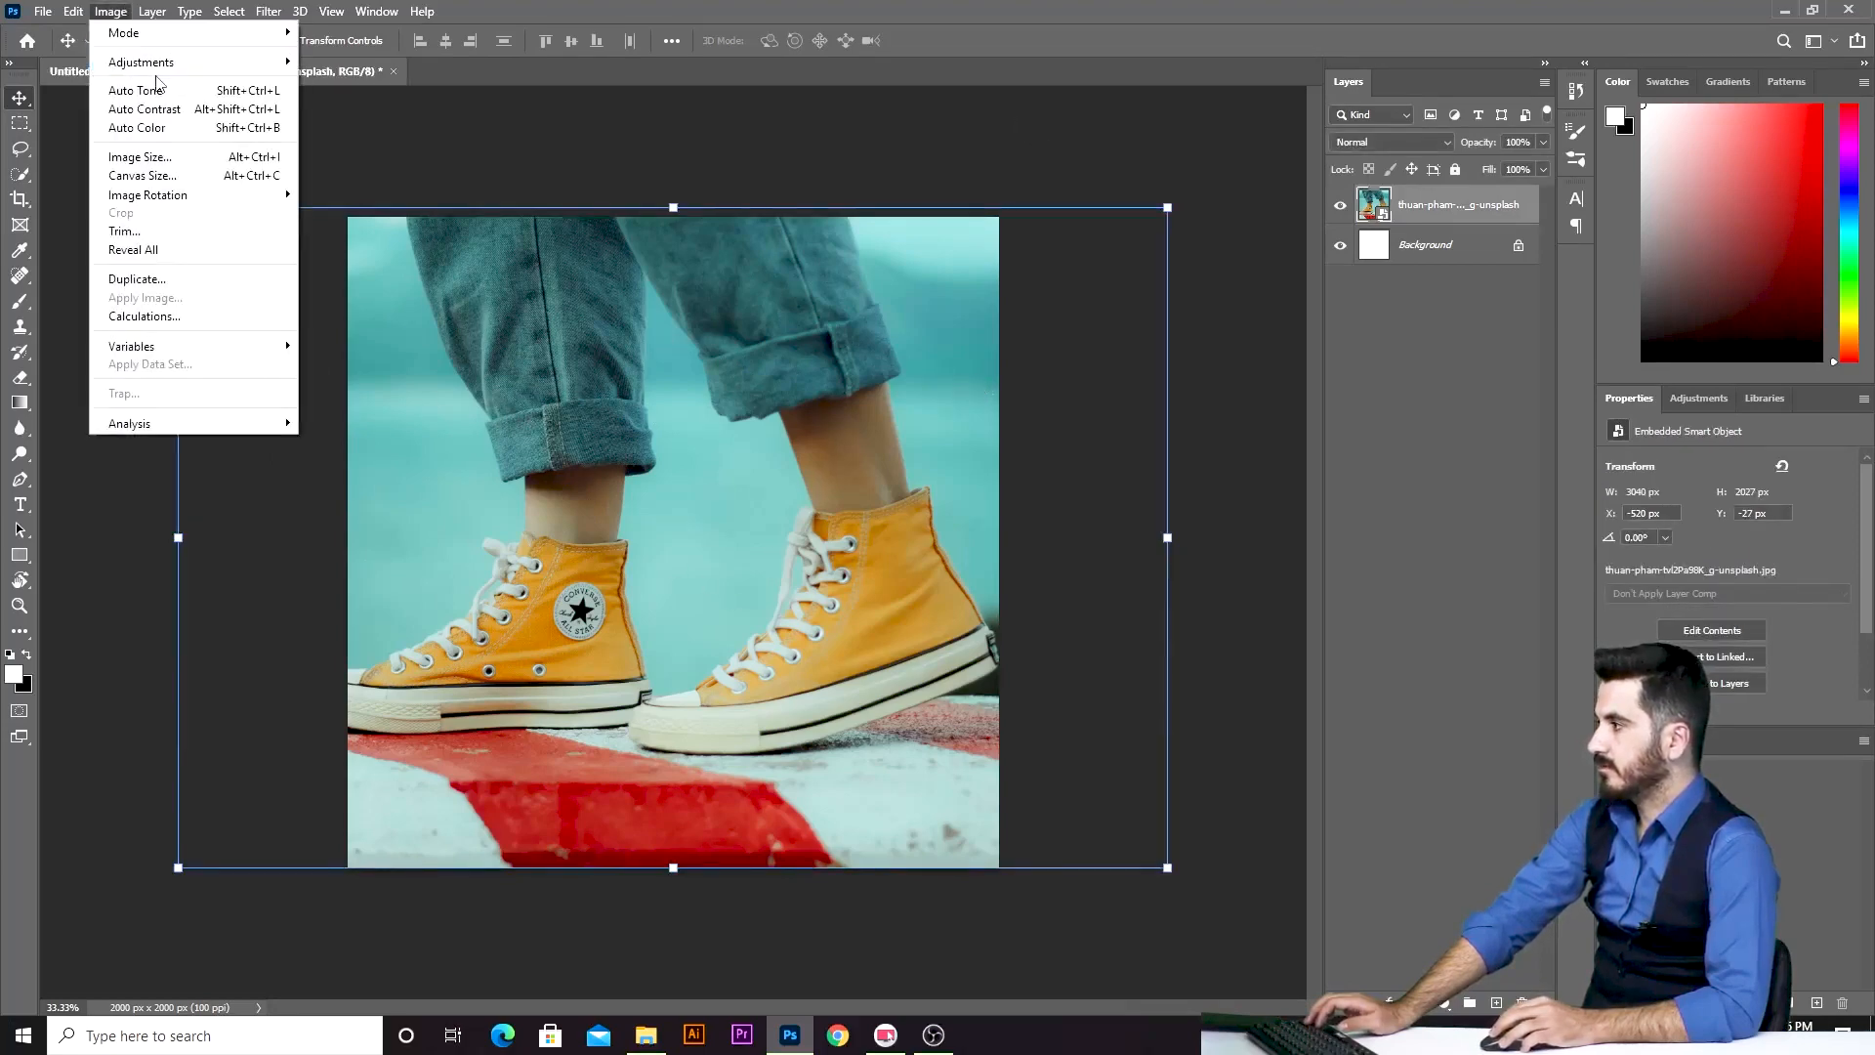
click(156, 90)
click(110, 10)
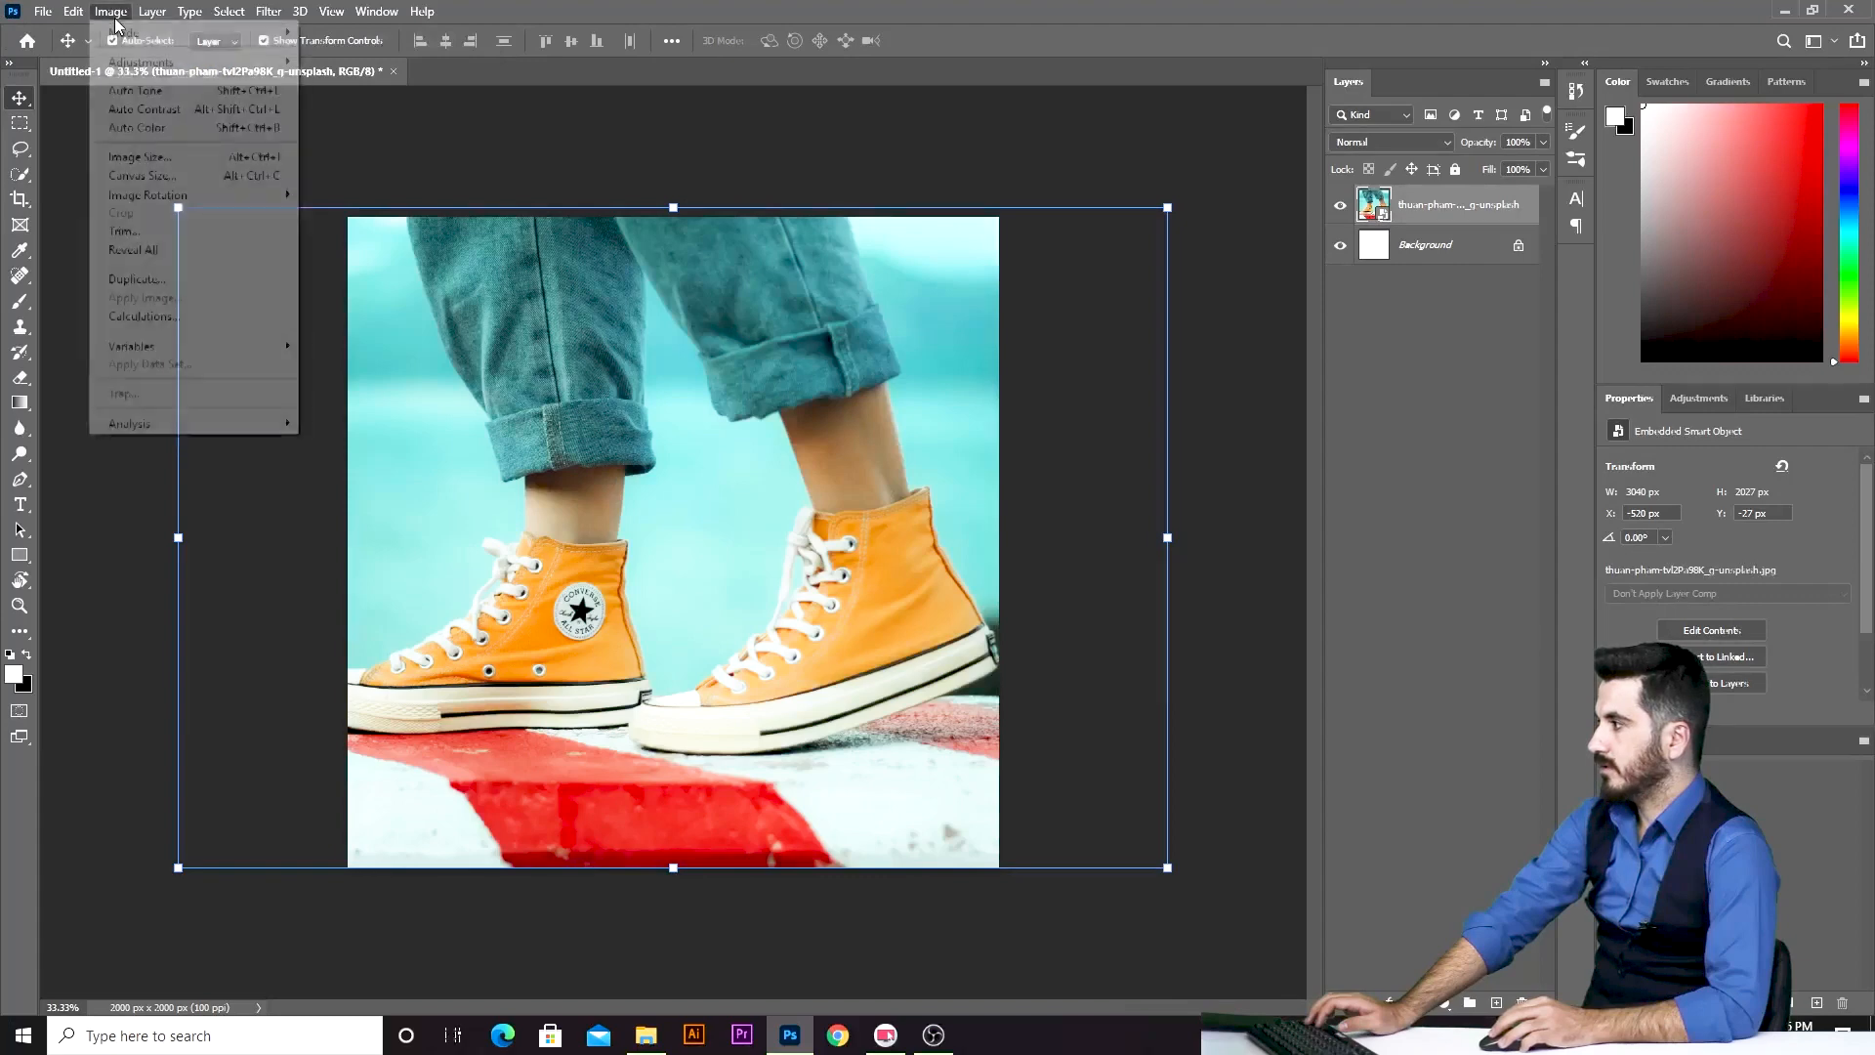
click(149, 131)
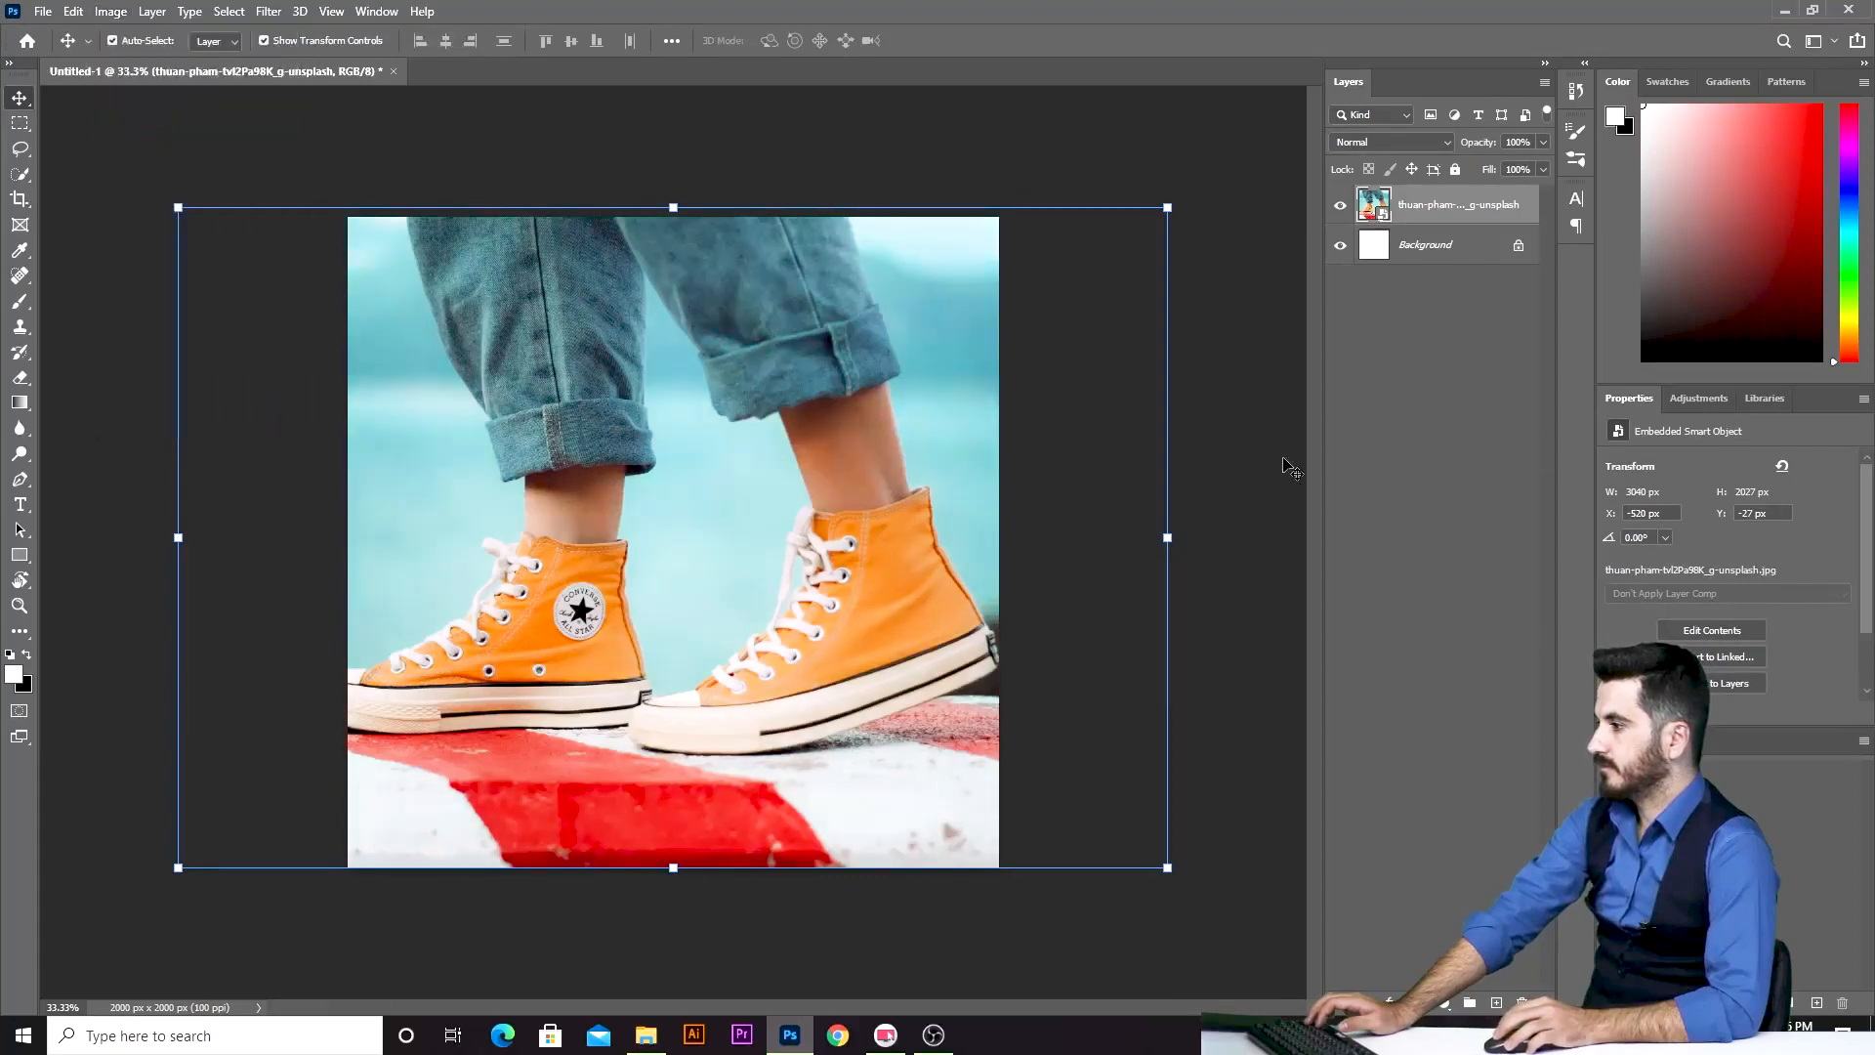
click(1200, 449)
click(665, 463)
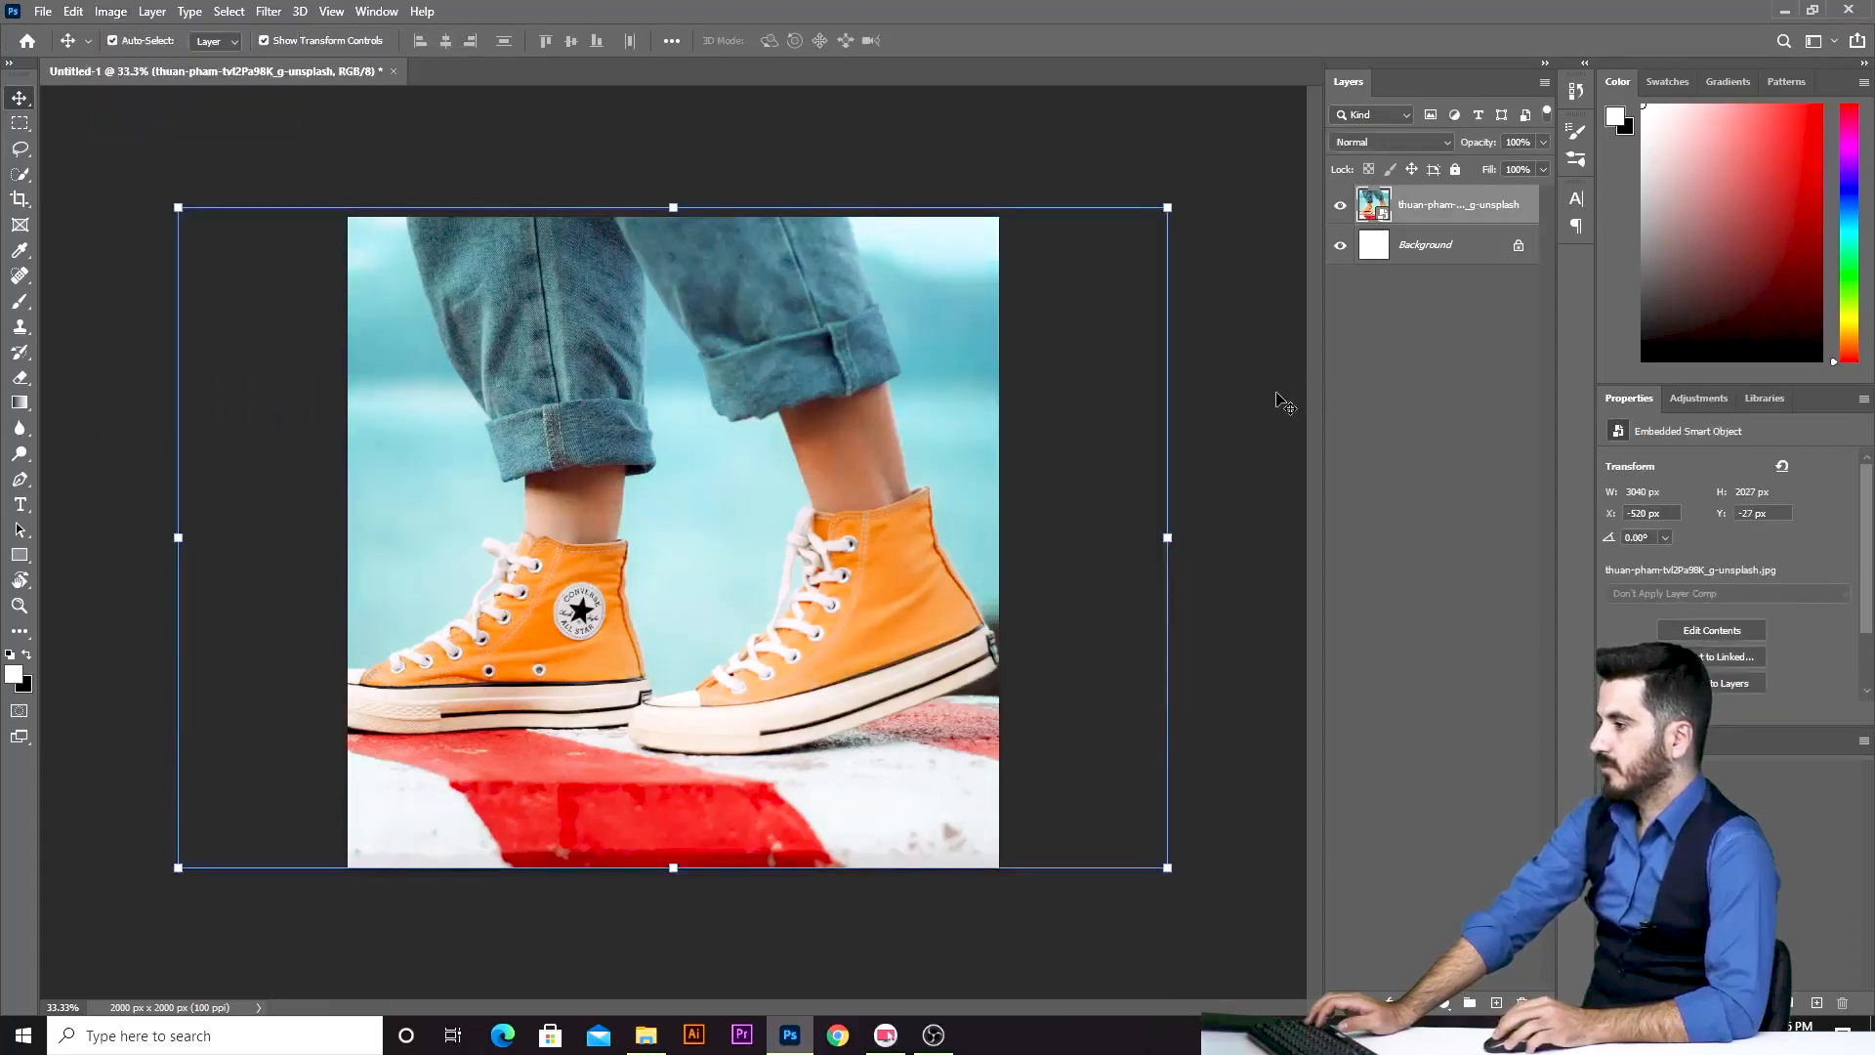
click(1286, 403)
click(580, 389)
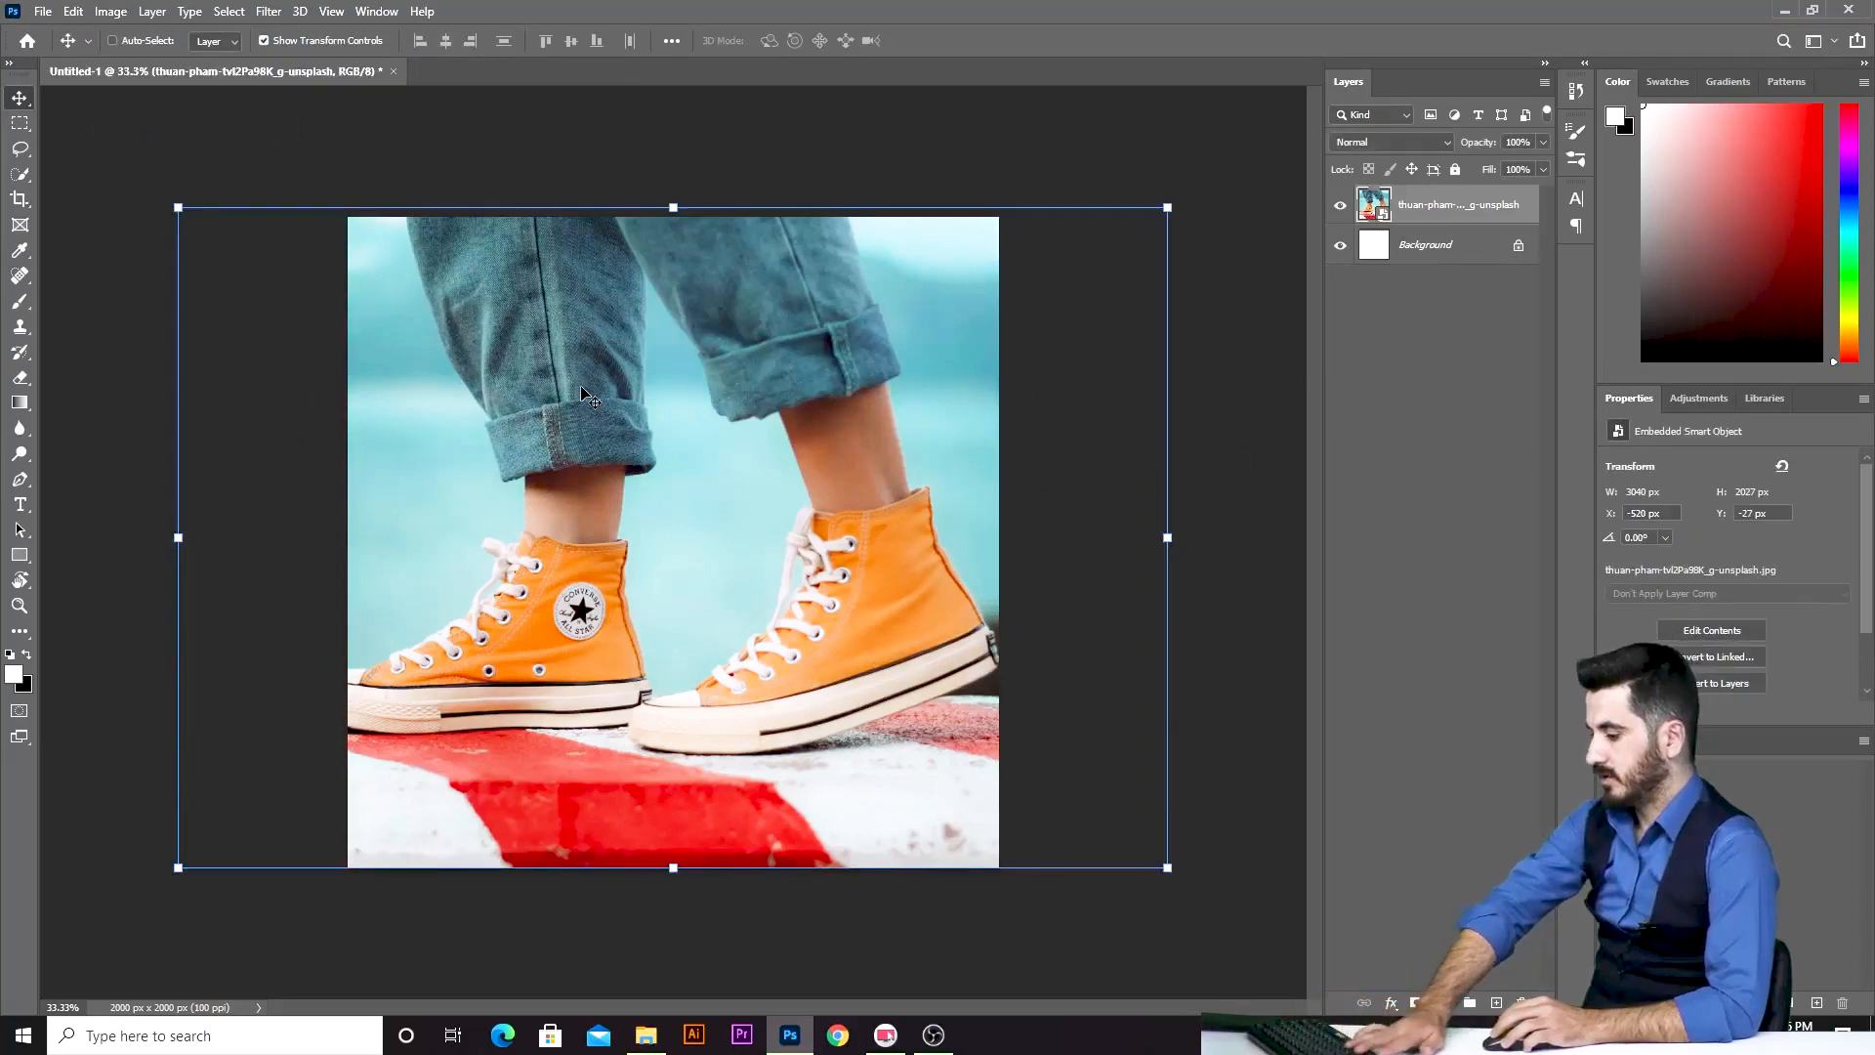
Apply a Curves adjustment with the Default preset to the sneakers photo.
key(ctrl+m)
drag(1022, 189, 1512, 203)
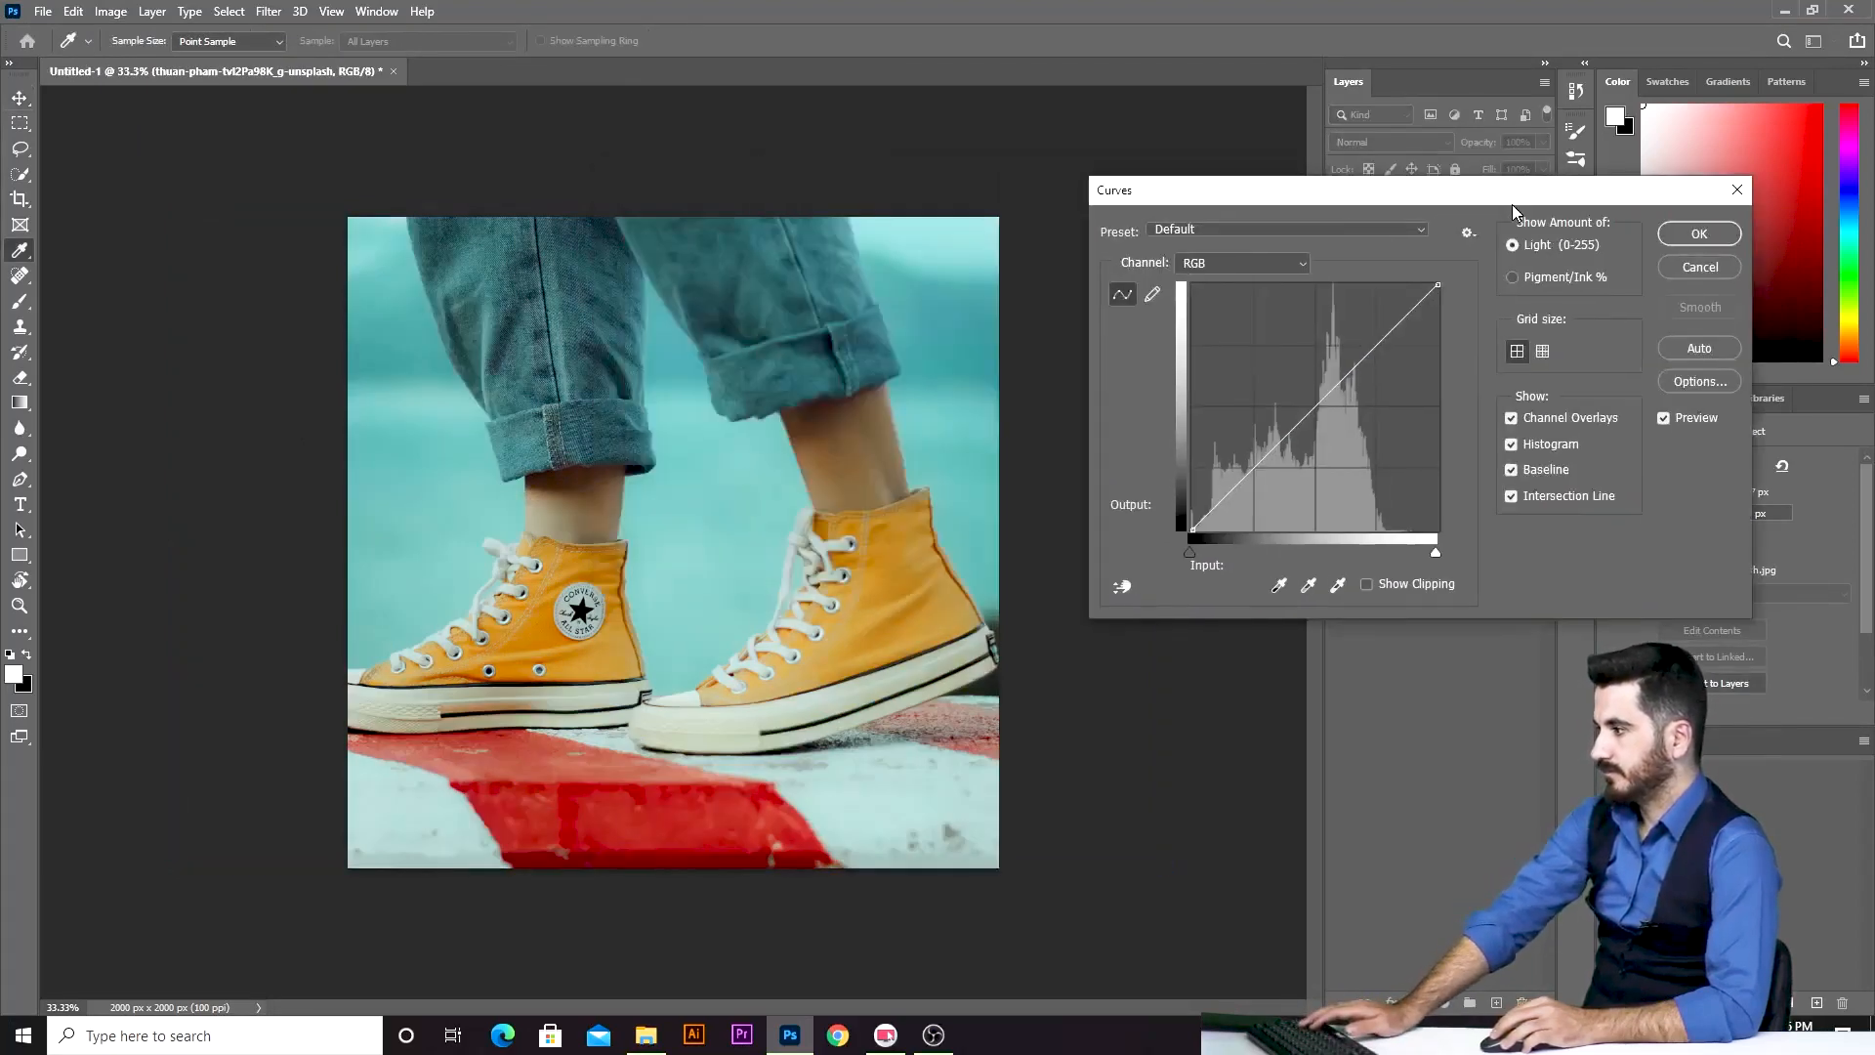
click(1672, 236)
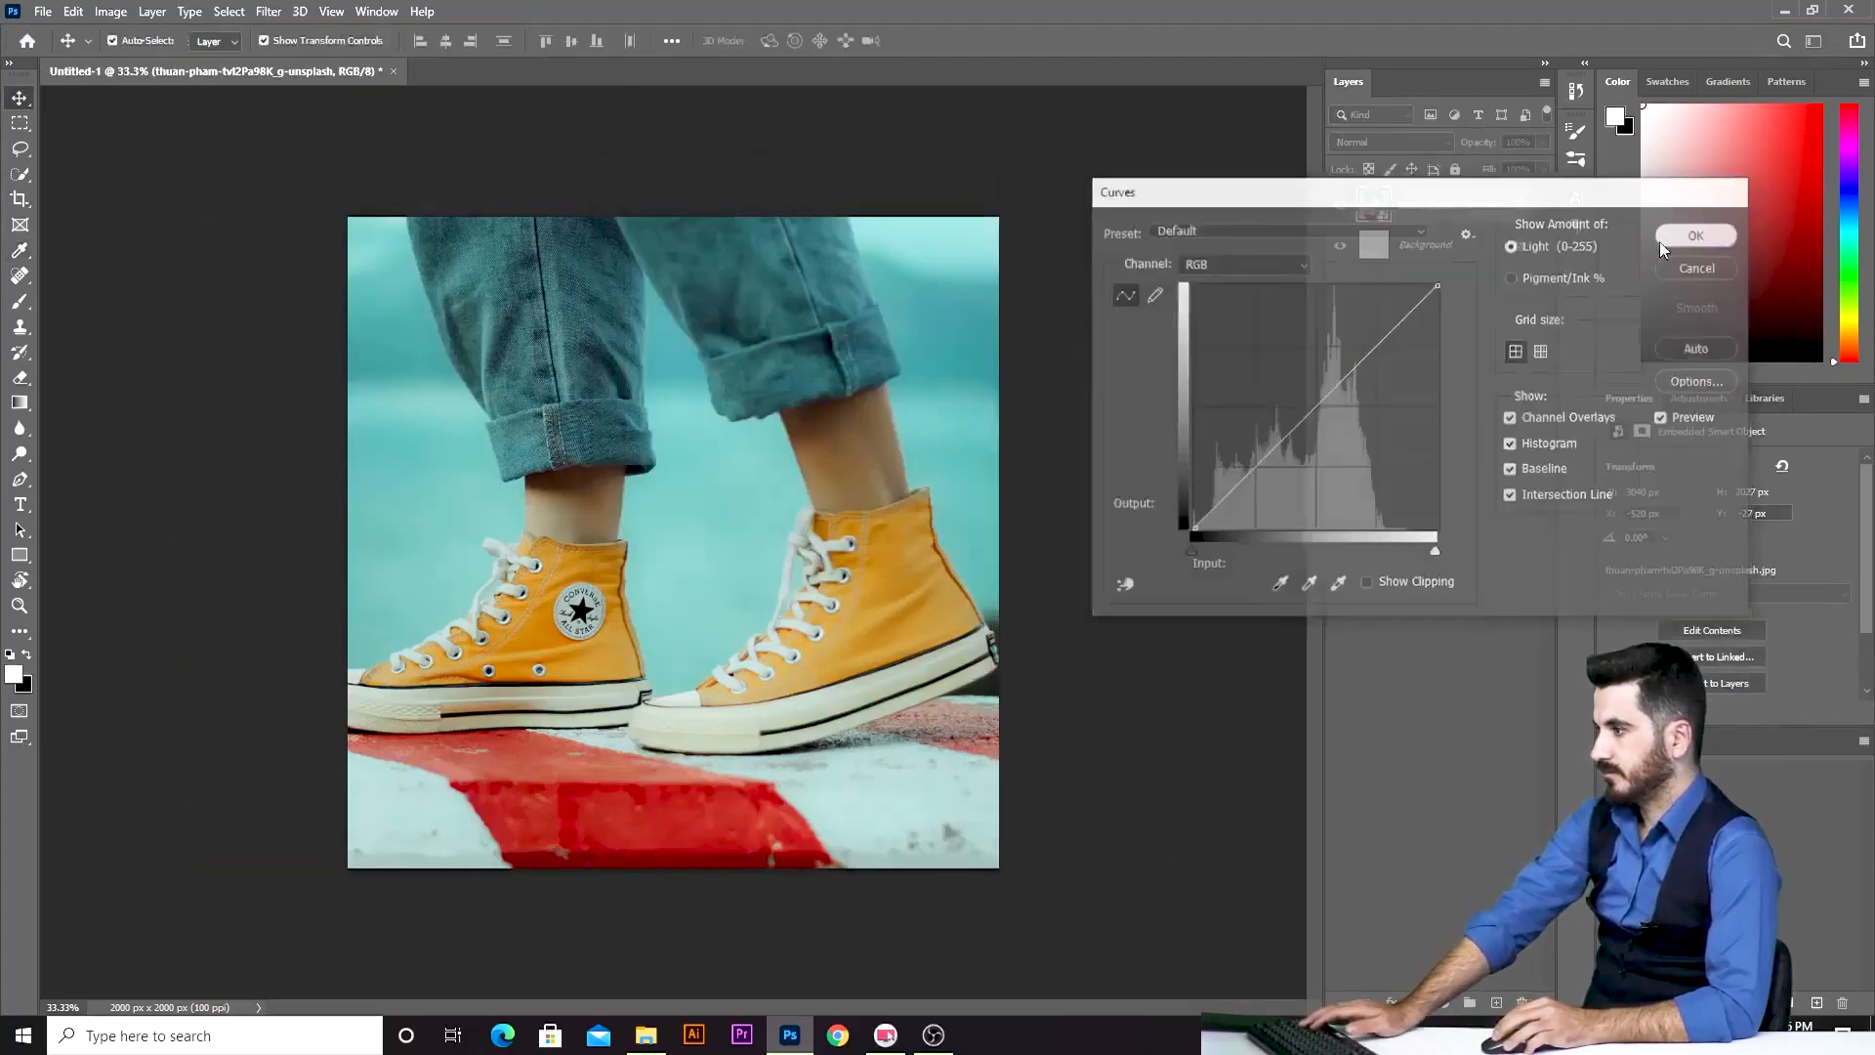
Add a horizontal "Lorem Ipsum" text line in Bahij TheSansArabic Bold over the cuff of the jeans and select all of its characters.
click(1285, 404)
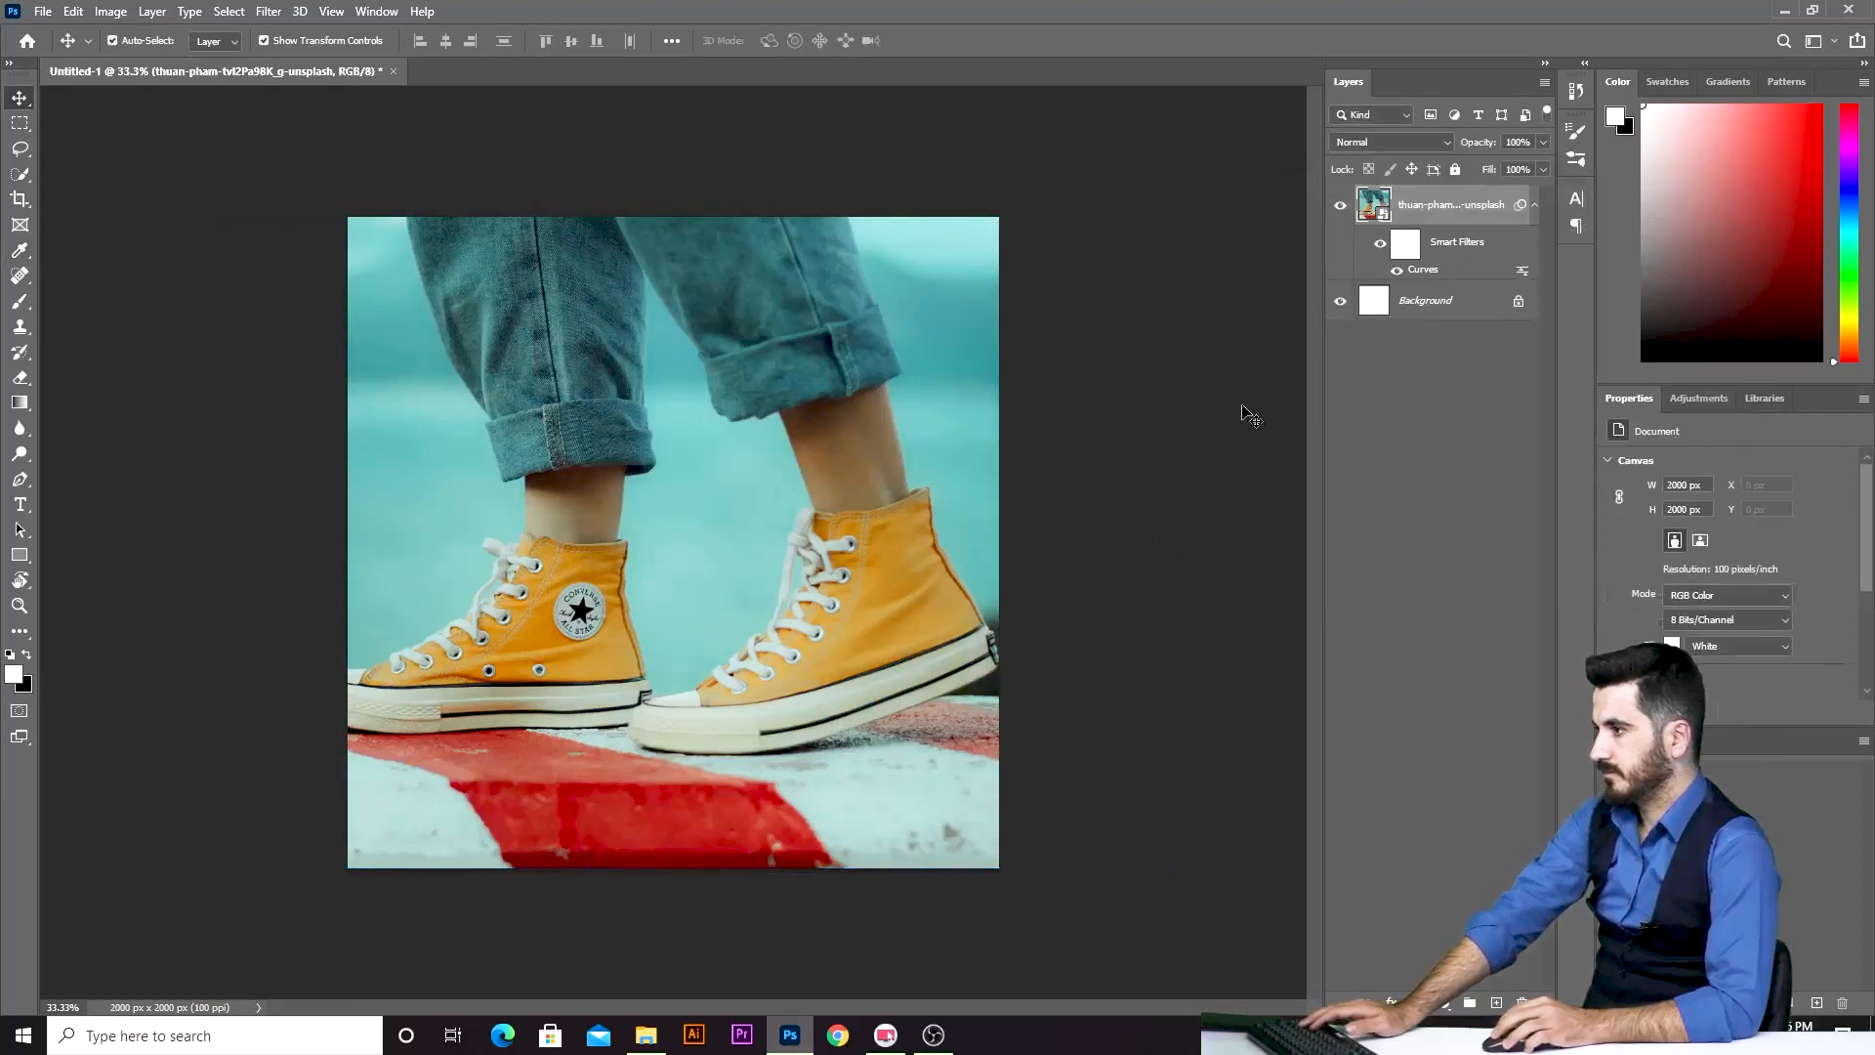
click(640, 471)
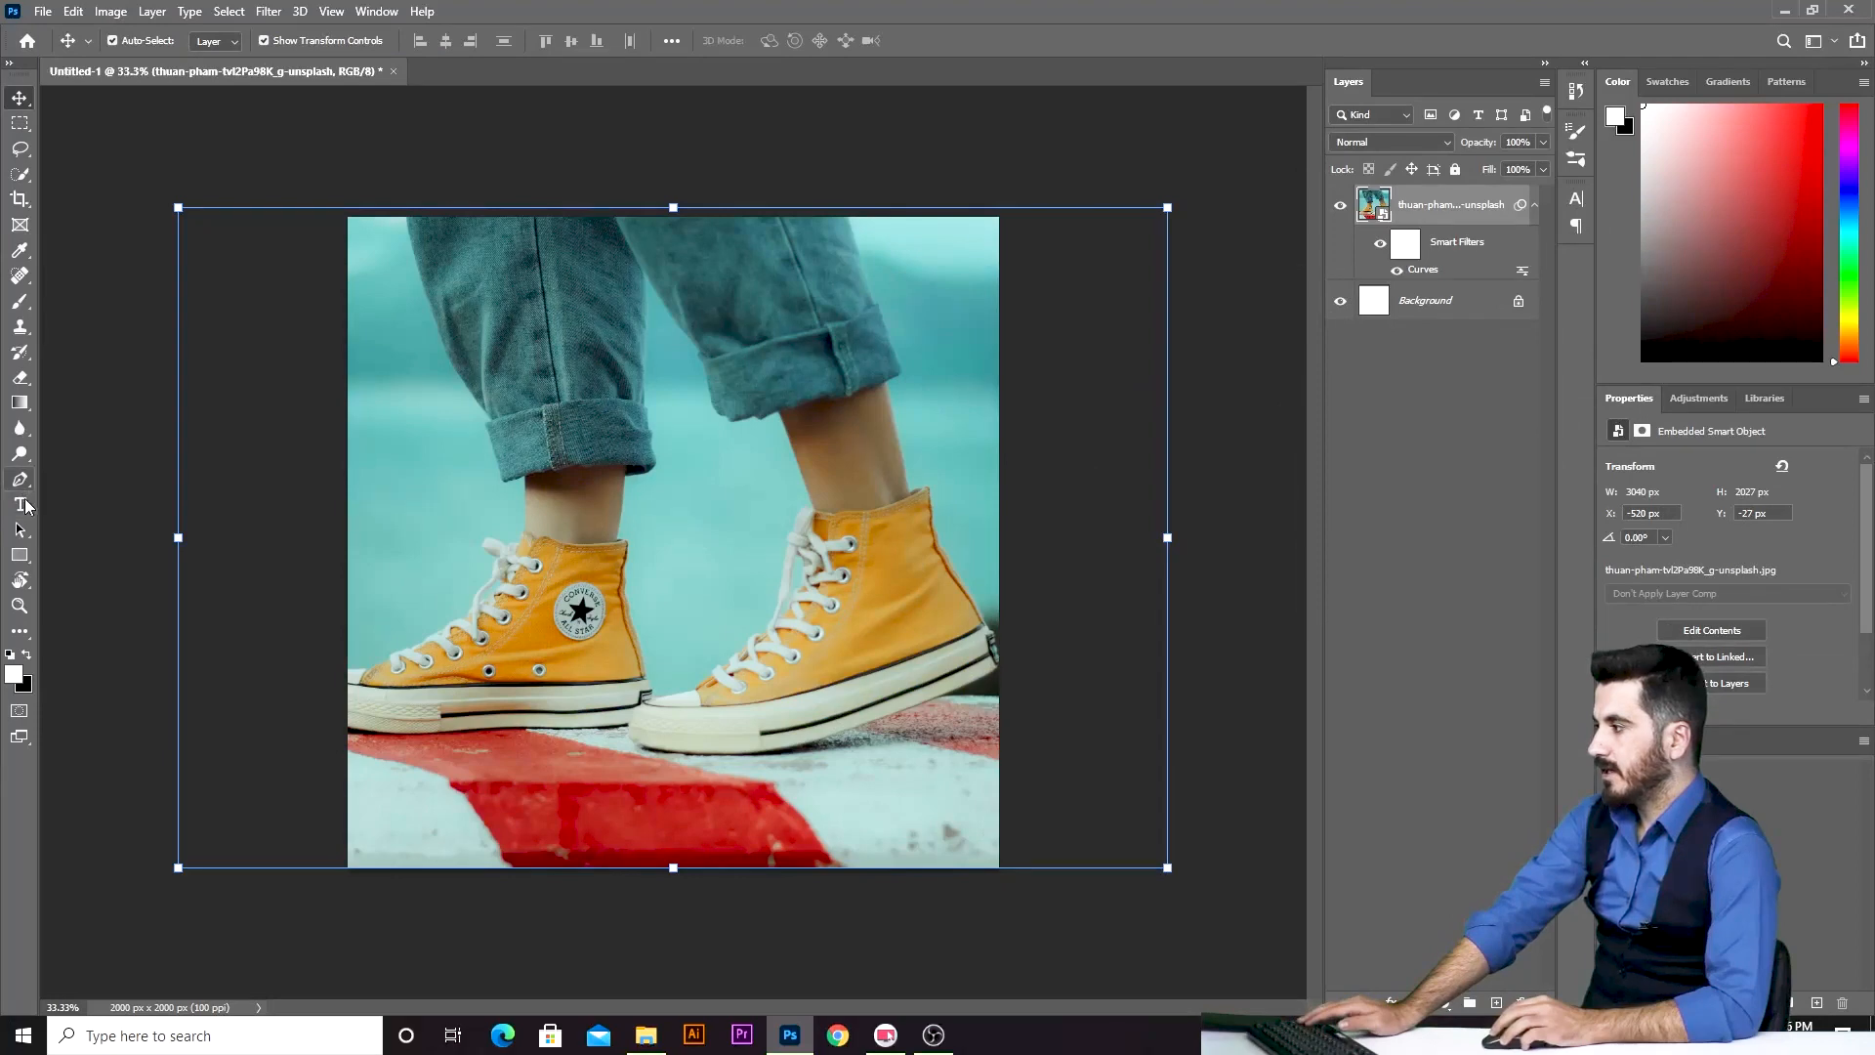
key(p)
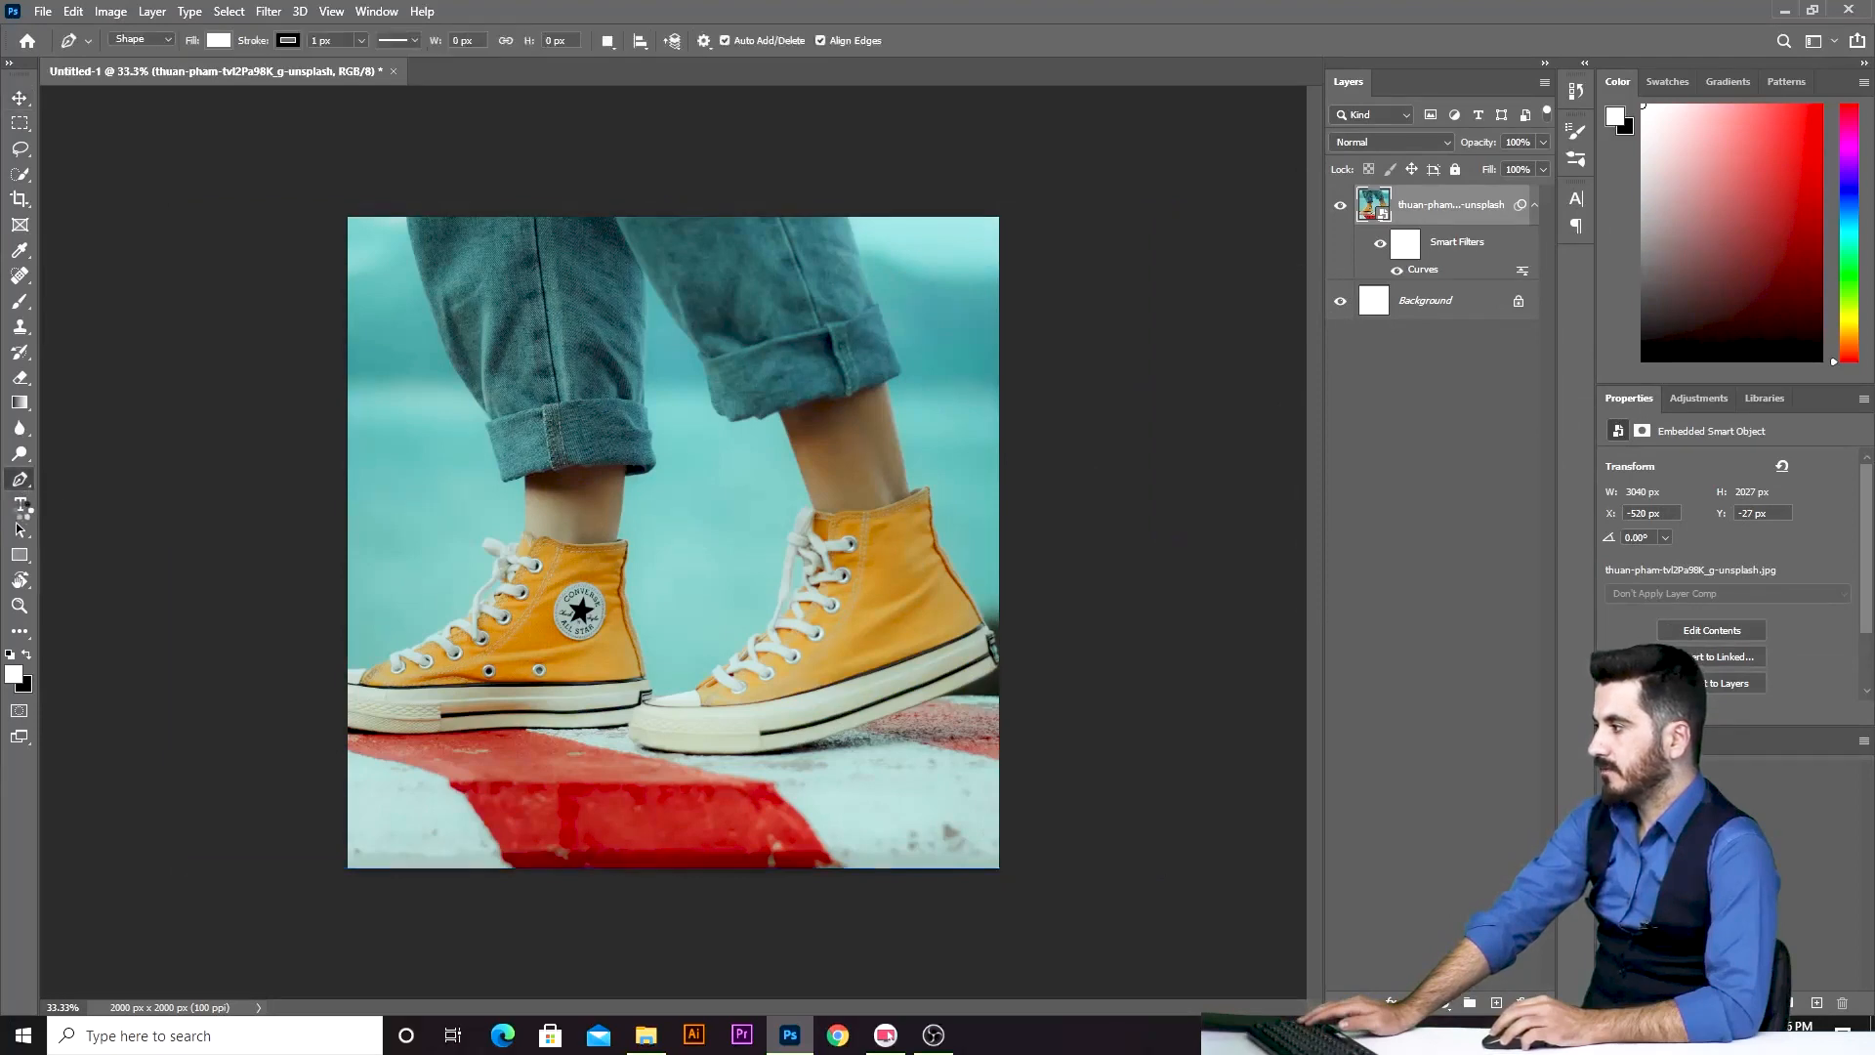
click(19, 516)
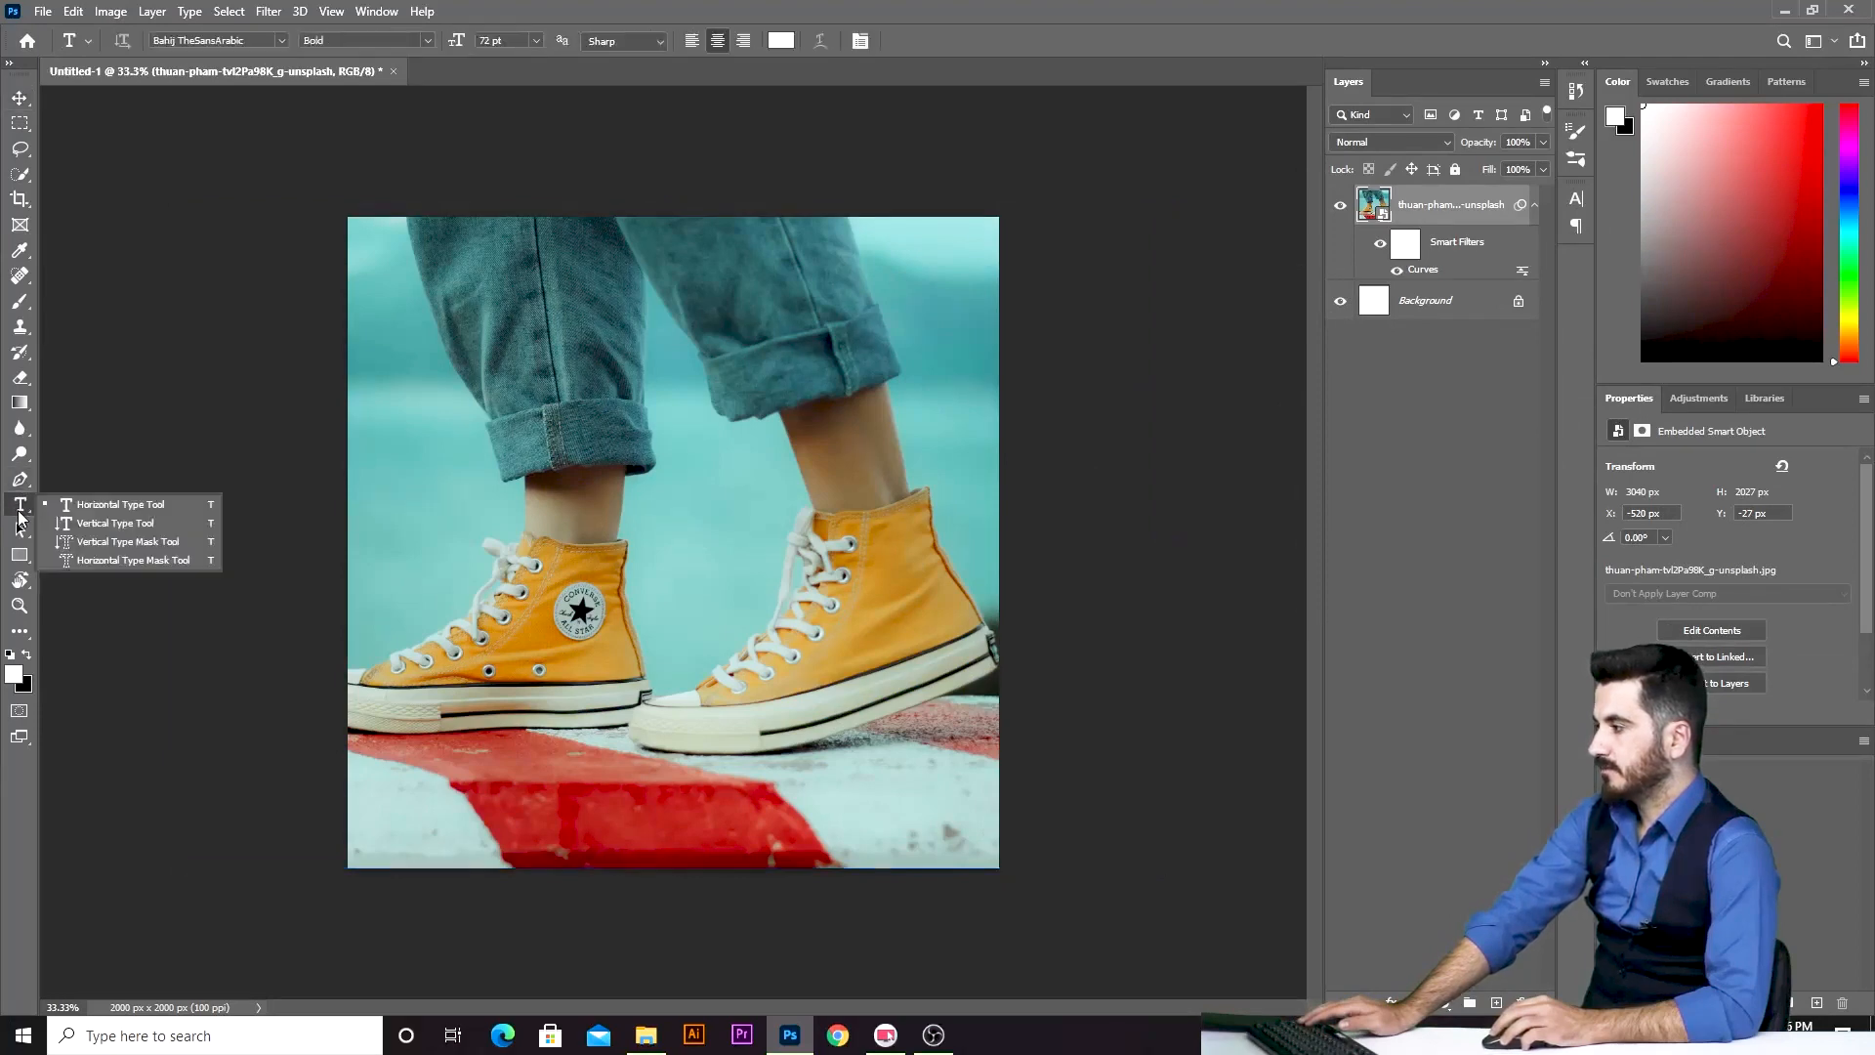
click(514, 427)
click(514, 427)
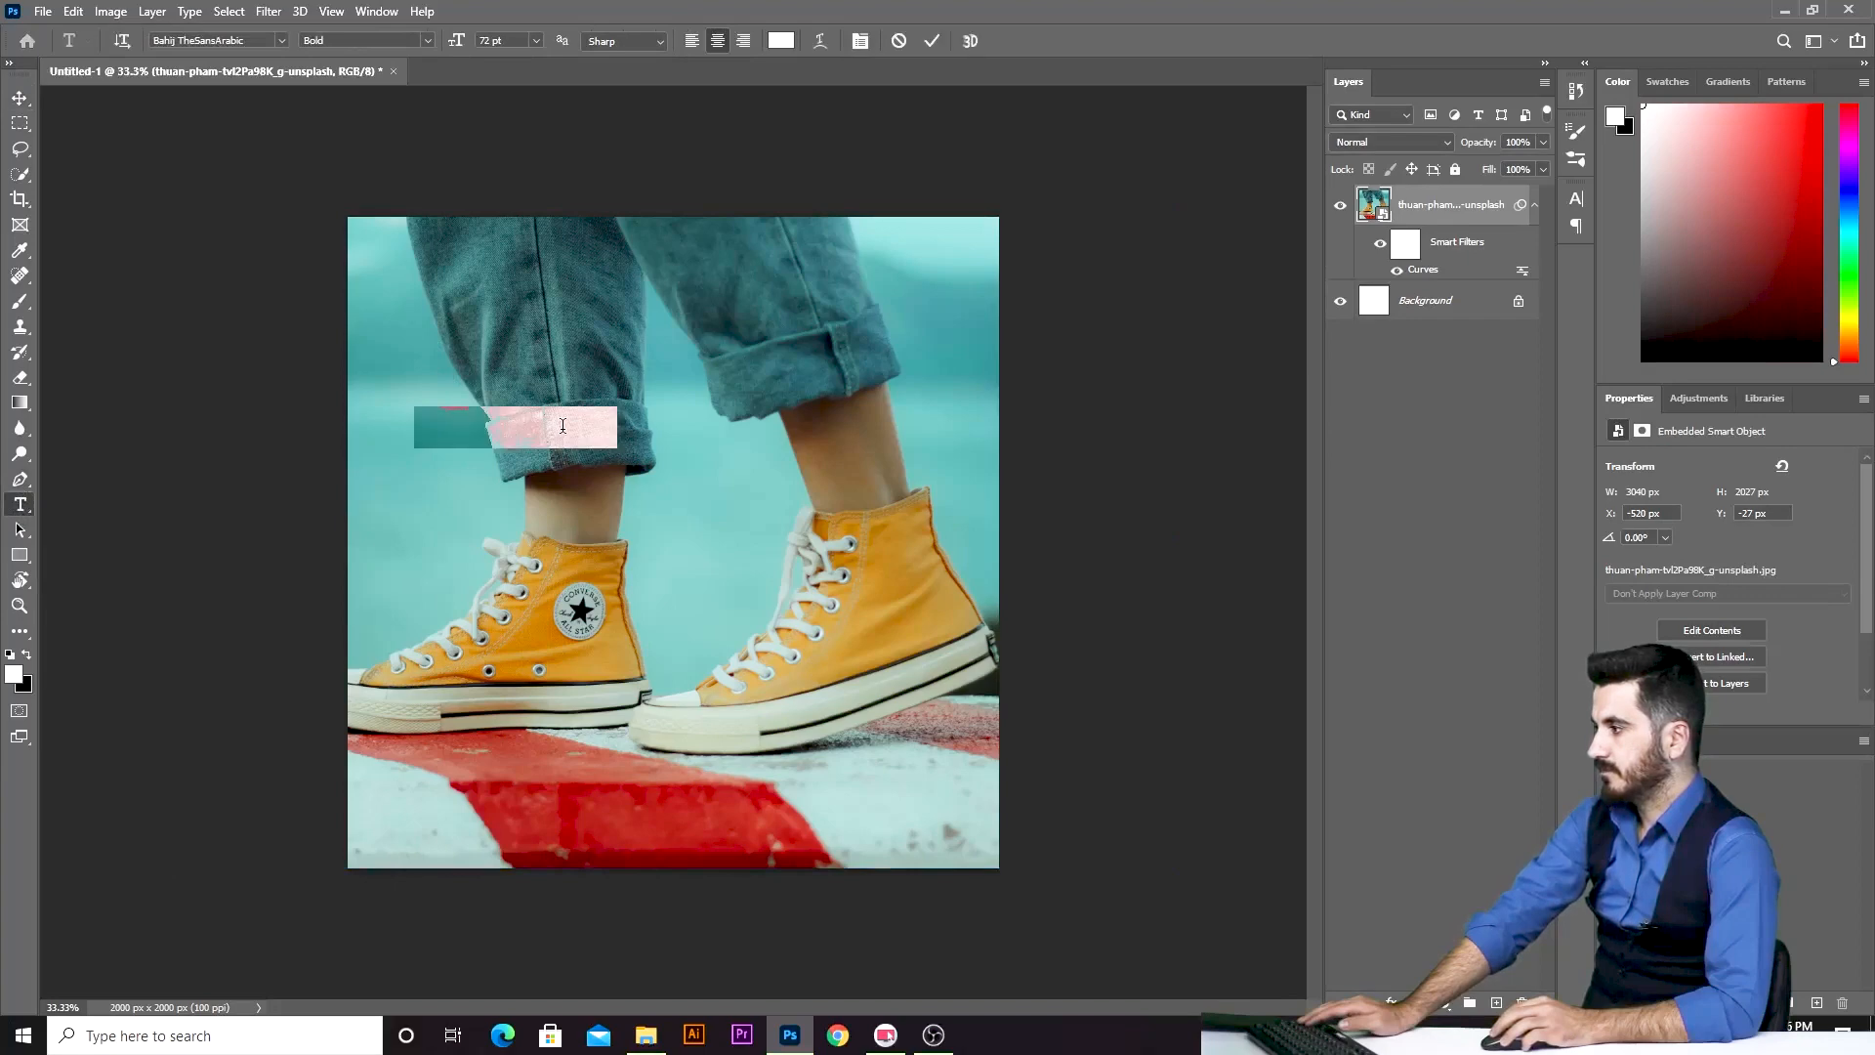
double_click(563, 426)
double_click(563, 426)
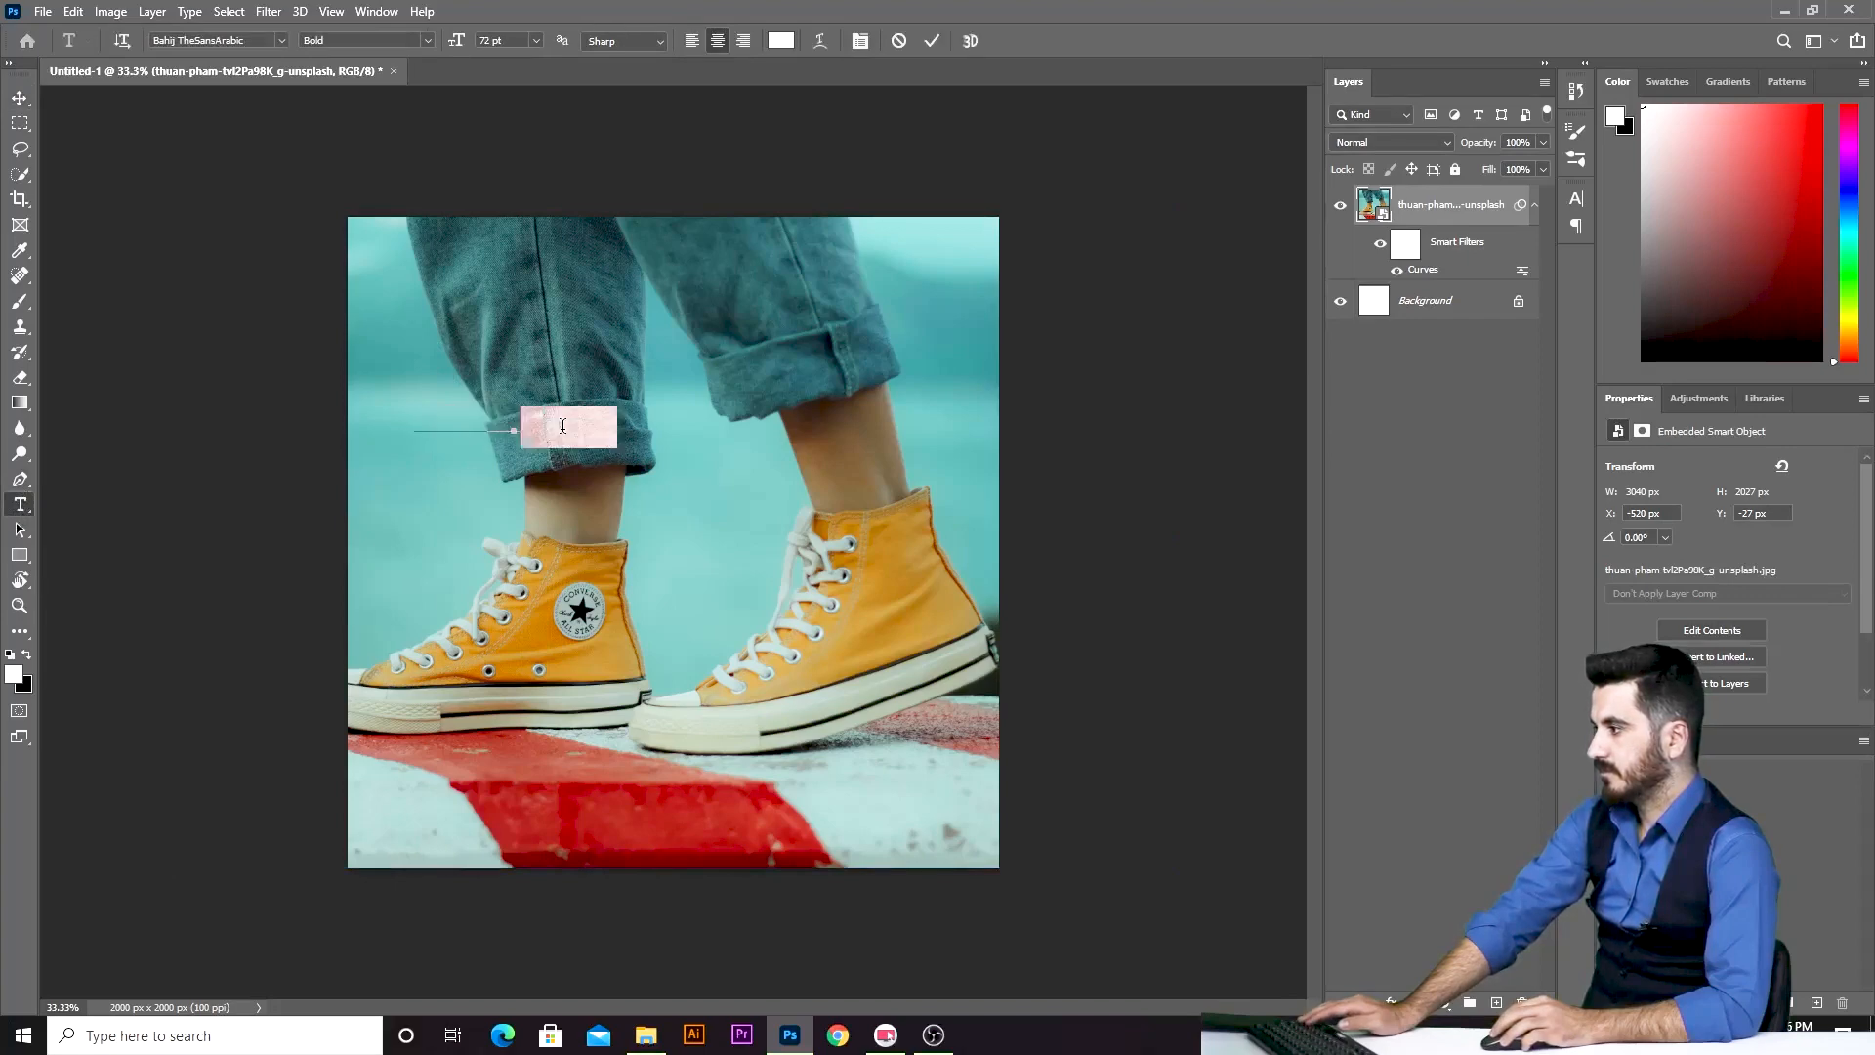
triple_click(562, 426)
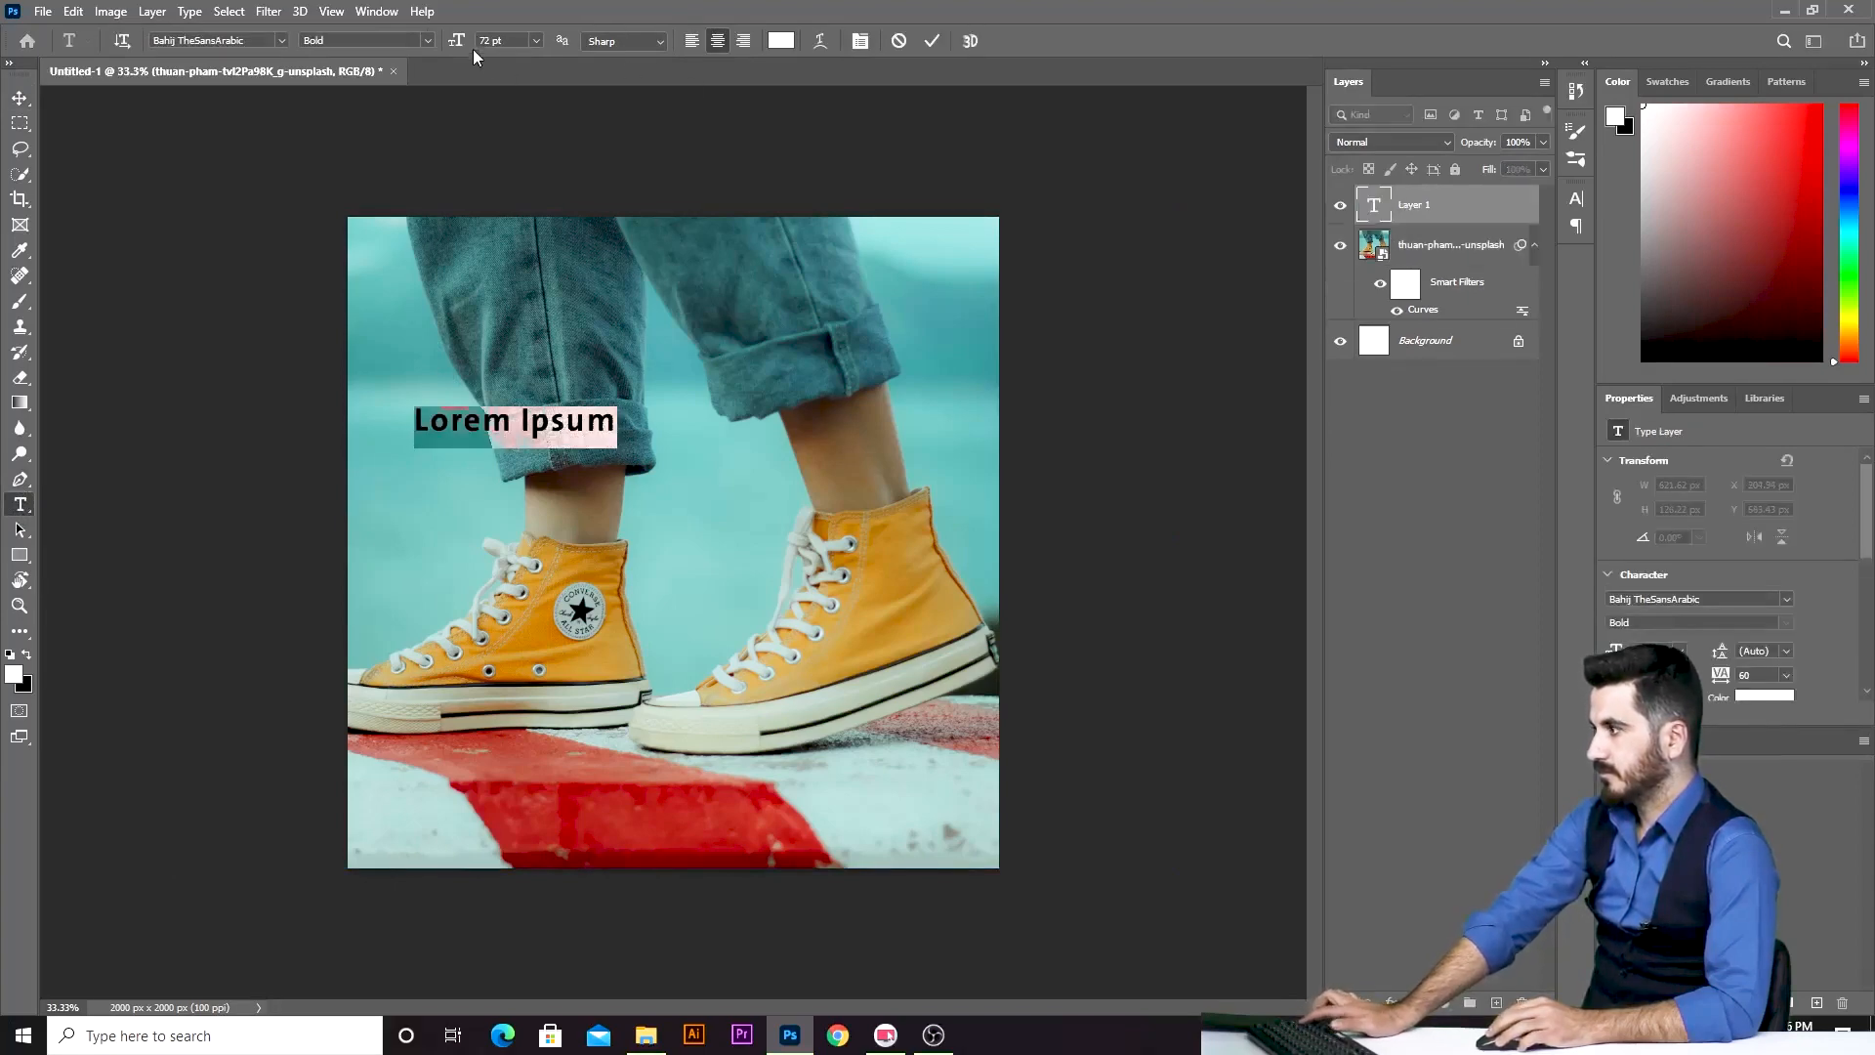
Set the Lorem Ipsum text to 141 pt in white and commit the text edit.
drag(460, 41, 528, 44)
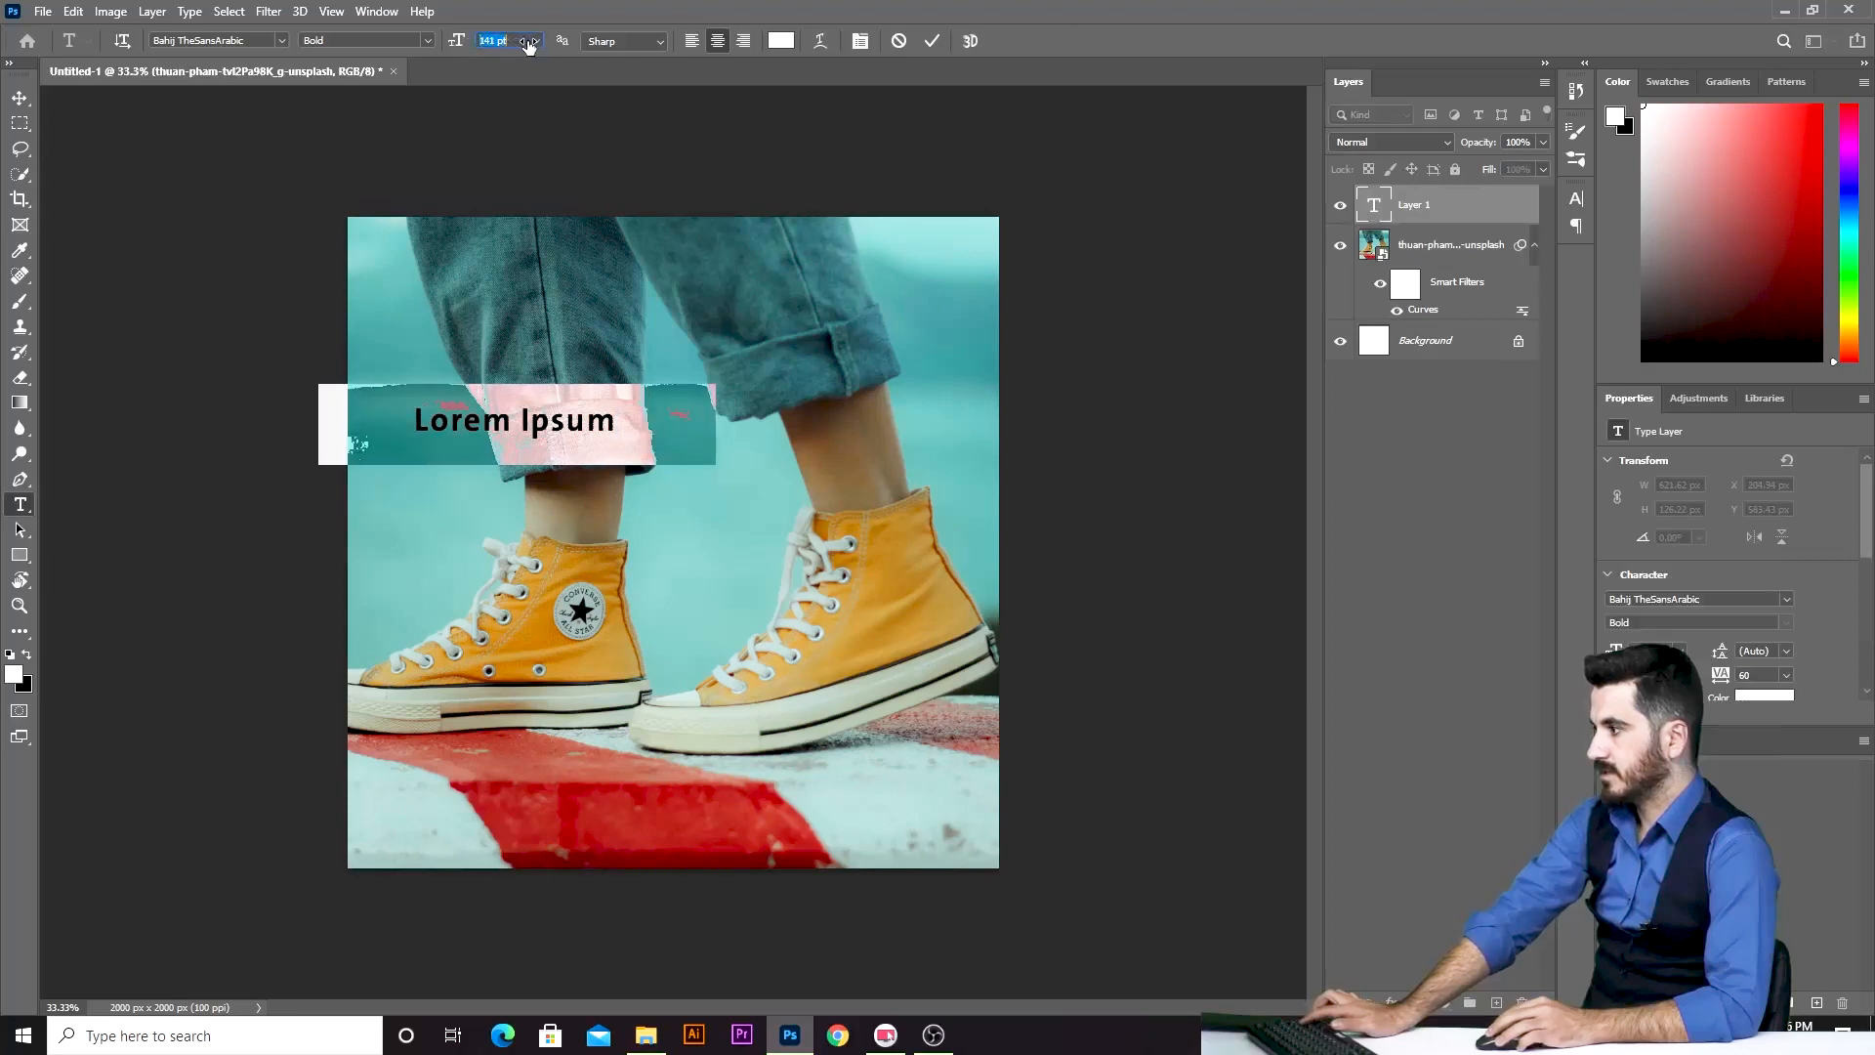
click(781, 41)
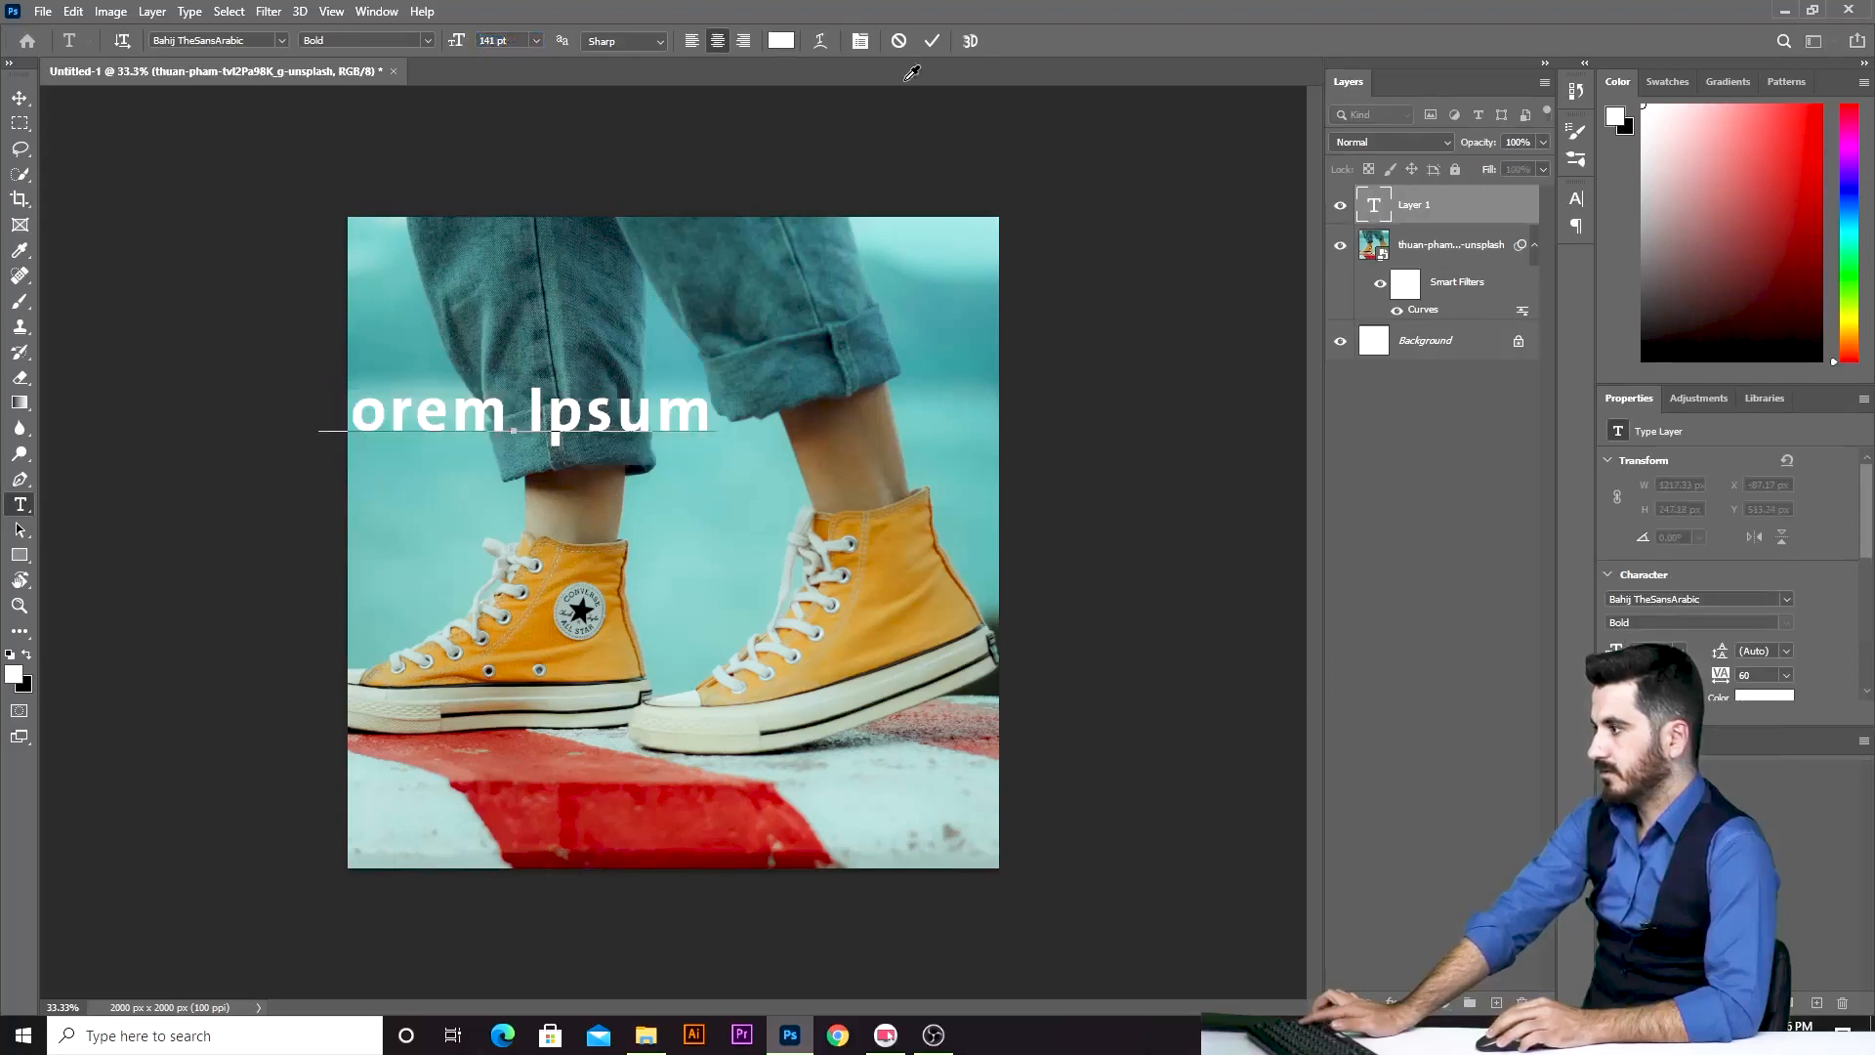
click(1800, 234)
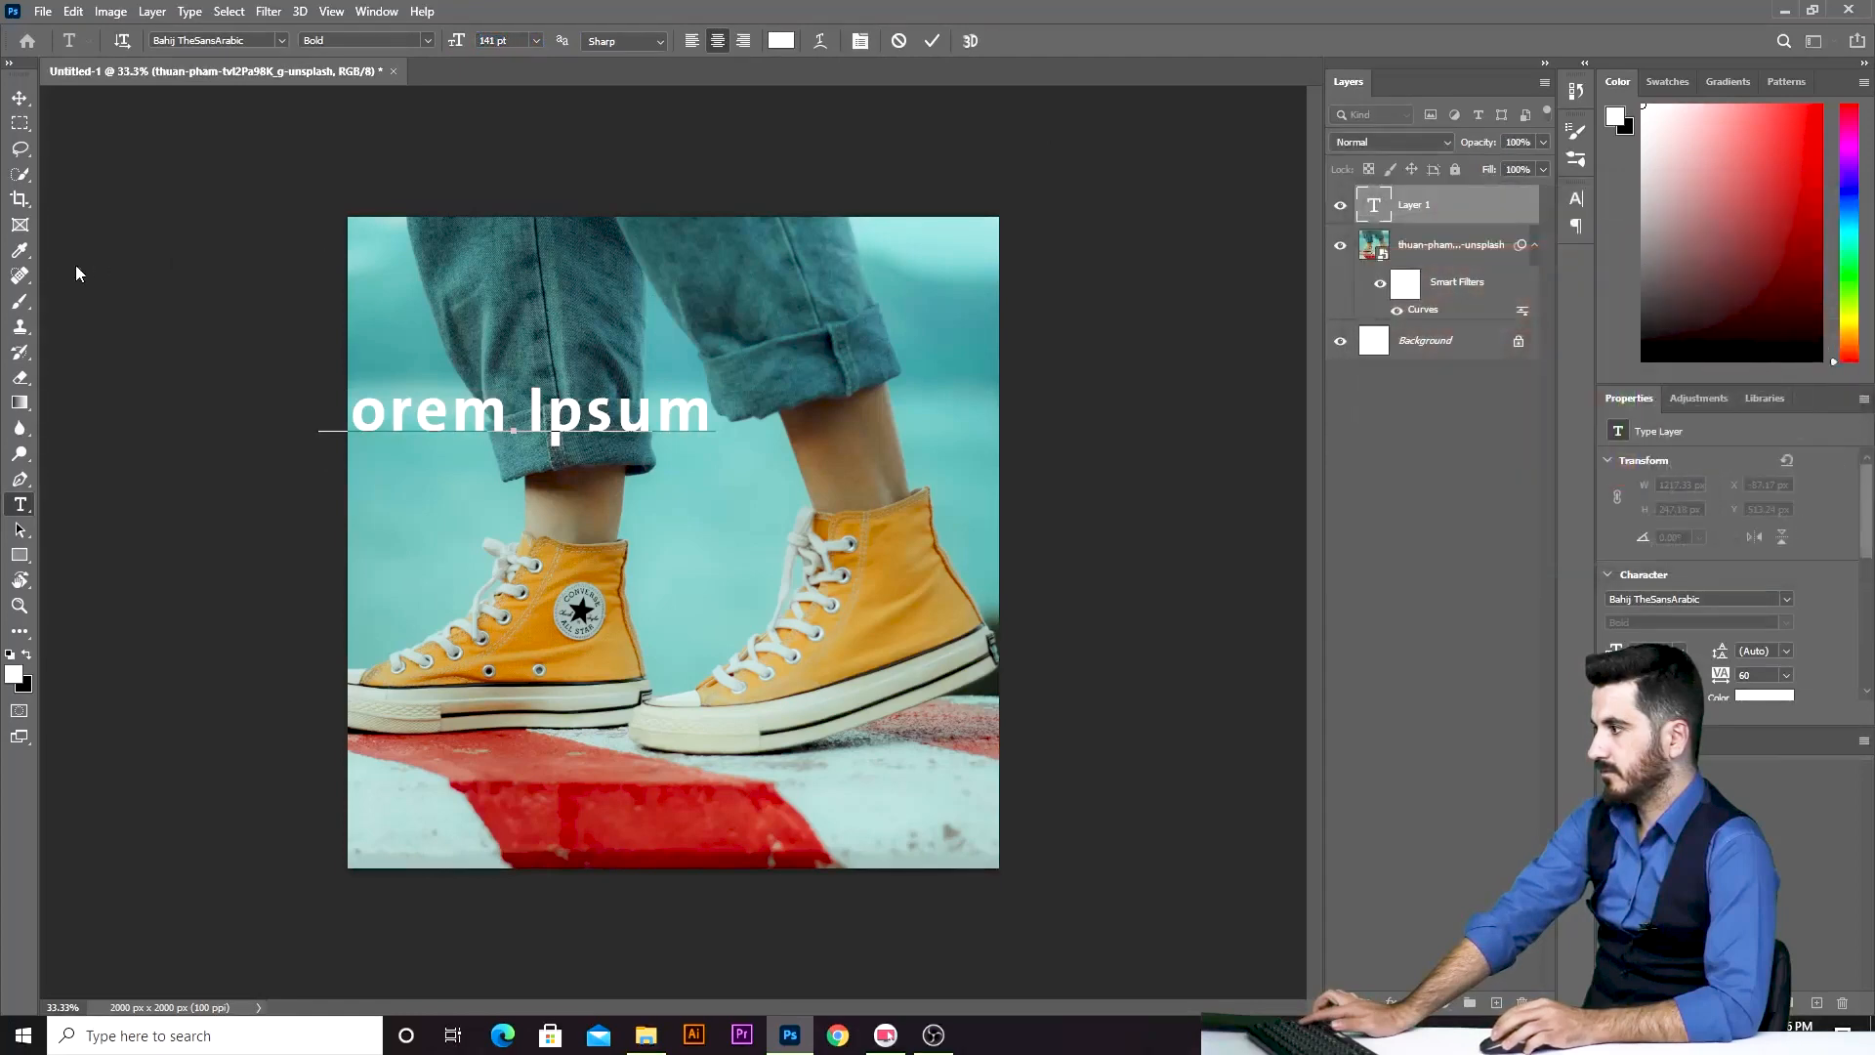
key(ctrl+Return)
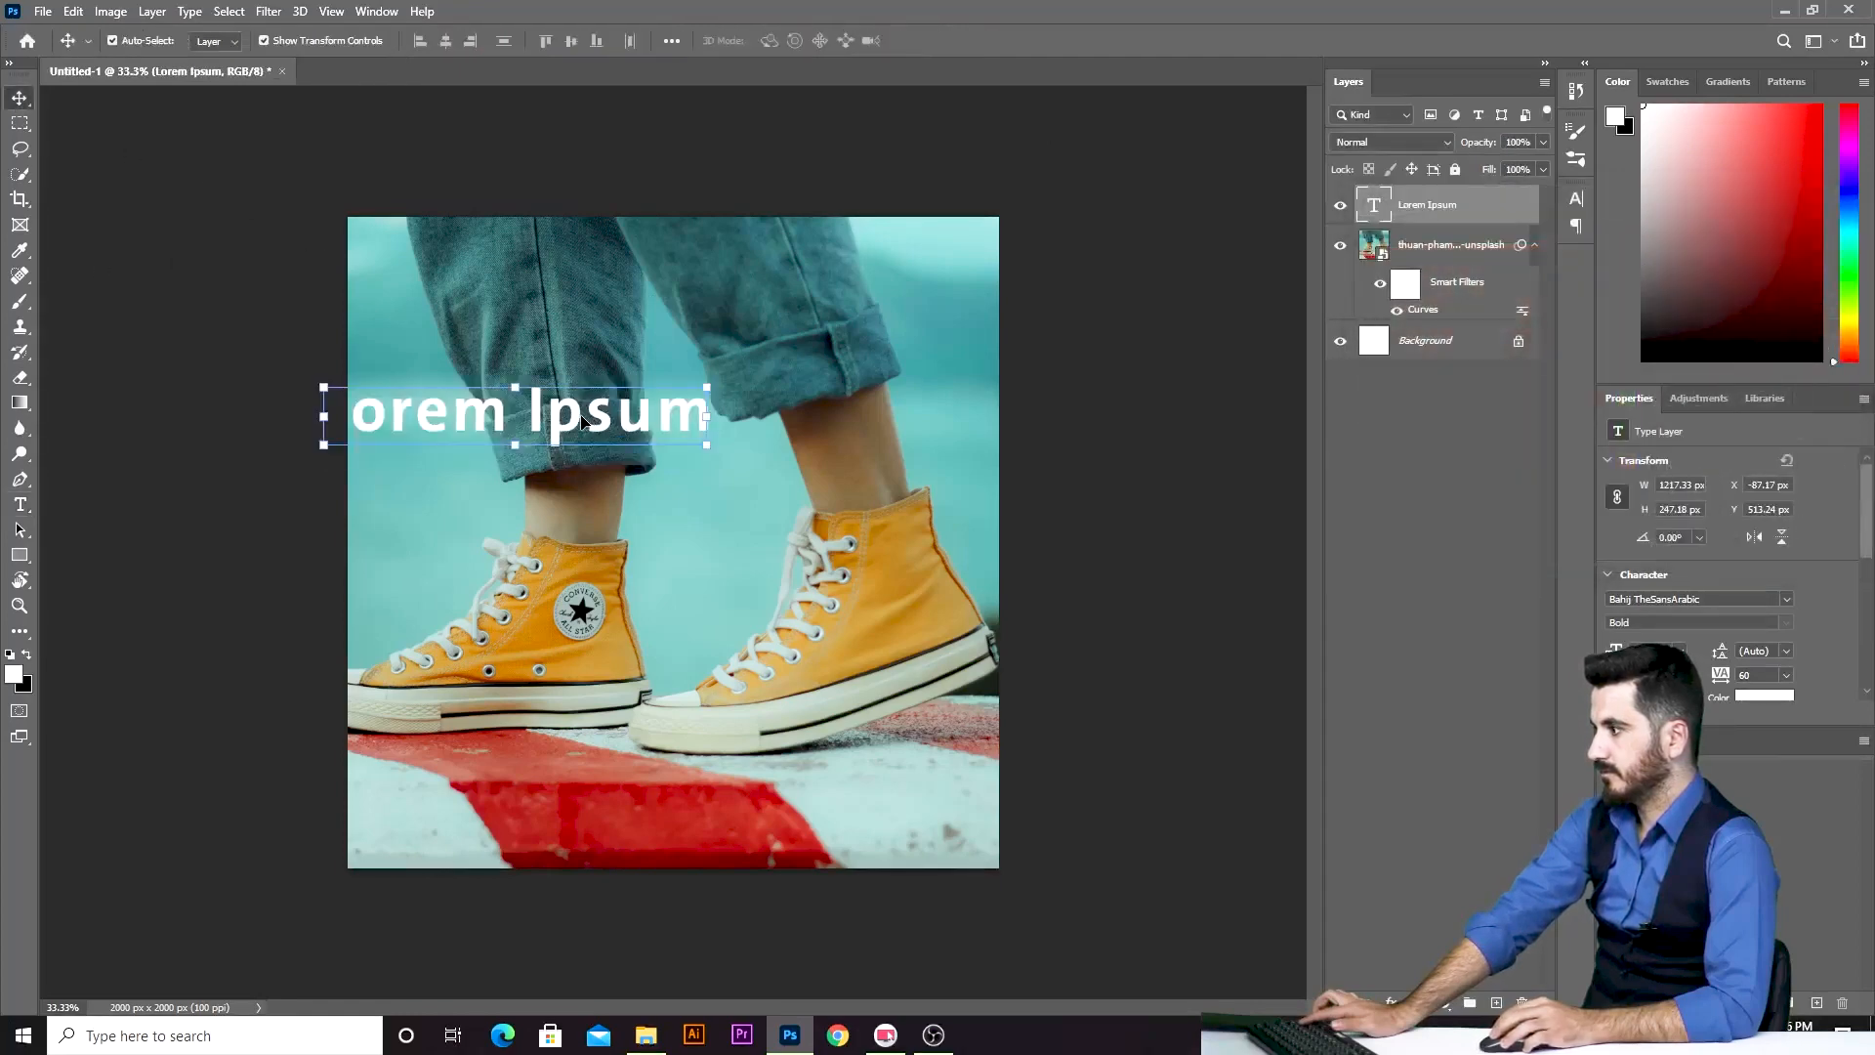
Move the Lorem Ipsum text to about X 530 px, Y 660 px so it spans both ankles, and set its opacity to 77%.
key(v)
drag(576, 421, 774, 470)
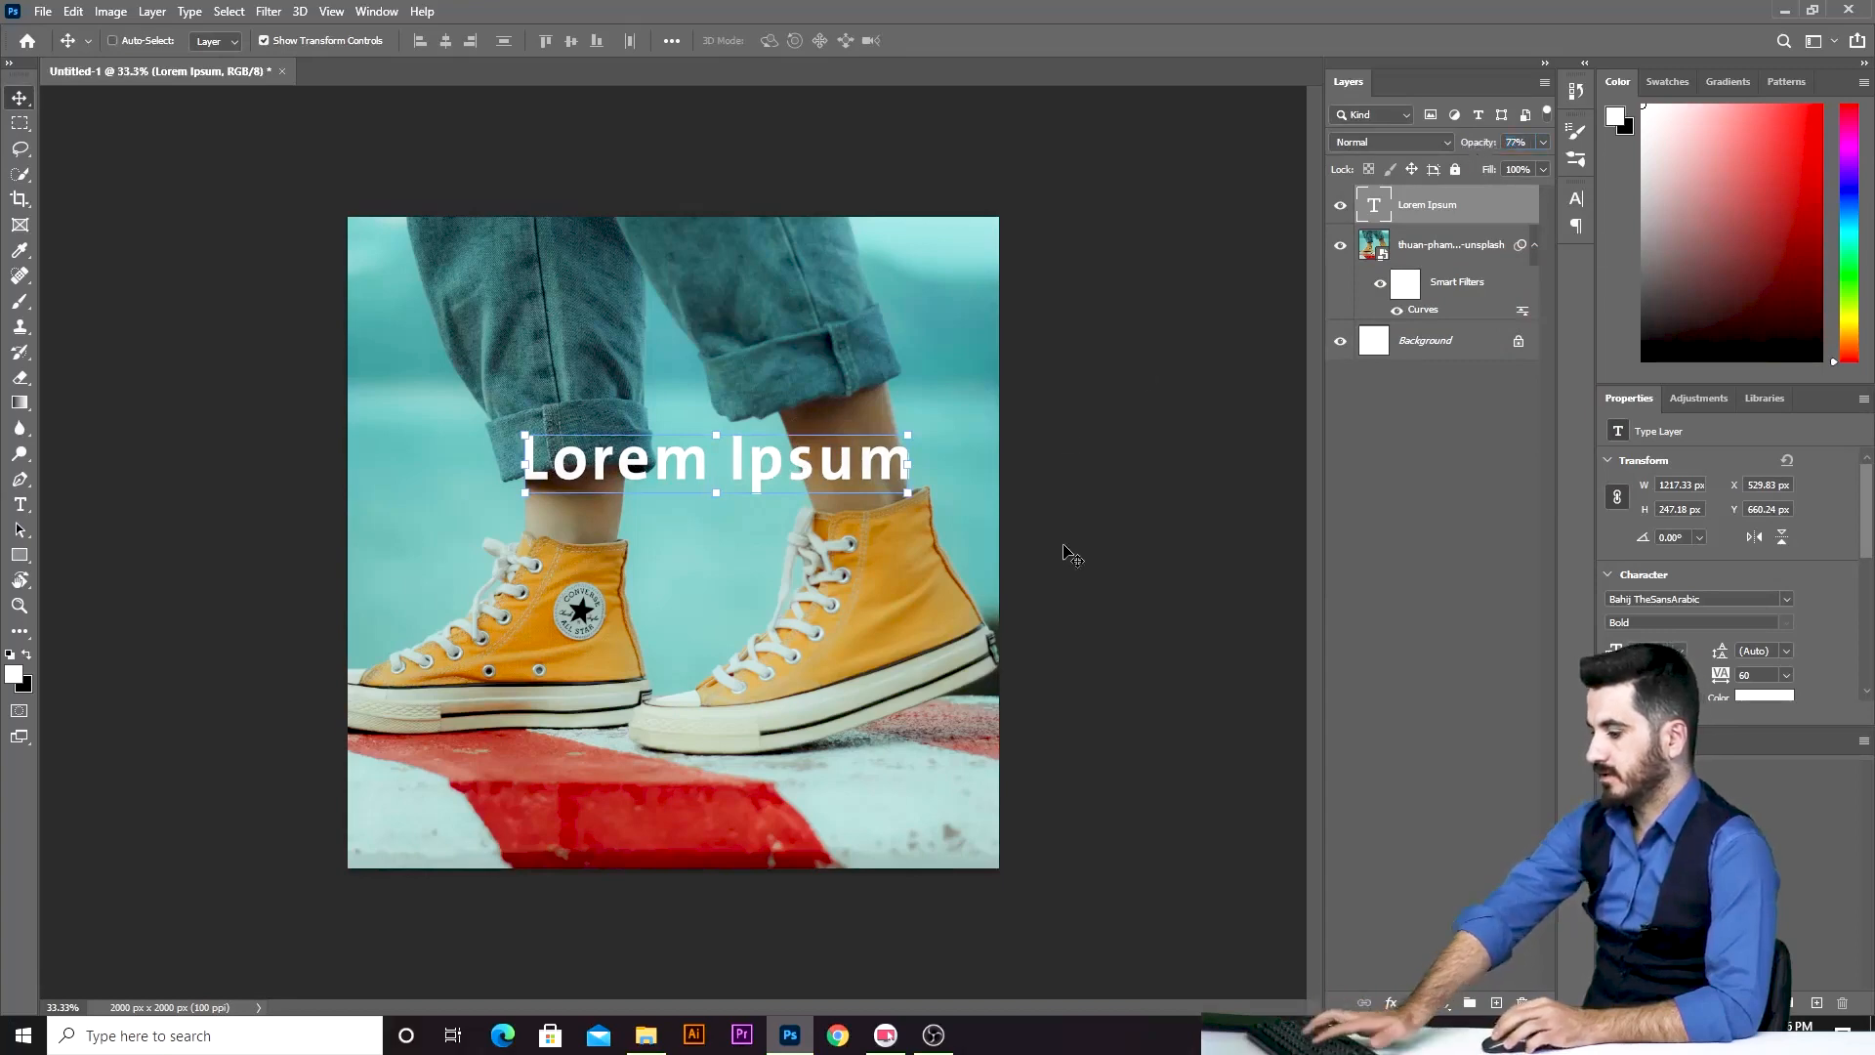
Rasterize the Lorem Ipsum text layer so the Eraser tool can work on the word Ipsum.
key(ctrl+plus)
key(ctrl+plus)
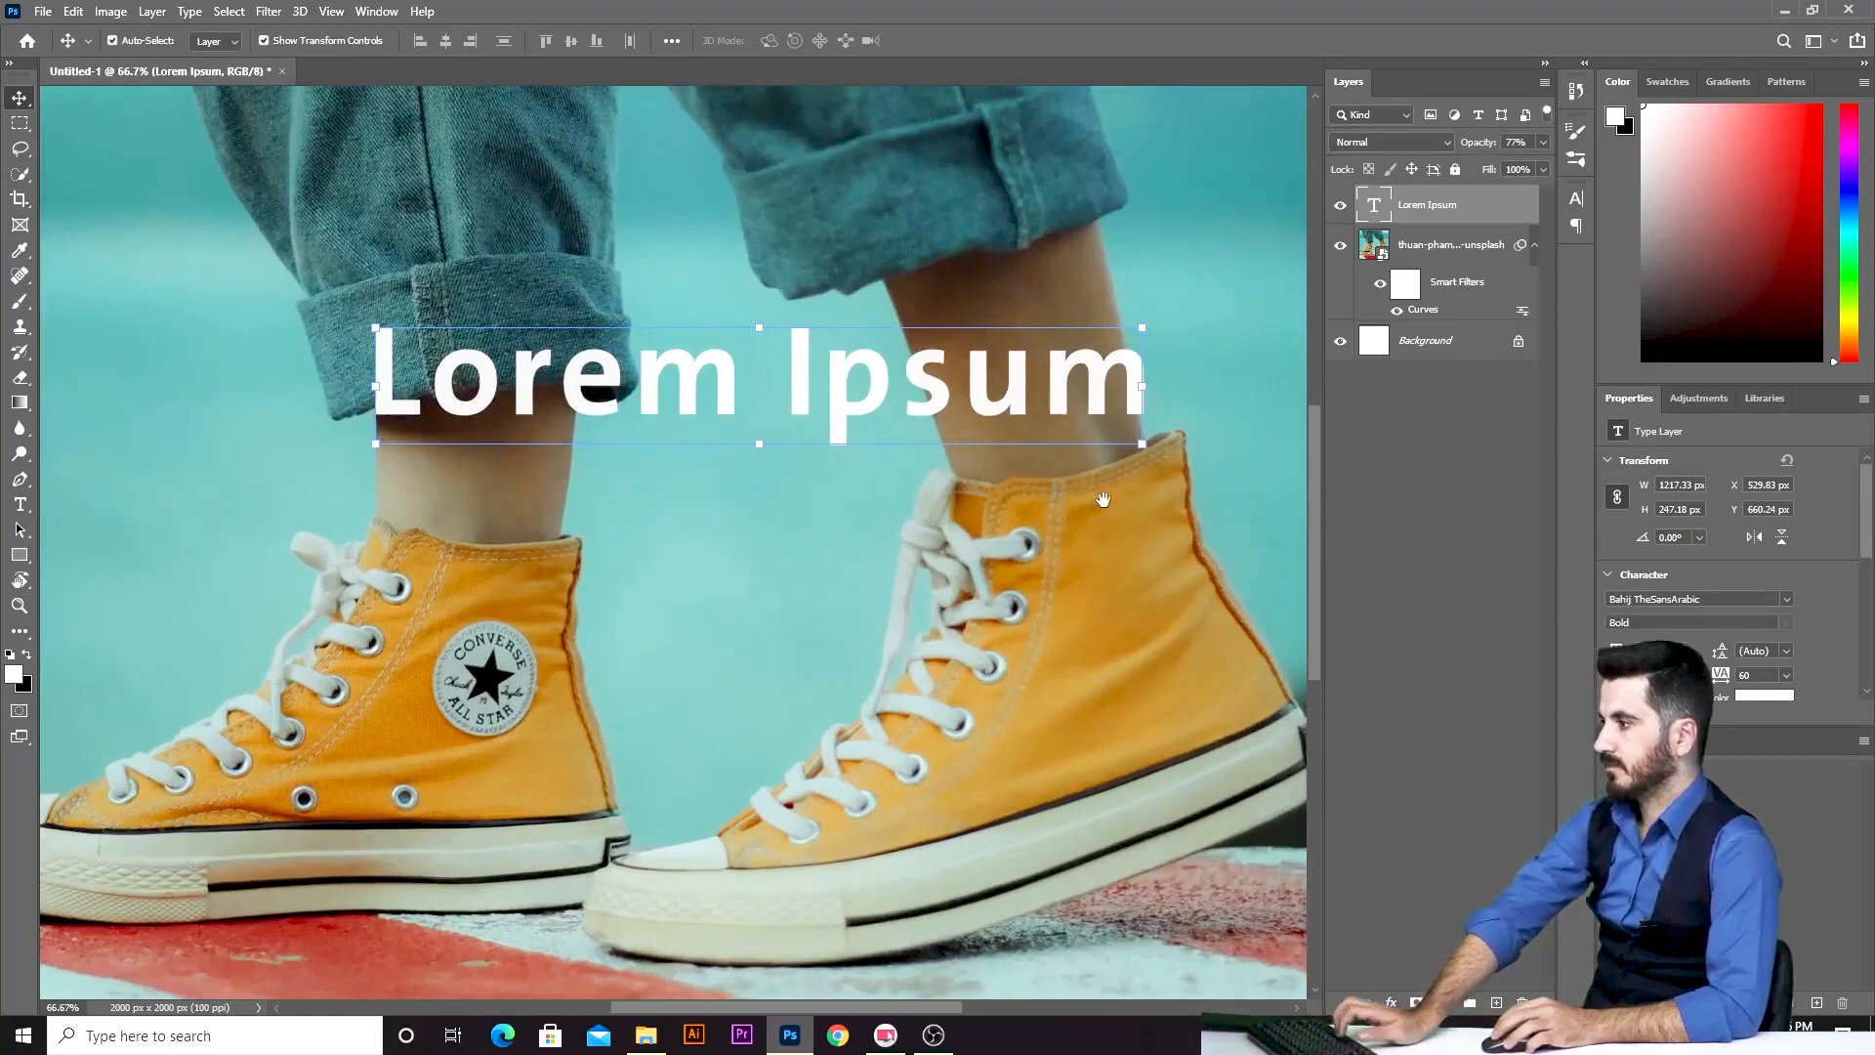
drag(1123, 510, 910, 600)
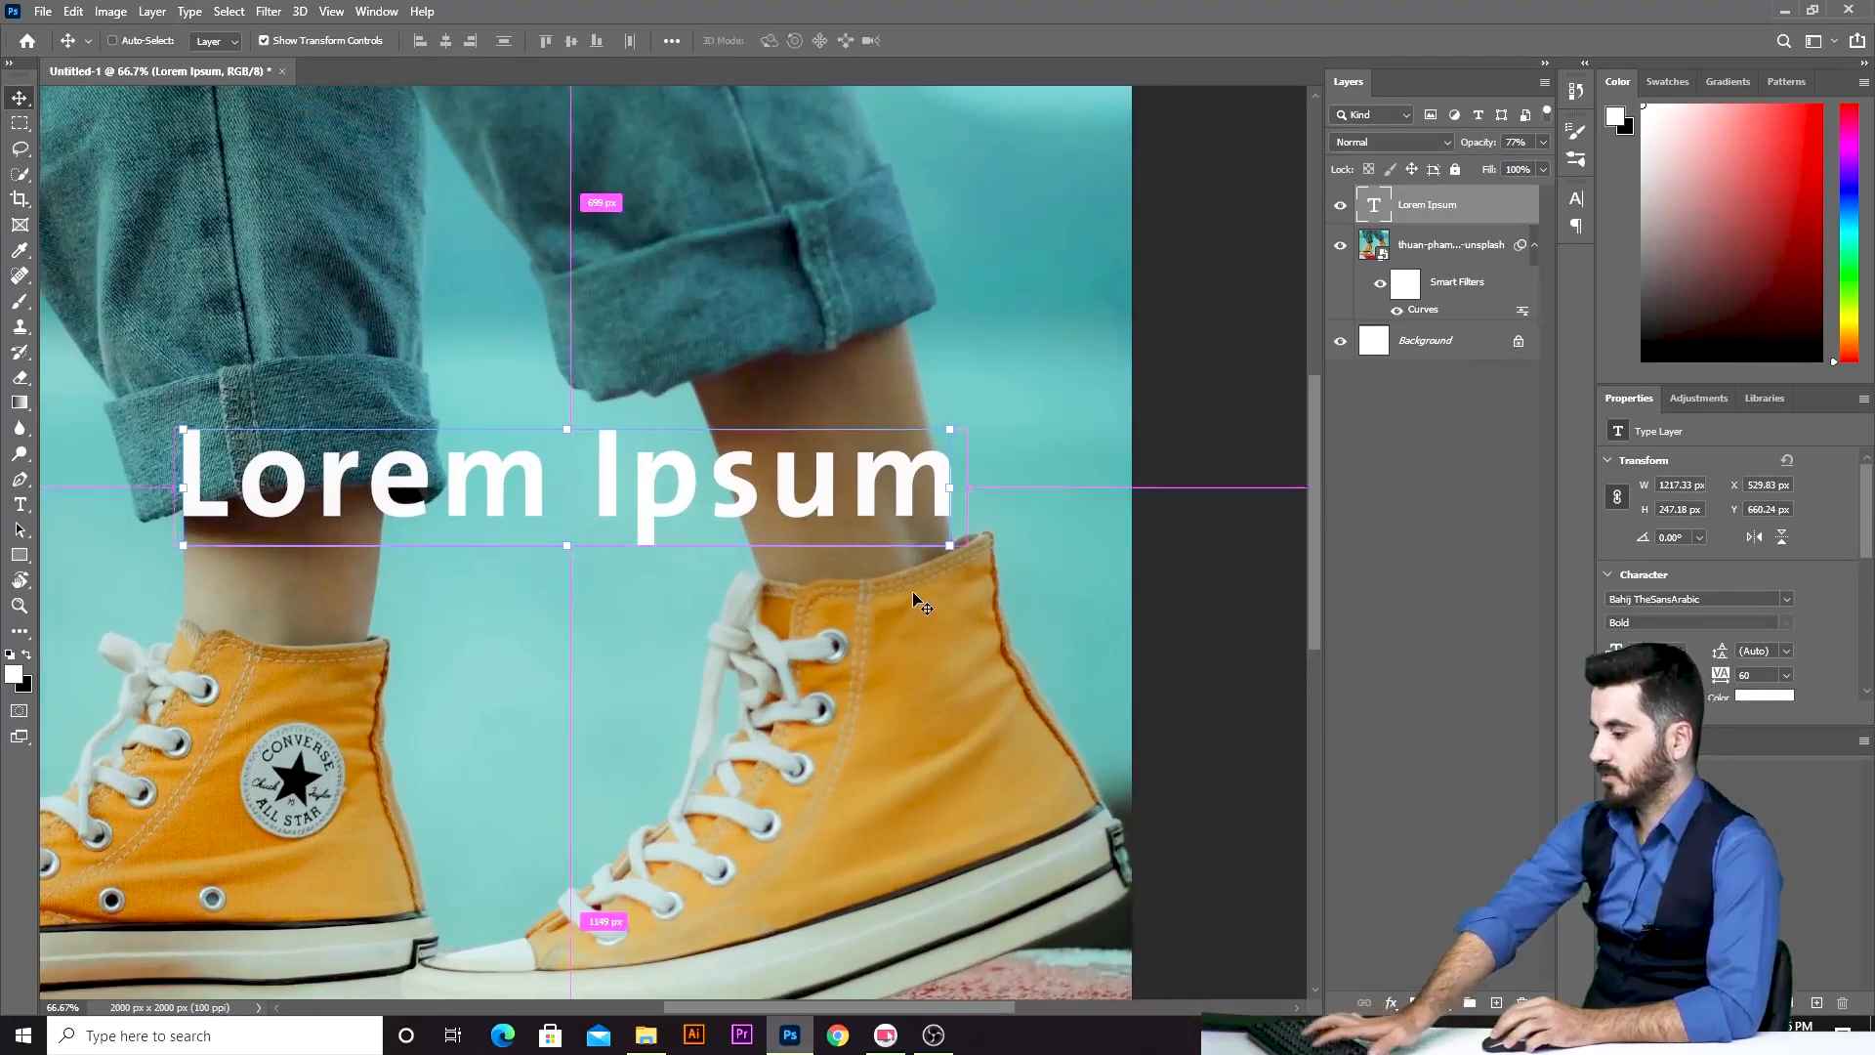
key(ctrl+plus)
key(ctrl+plus)
drag(1067, 485, 795, 648)
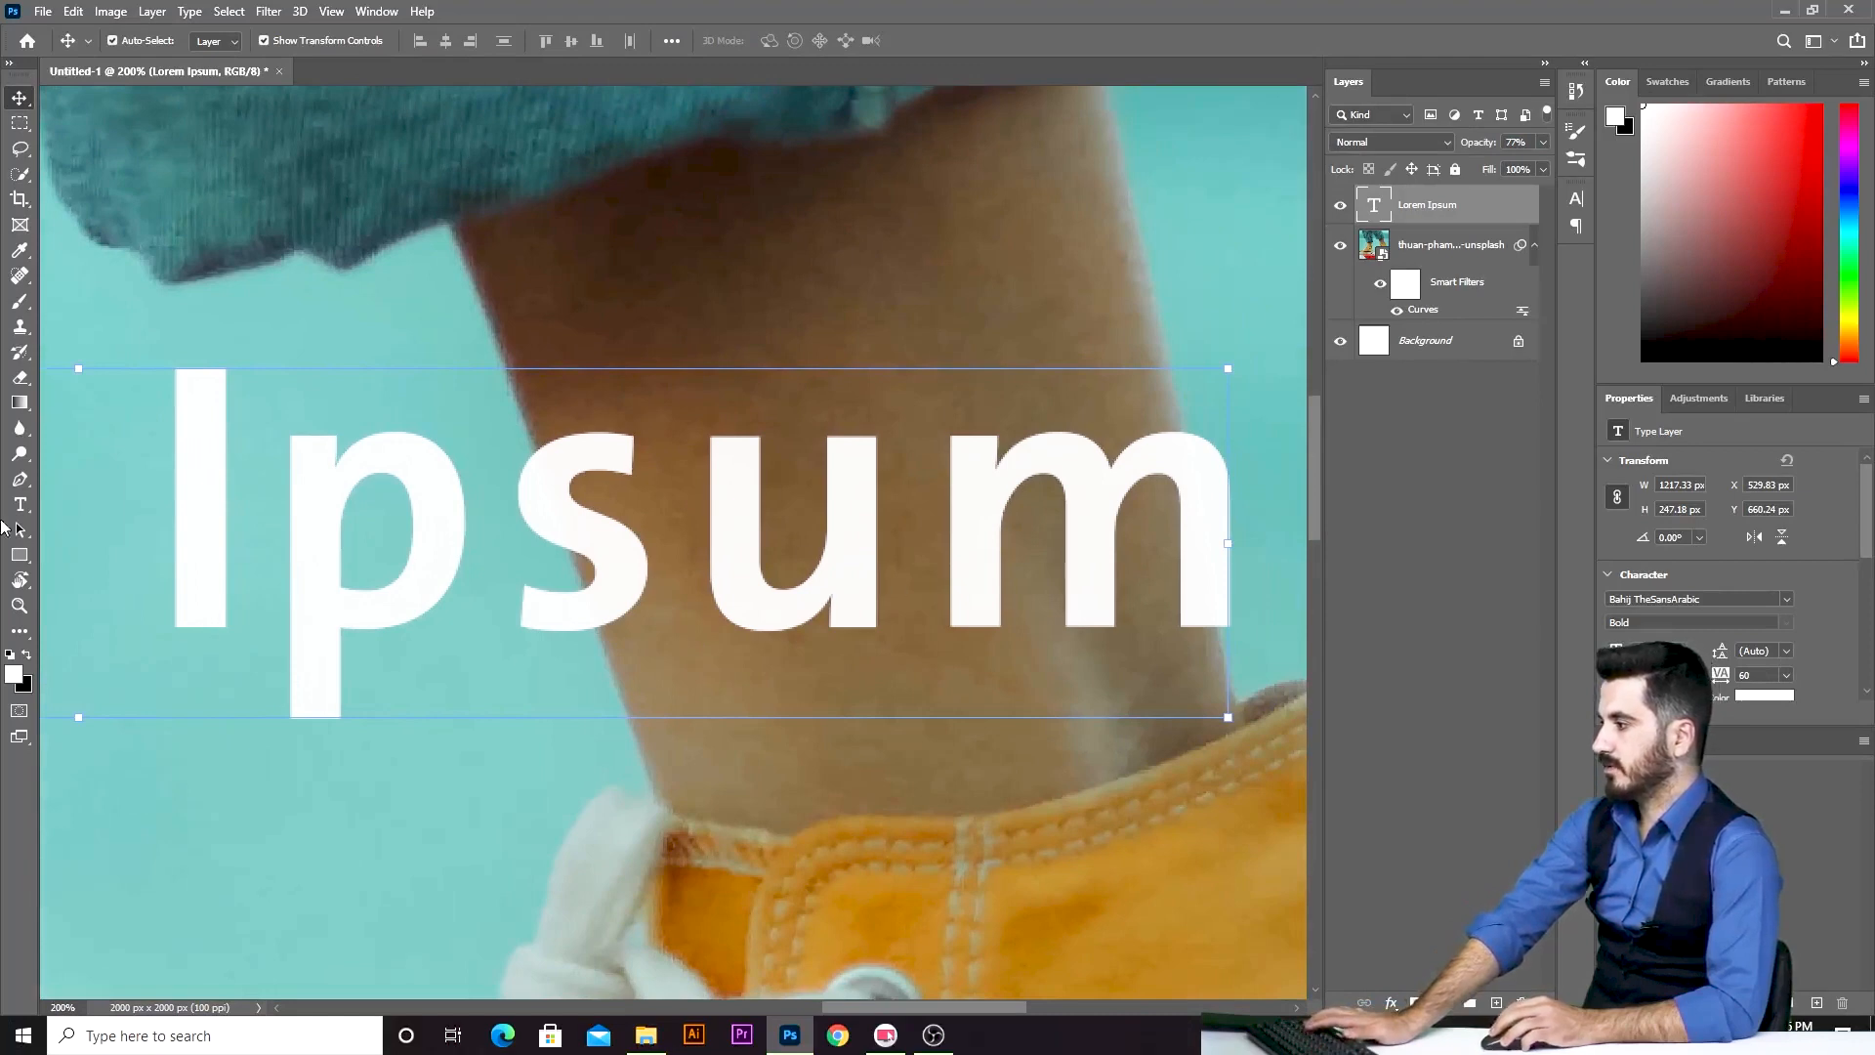
click(20, 378)
click(863, 486)
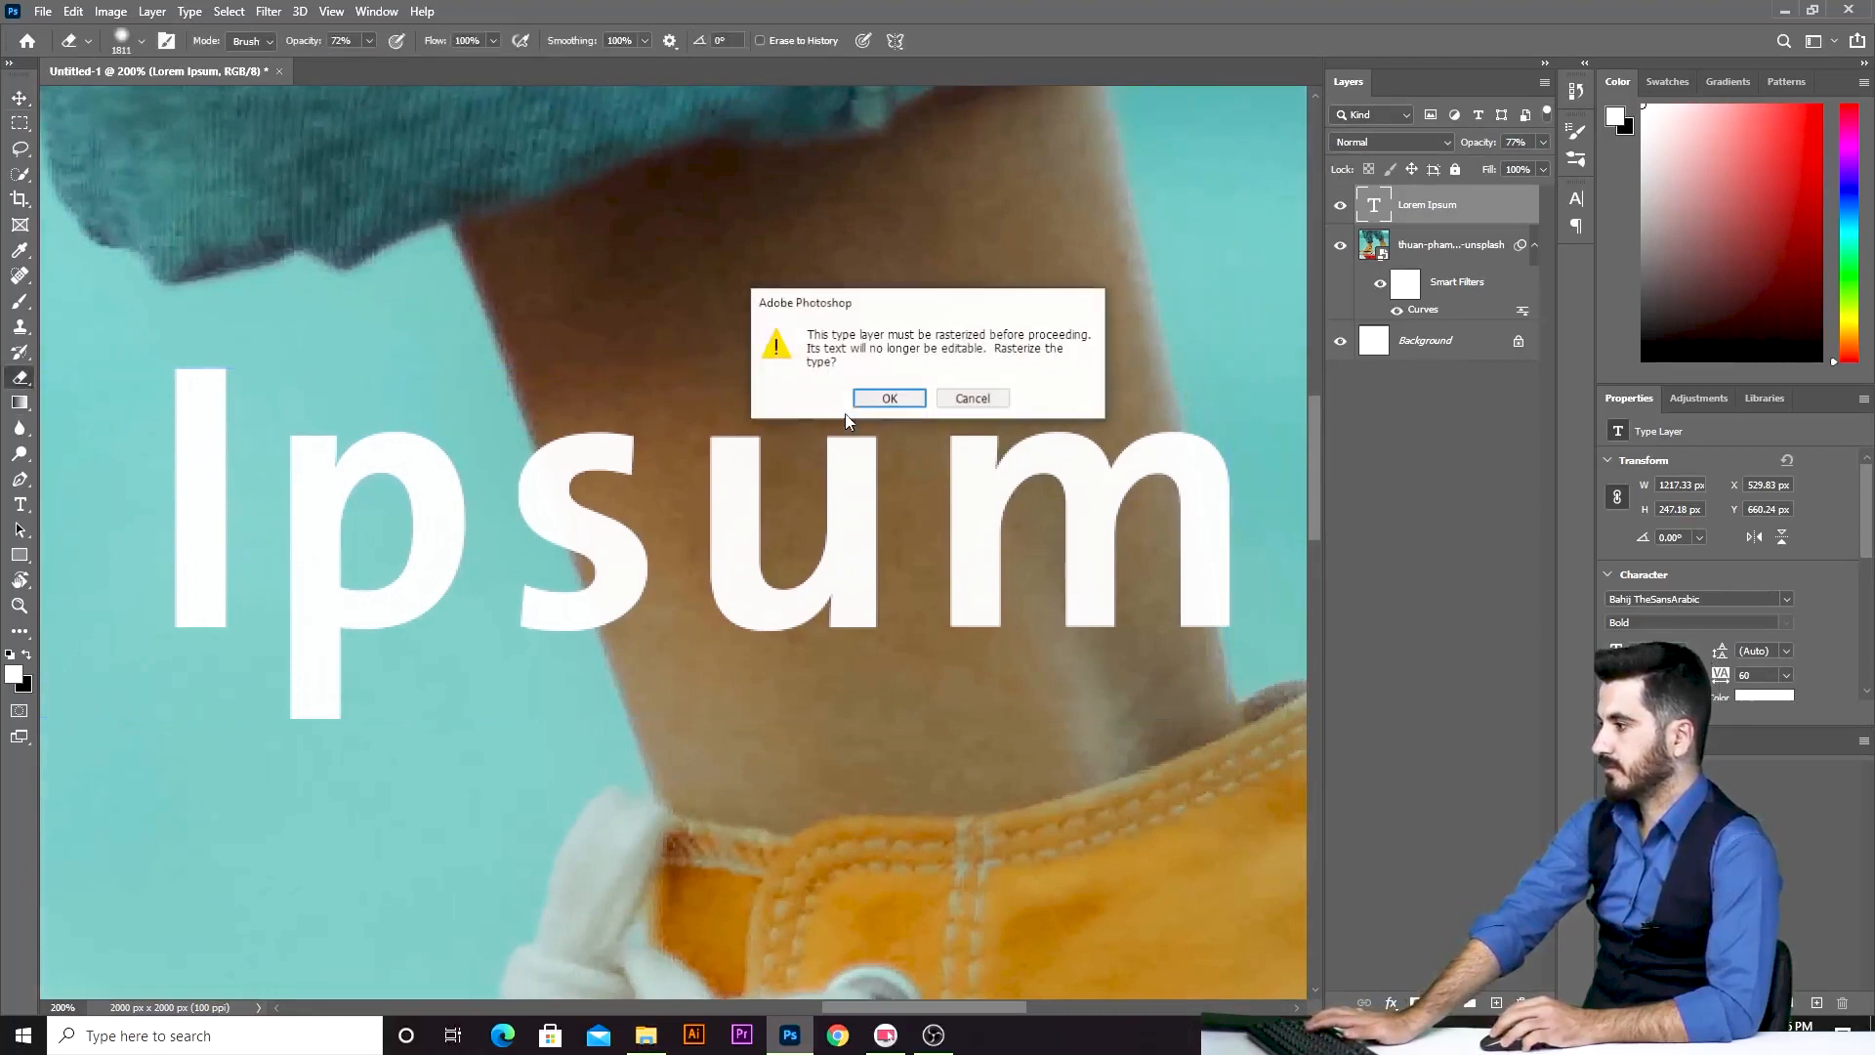
click(877, 398)
Erase the letters of Ipsum that overlap the raised leg, using a 114 px eraser at 72% opacity.
right_click(981, 478)
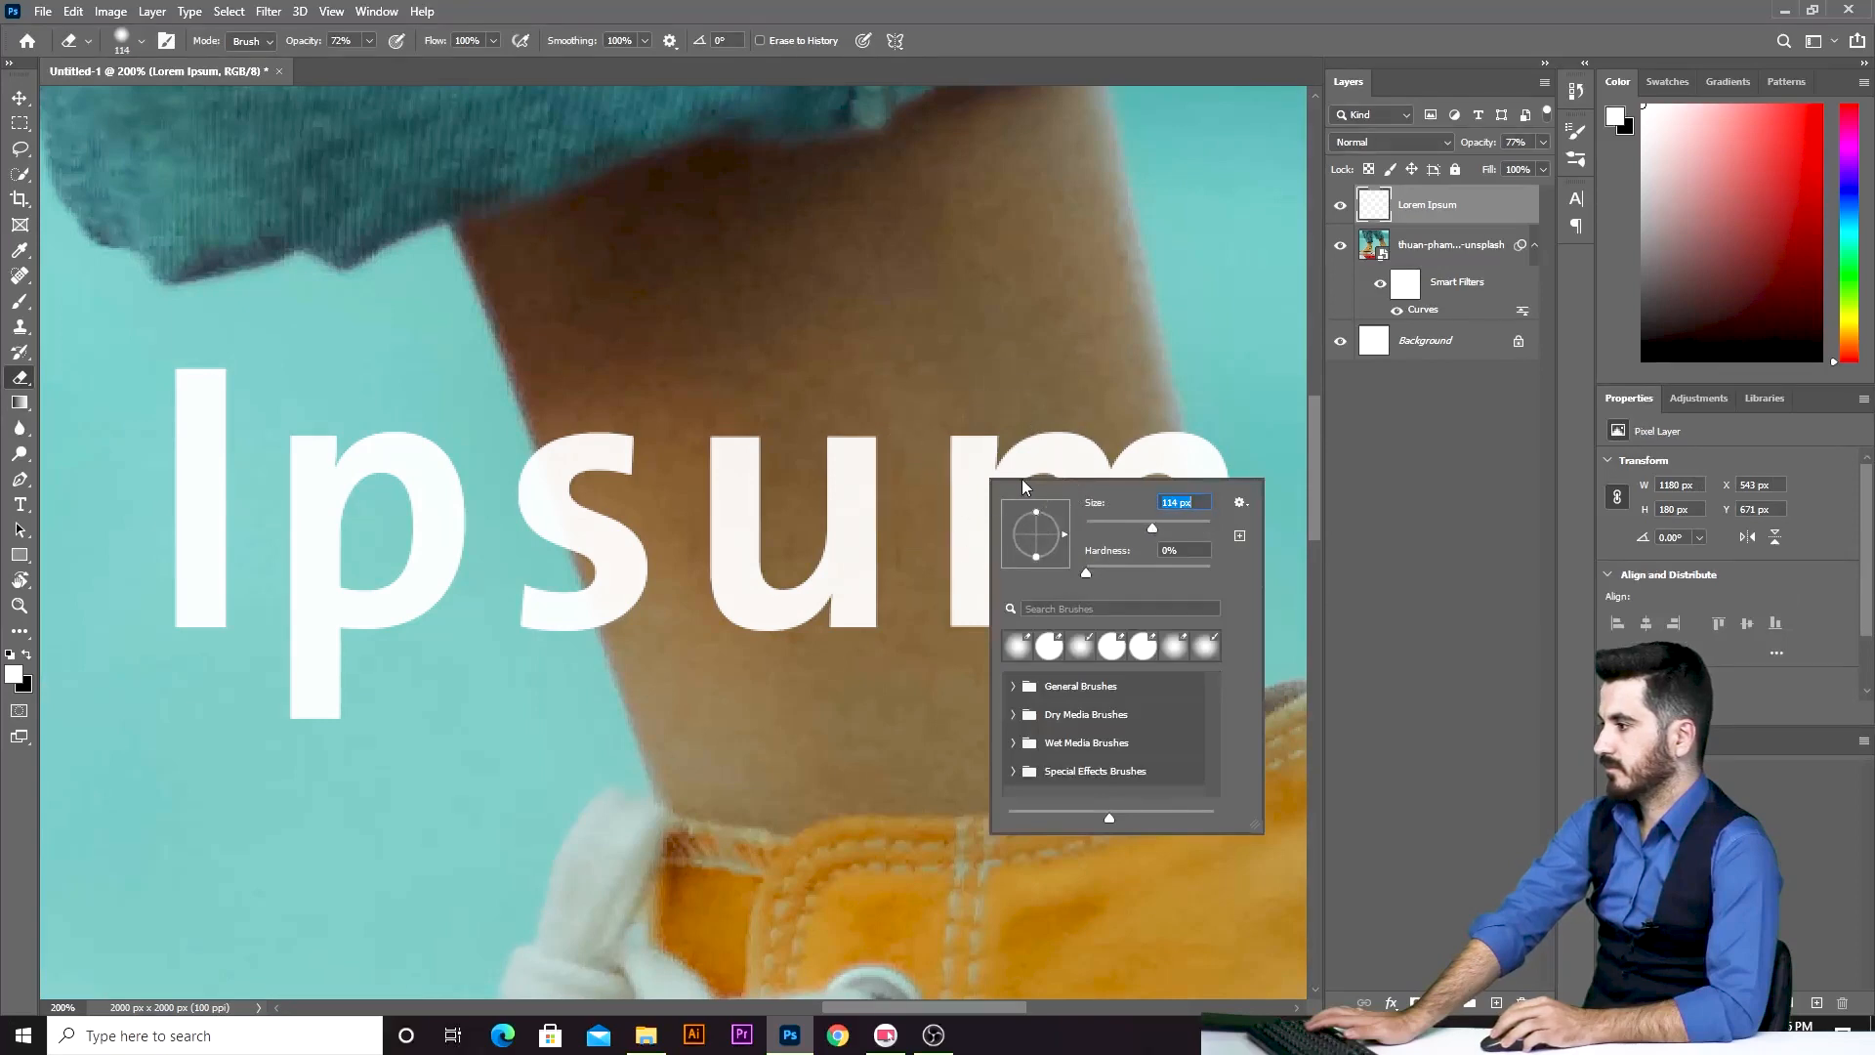
mouse_move(998, 463)
mouse_down()
mouse_move(996, 541)
mouse_move(1053, 543)
mouse_up()
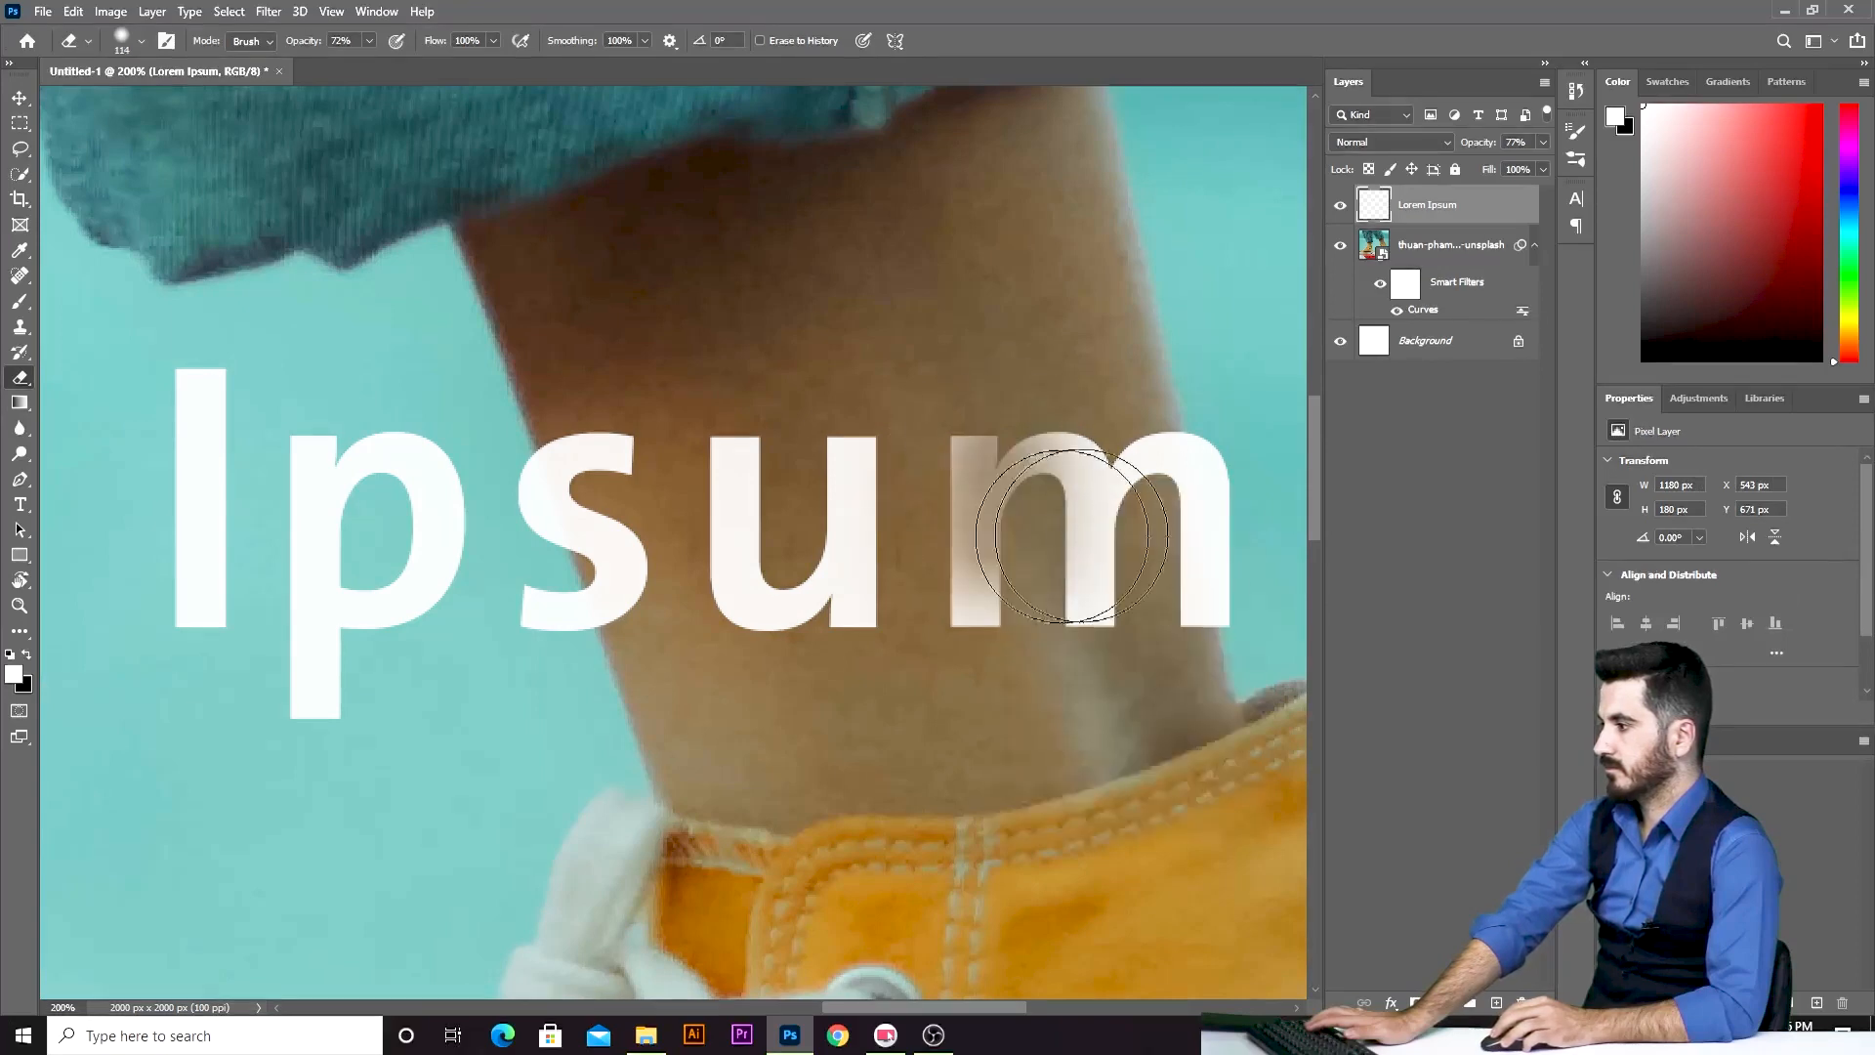
mouse_move(817, 519)
mouse_down()
mouse_move(641, 456)
mouse_move(625, 479)
mouse_move(705, 581)
mouse_move(678, 624)
mouse_move(678, 536)
mouse_move(638, 419)
mouse_move(787, 464)
mouse_move(826, 505)
mouse_move(801, 527)
mouse_move(805, 629)
mouse_move(891, 565)
mouse_up()
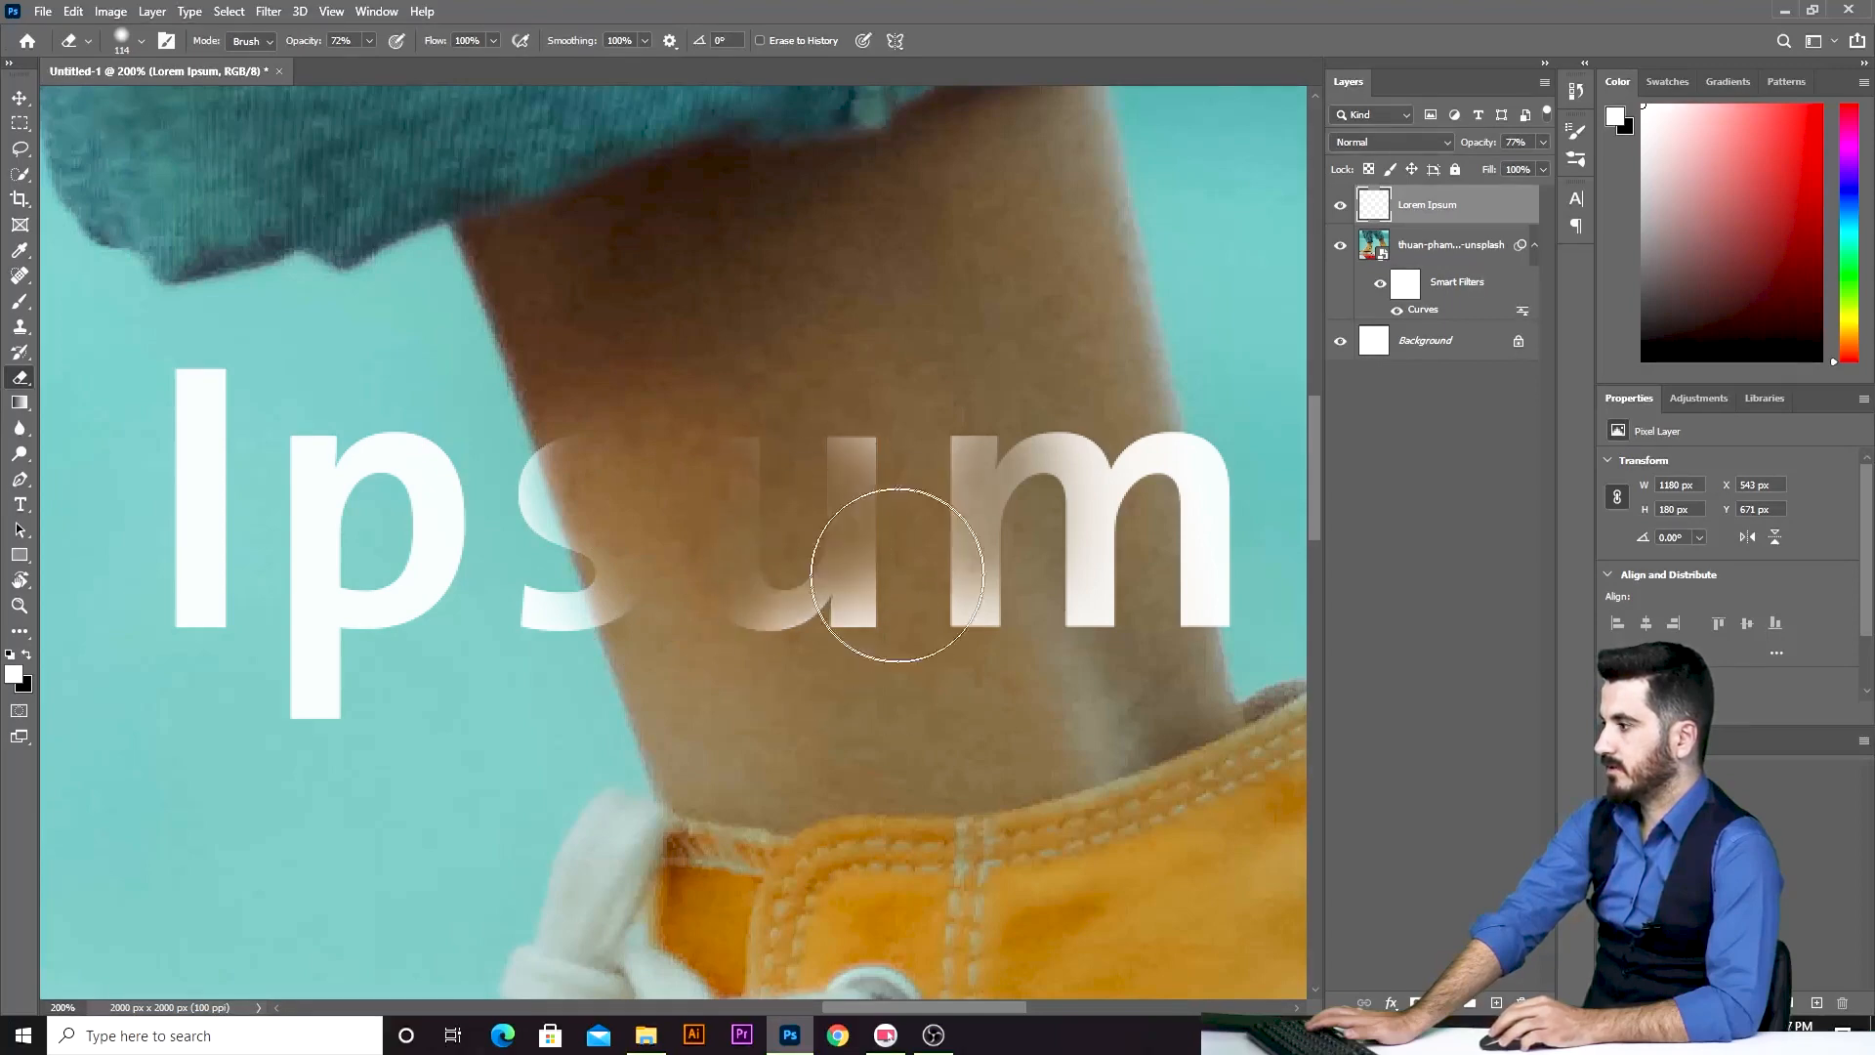
right_click(846, 536)
mouse_move(889, 490)
mouse_down()
mouse_move(836, 477)
mouse_move(815, 599)
mouse_move(799, 534)
mouse_move(807, 587)
mouse_move(844, 544)
mouse_move(1043, 566)
mouse_move(1092, 528)
mouse_move(1018, 536)
mouse_move(1001, 565)
mouse_move(1161, 607)
mouse_move(1244, 497)
mouse_move(1054, 473)
mouse_move(1127, 526)
mouse_move(1161, 508)
mouse_move(1172, 586)
mouse_move(1088, 596)
mouse_move(1041, 574)
mouse_move(1038, 539)
mouse_move(983, 589)
mouse_move(1057, 582)
mouse_up()
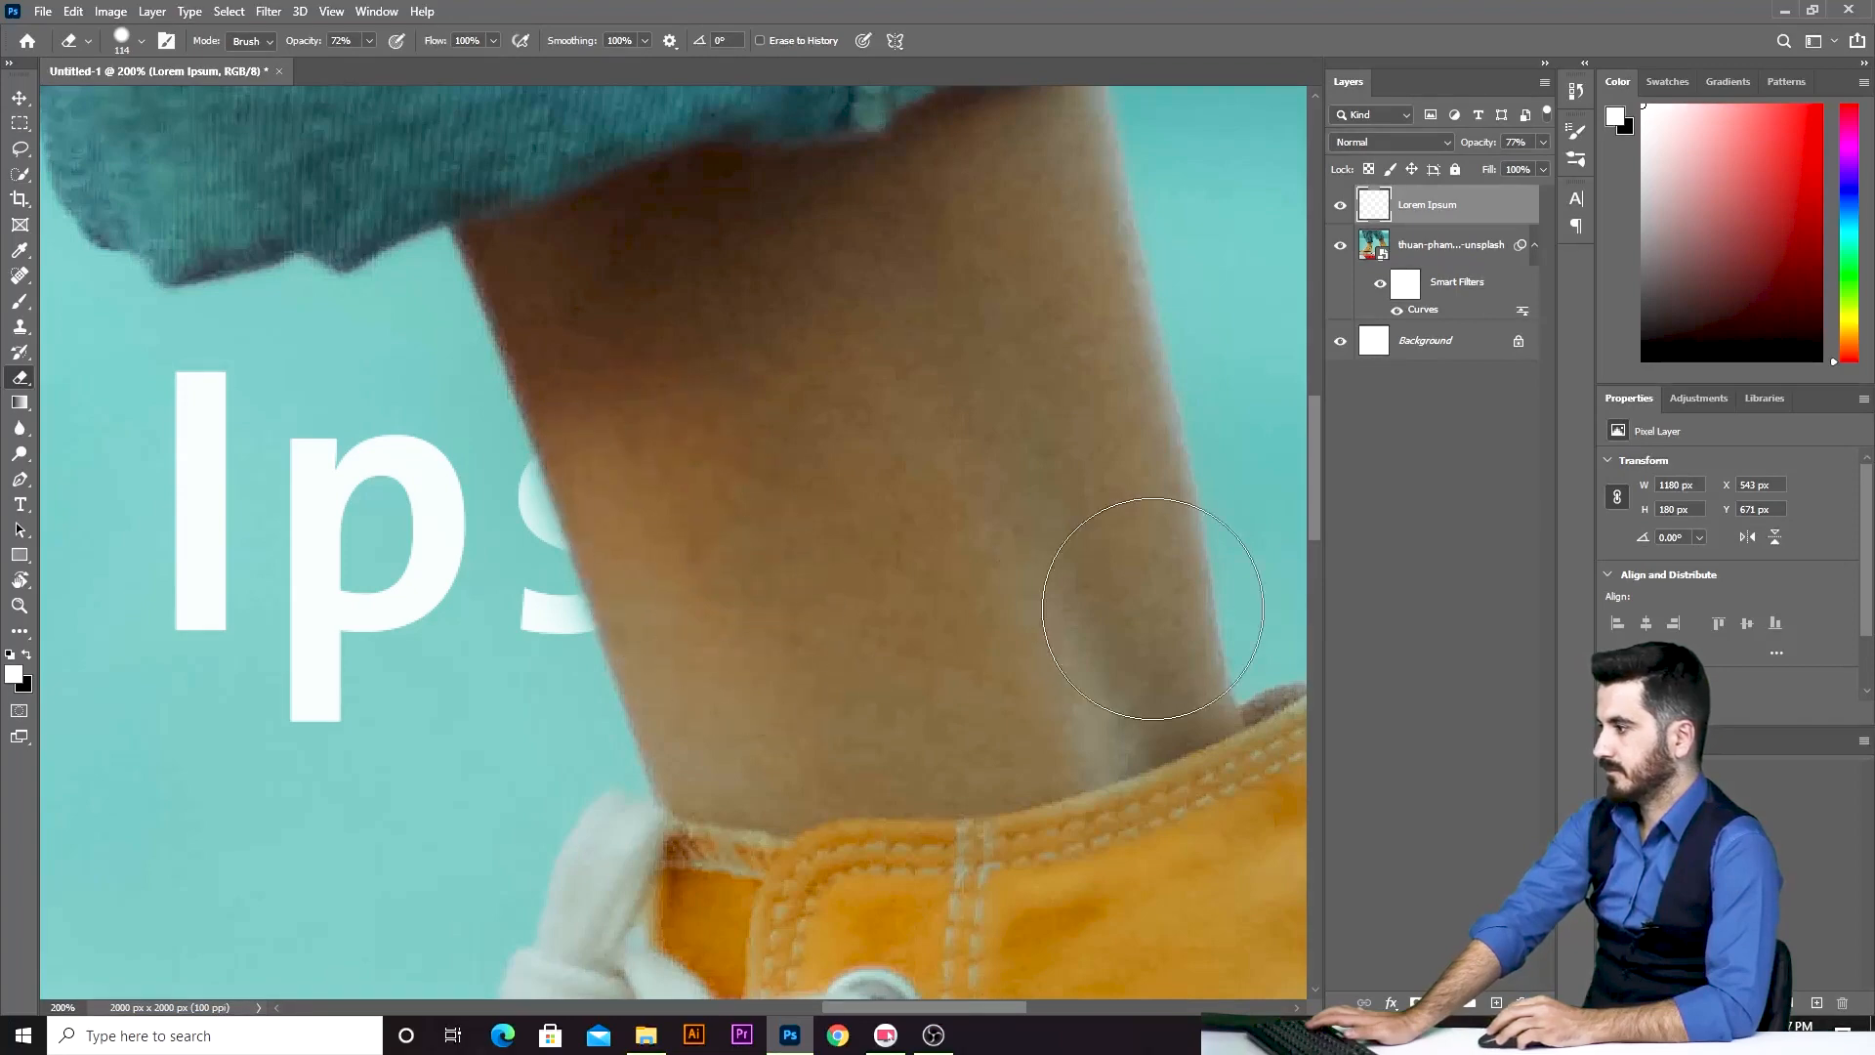
key(ctrl+minus)
key(ctrl+minus)
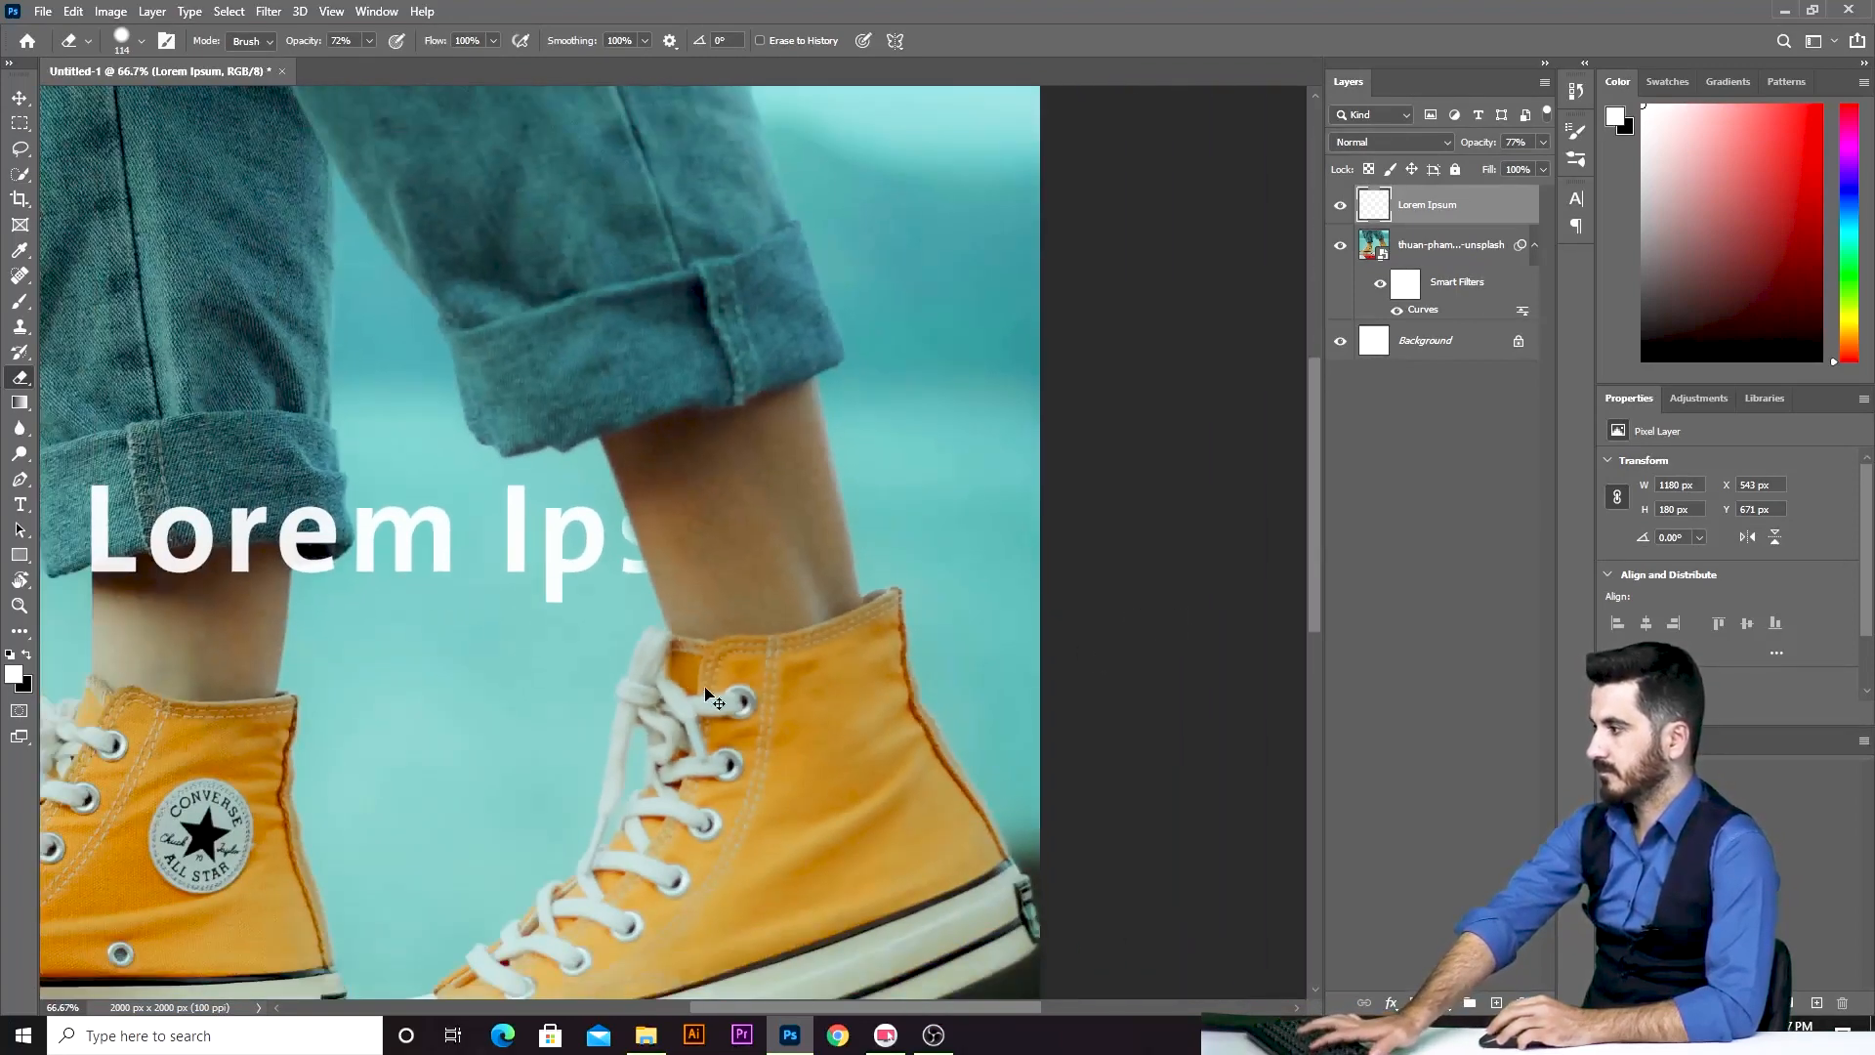
key(ctrl+minus)
key(ctrl+minus)
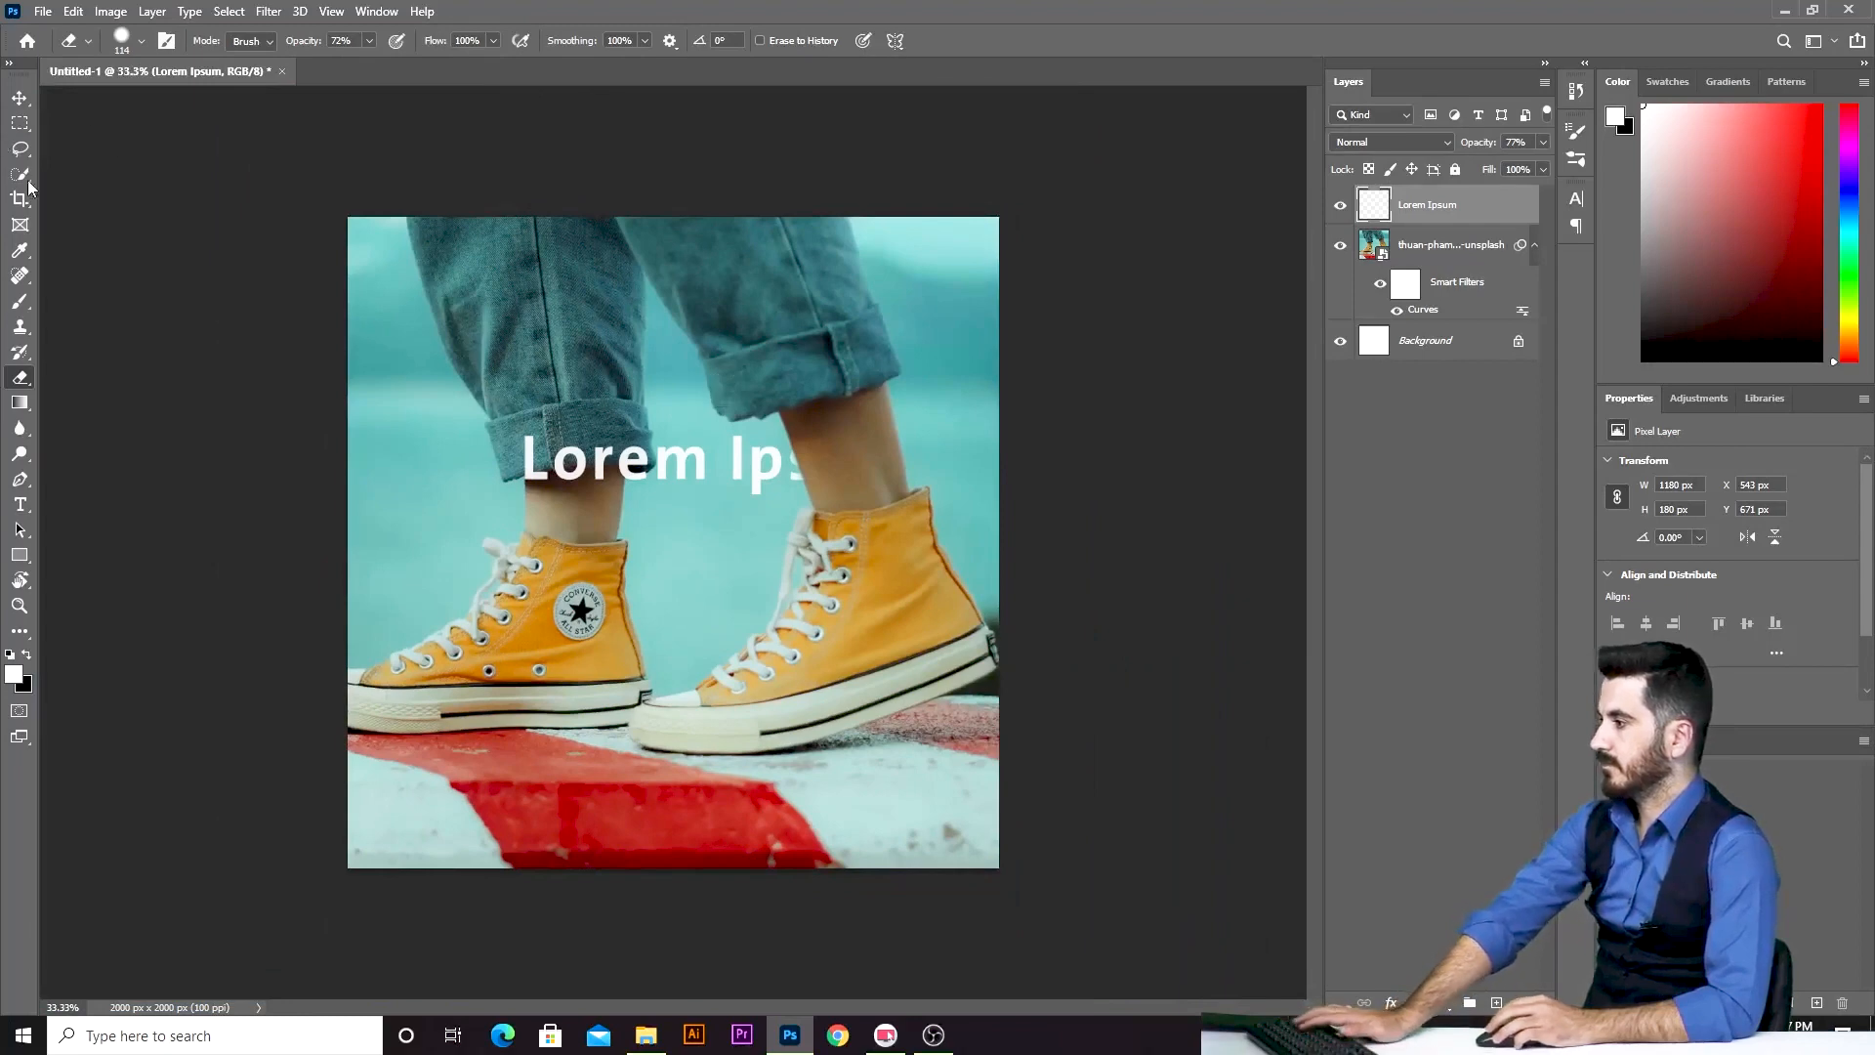
Select all layers from Lorem Ipsum down to Background and flatten the image.
click(20, 98)
click(1092, 440)
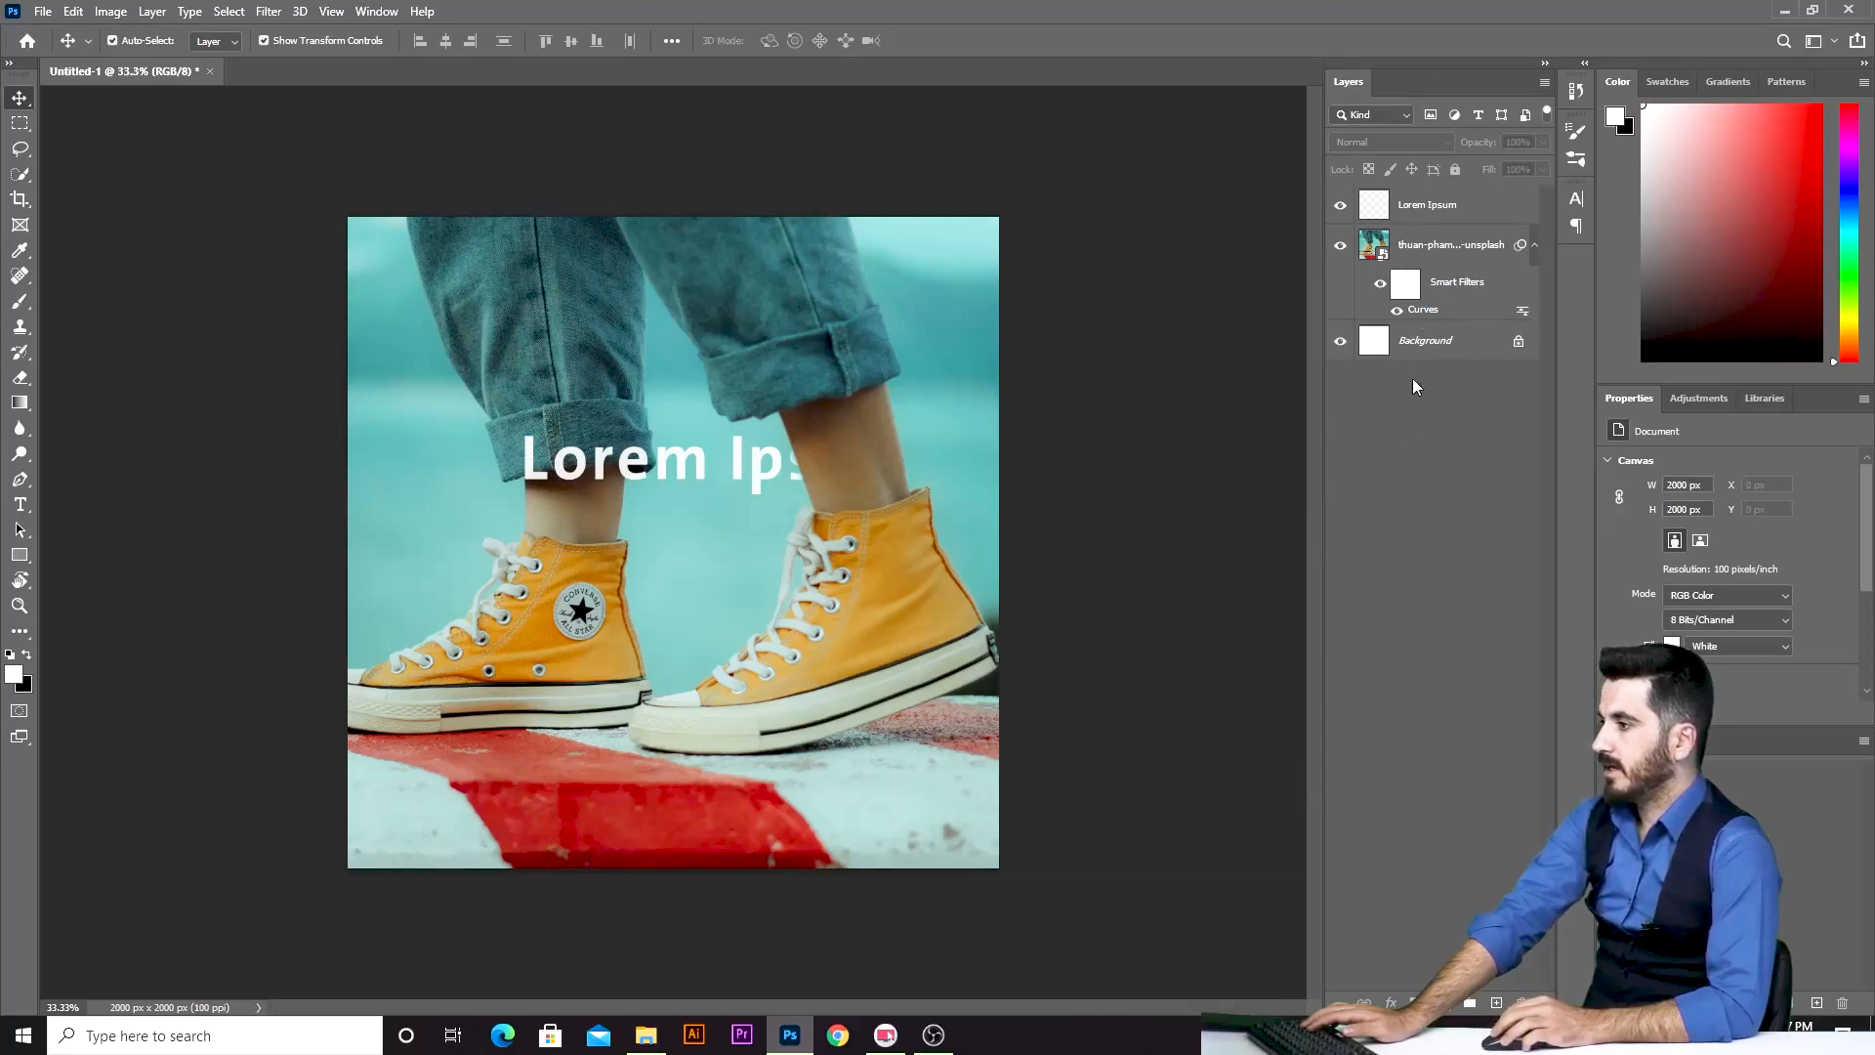
click(1424, 205)
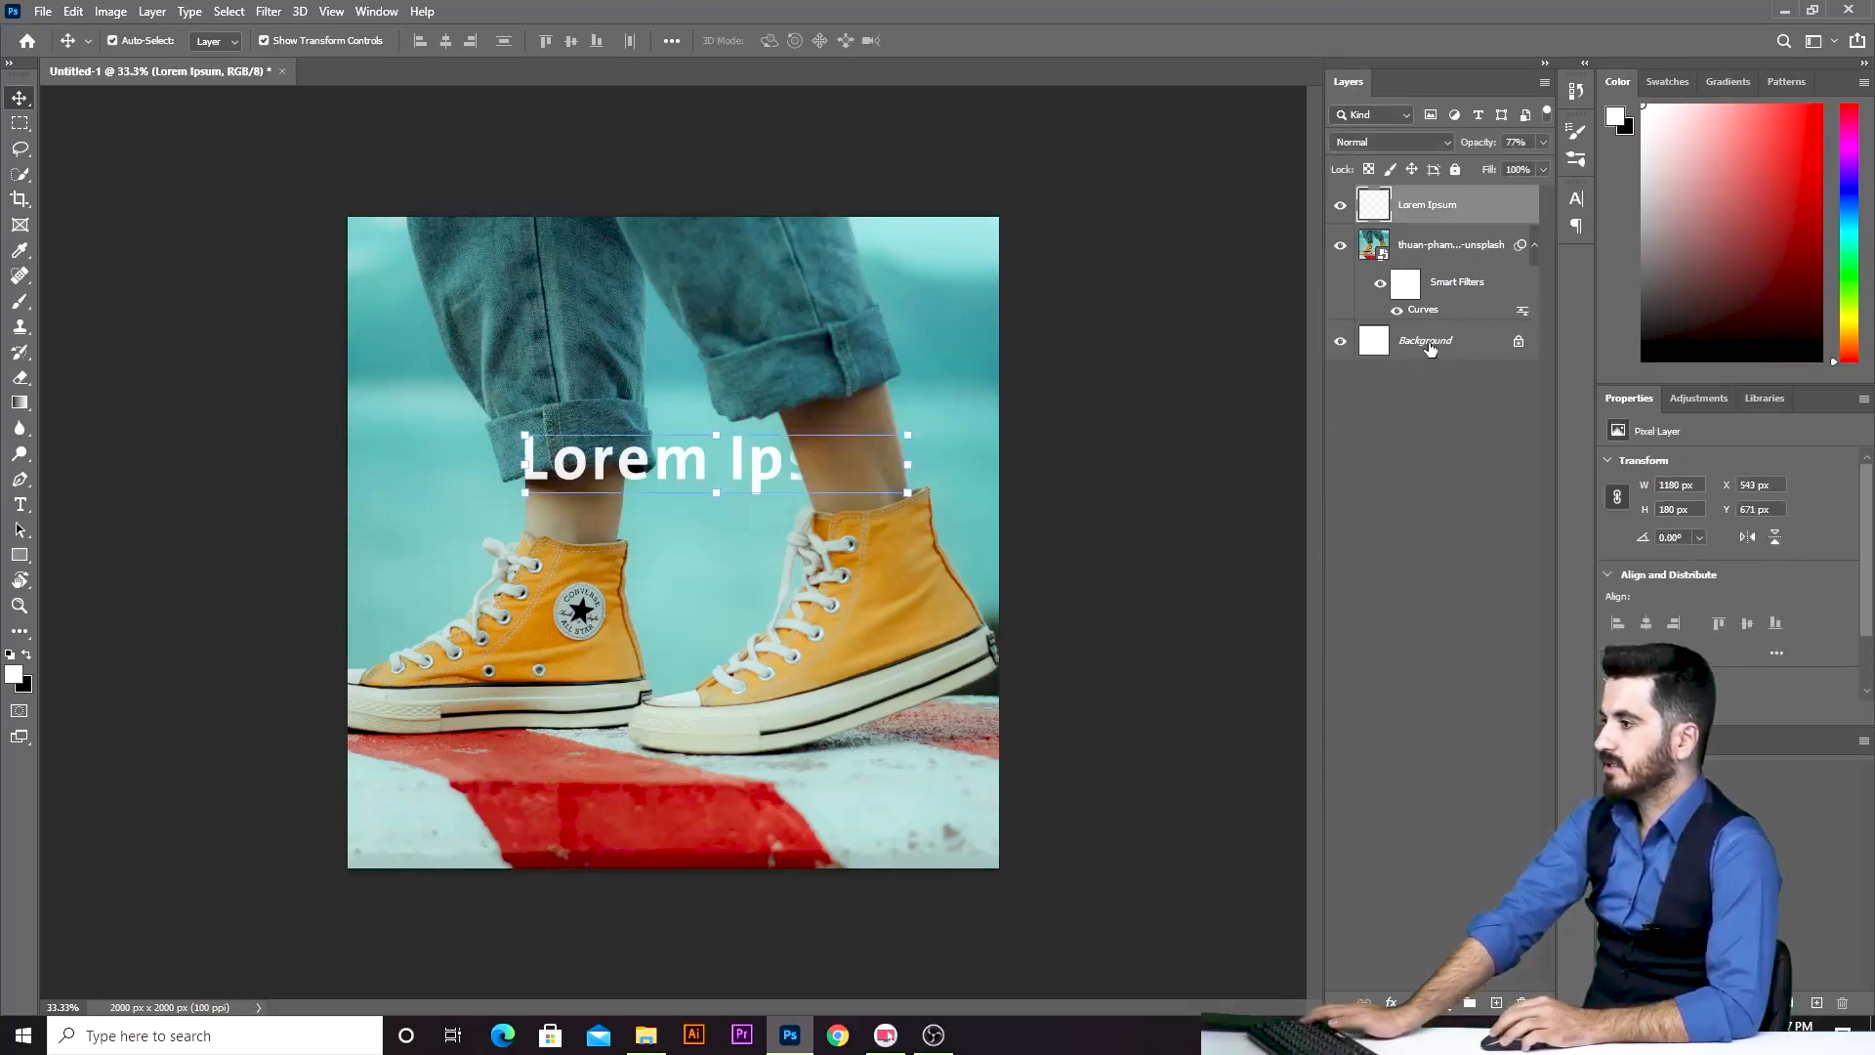
shift+click(1429, 348)
right_click(1428, 209)
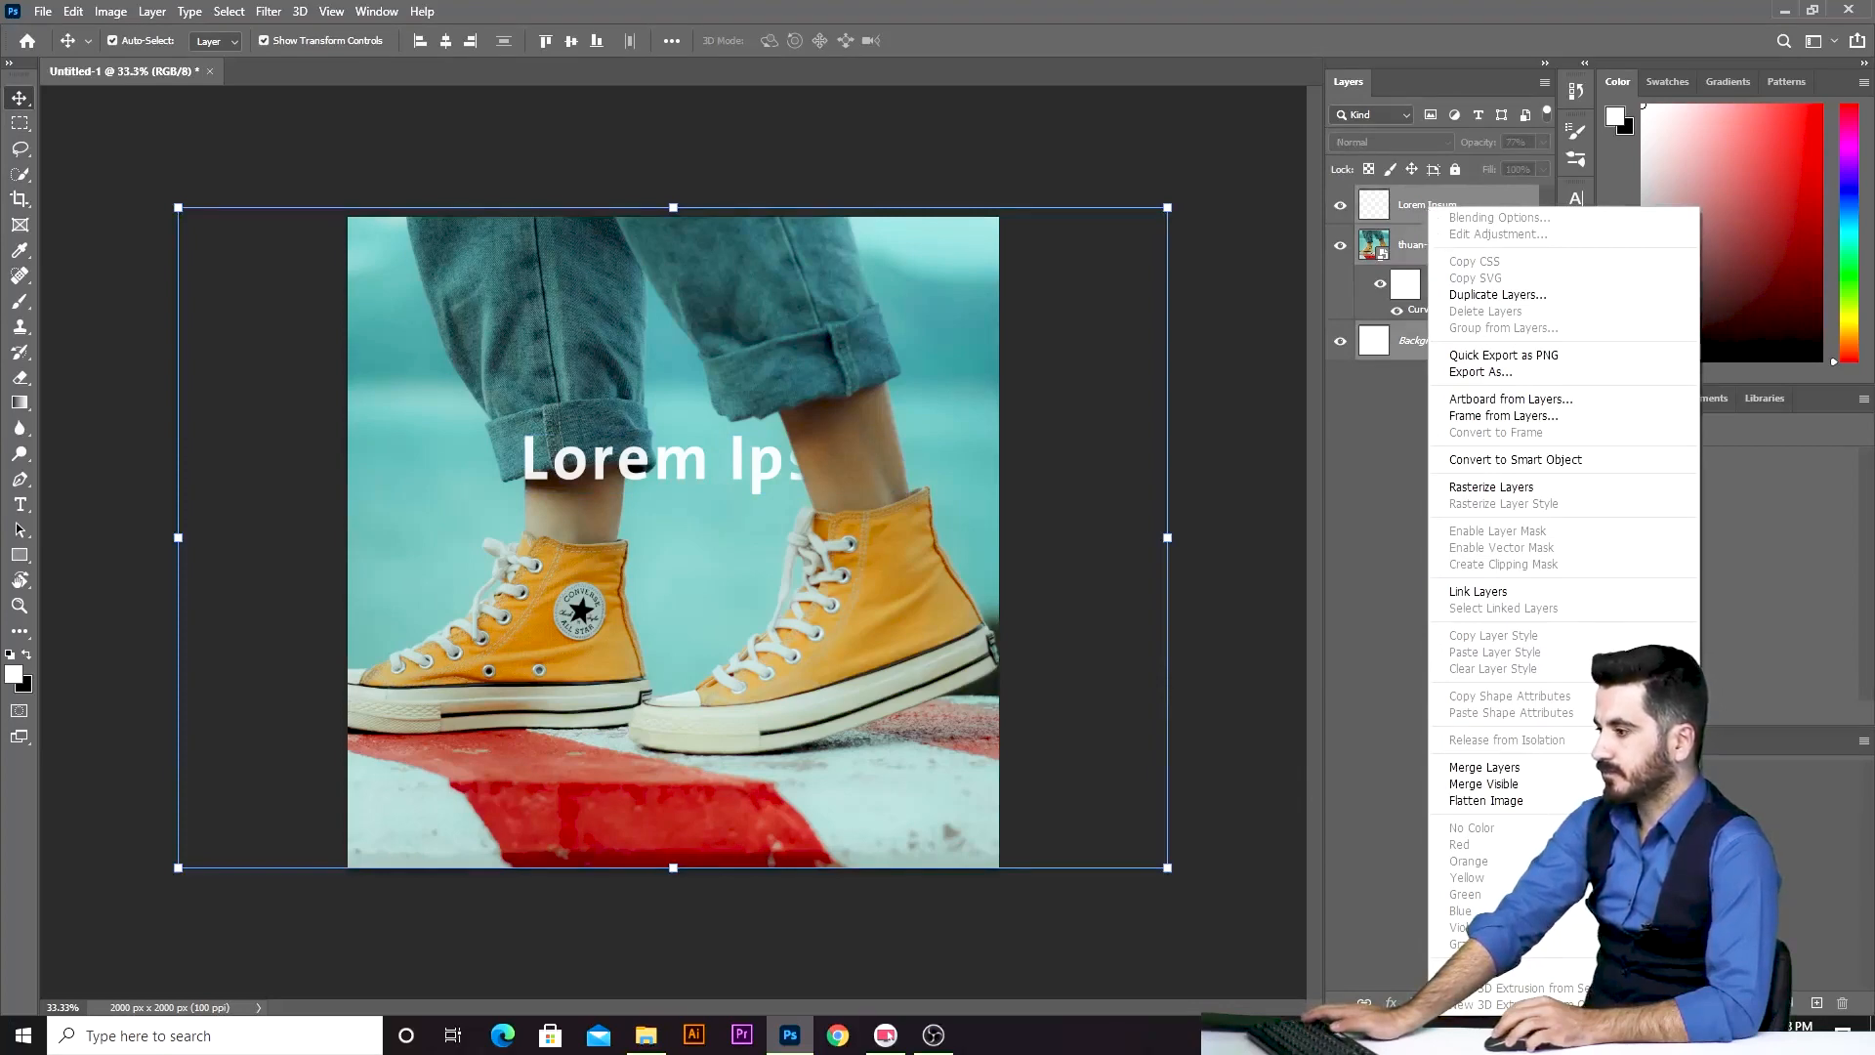
click(1478, 802)
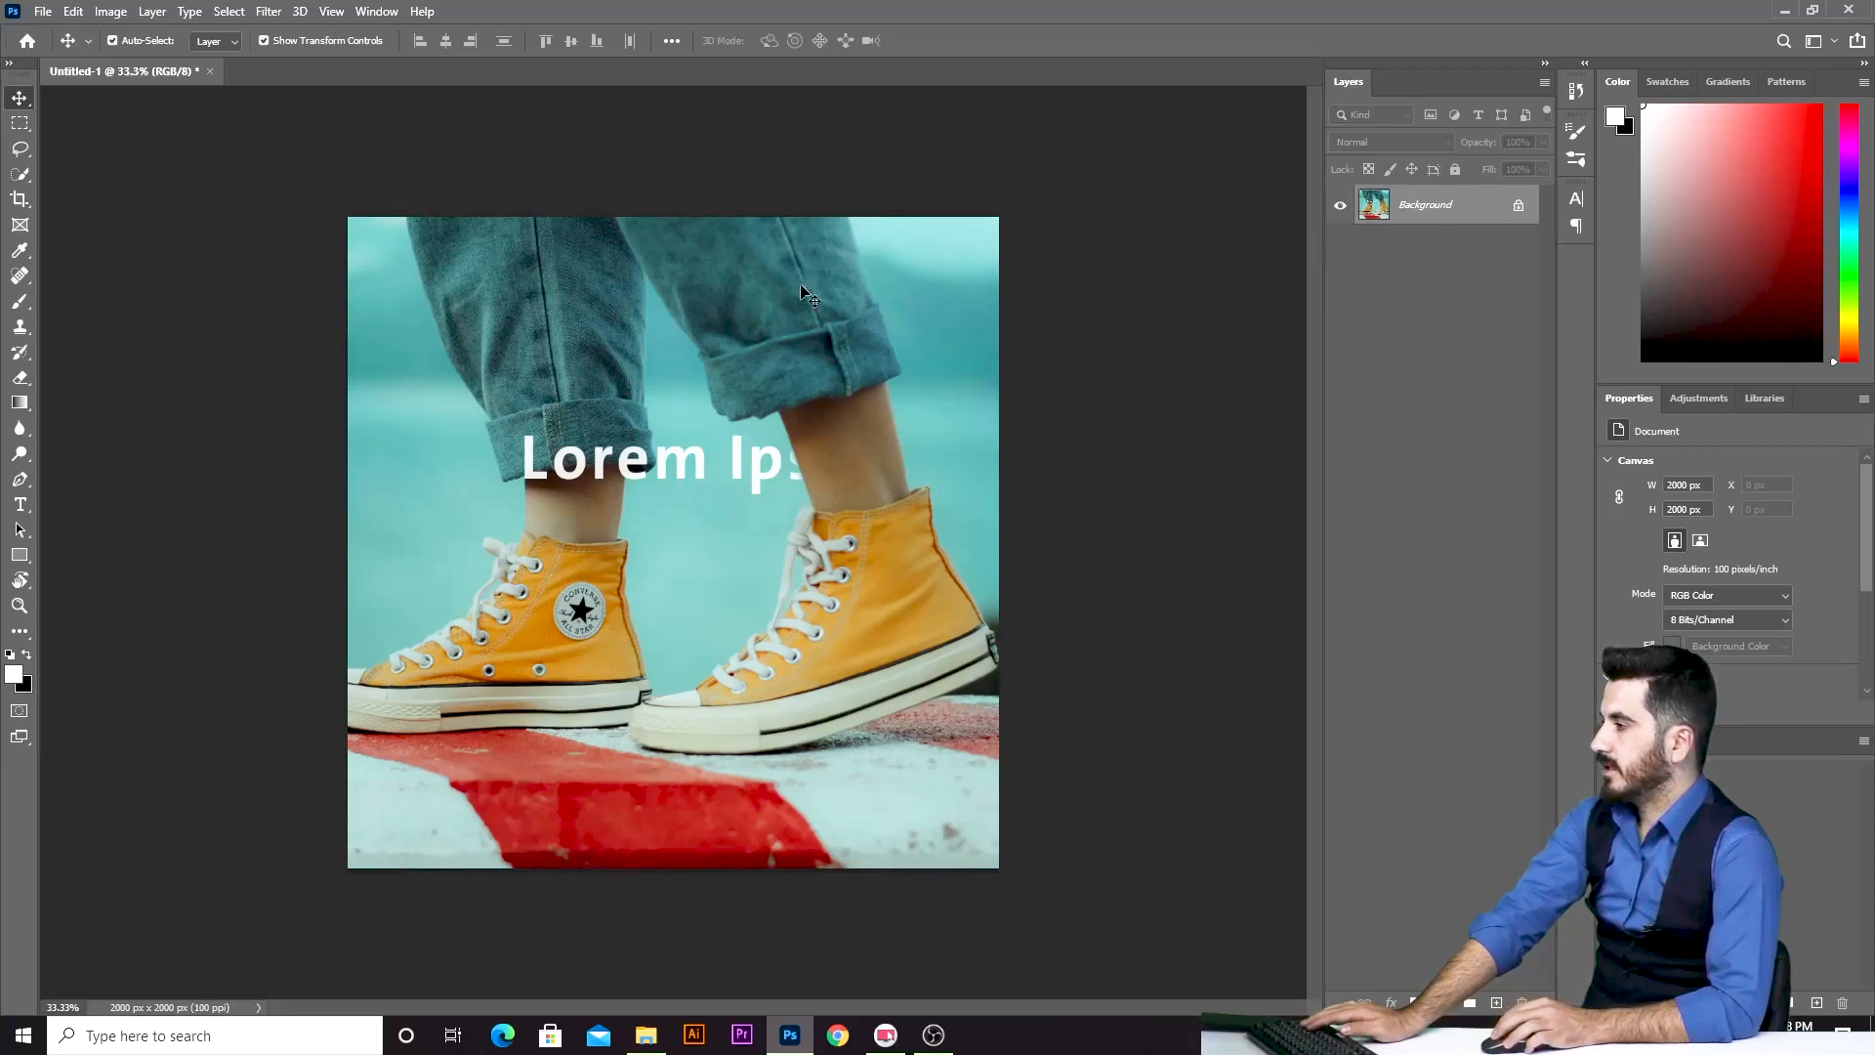
Check the document's color mode and review its dimensions and resolution in Image Size without changing them.
click(110, 13)
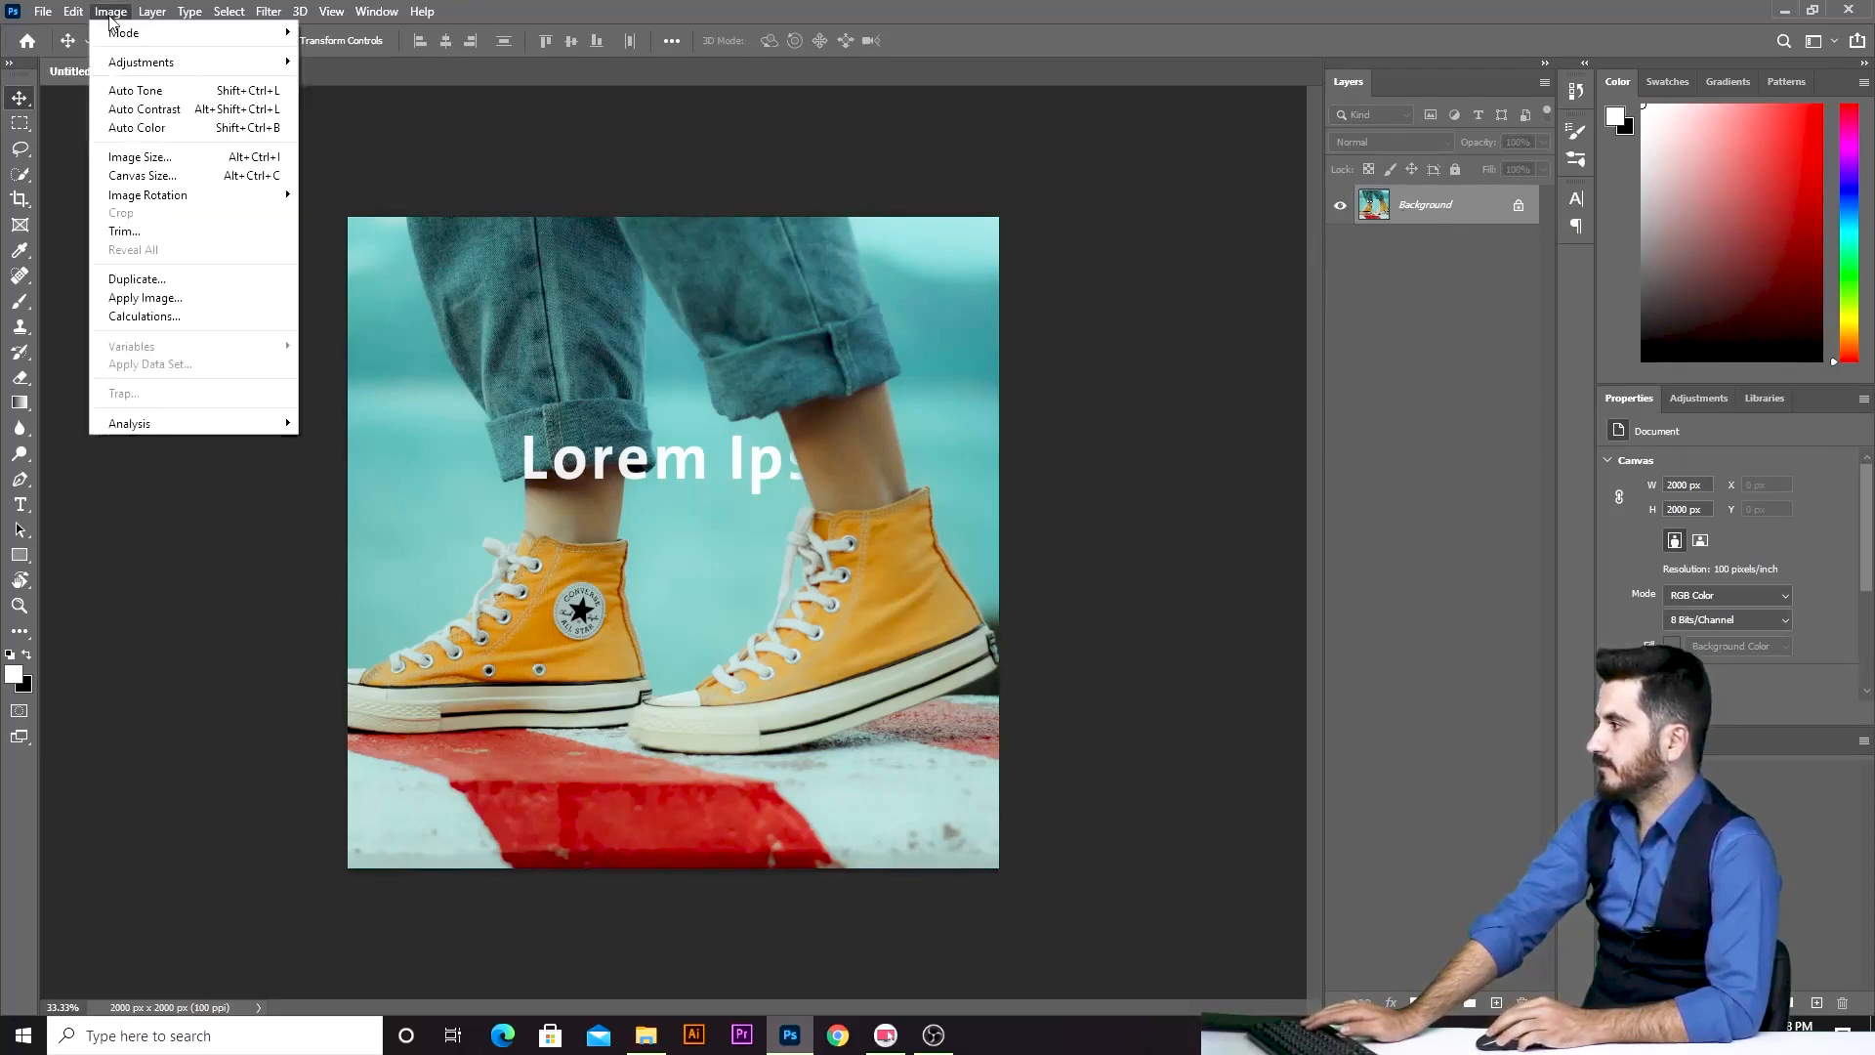
mouse_move(109, 41)
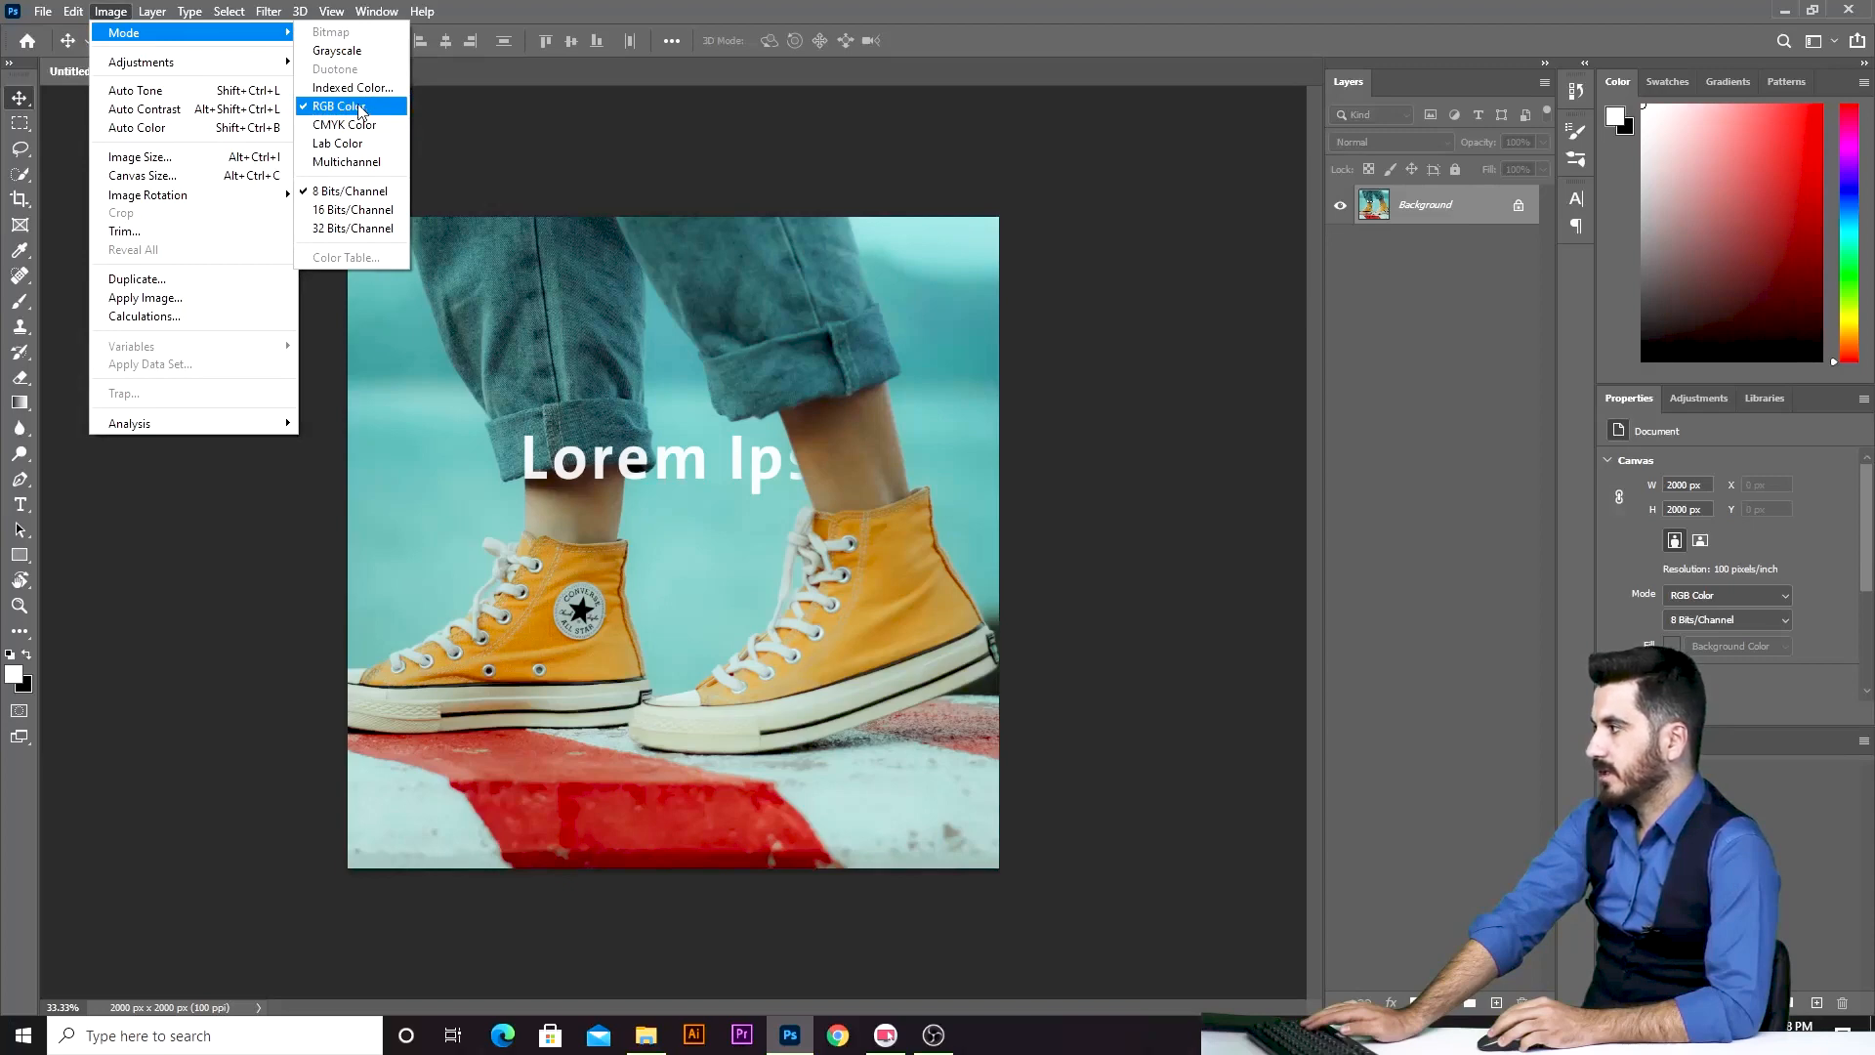
click(127, 160)
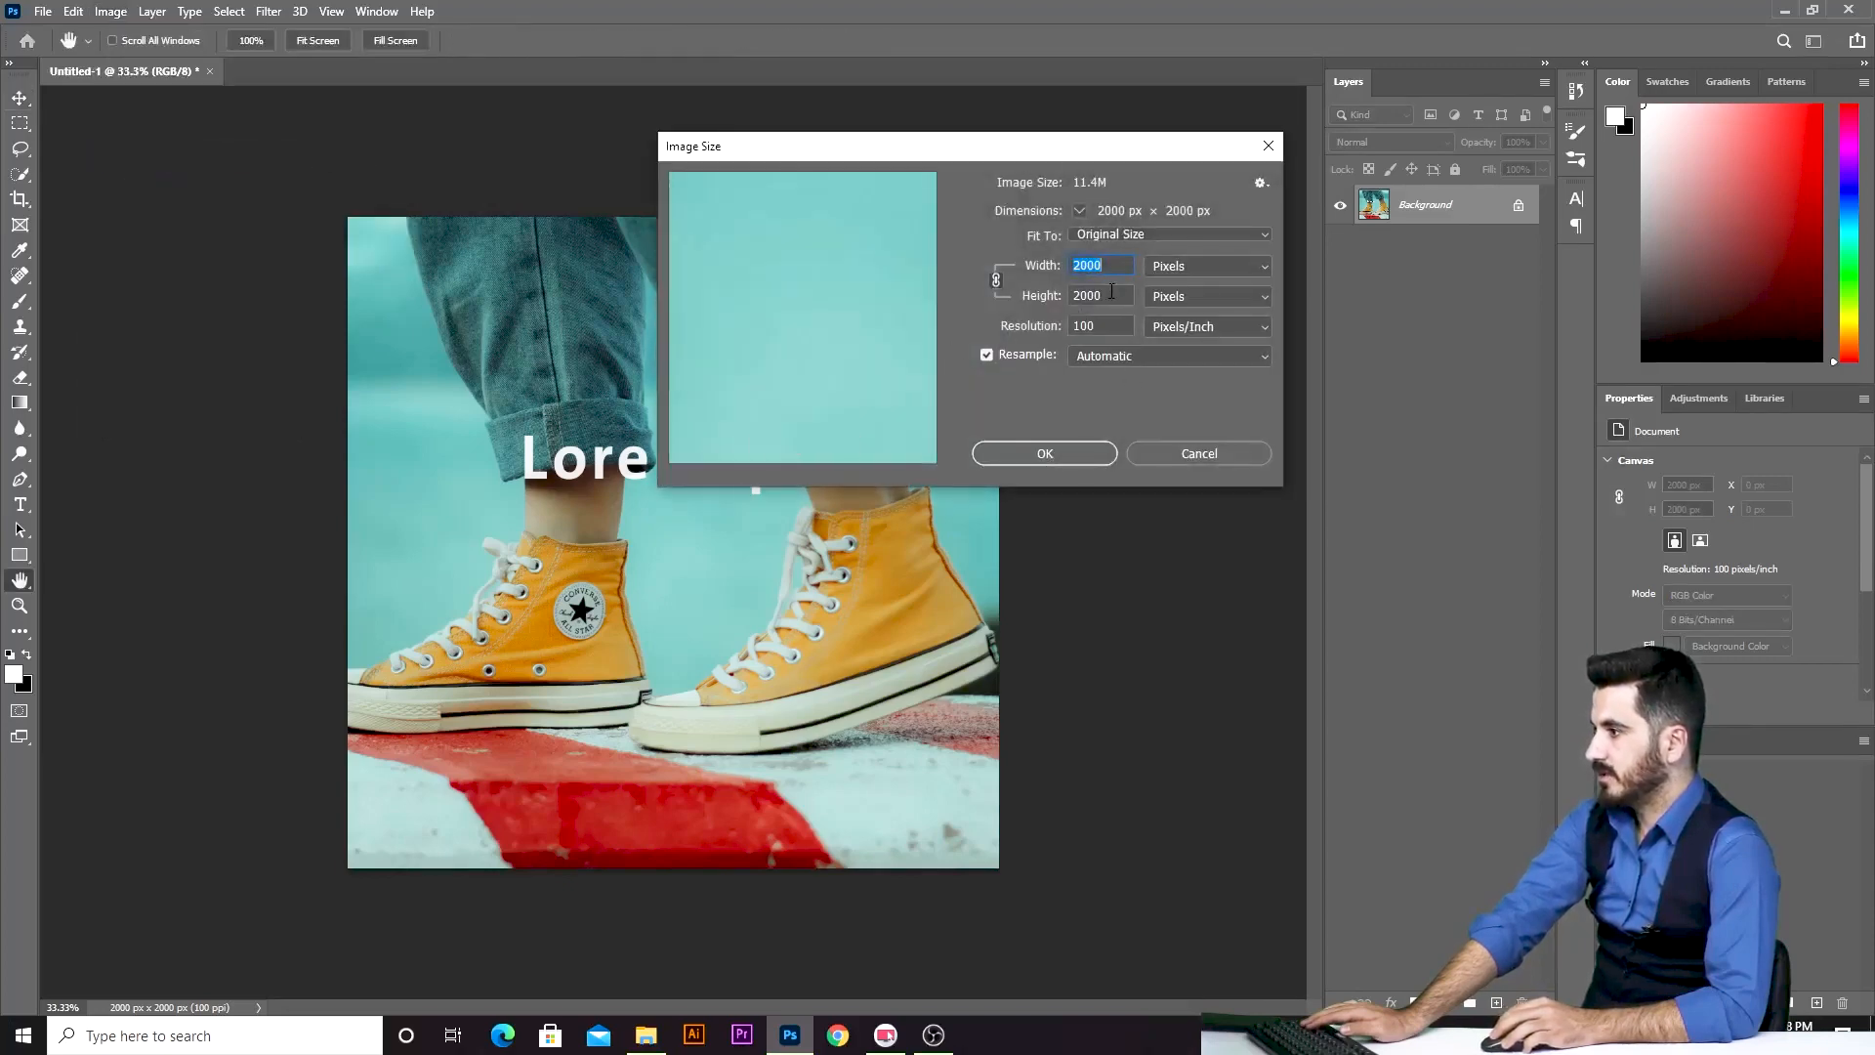
click(1281, 142)
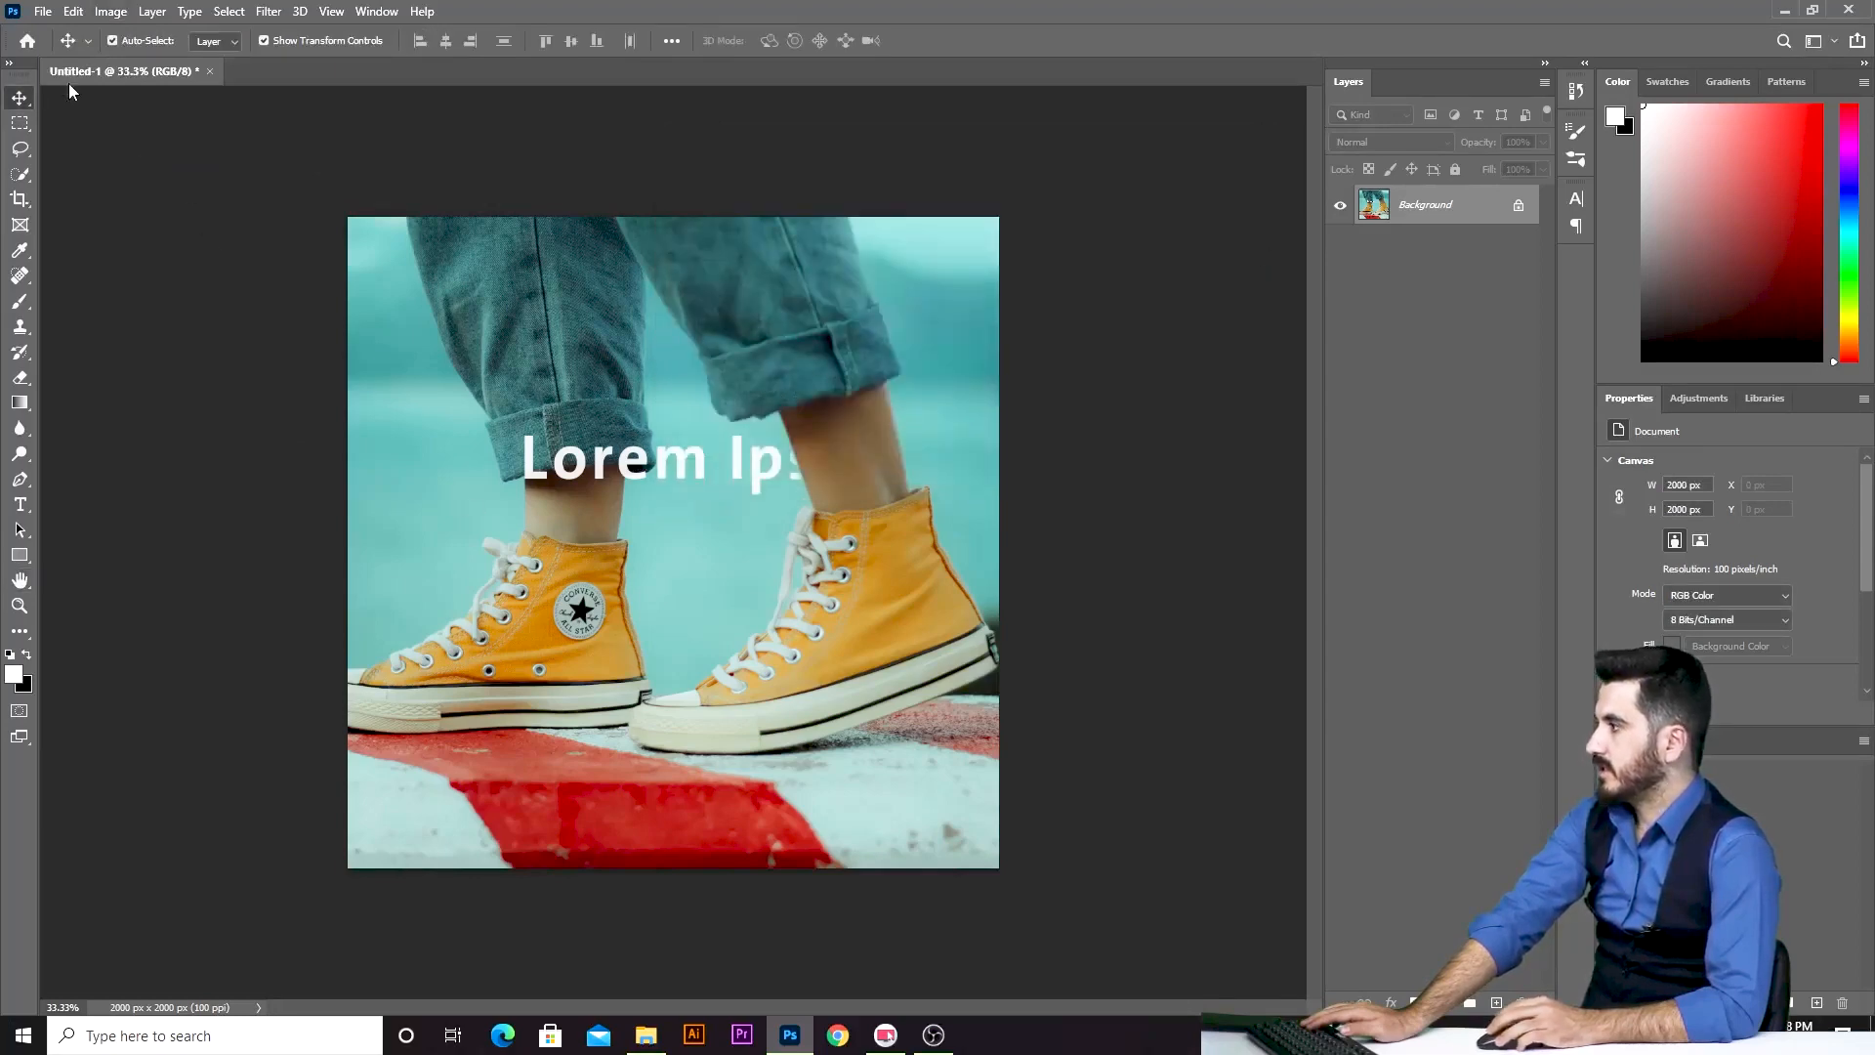
Begin a Convert to Profile conversion with Working RGB - sRGB IEC61966-2.1 as the destination profile.
click(69, 12)
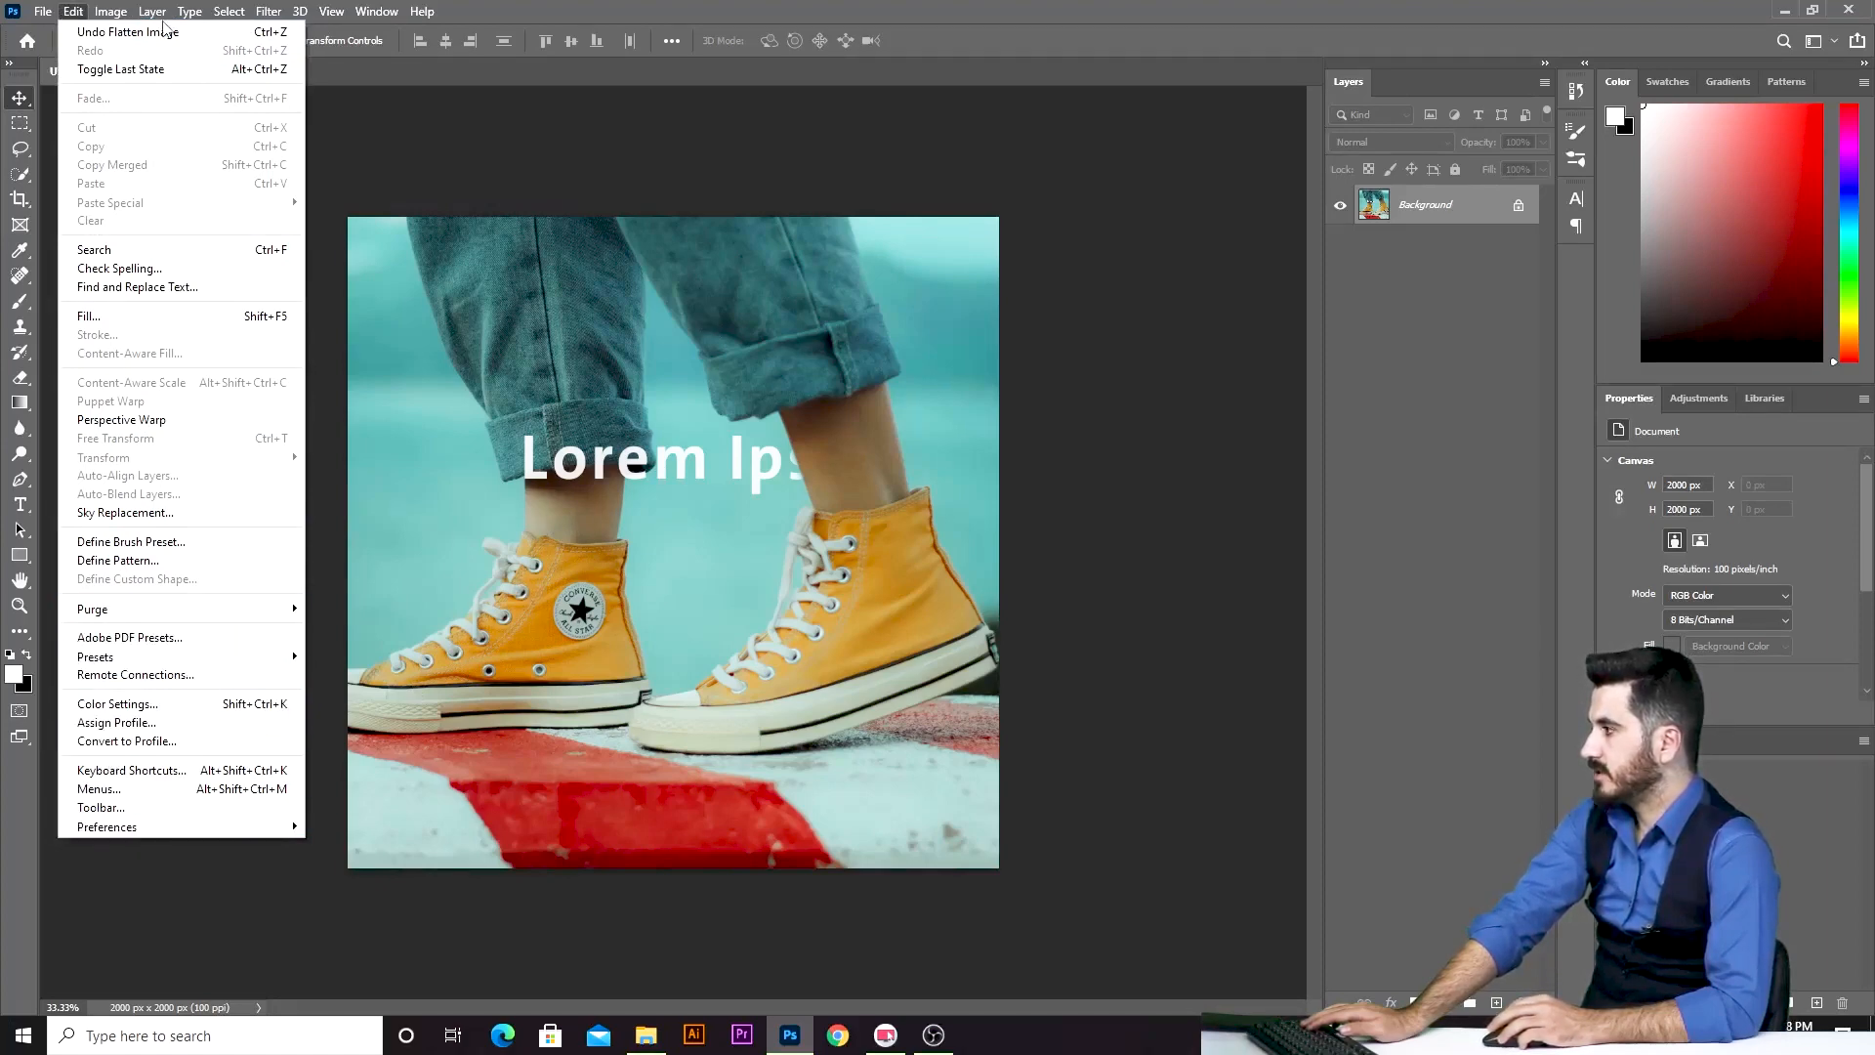
click(211, 741)
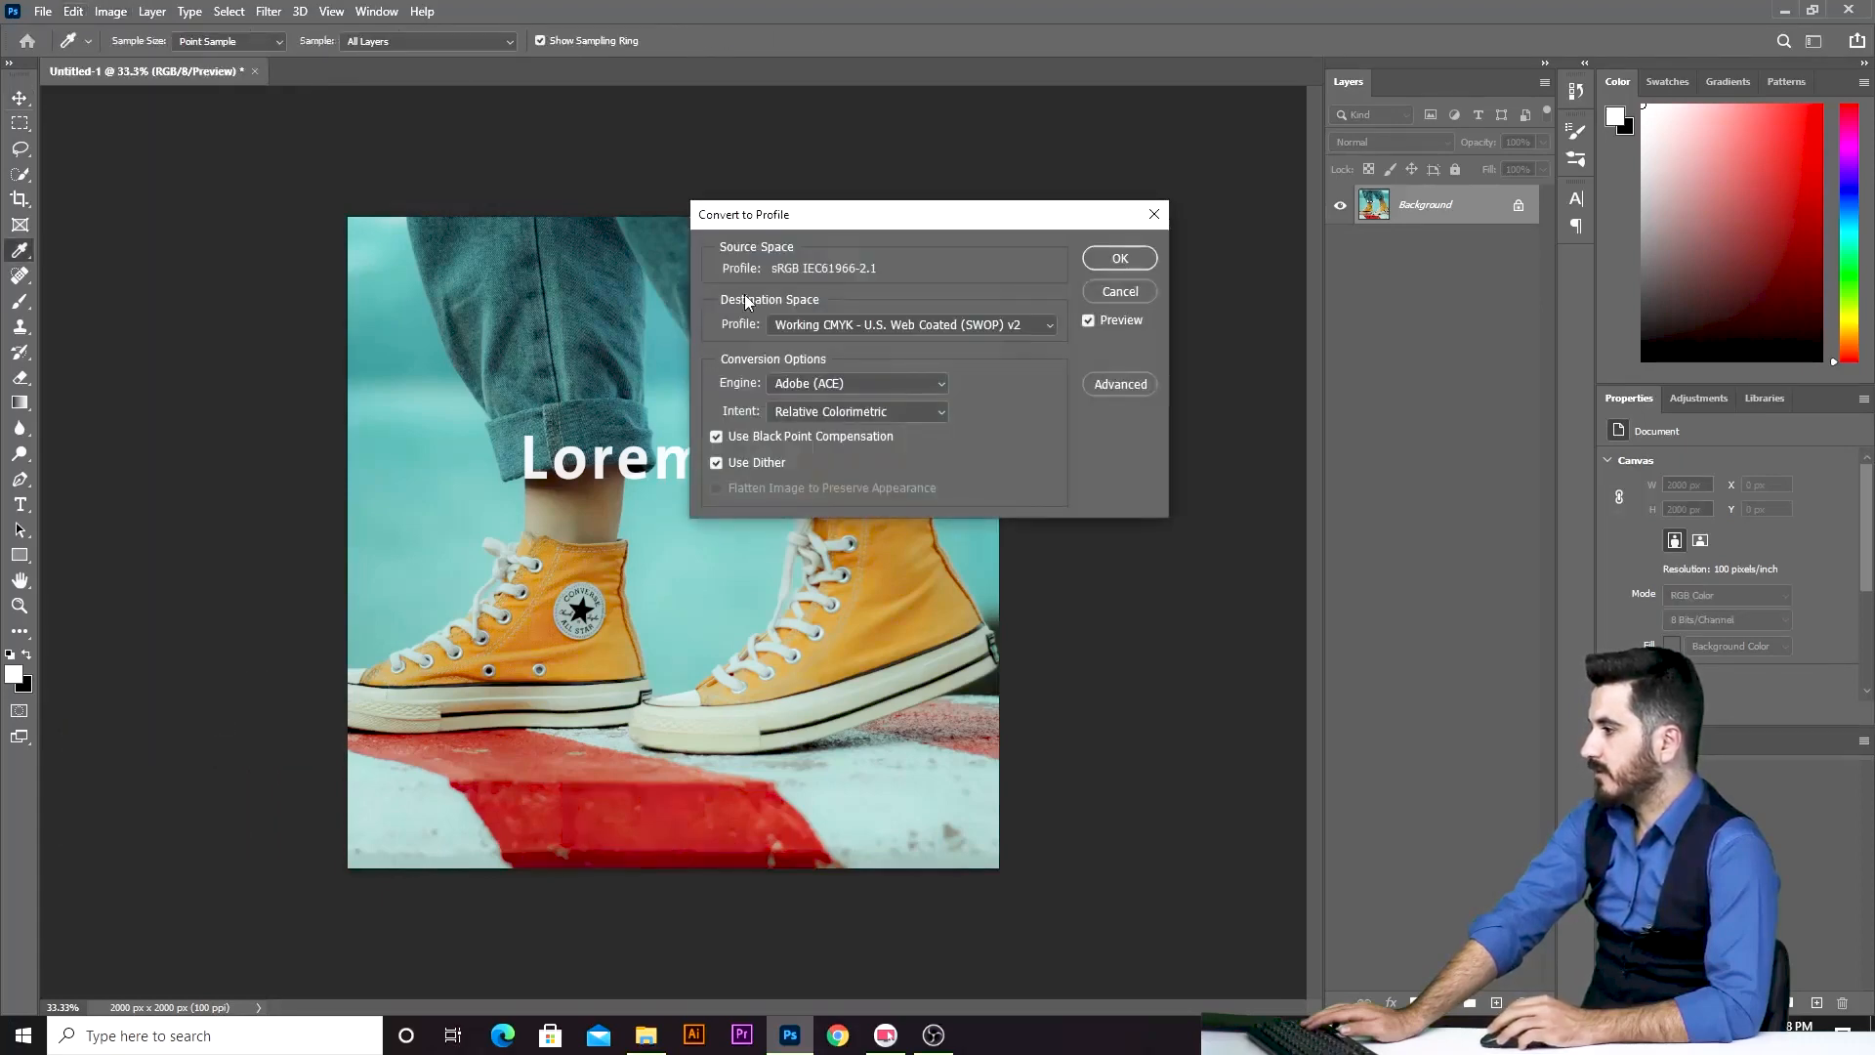
drag(838, 225, 902, 212)
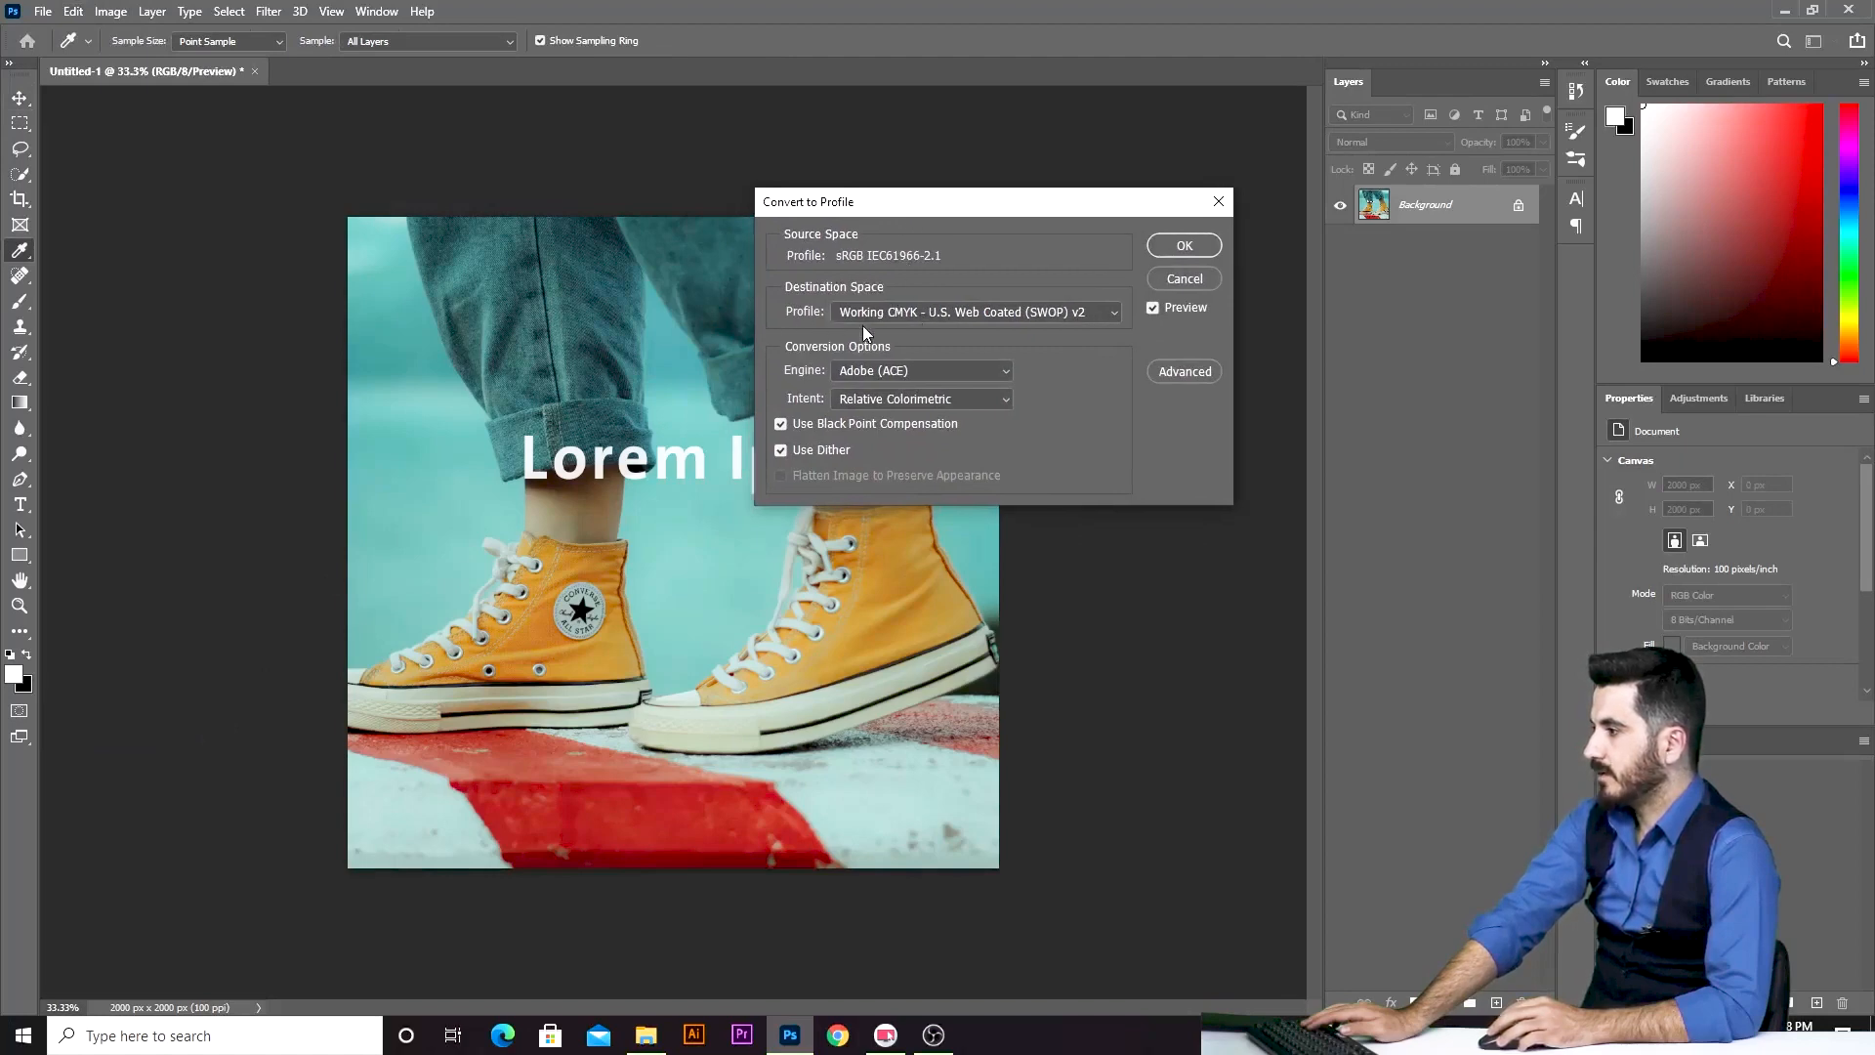
click(989, 311)
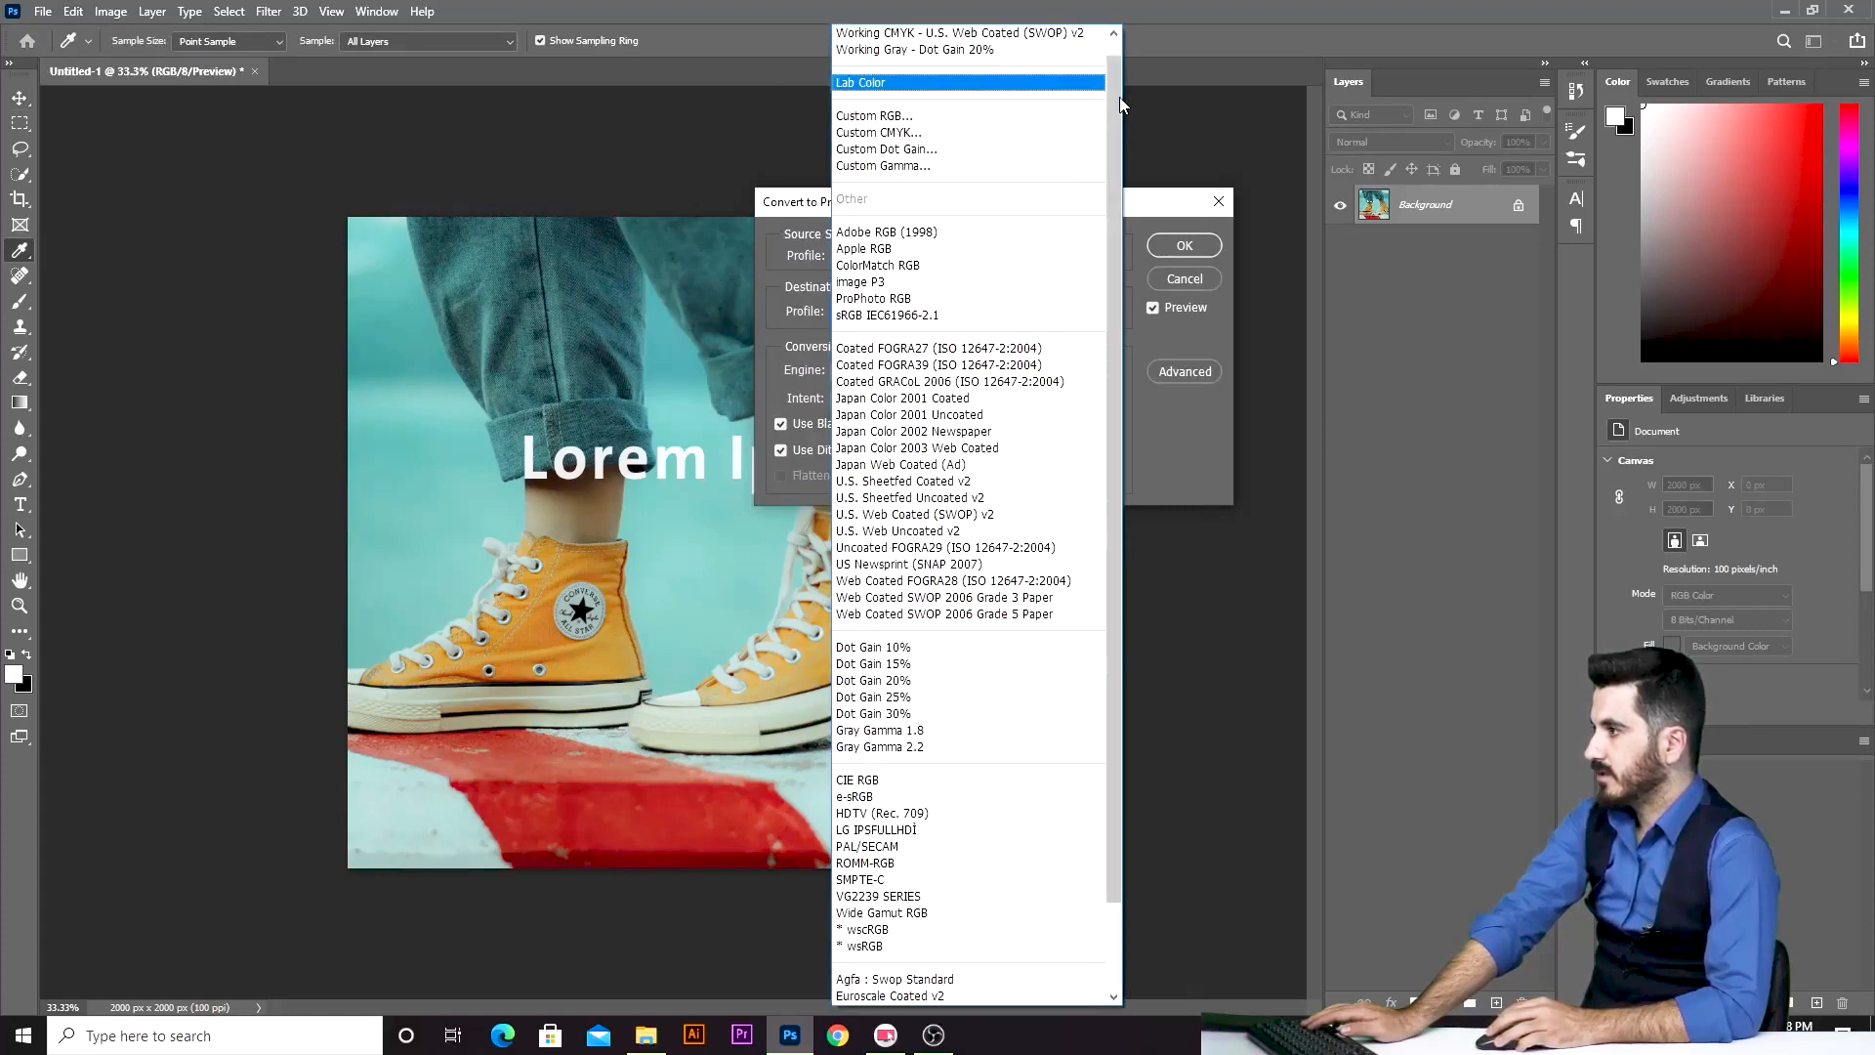
drag(1119, 97, 1117, 16)
click(977, 22)
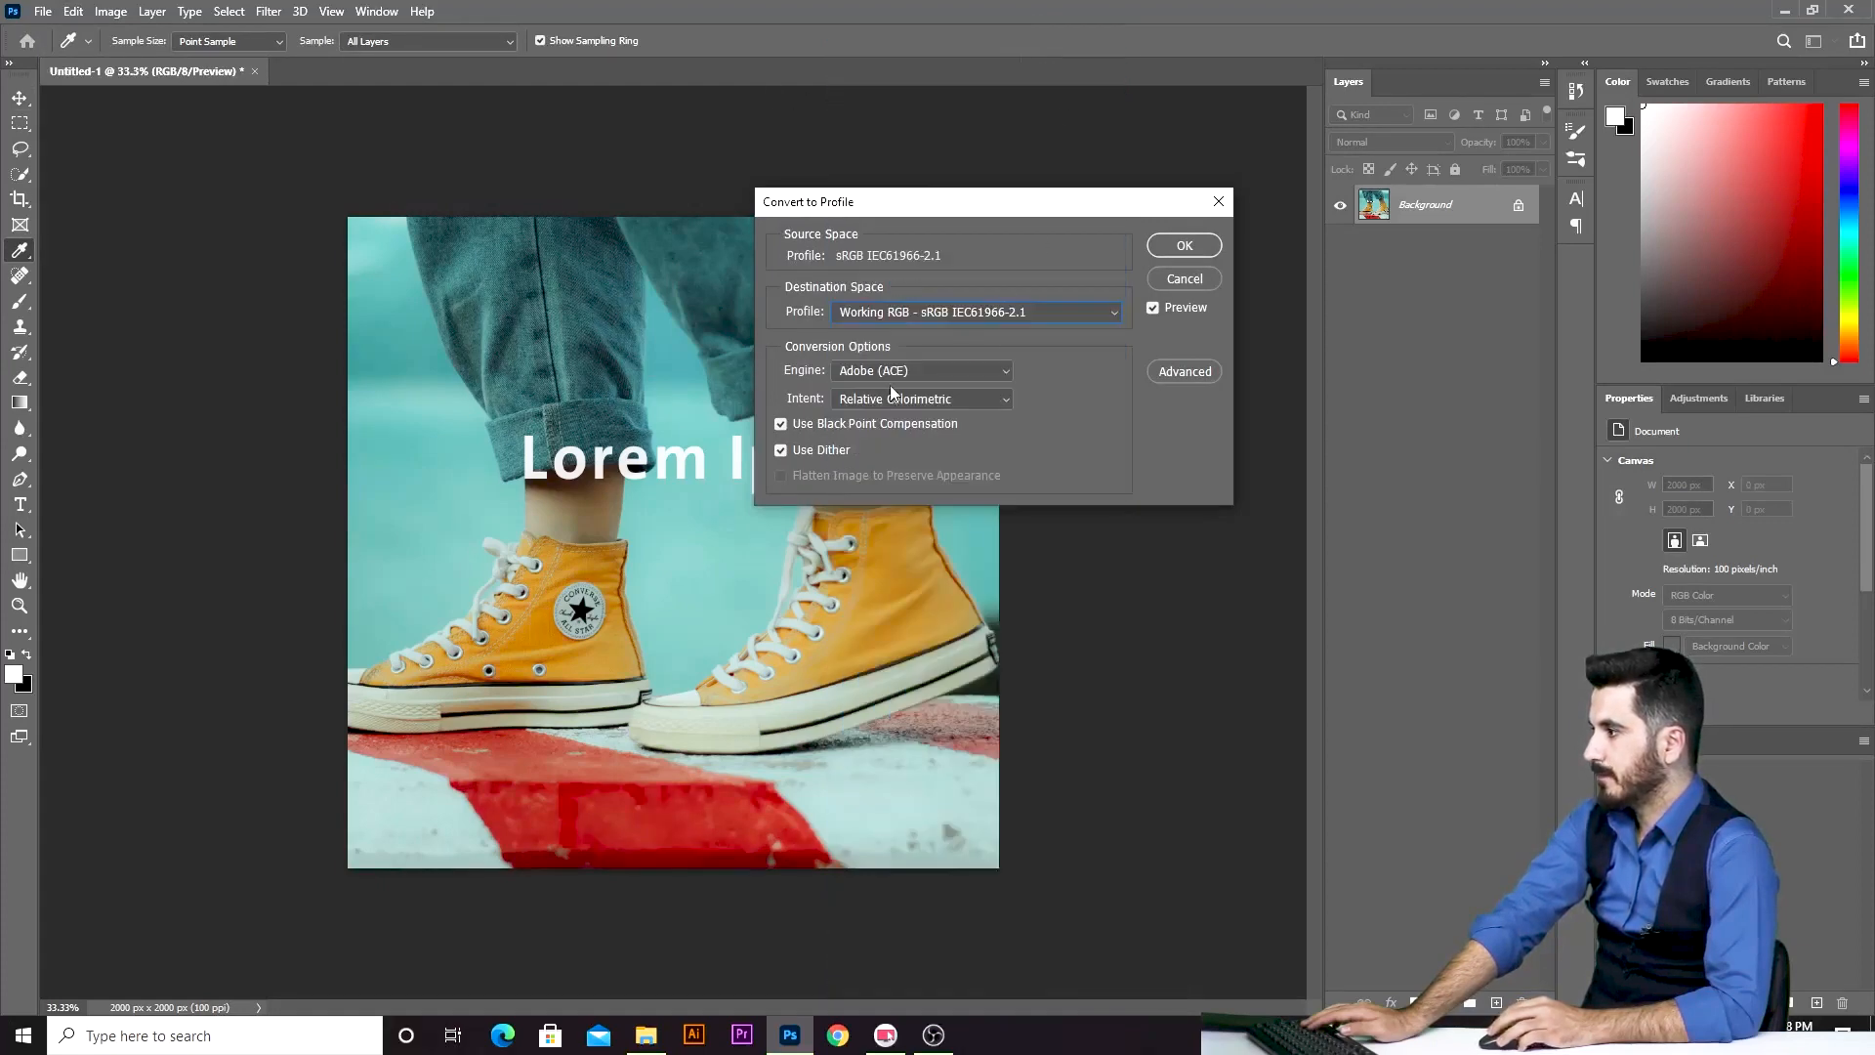
Keep the Adobe (ACE) engine and Relative Colorimetric intent and apply the profile conversion.
click(974, 372)
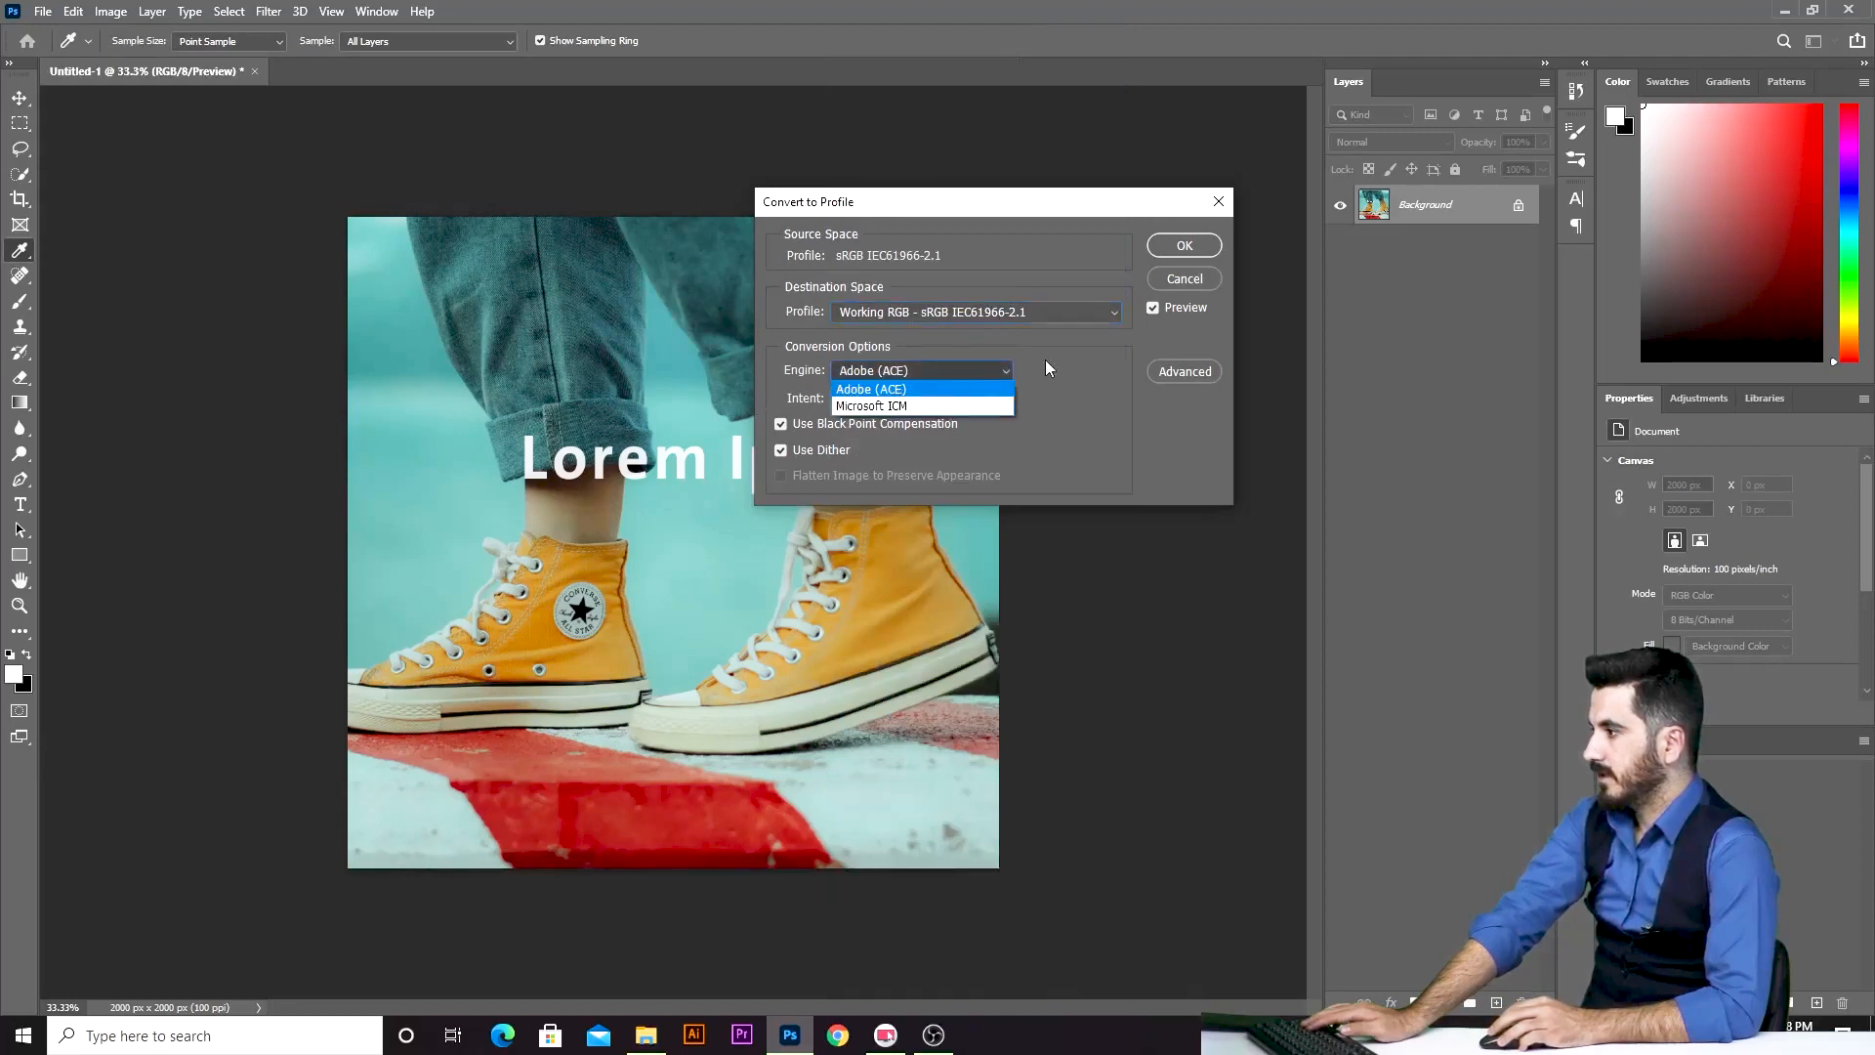
click(1043, 360)
click(936, 400)
click(935, 401)
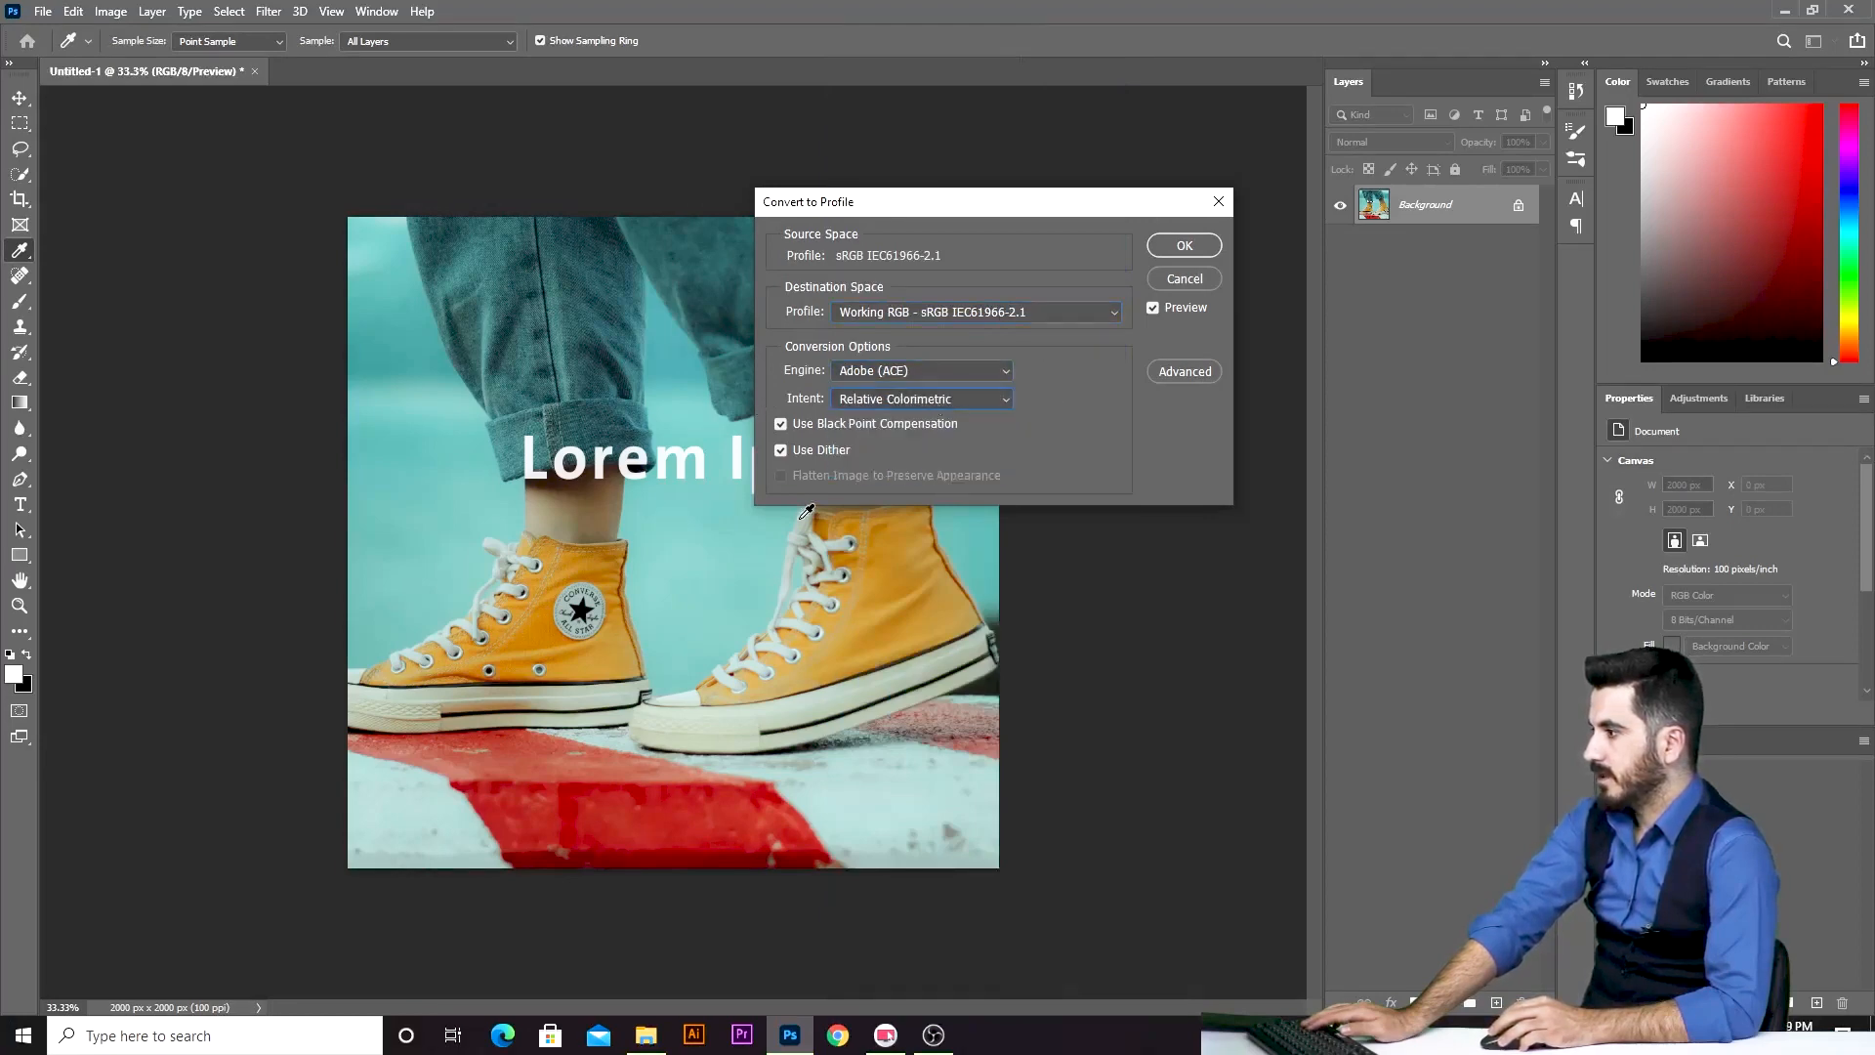
click(1153, 251)
key(v)
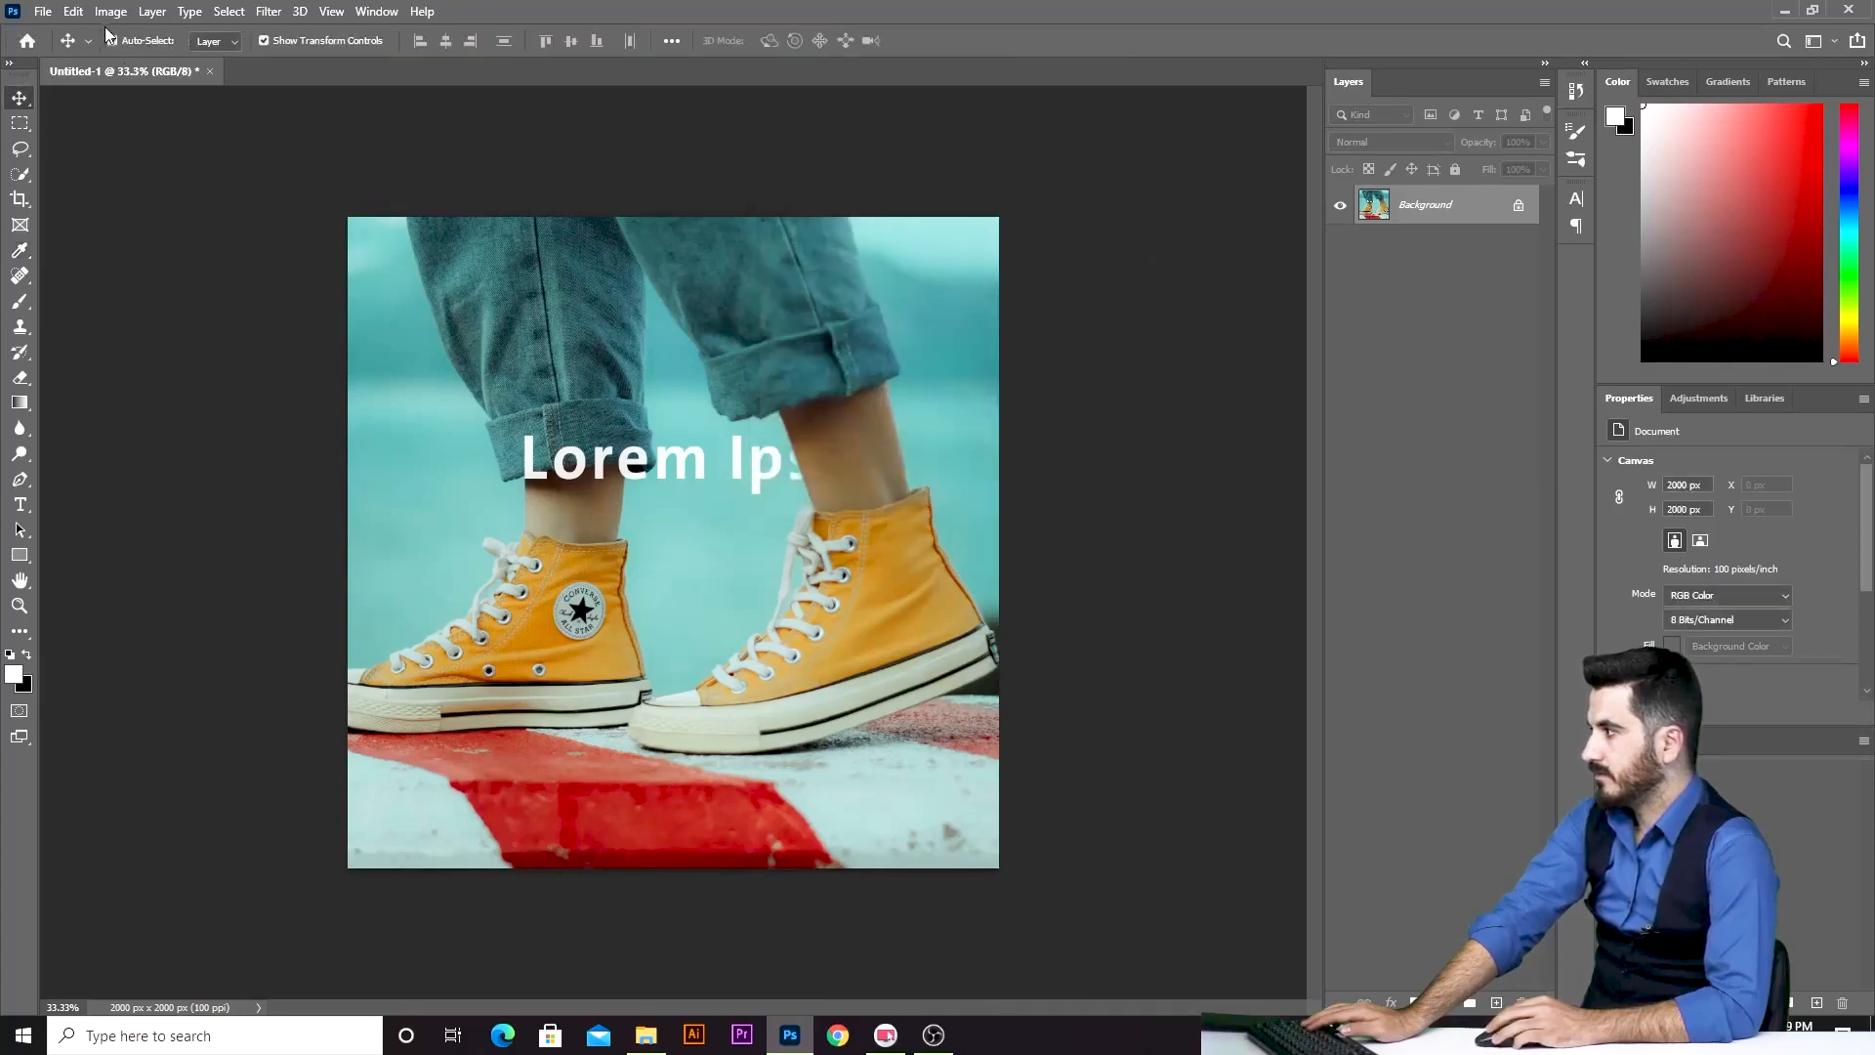
Check the document's color mode and bits per channel without changing them.
click(110, 14)
mouse_move(115, 31)
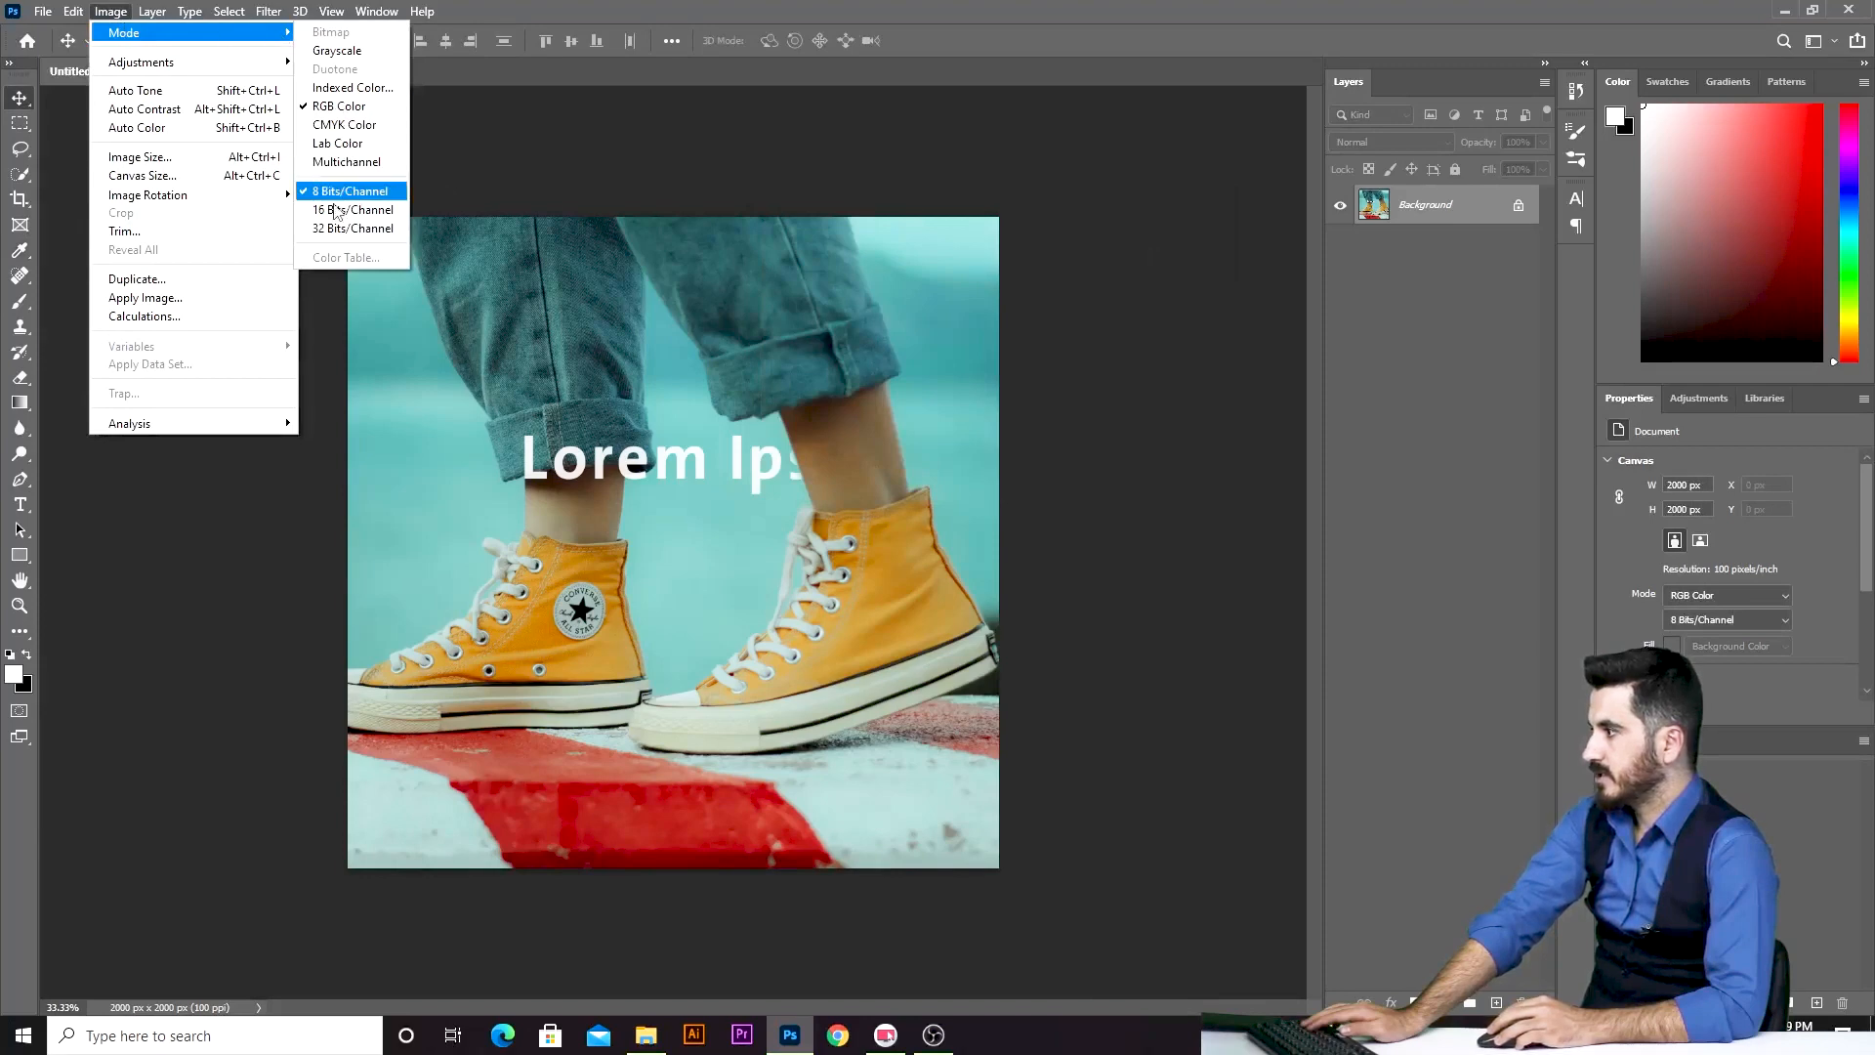
click(806, 224)
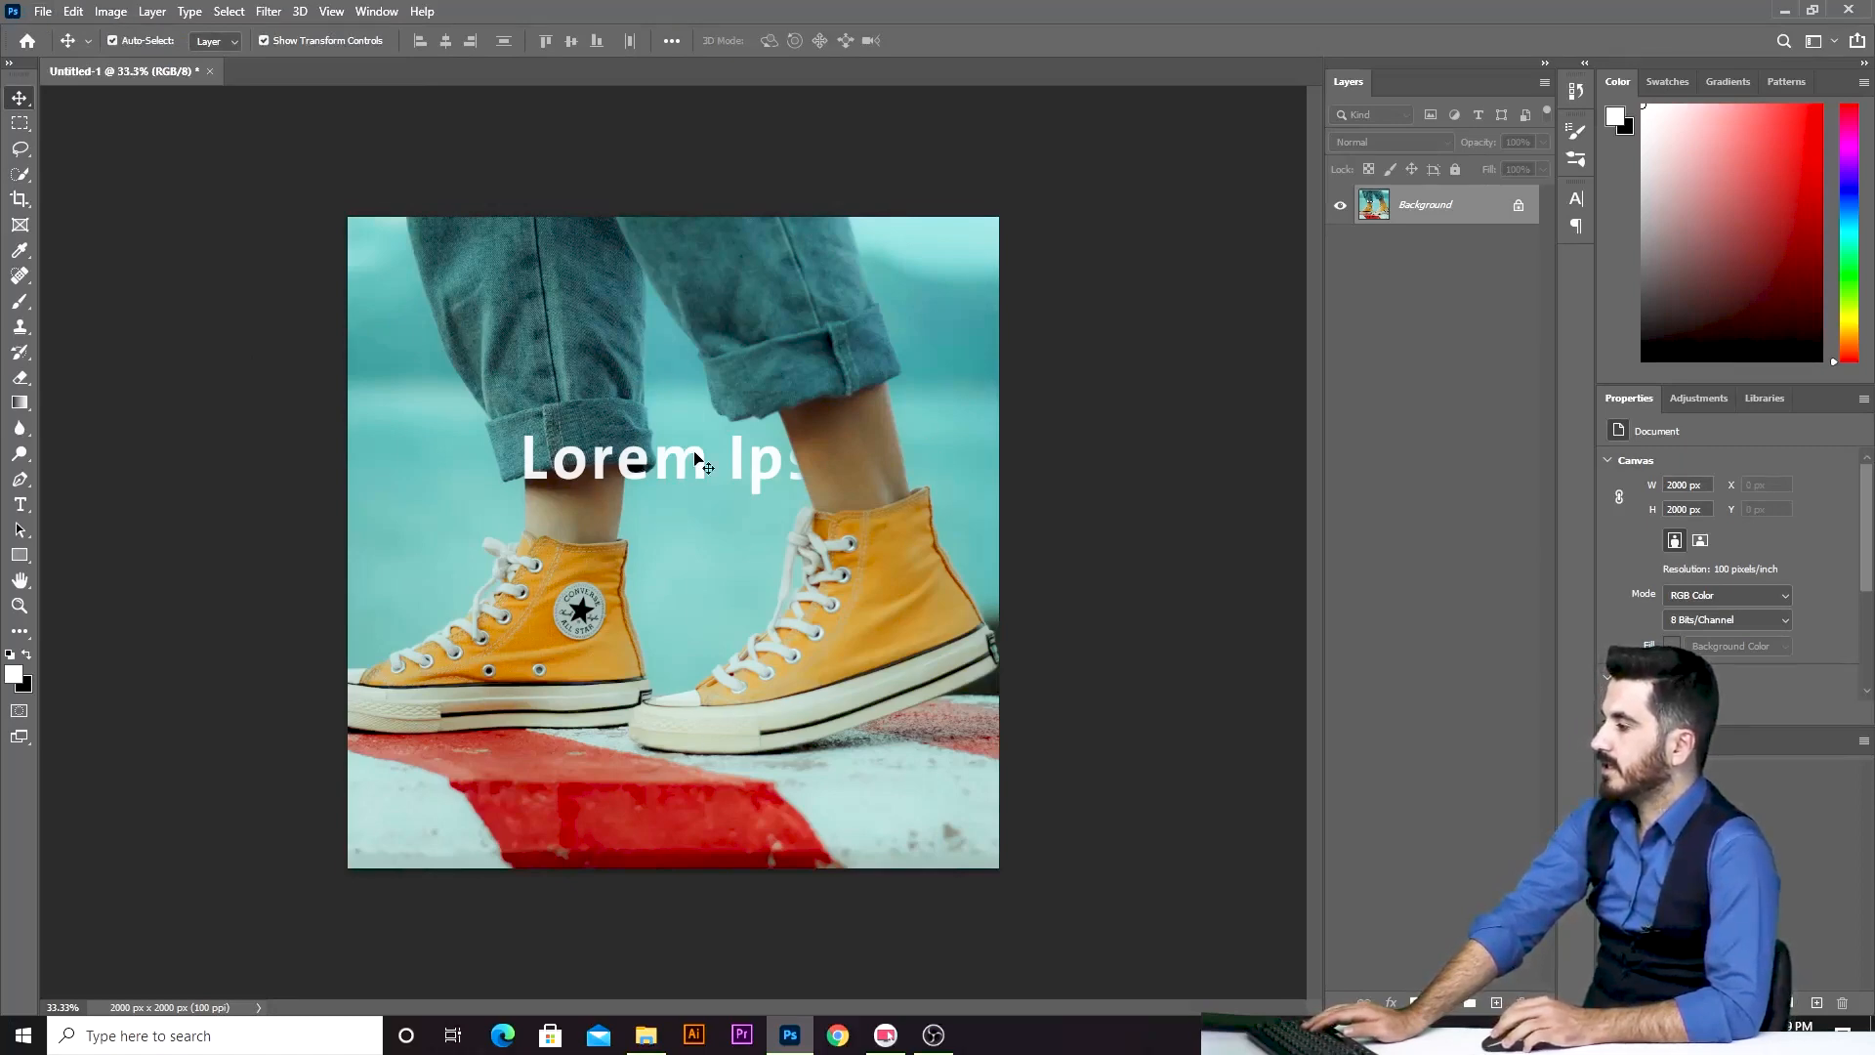
Set up an Export As of the flattened image with JPG as the file format.
click(37, 19)
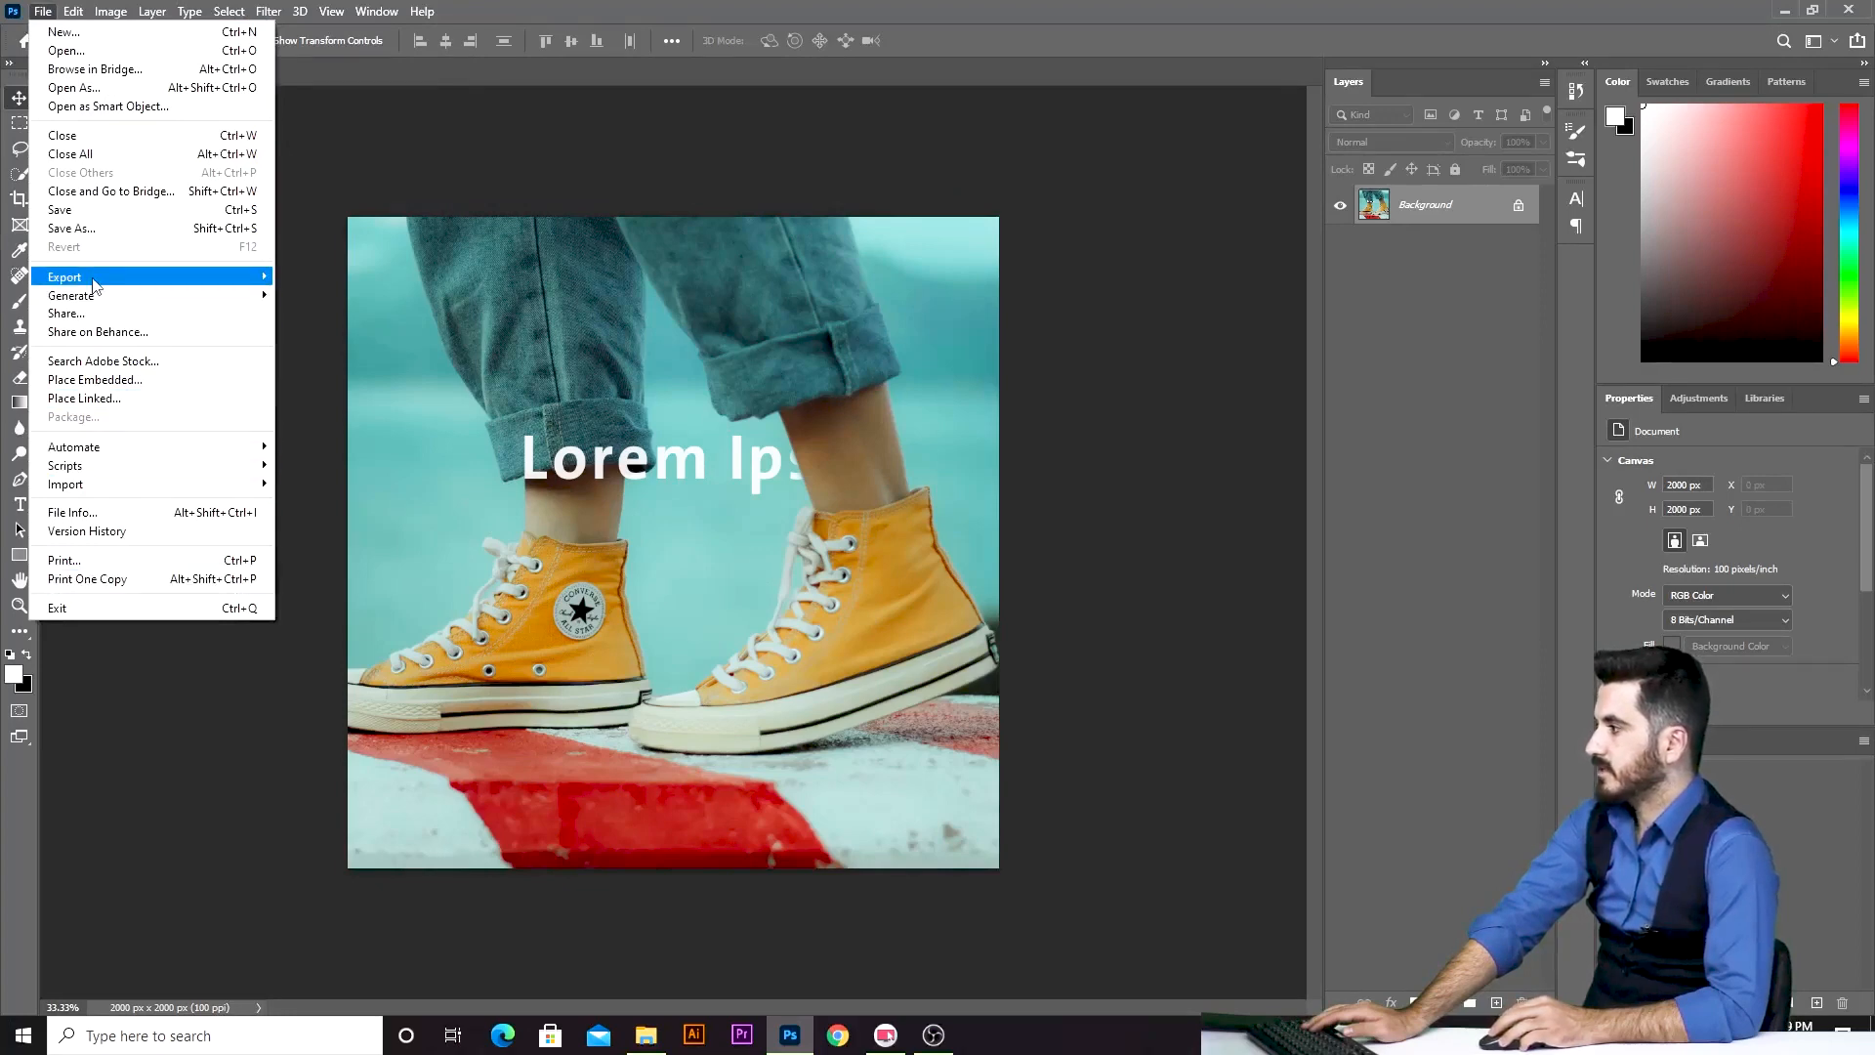
mouse_move(110, 278)
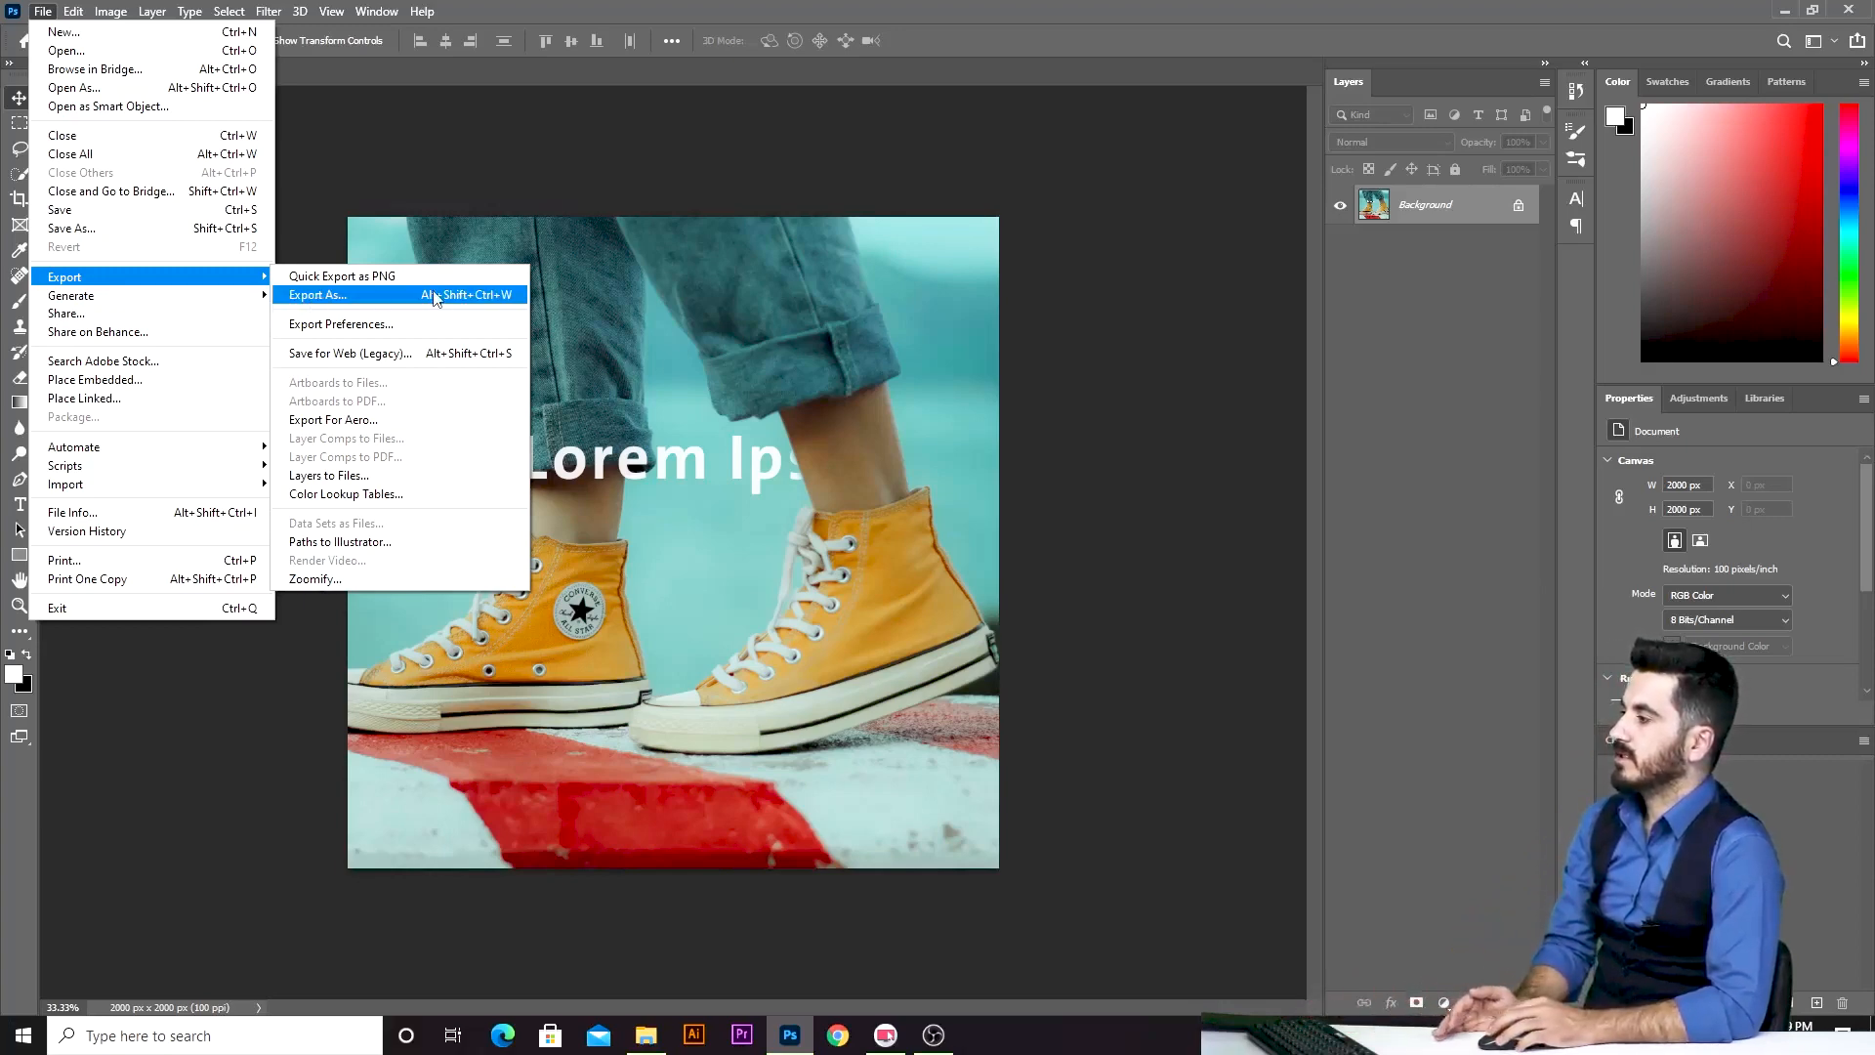
click(346, 296)
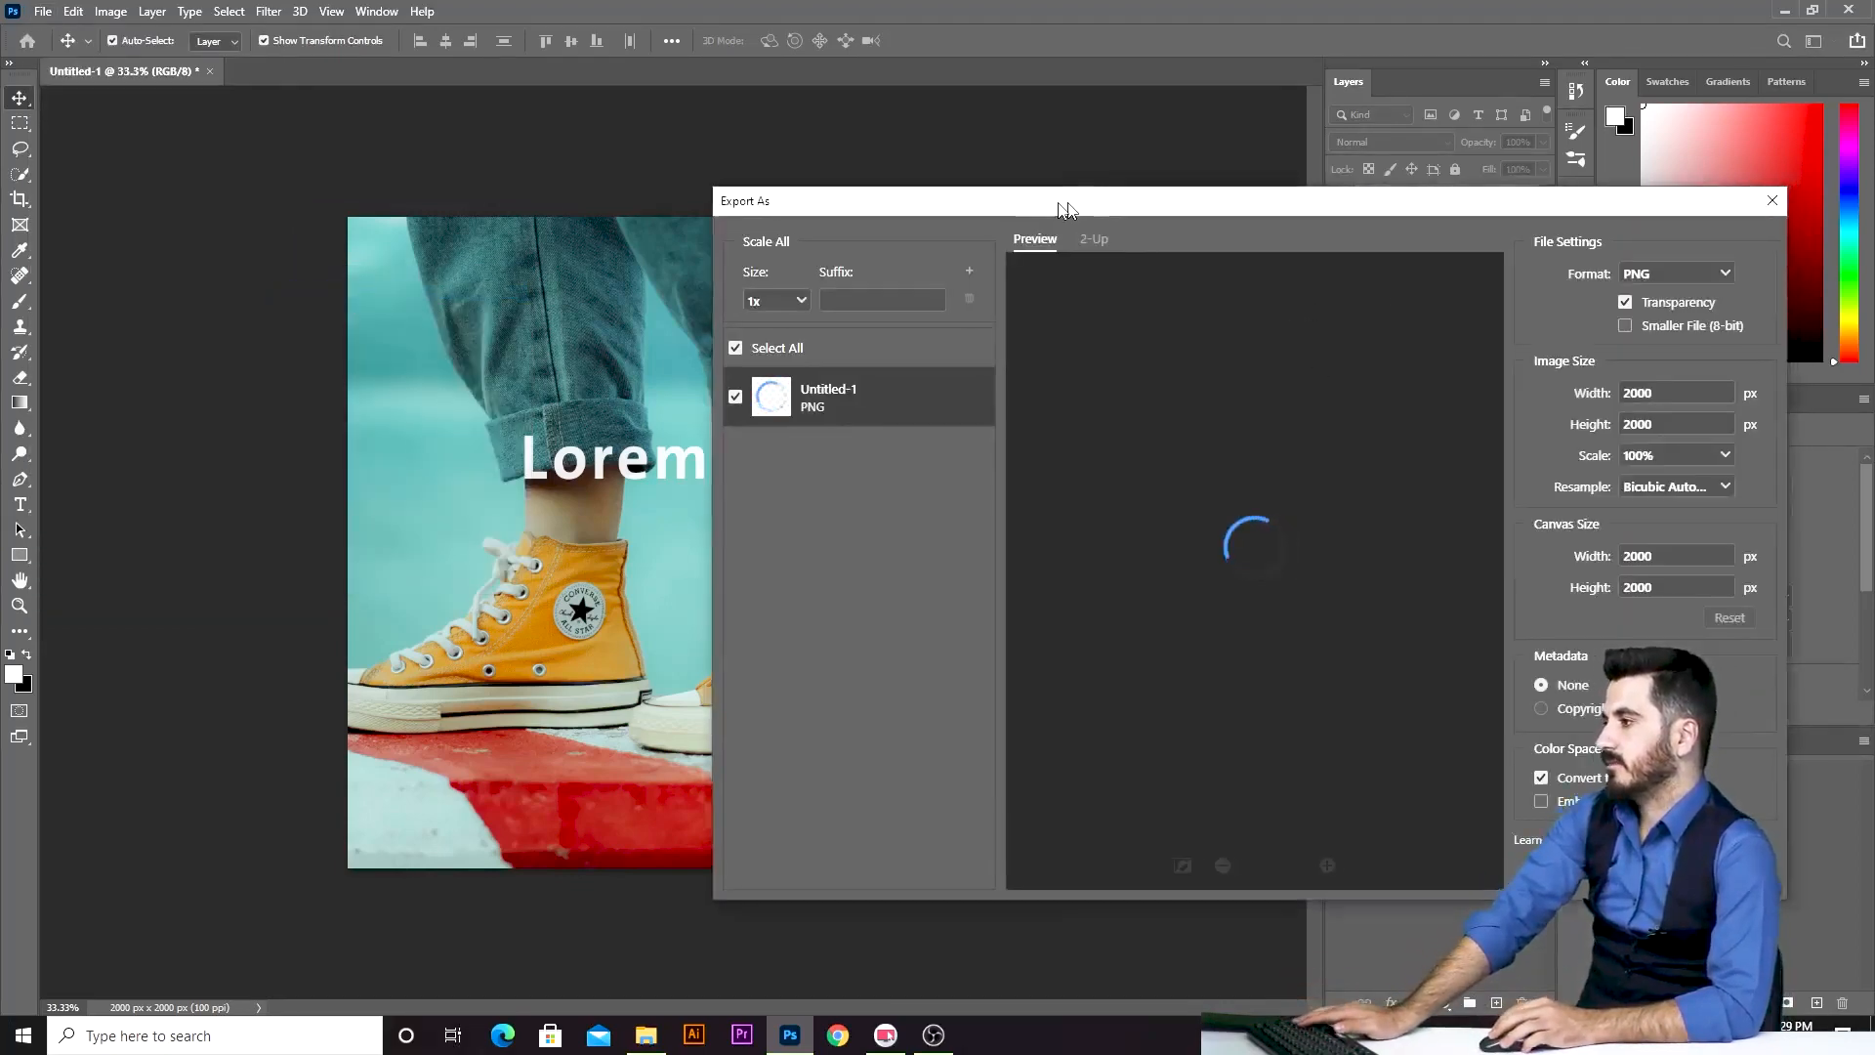
drag(1059, 195, 699, 102)
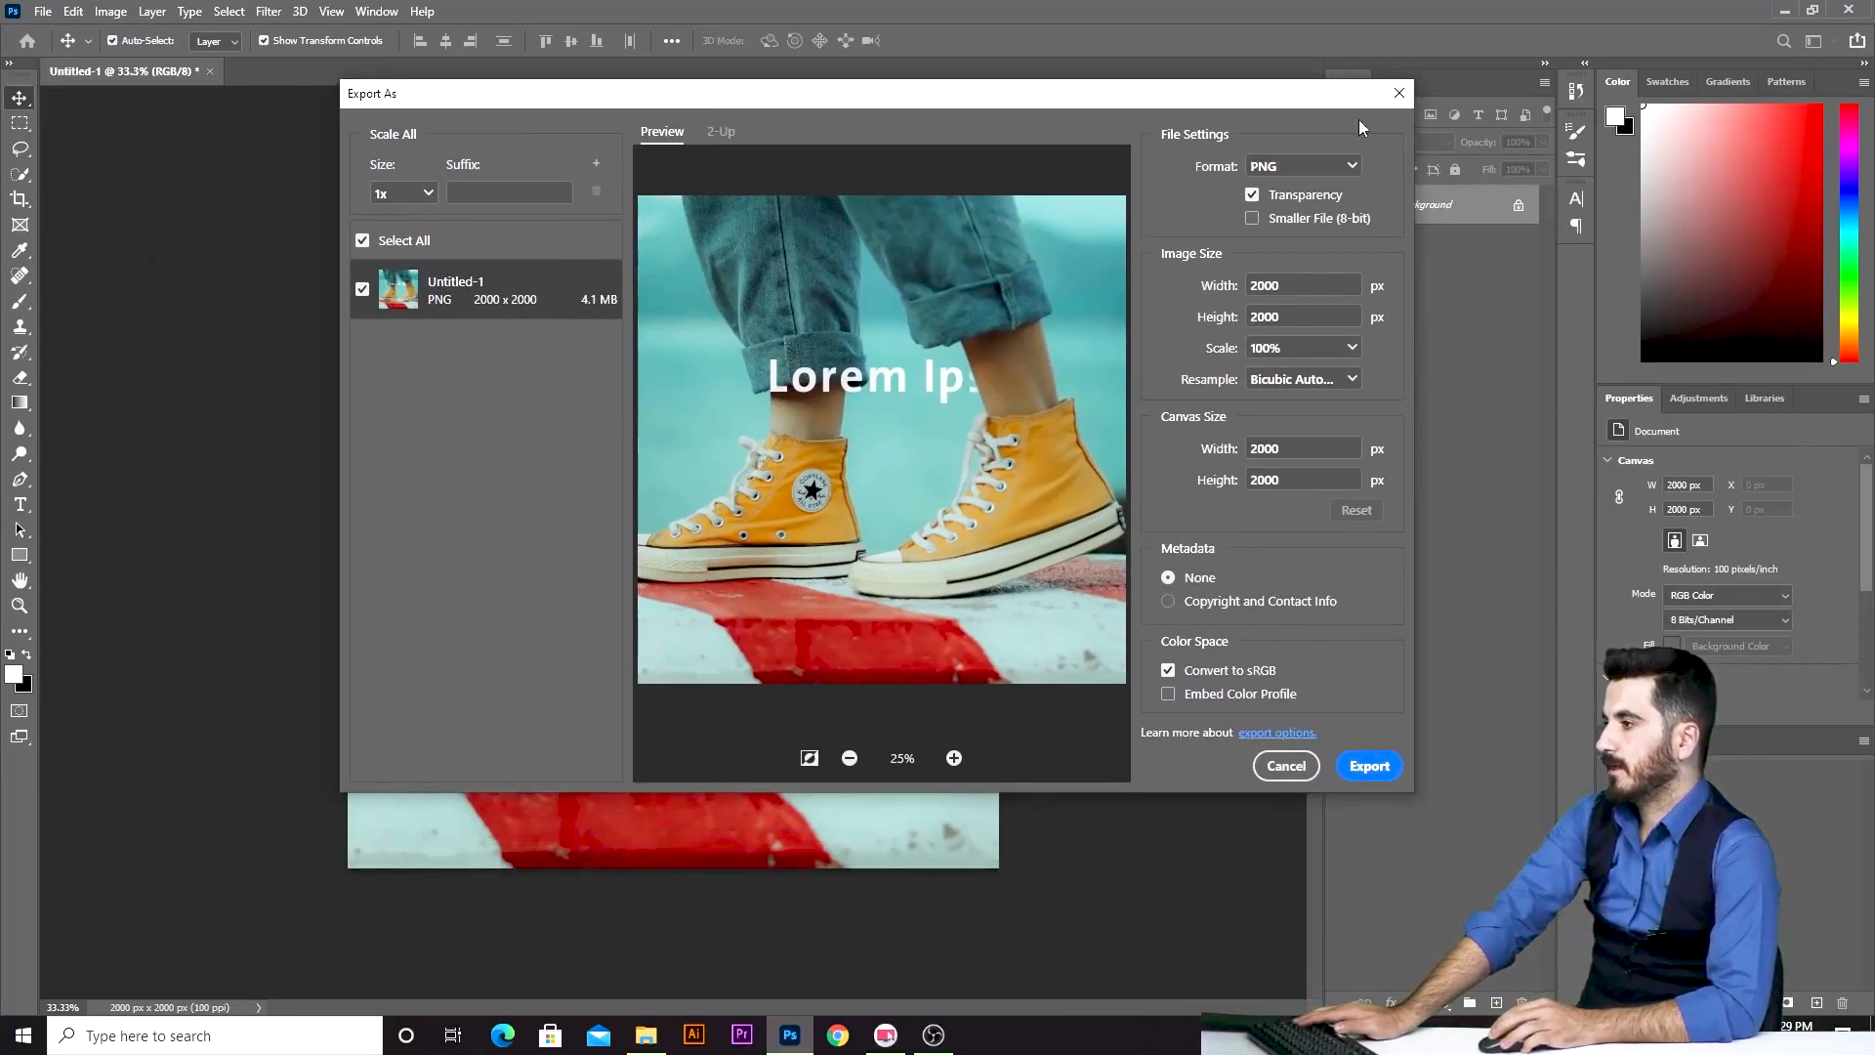
click(1321, 166)
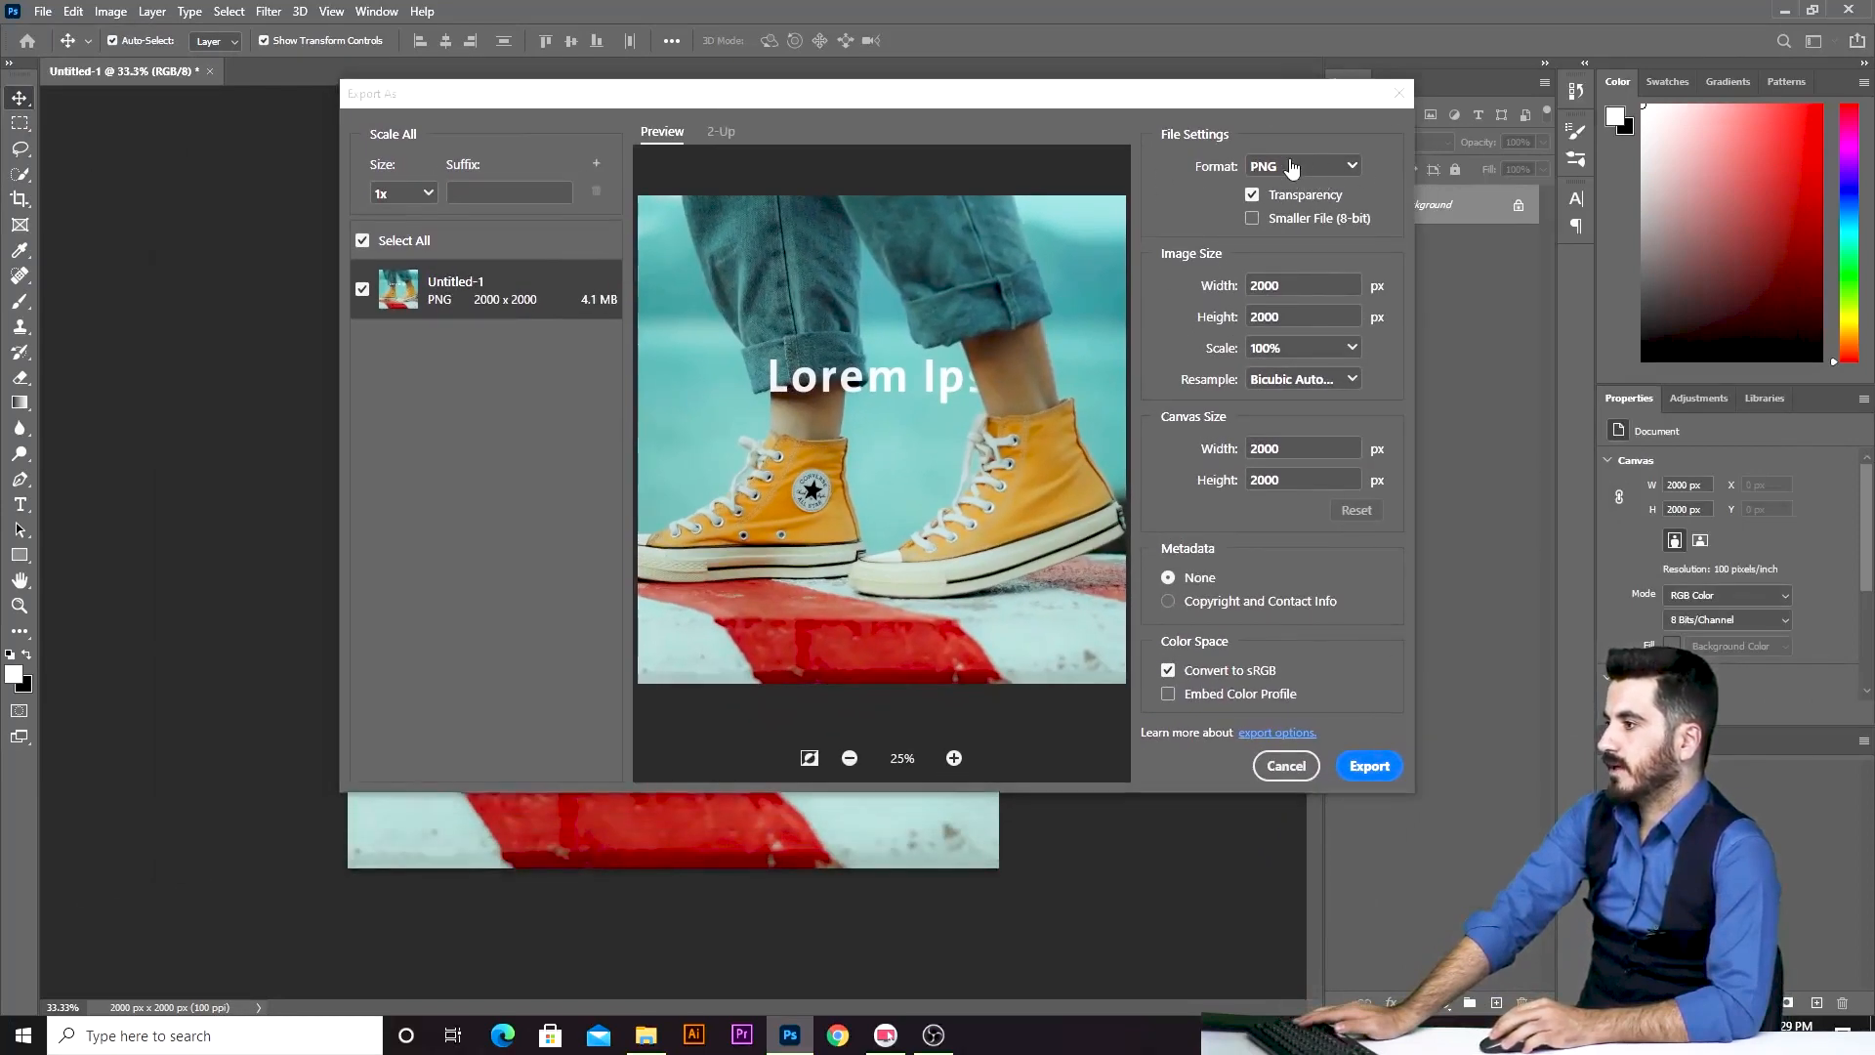
click(1318, 216)
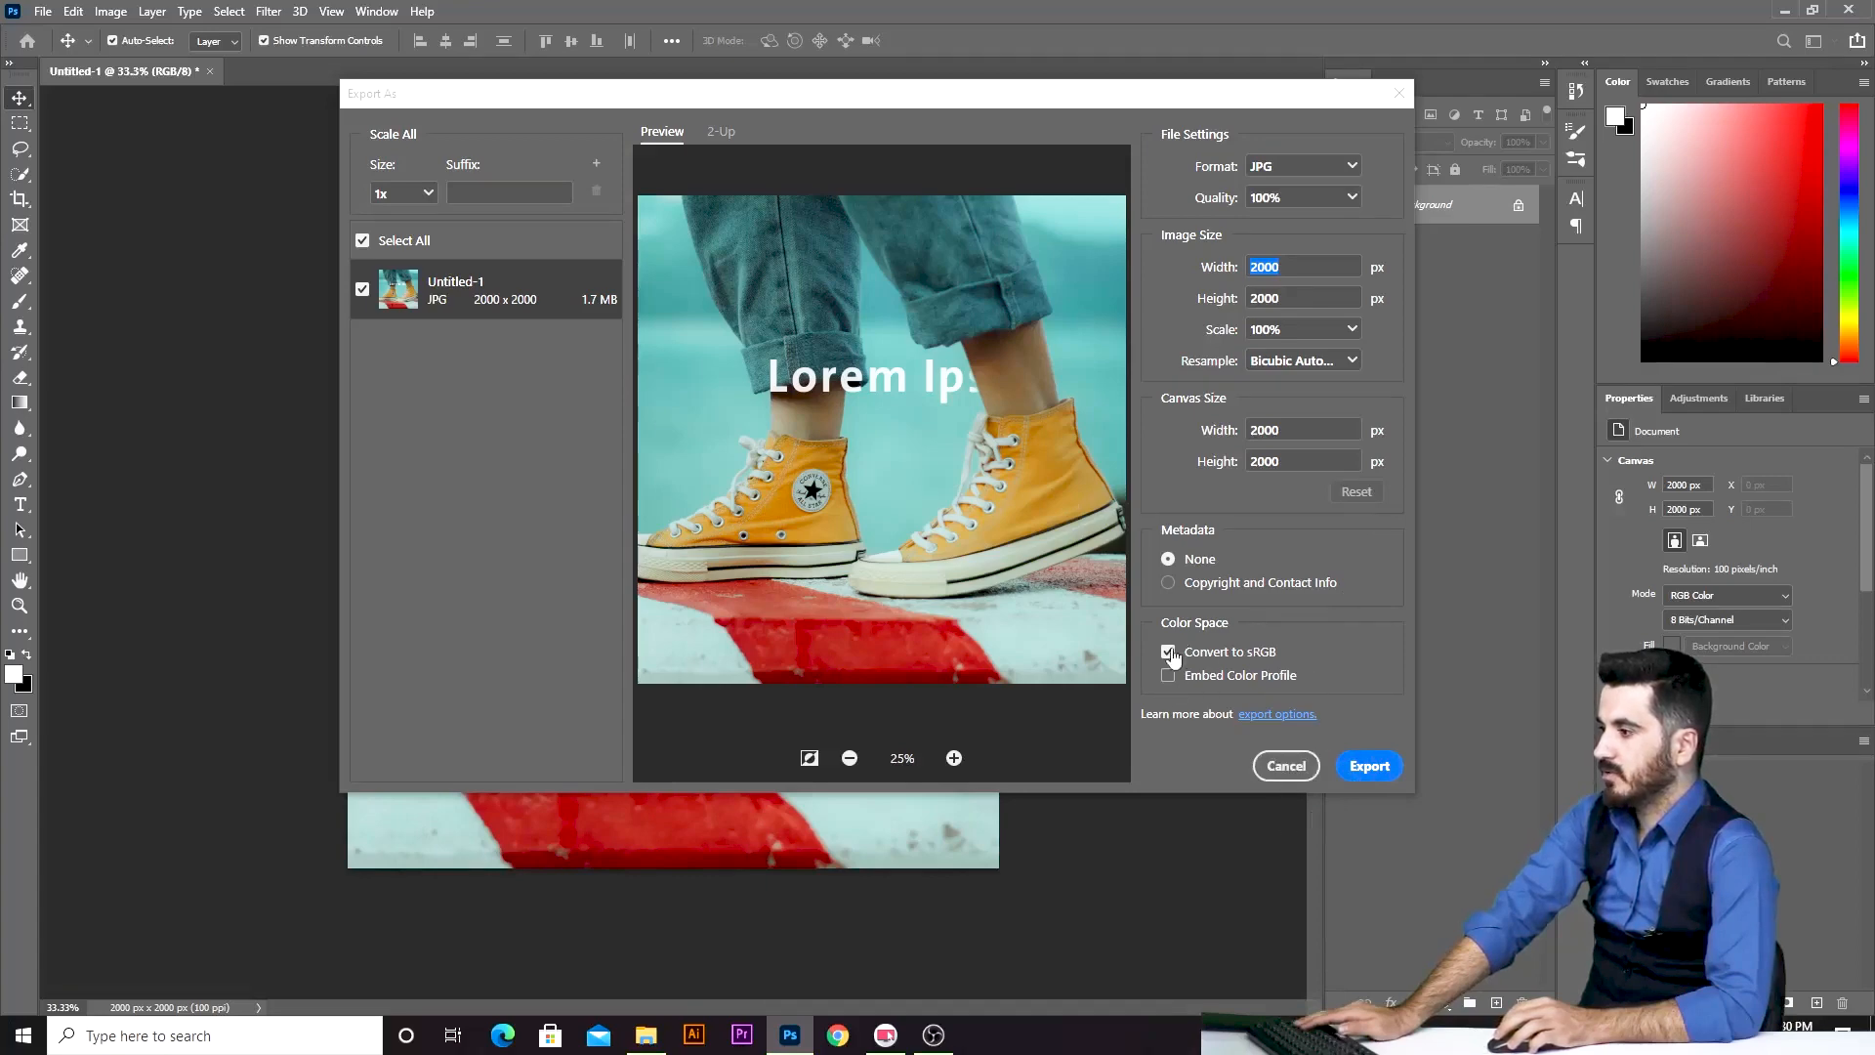
Proceed with the export, create a folder named export on the Desktop and open it as the save location.
click(1386, 774)
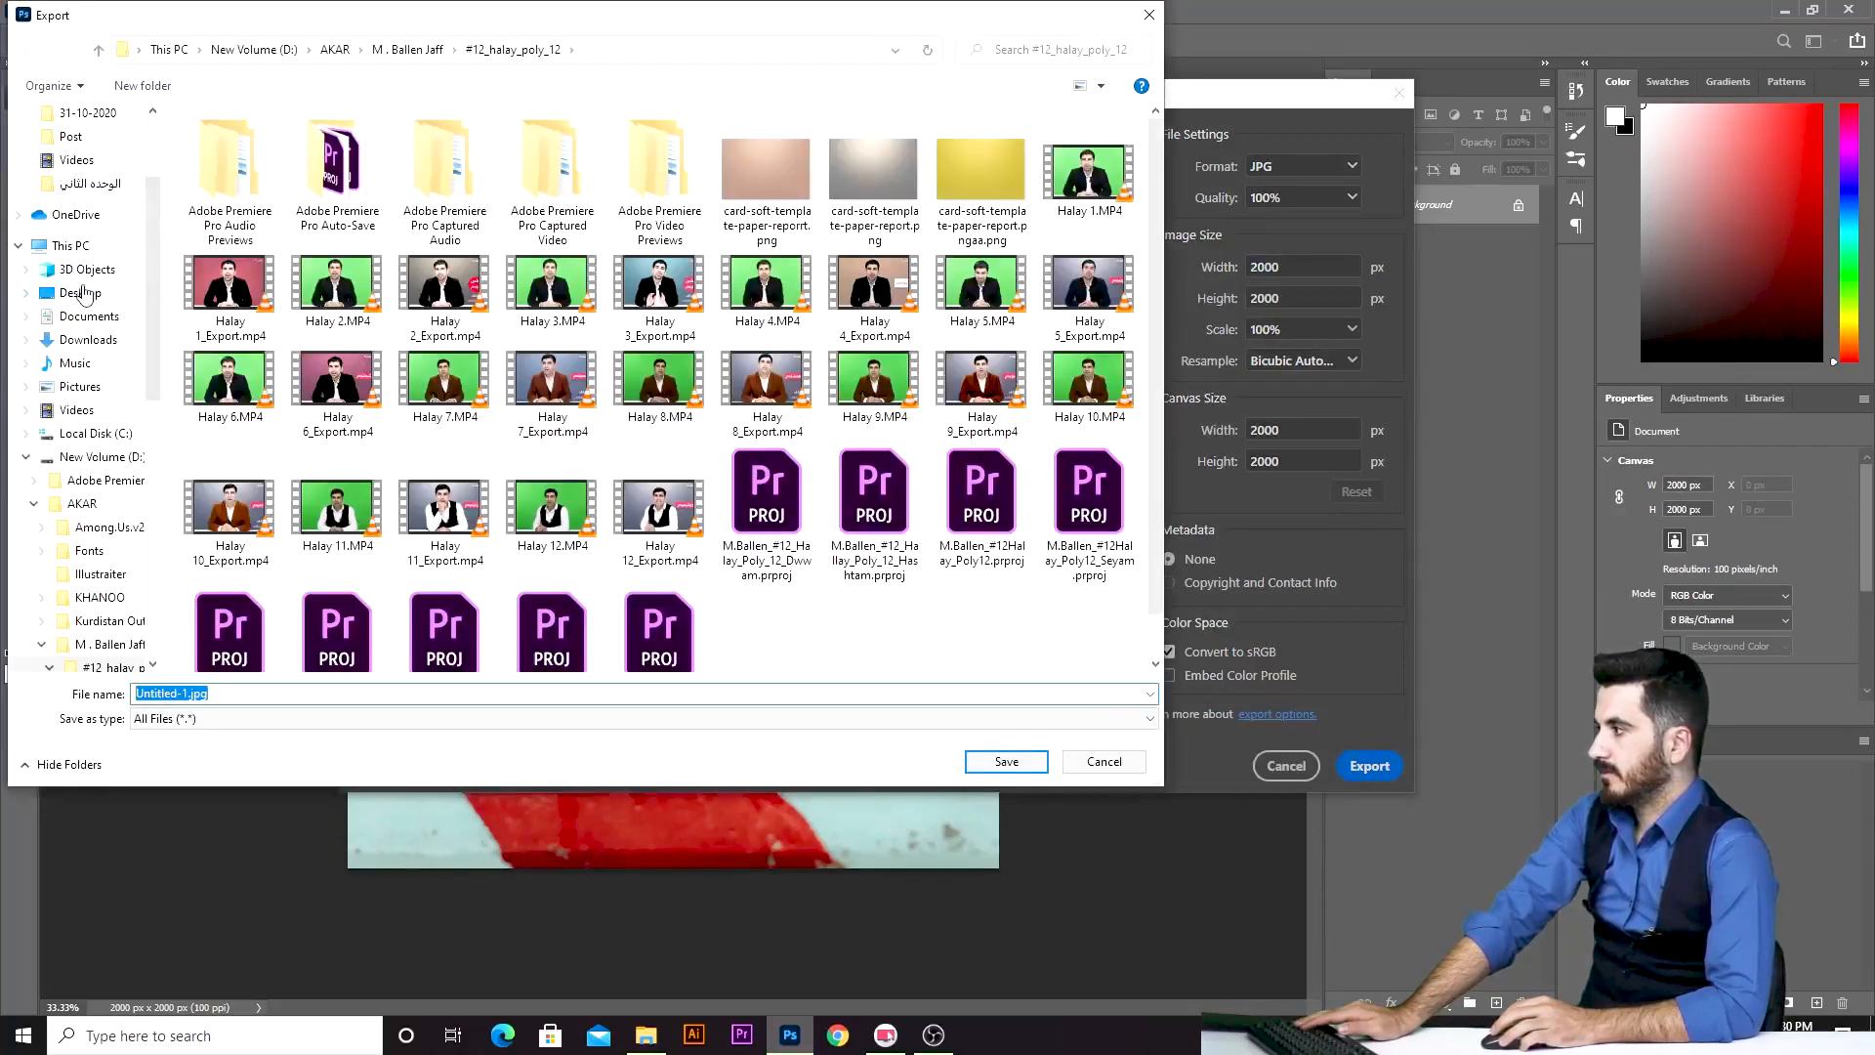
click(85, 293)
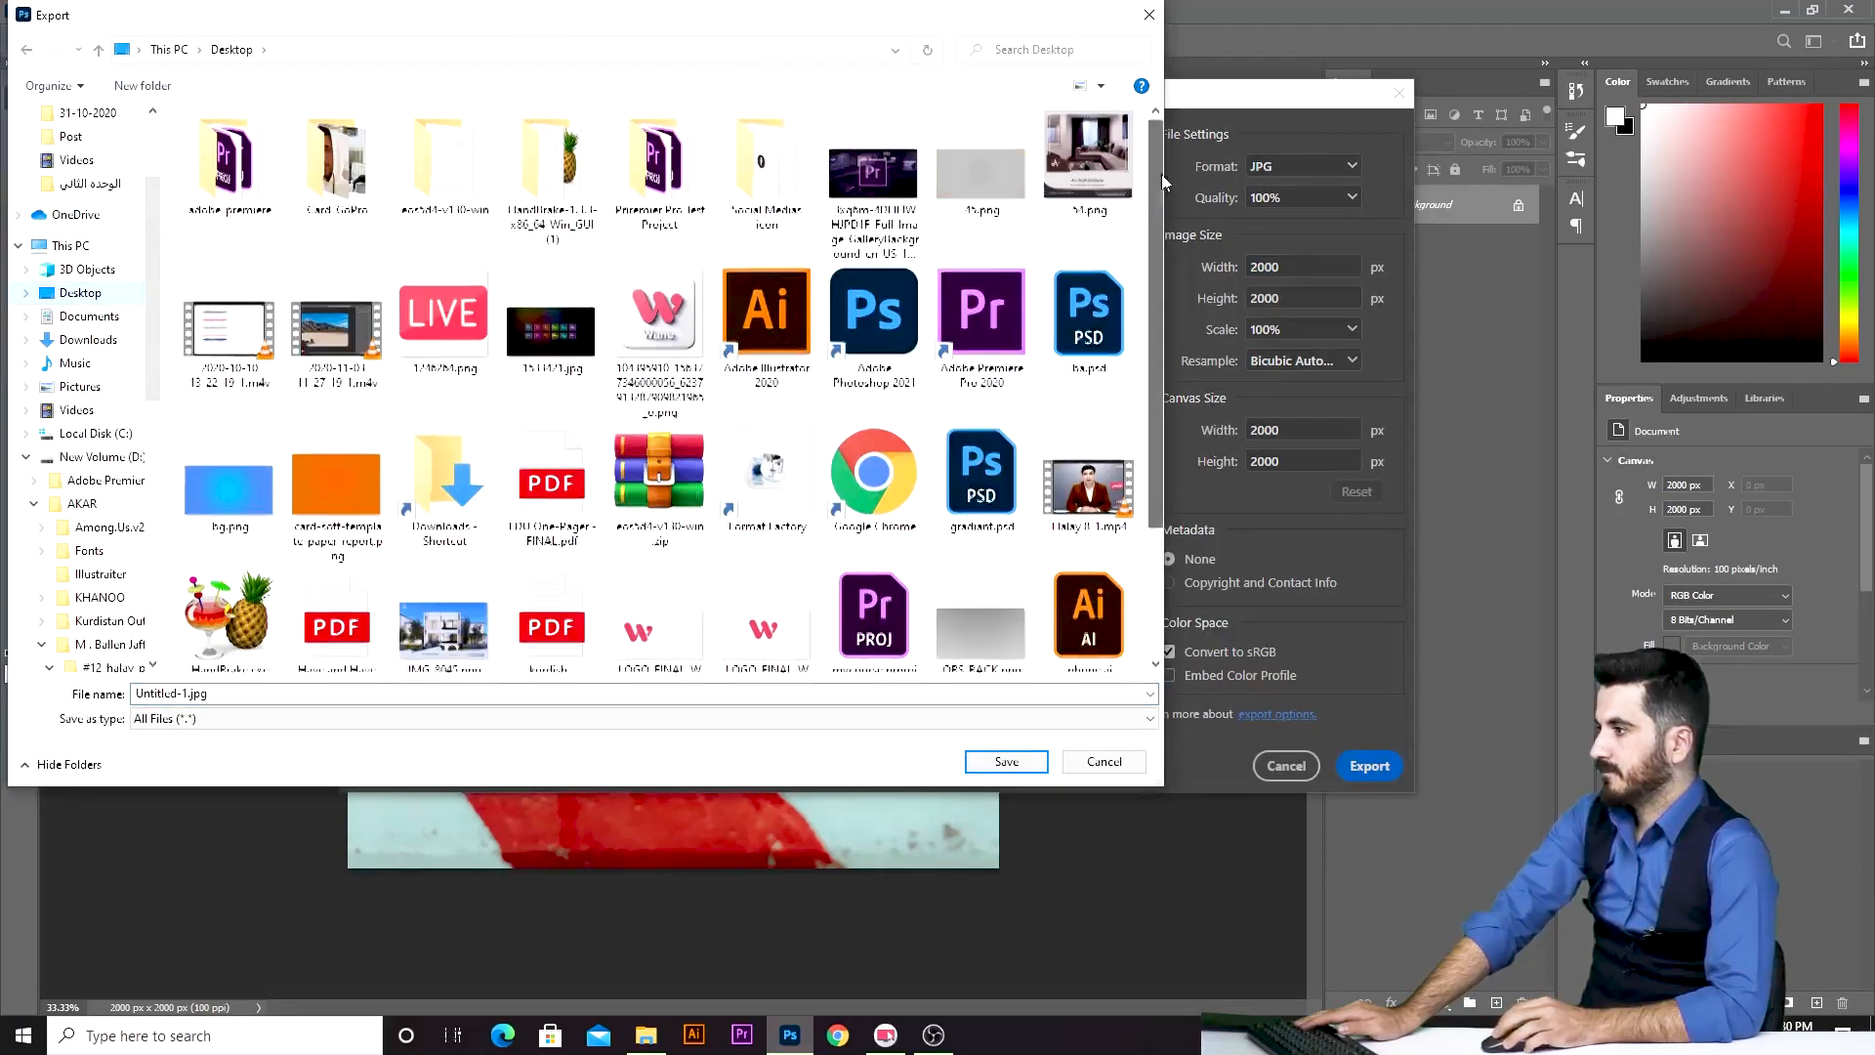
scroll(1142, 293, down, 2)
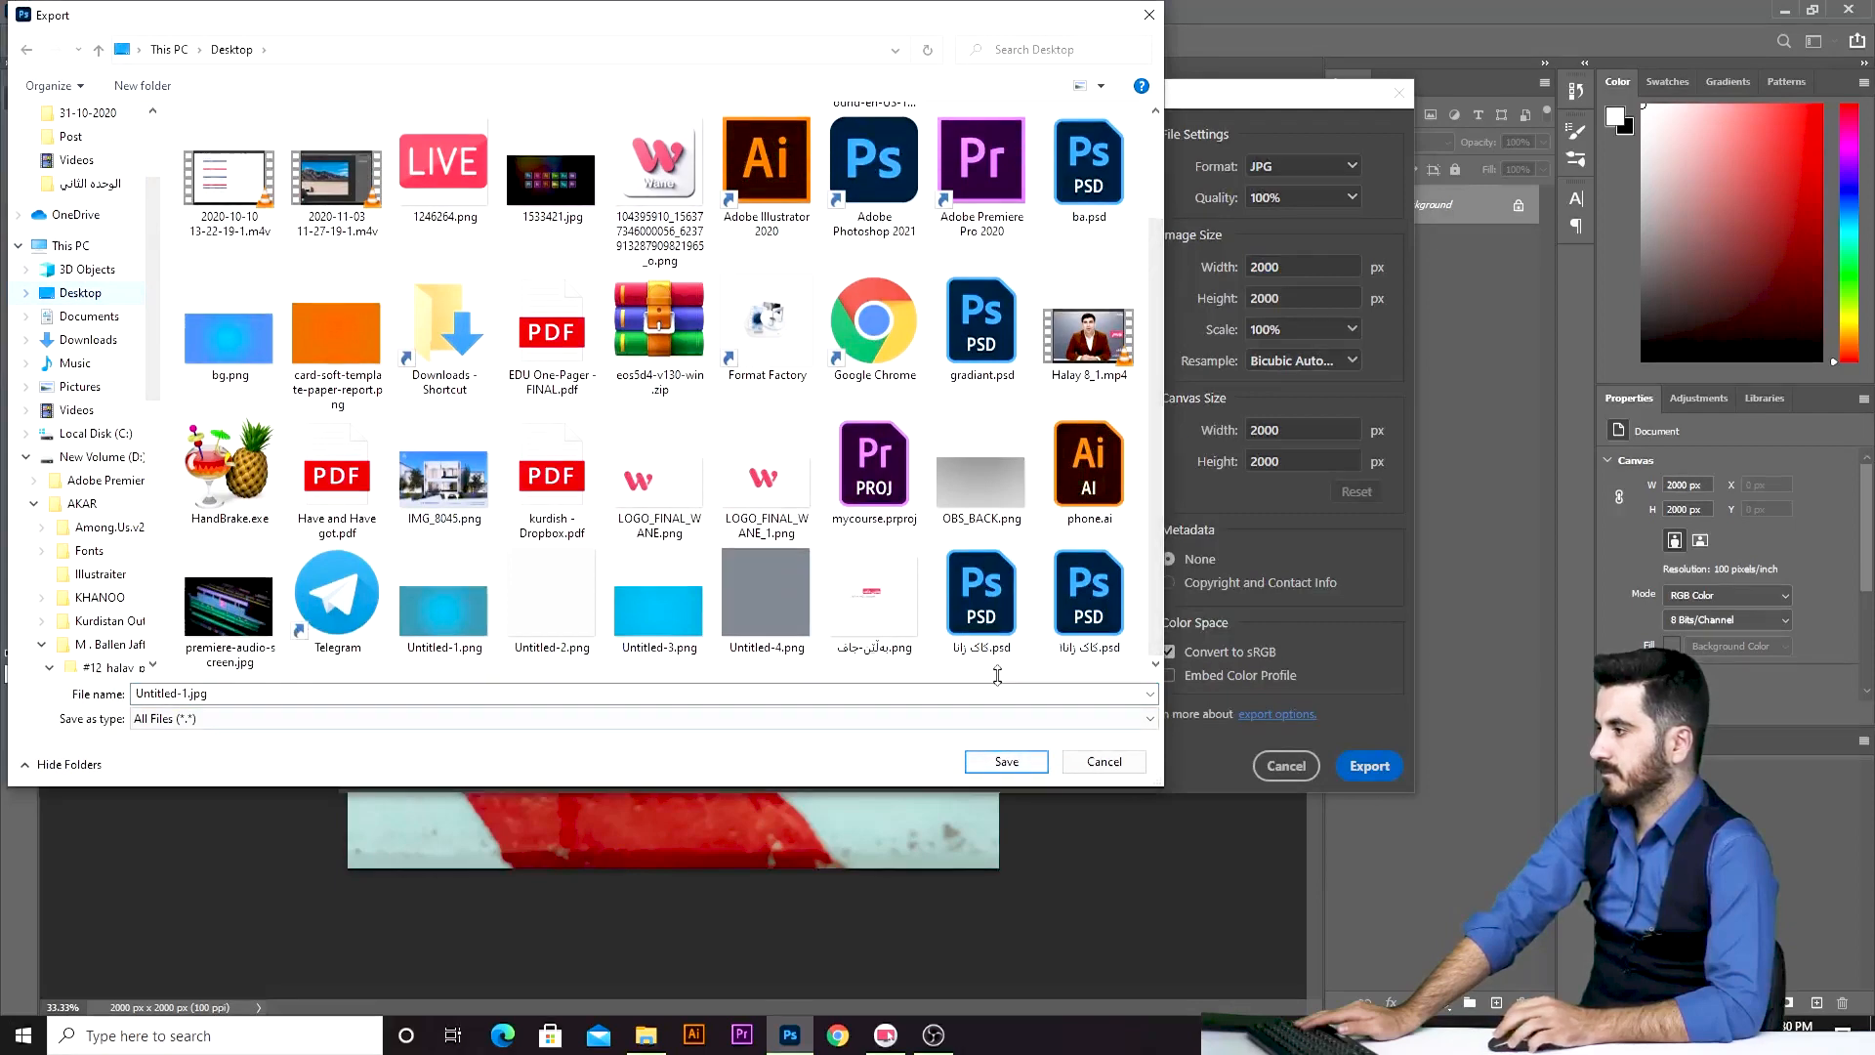
right_click(942, 419)
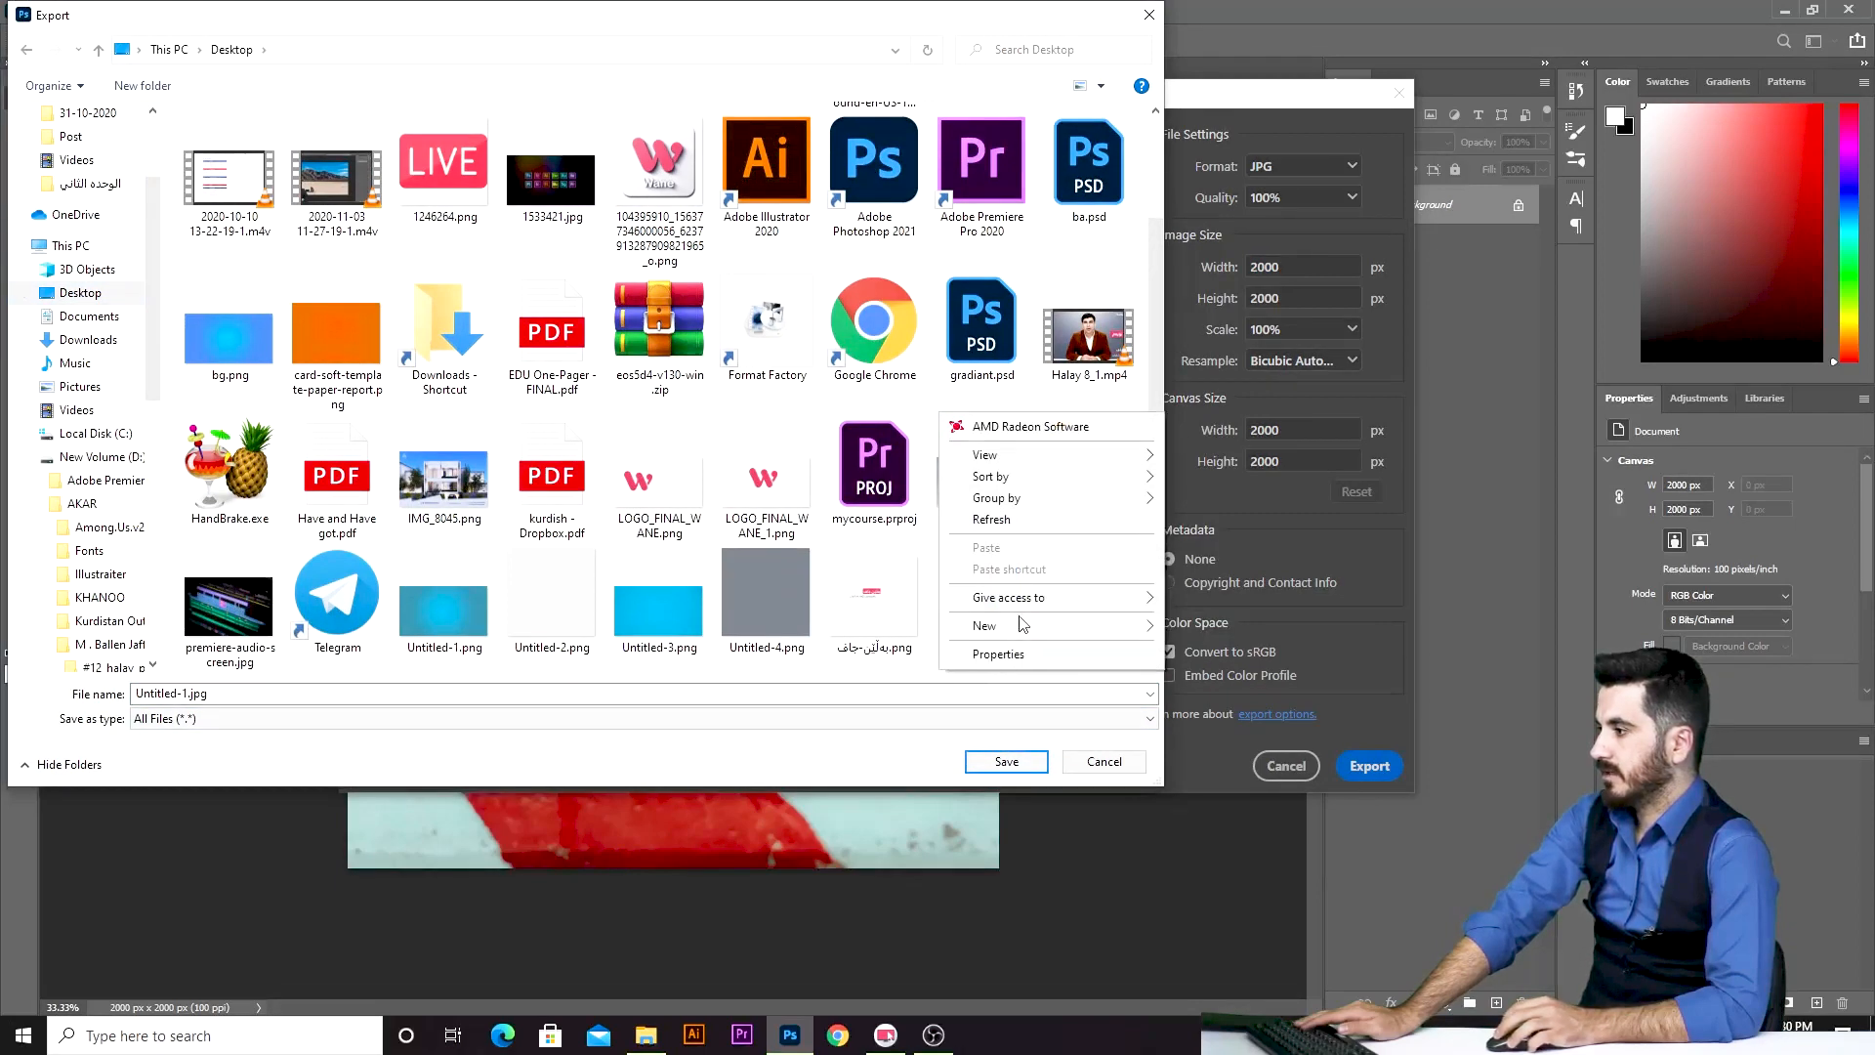
mouse_move(1054, 622)
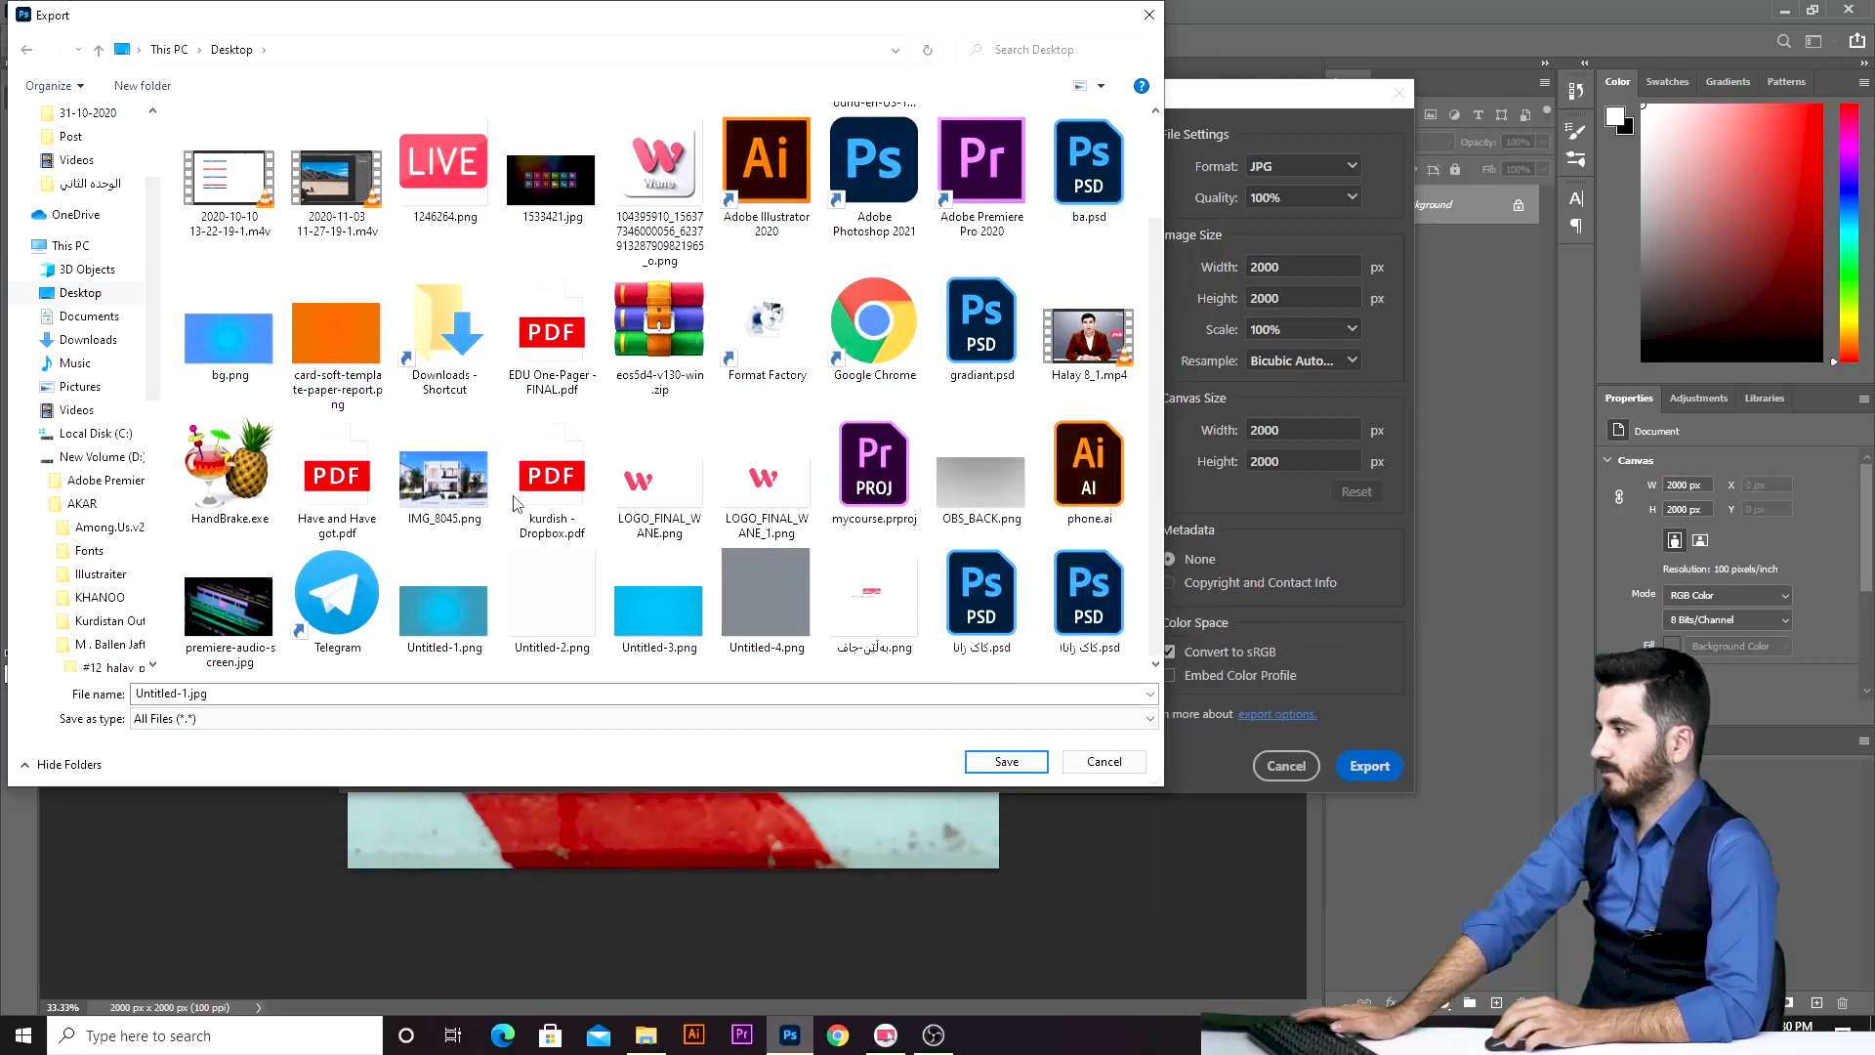
key(ctrl+shift+n)
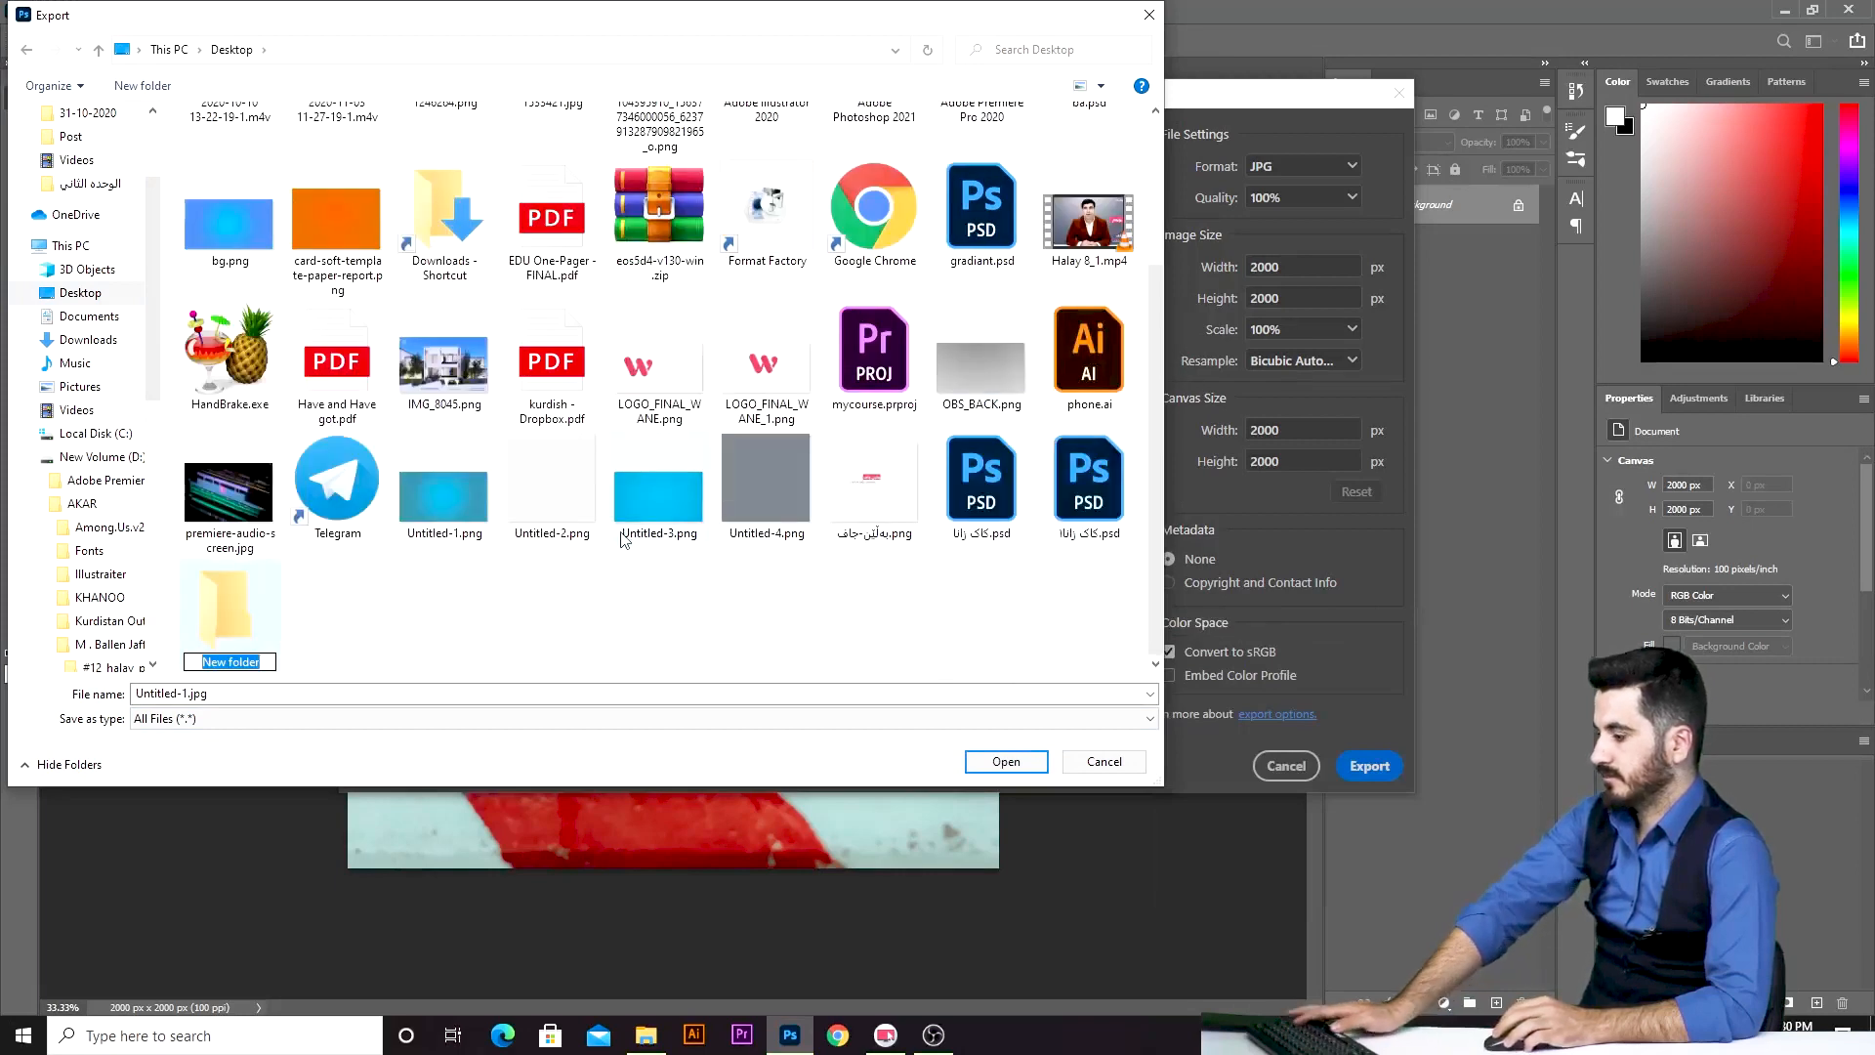
text(export)
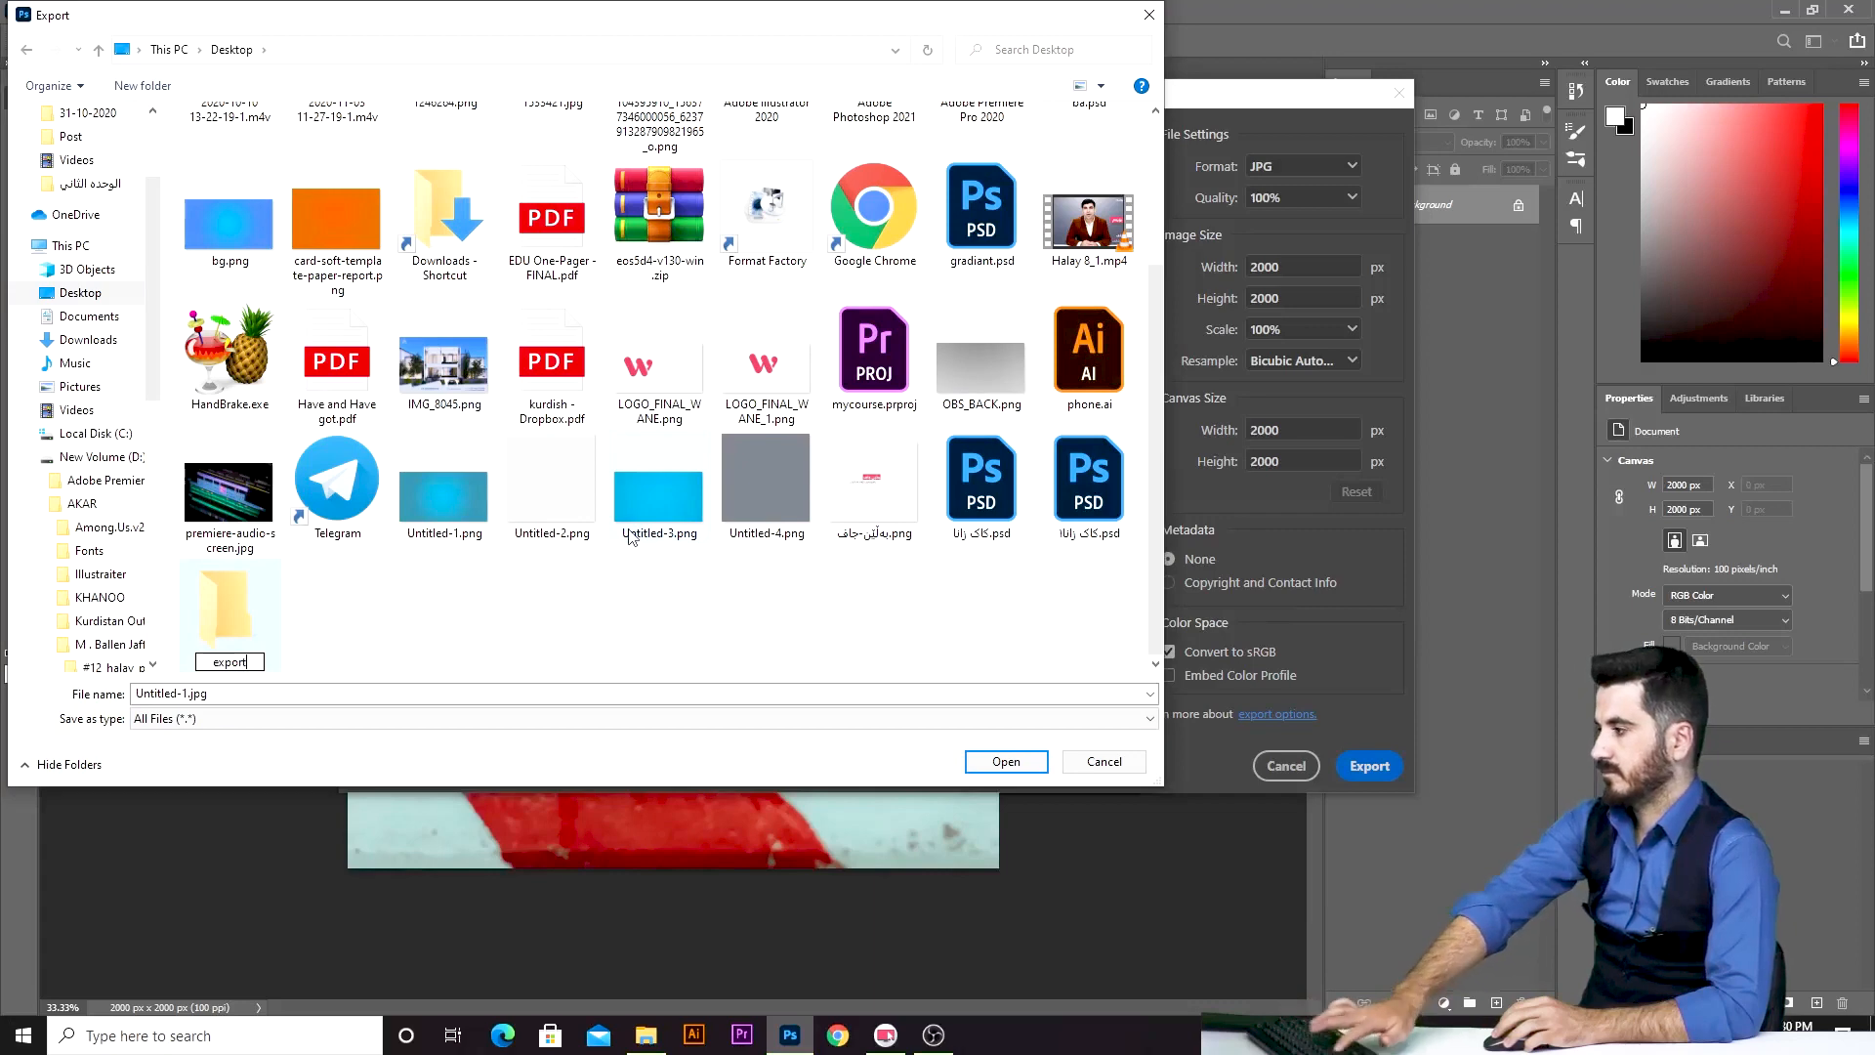
key(Return)
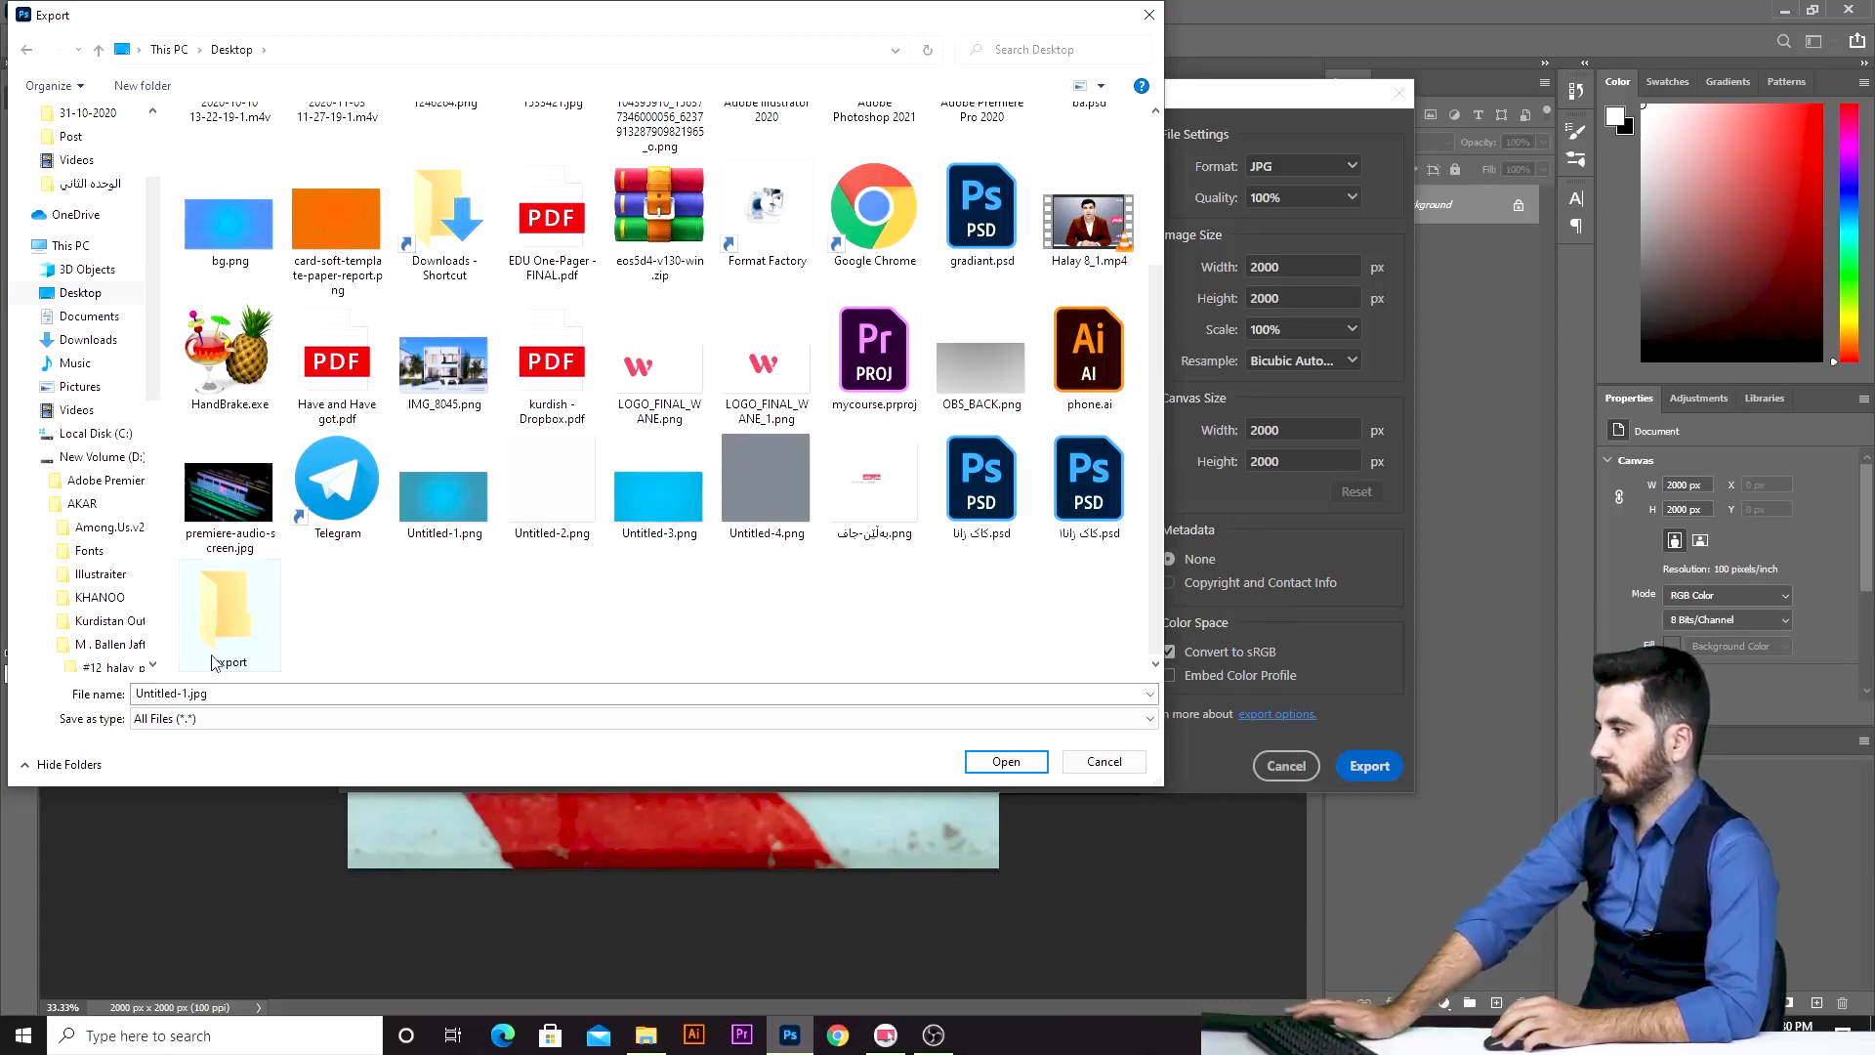
key(Return)
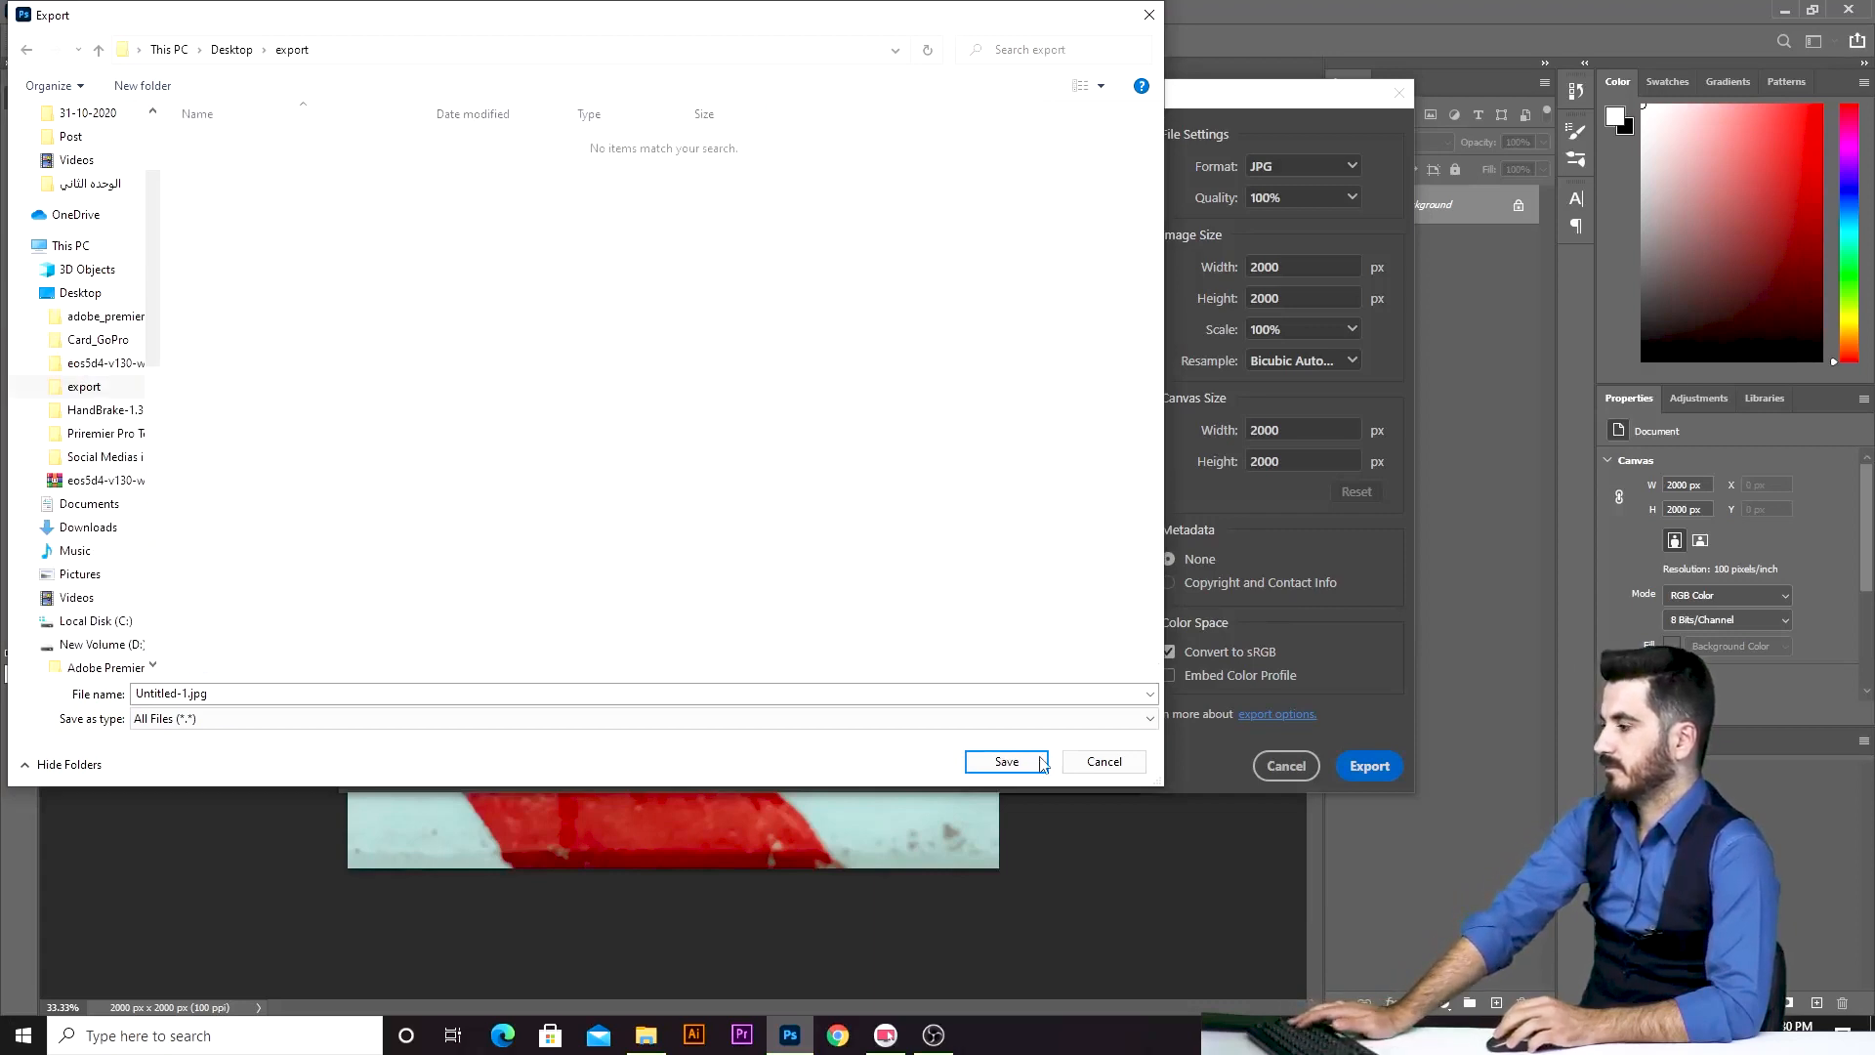
Name the exported file image_jpg and save it in the export folder.
click(363, 695)
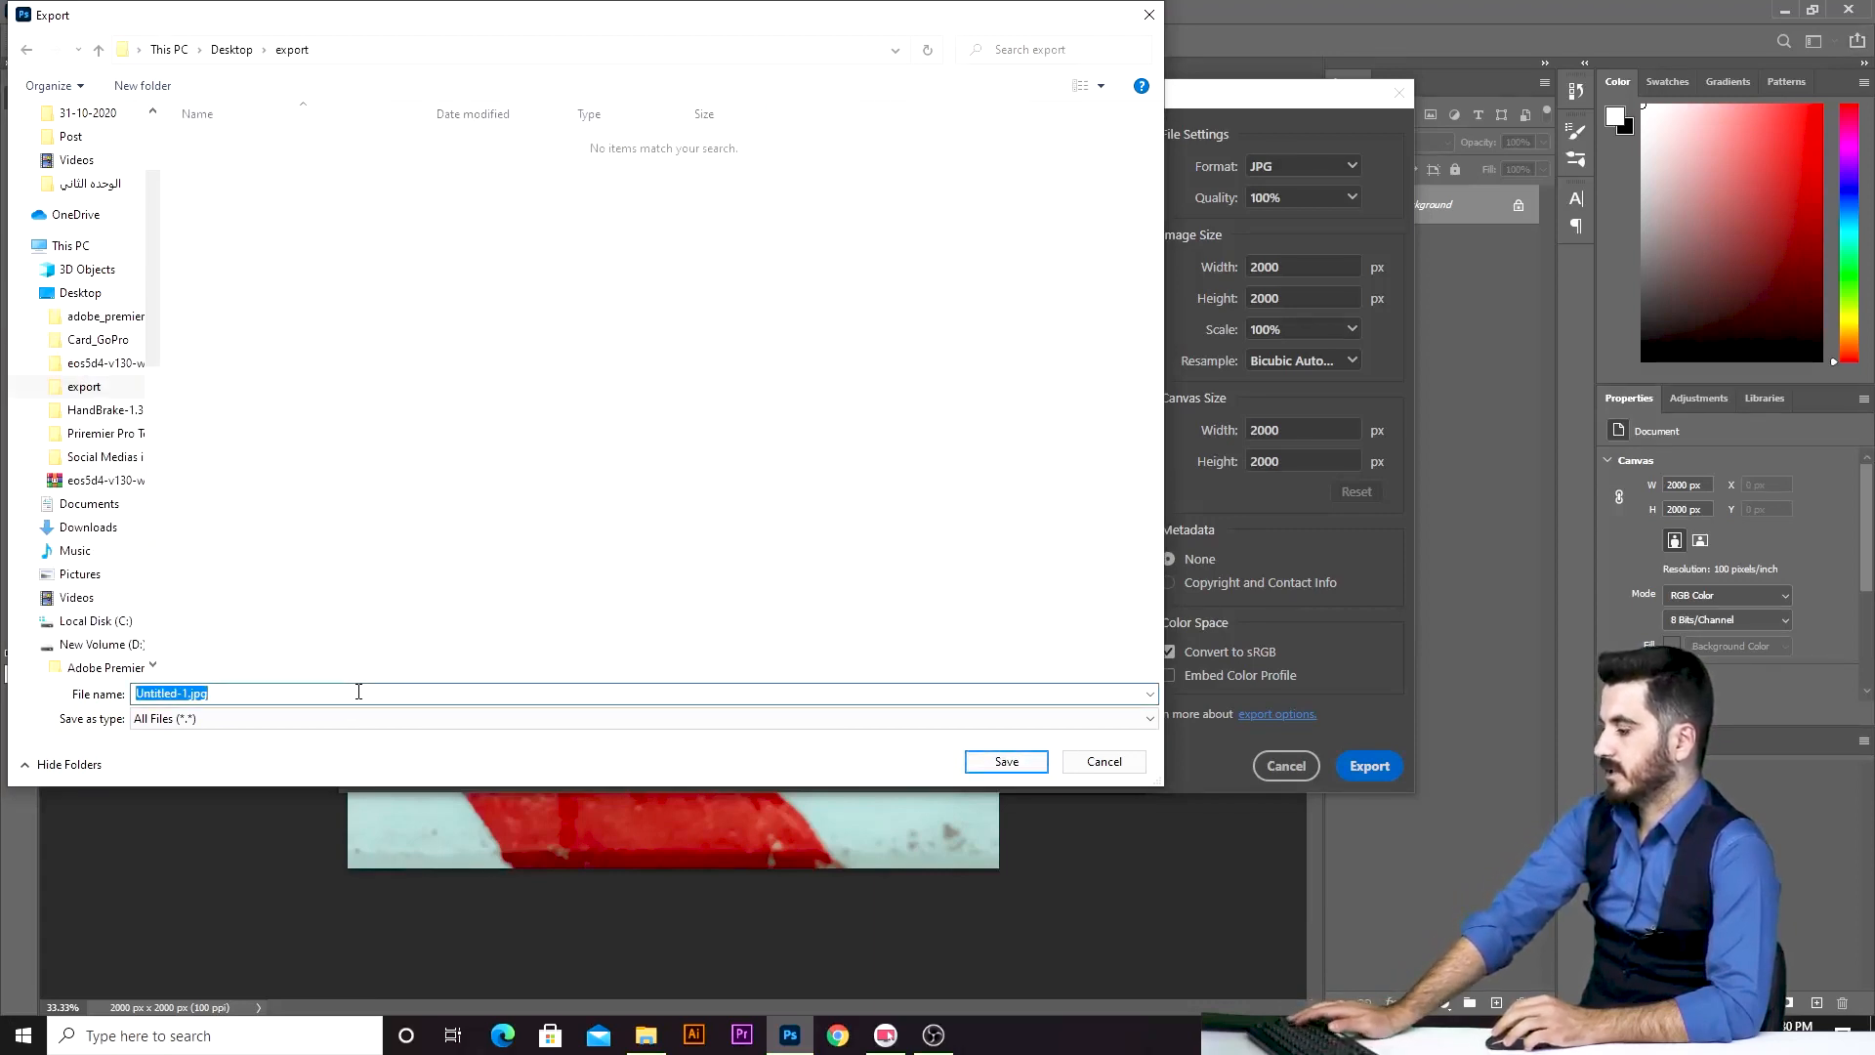
text(j)
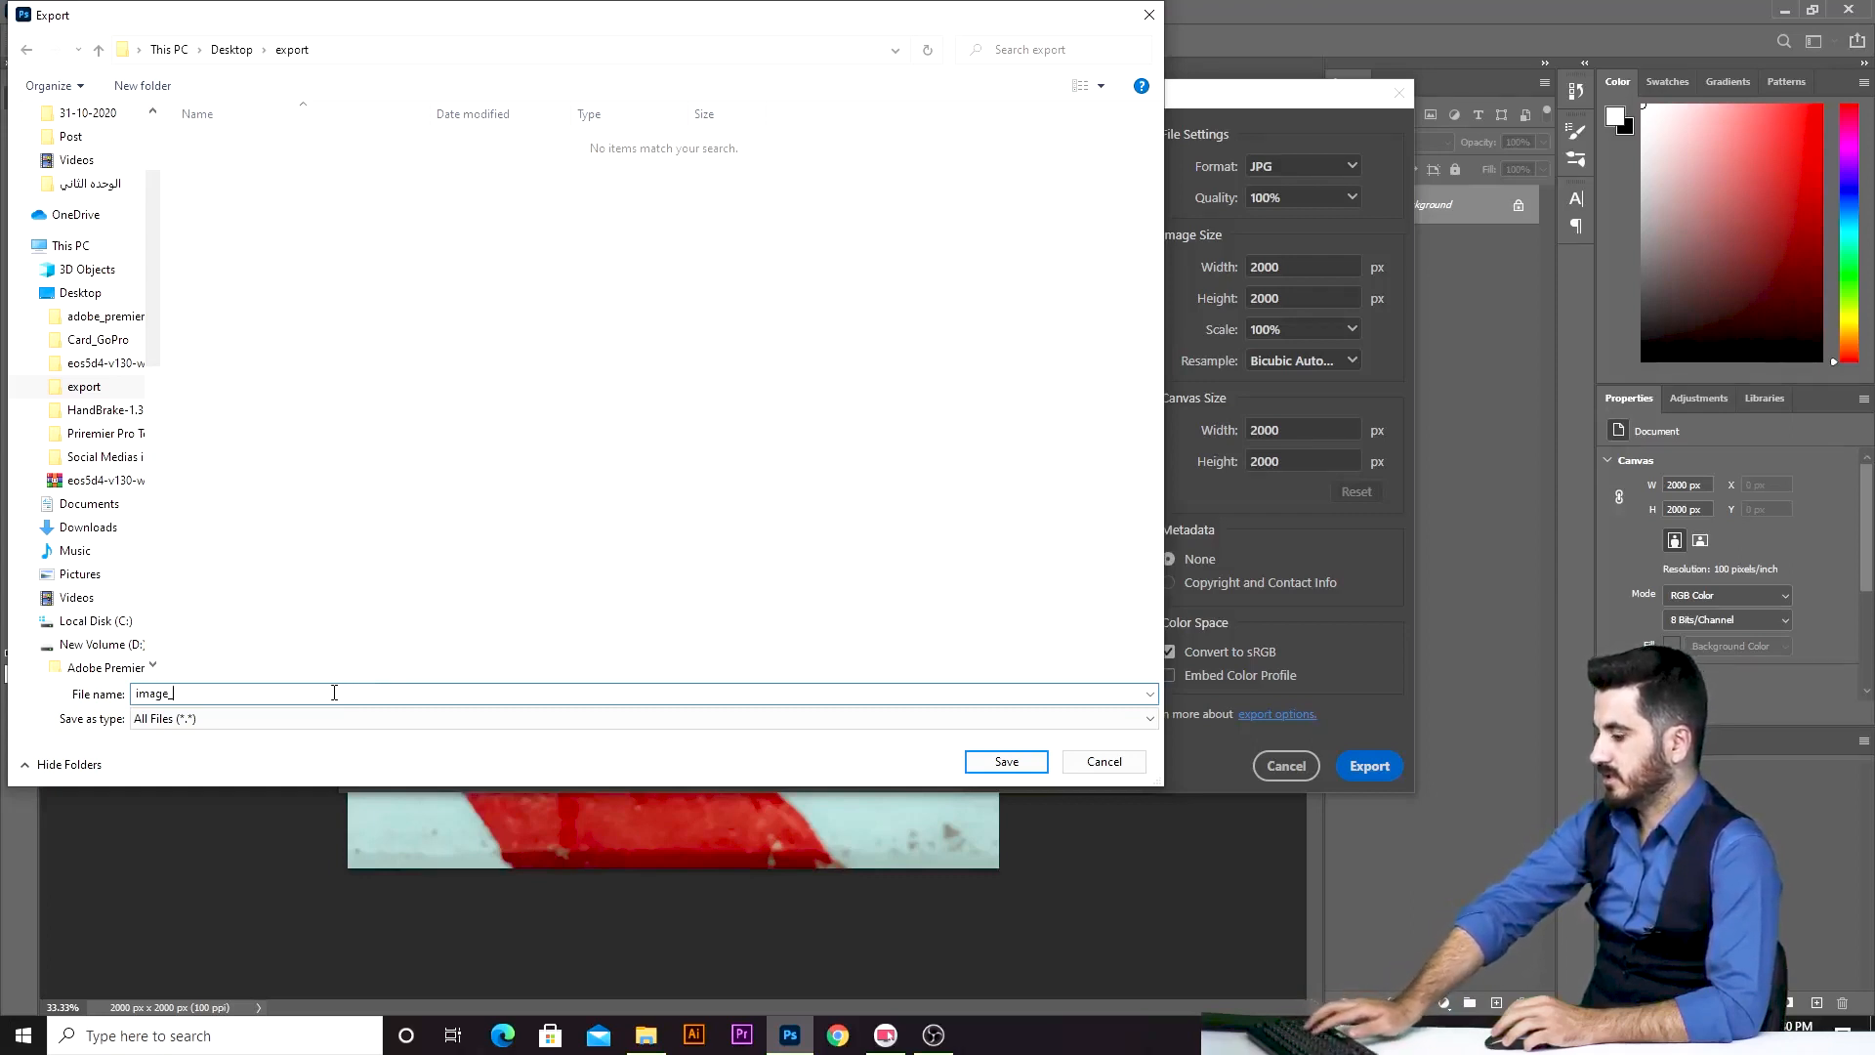
click(1008, 759)
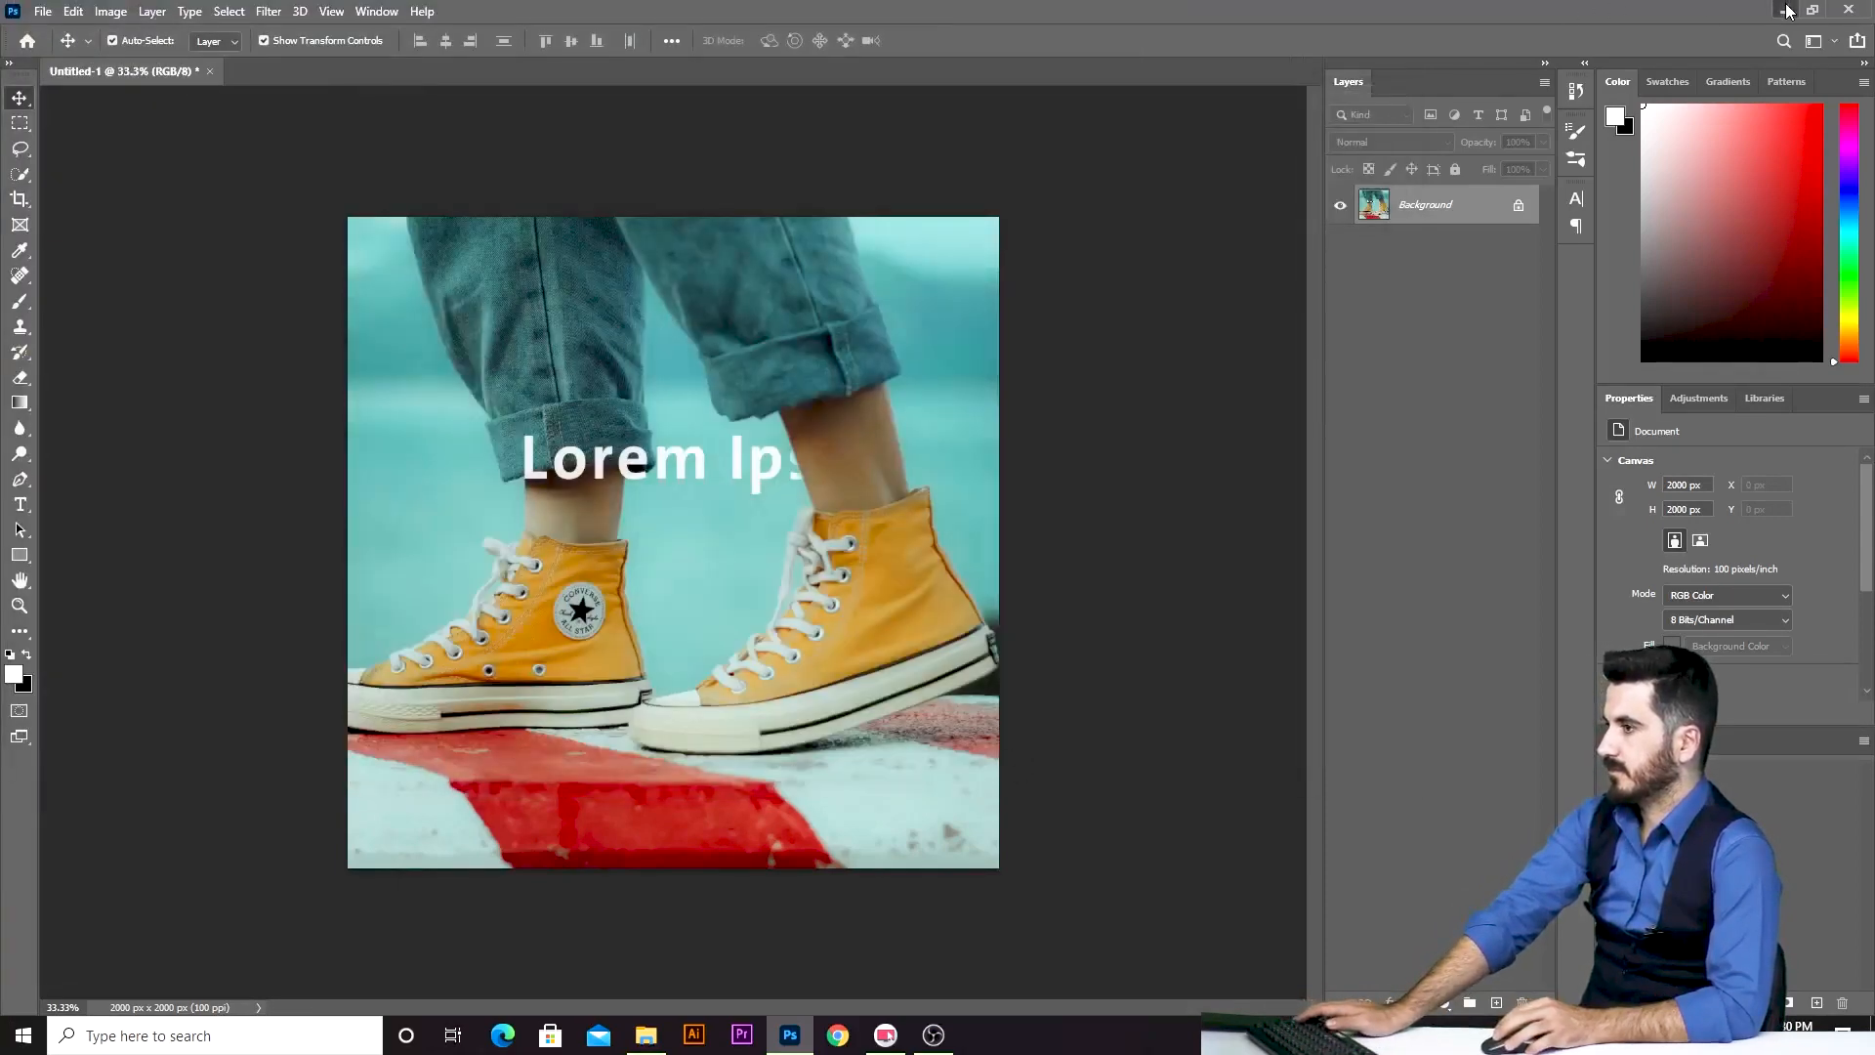
Switch to the desktop's export folder and open image_jpg.jpg in Photos.
click(1775, 16)
click(1763, 13)
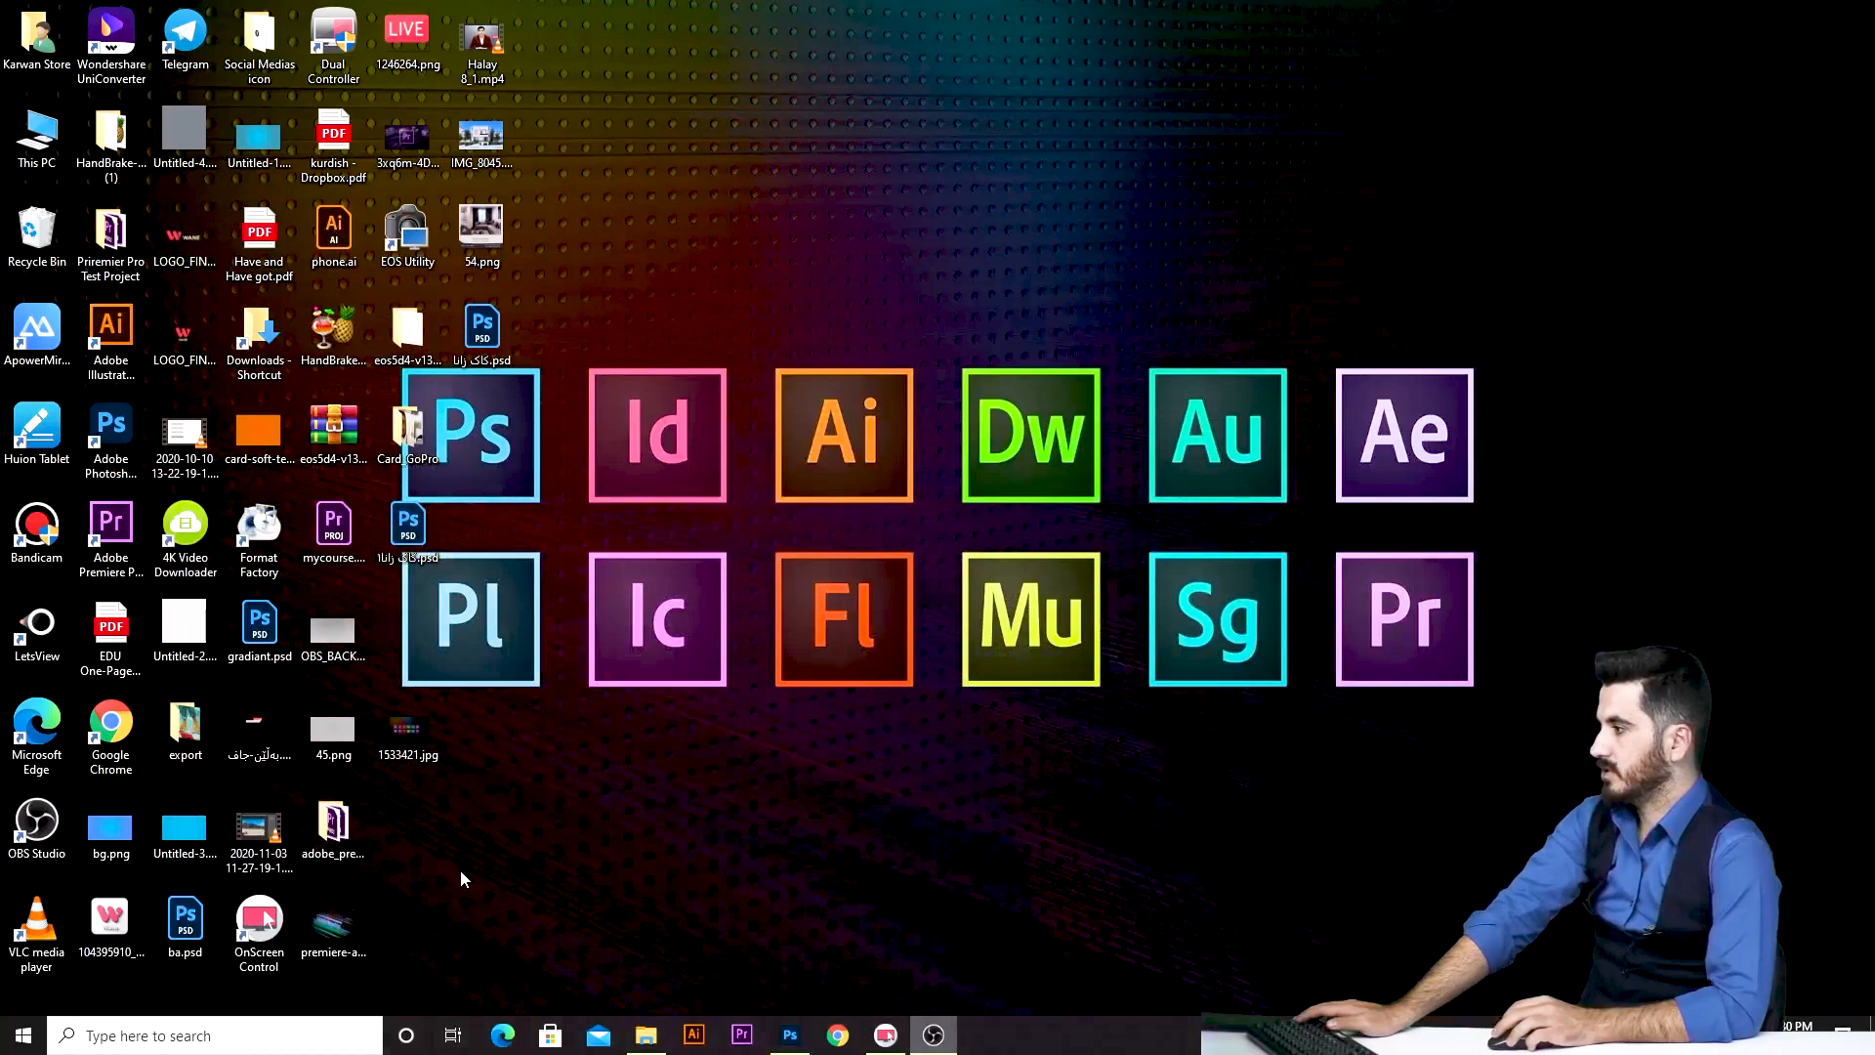
double_click(185, 725)
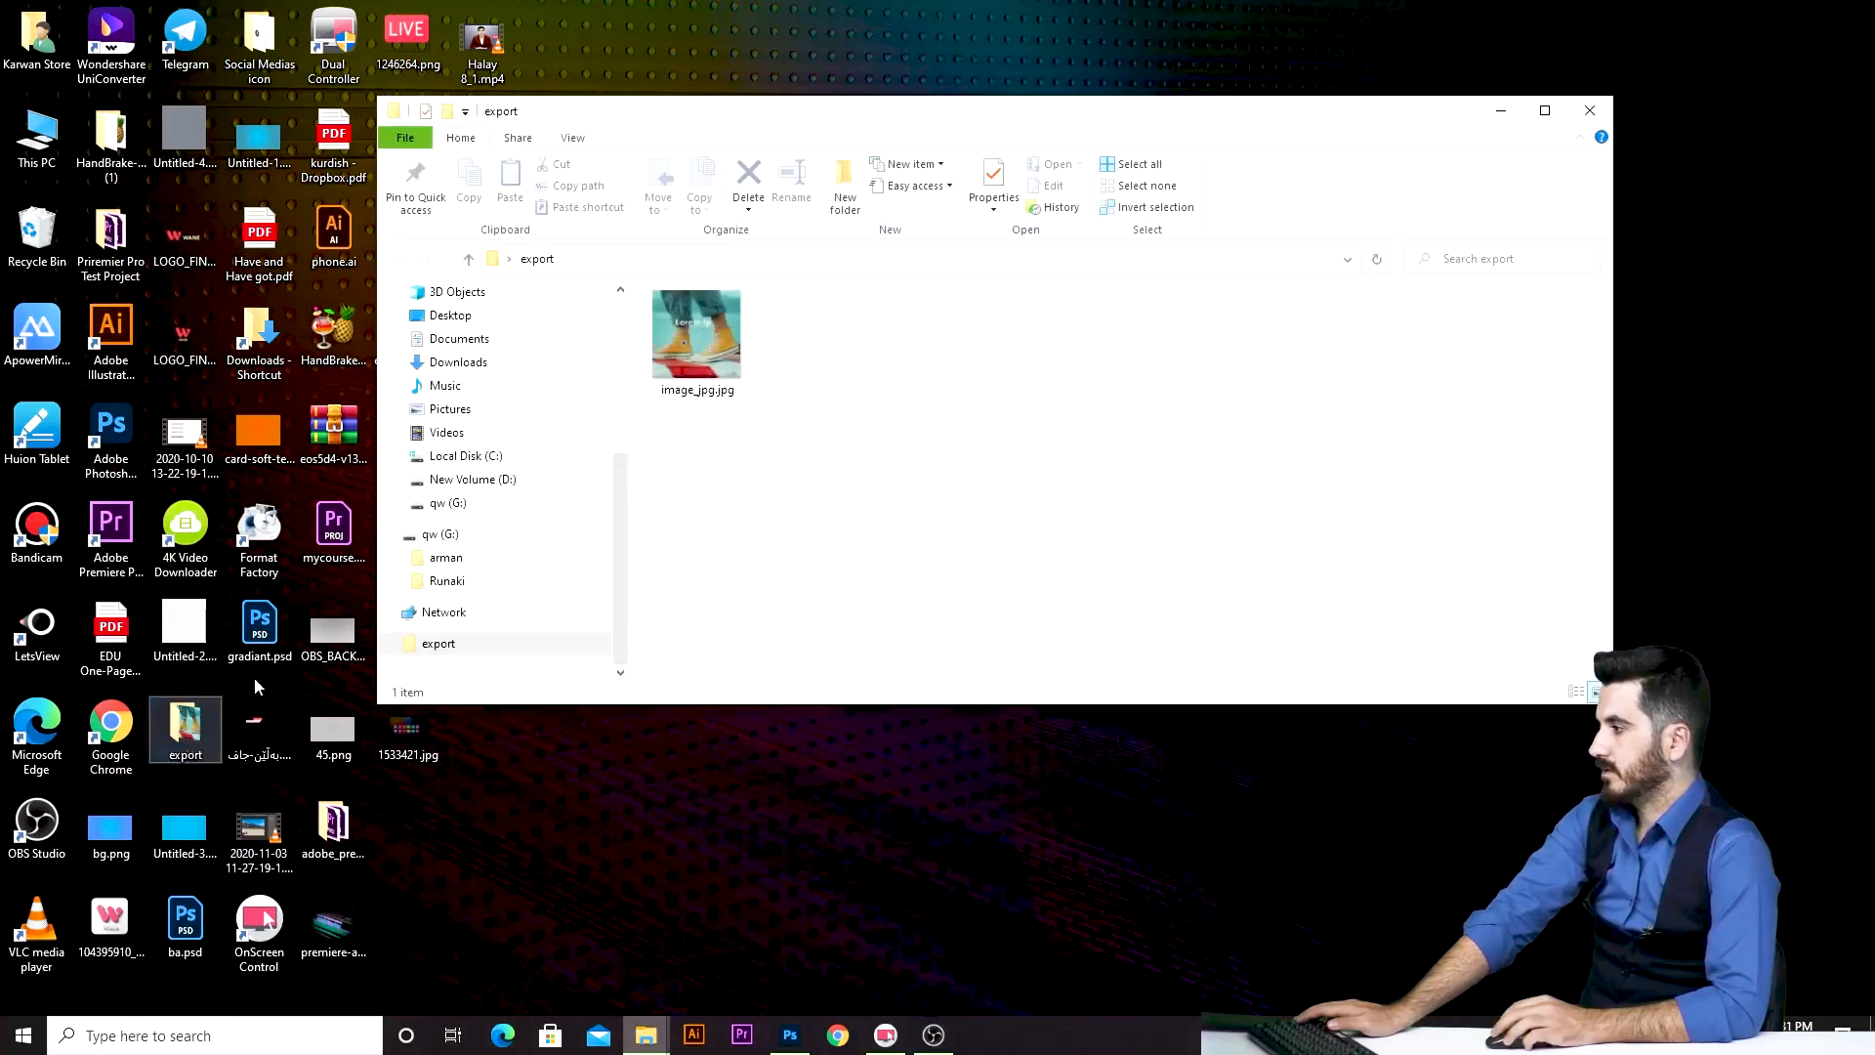
double_click(684, 342)
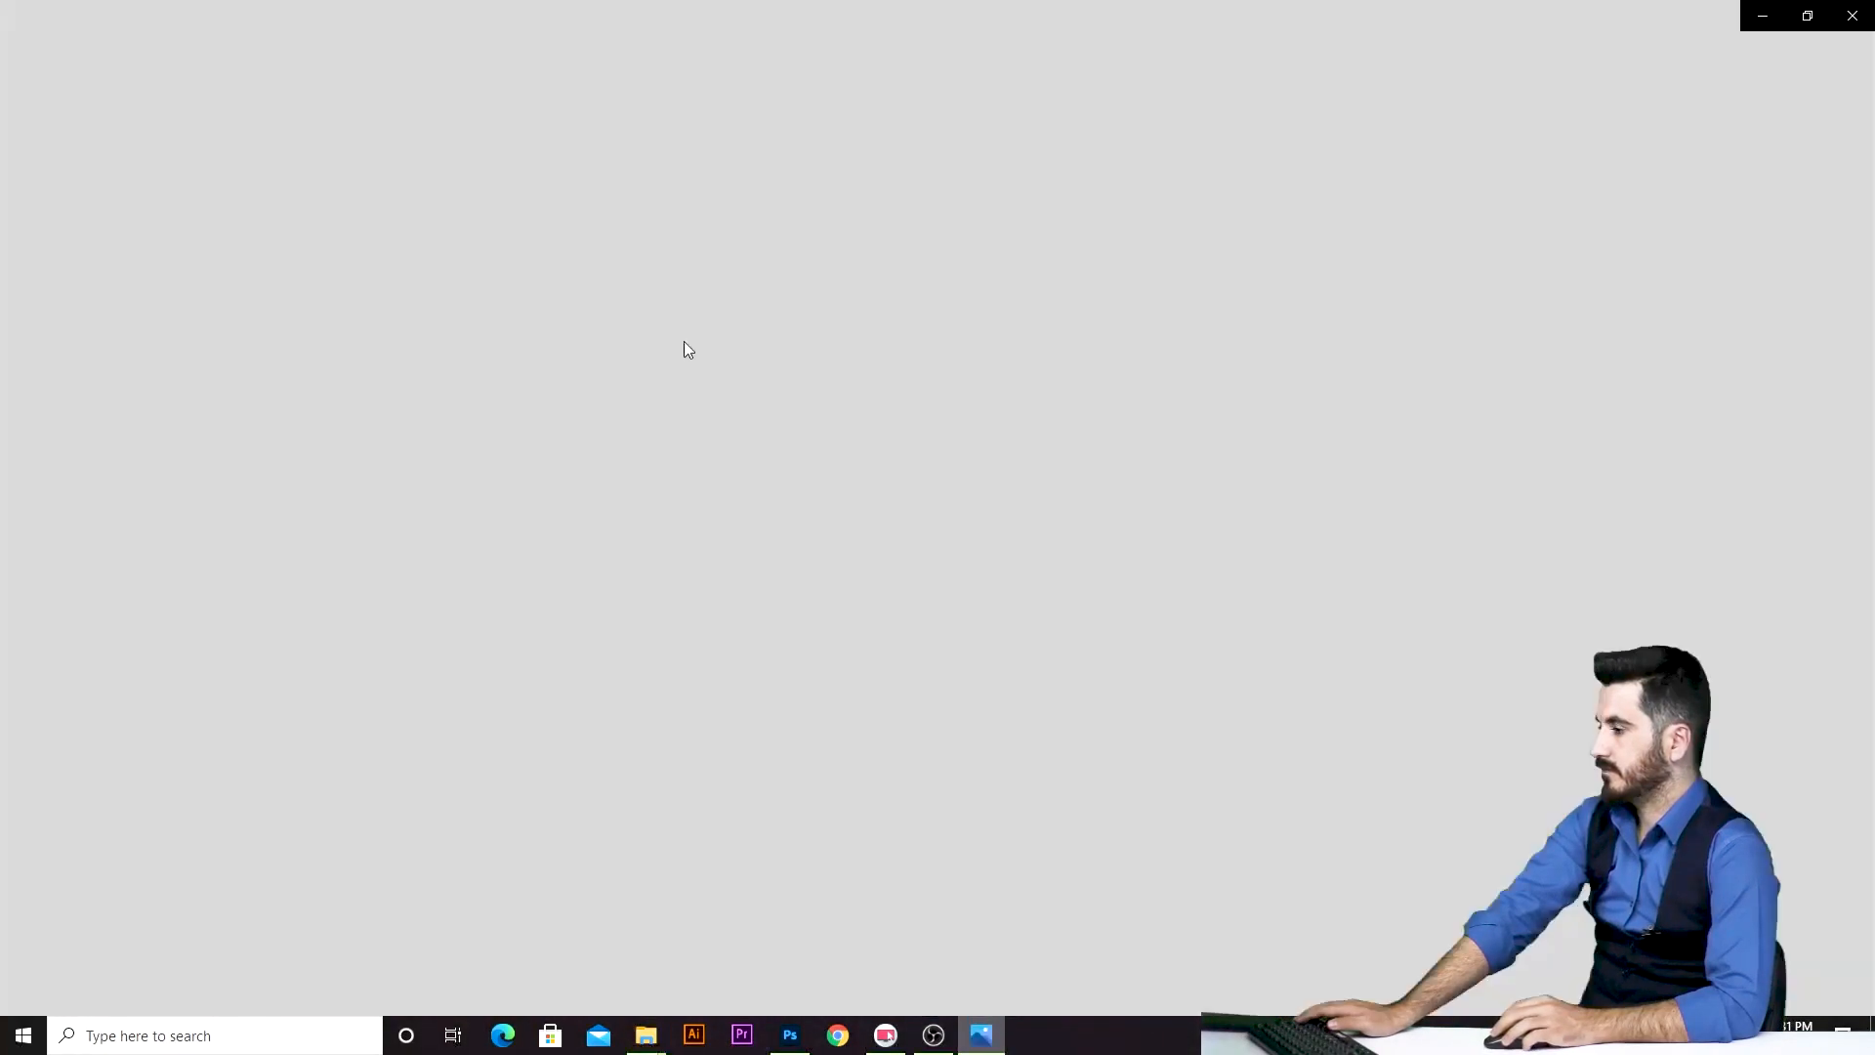
Examine the exported image up close, inspecting the quality of the lettering and the sneaker's laces.
scroll(912, 343, up, 2)
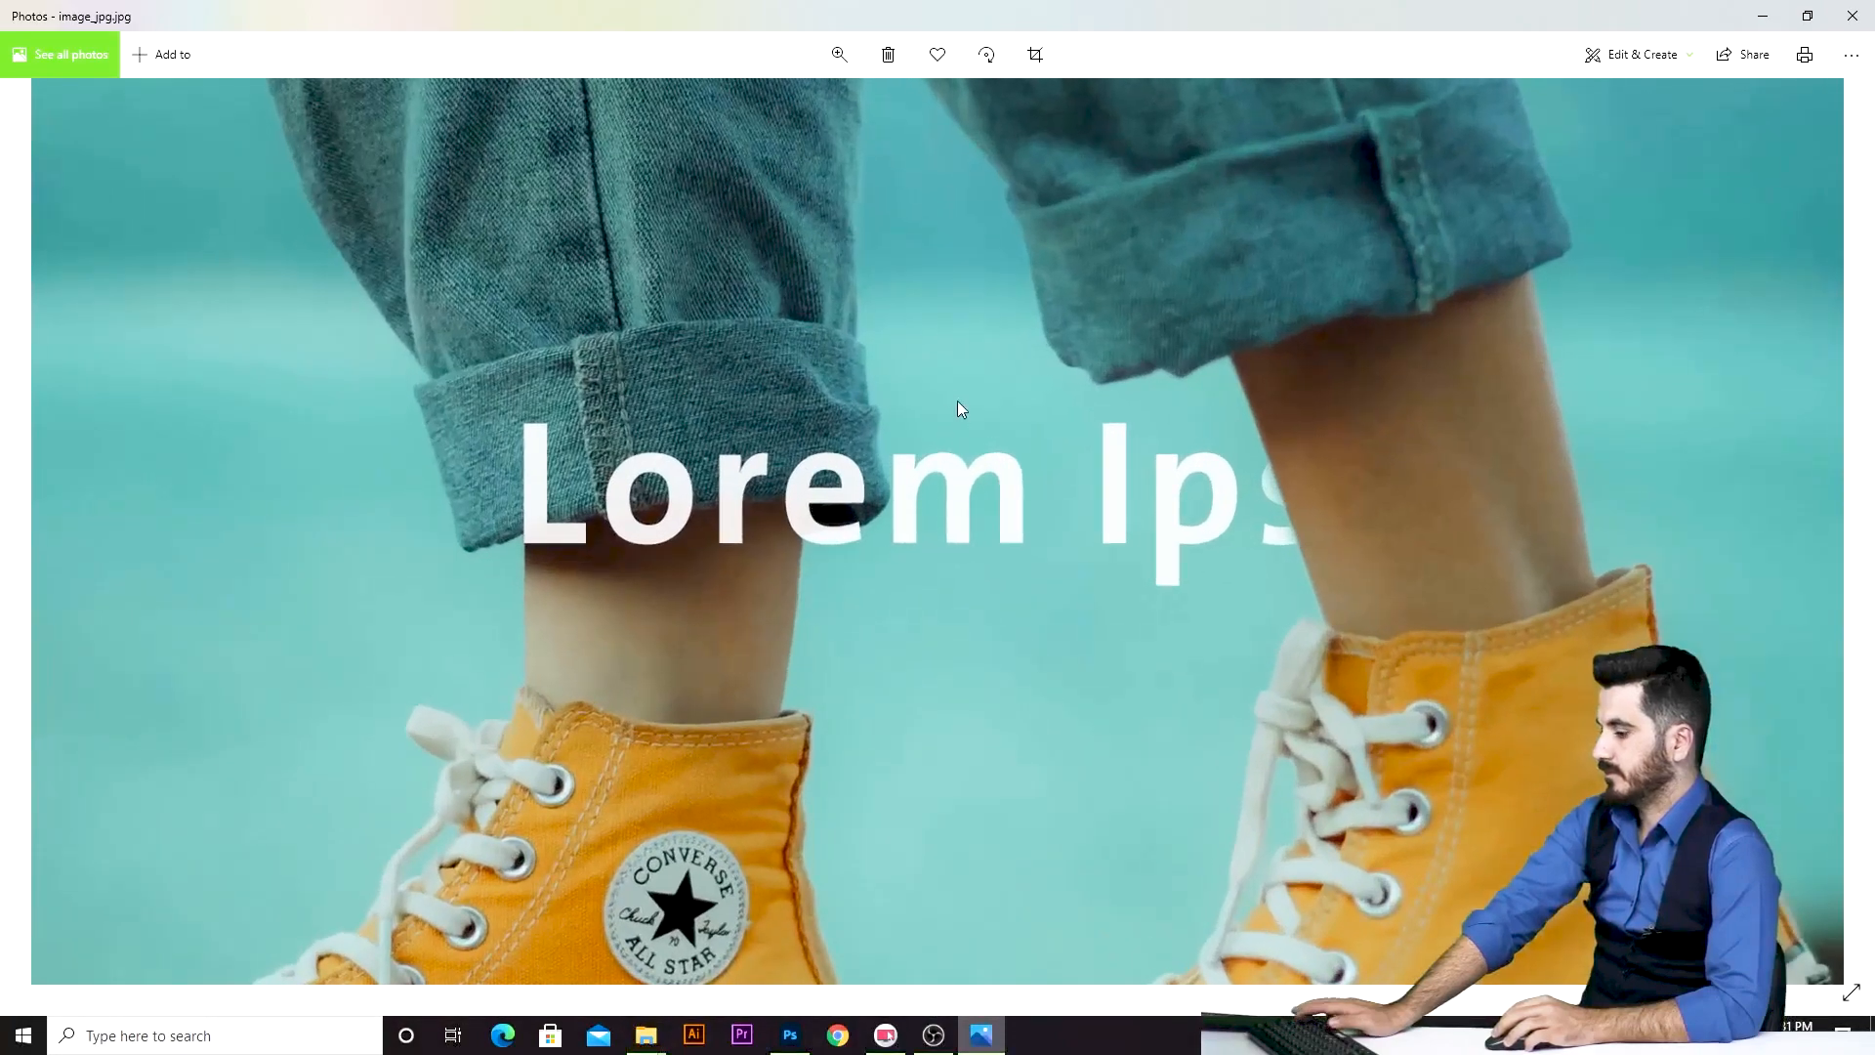
scroll(972, 399, up, 3)
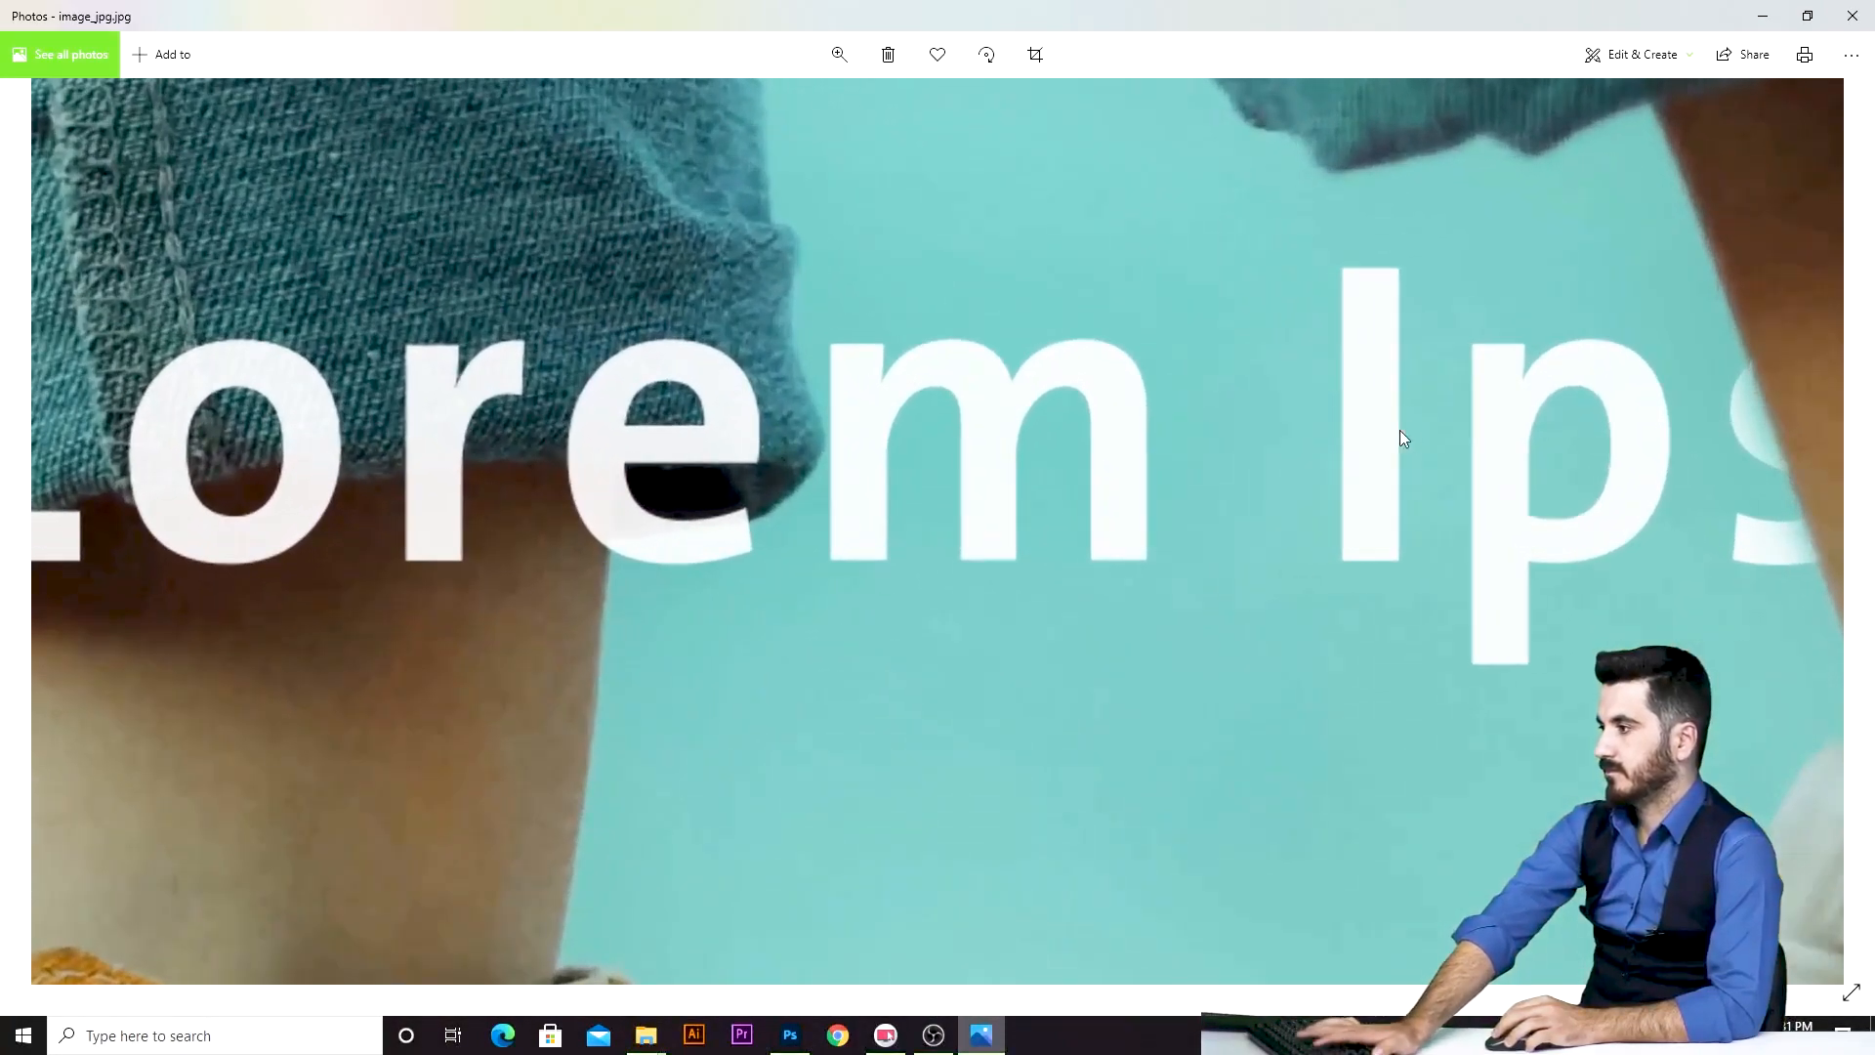
drag(1497, 458, 929, 180)
drag(1304, 962, 1233, 479)
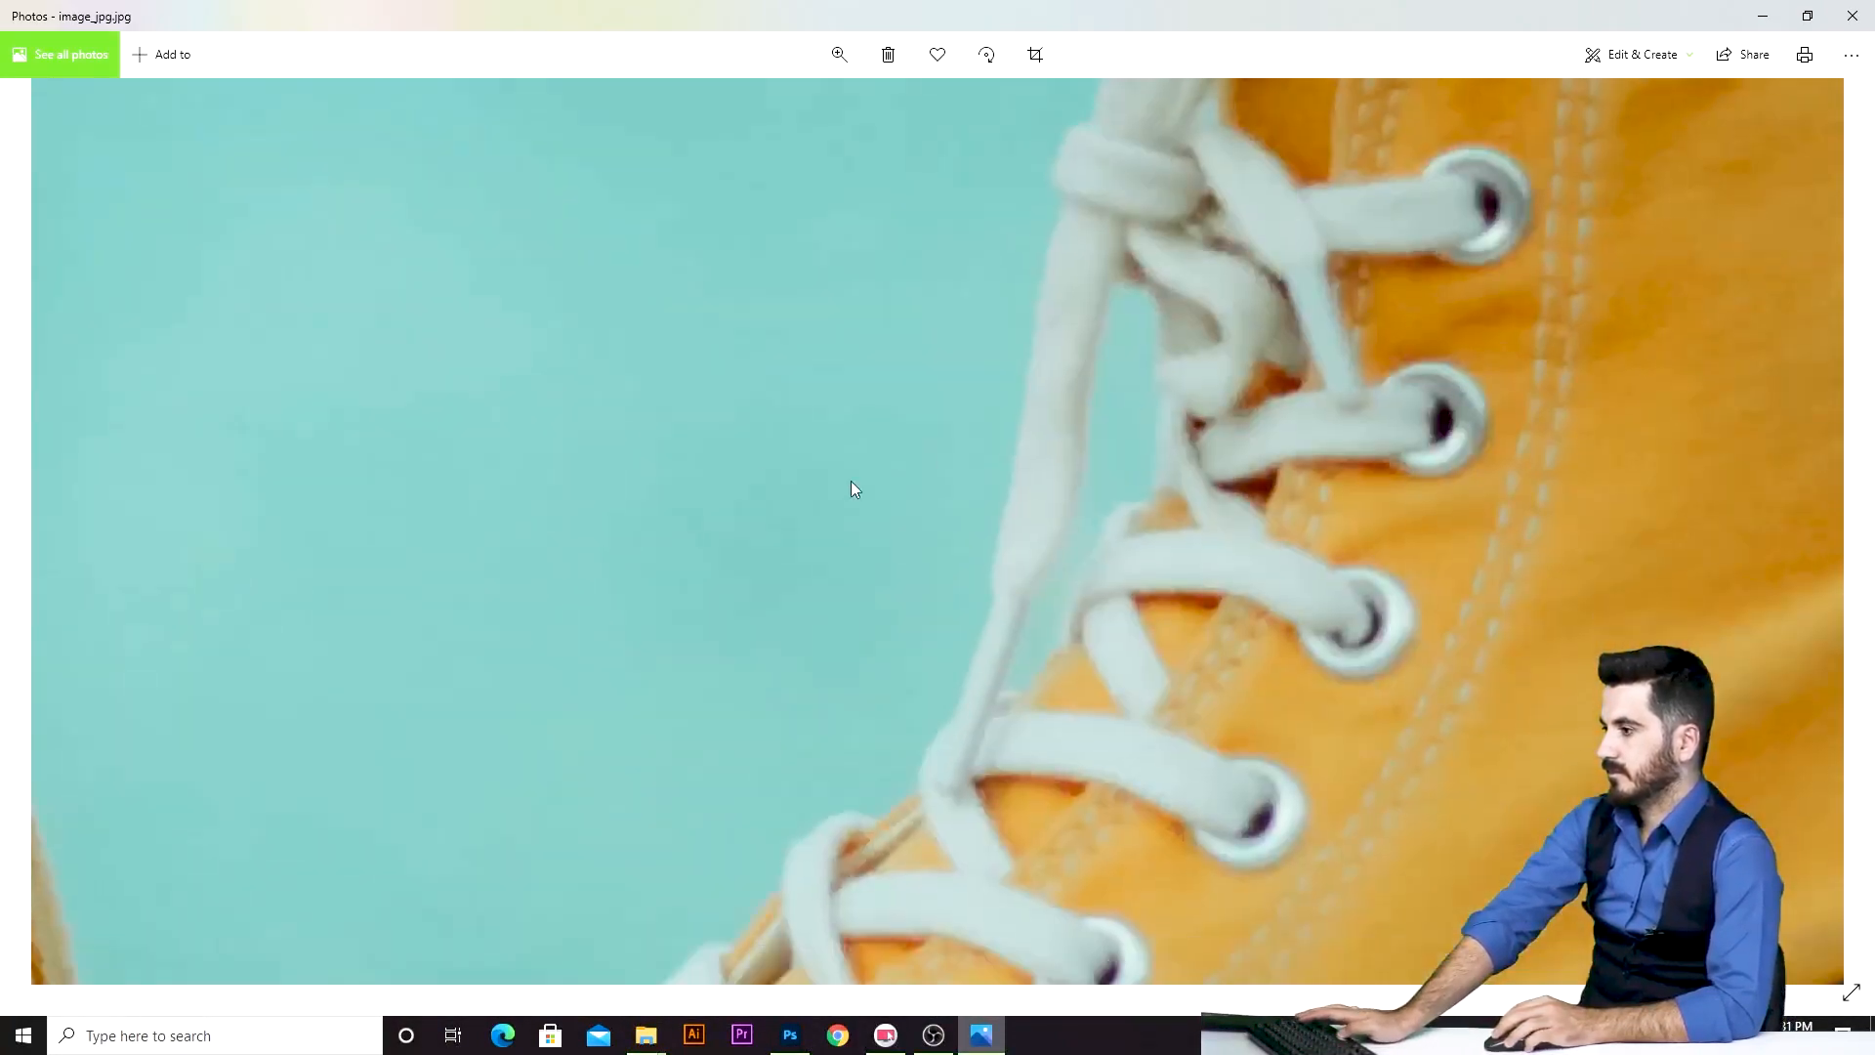
drag(293, 488, 1398, 501)
drag(884, 457, 698, 870)
drag(1025, 381, 664, 772)
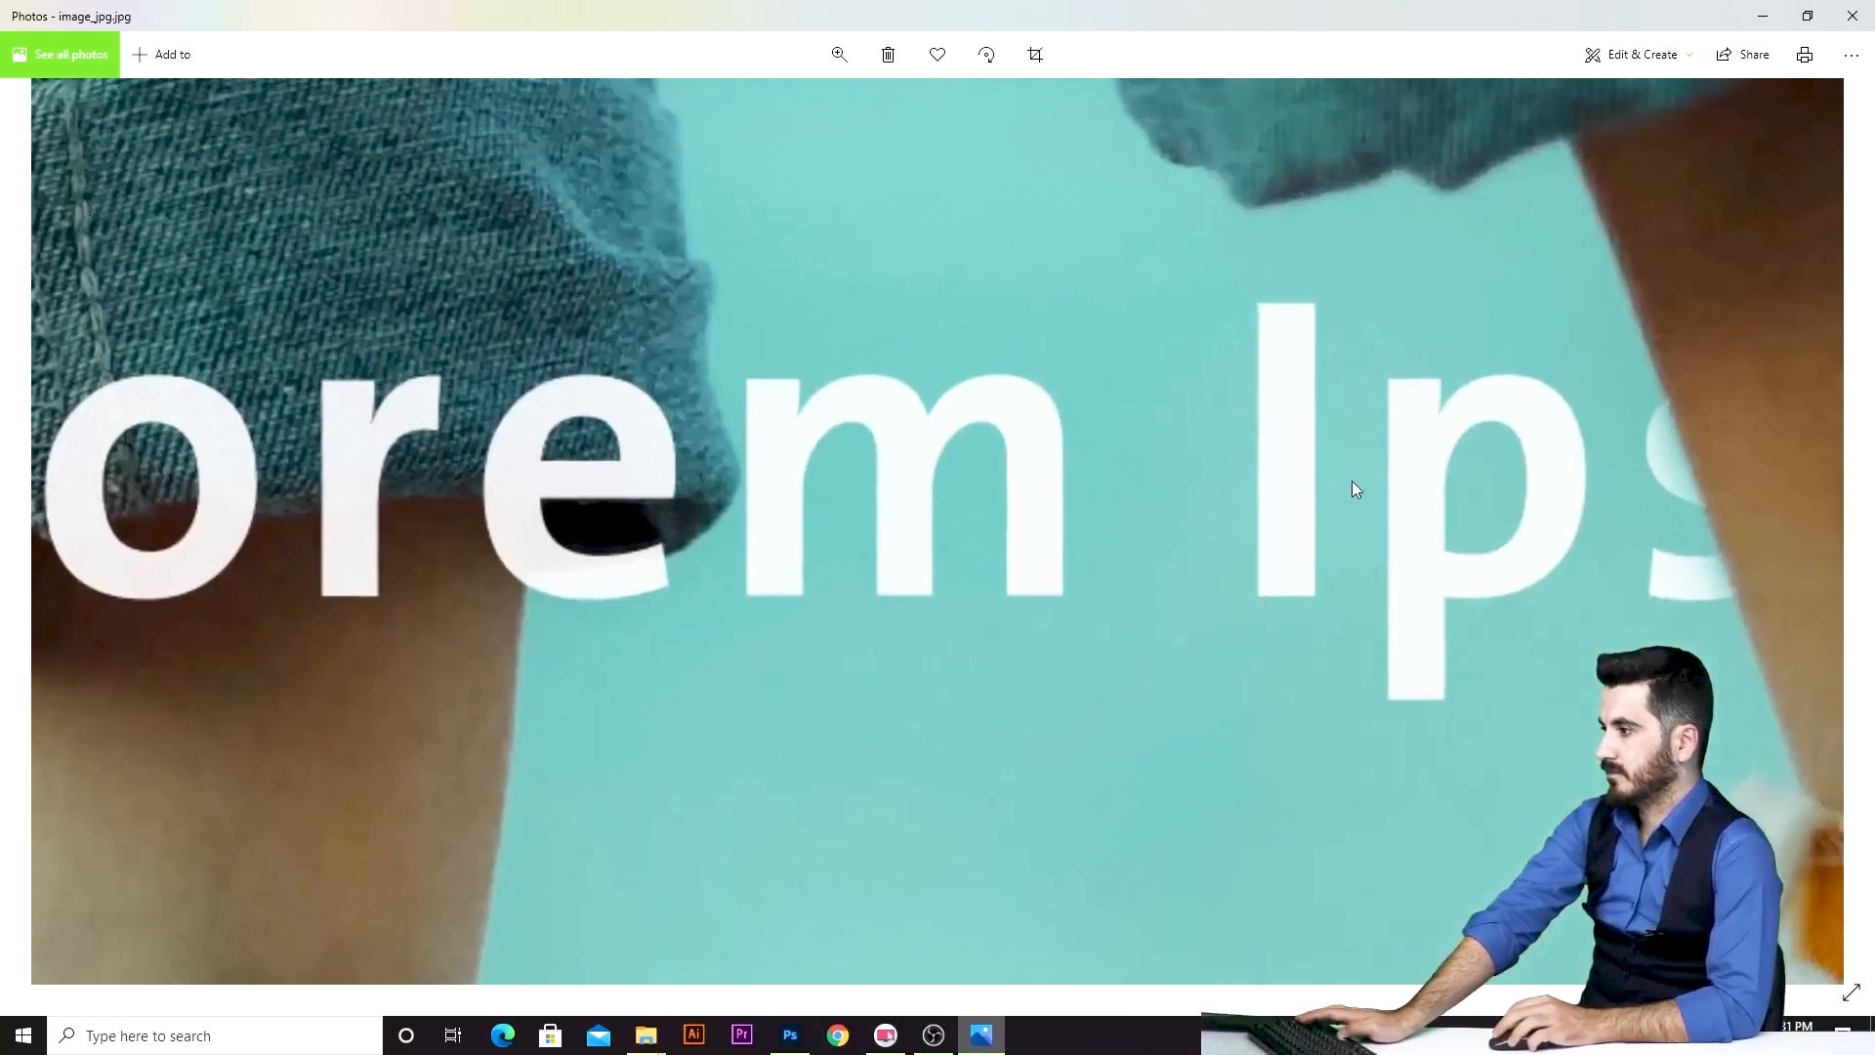
Close the enlarged photo and open the file properties of image_jpg.jpg in the export folder.
drag(1352, 480, 1229, 484)
click(1850, 15)
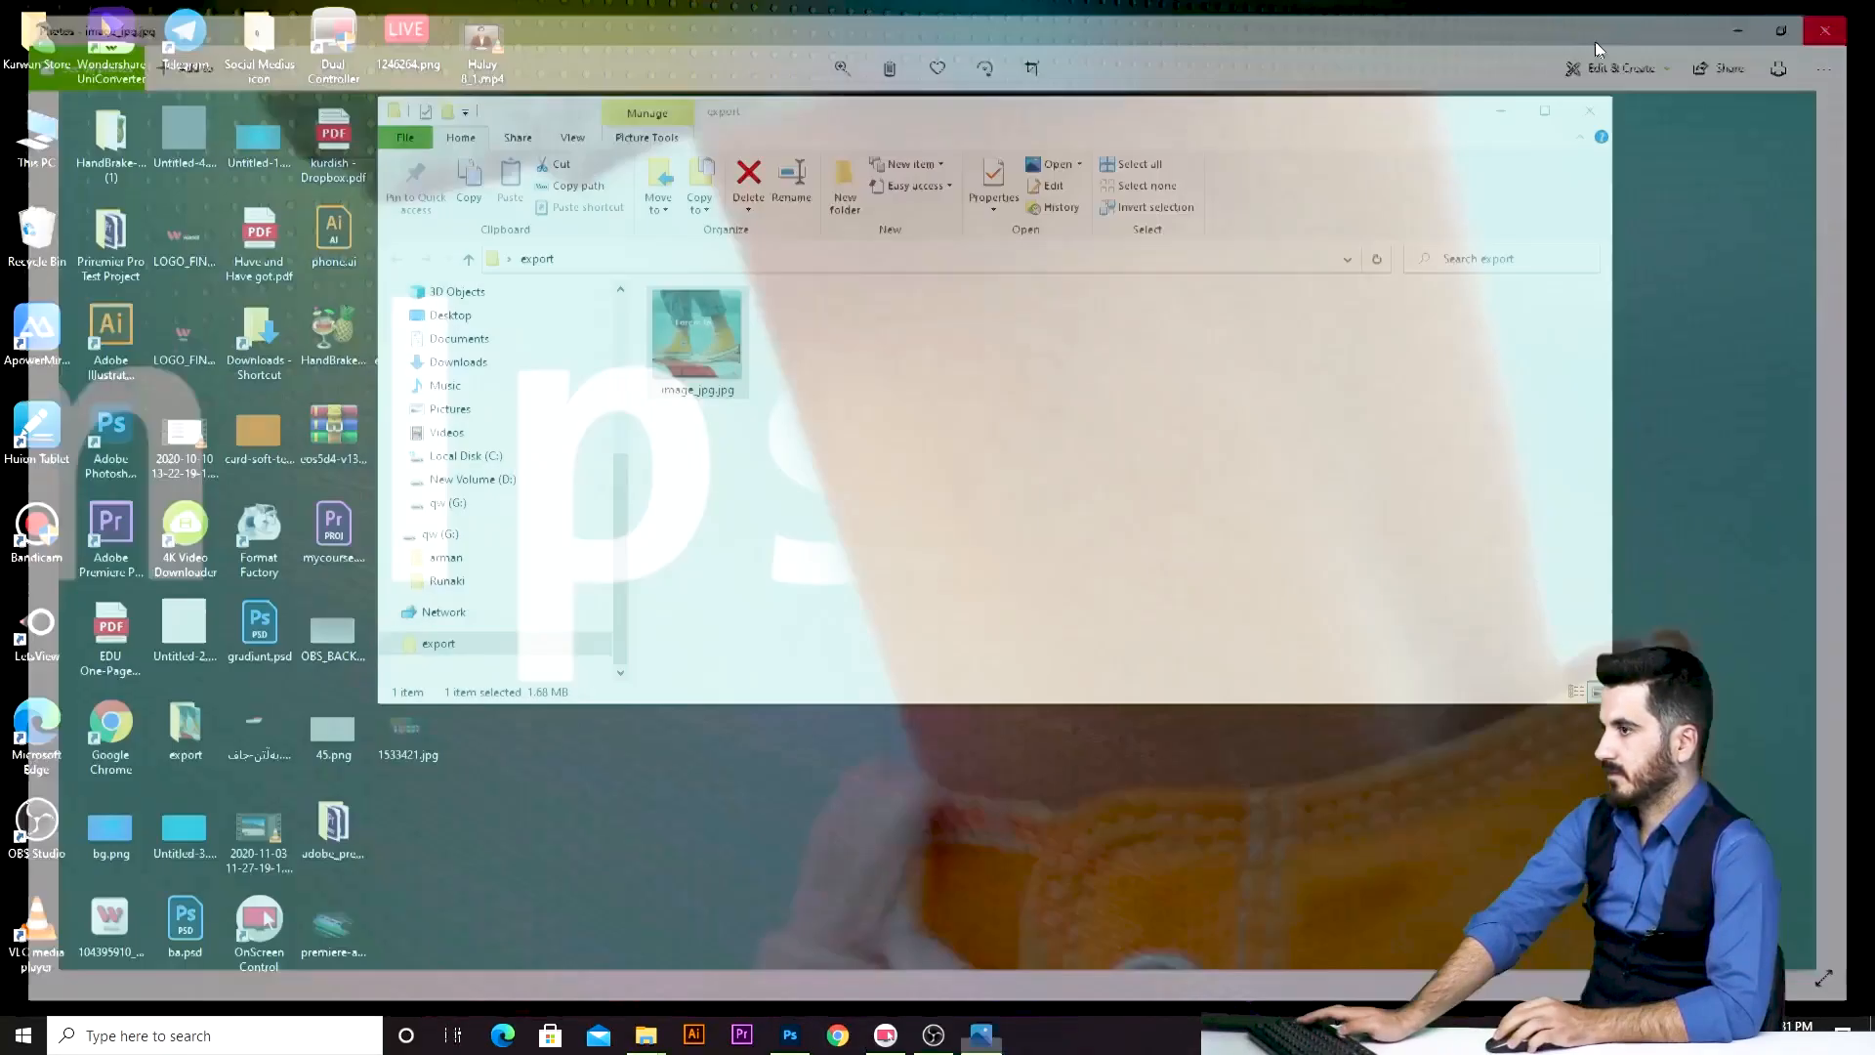
right_click(694, 338)
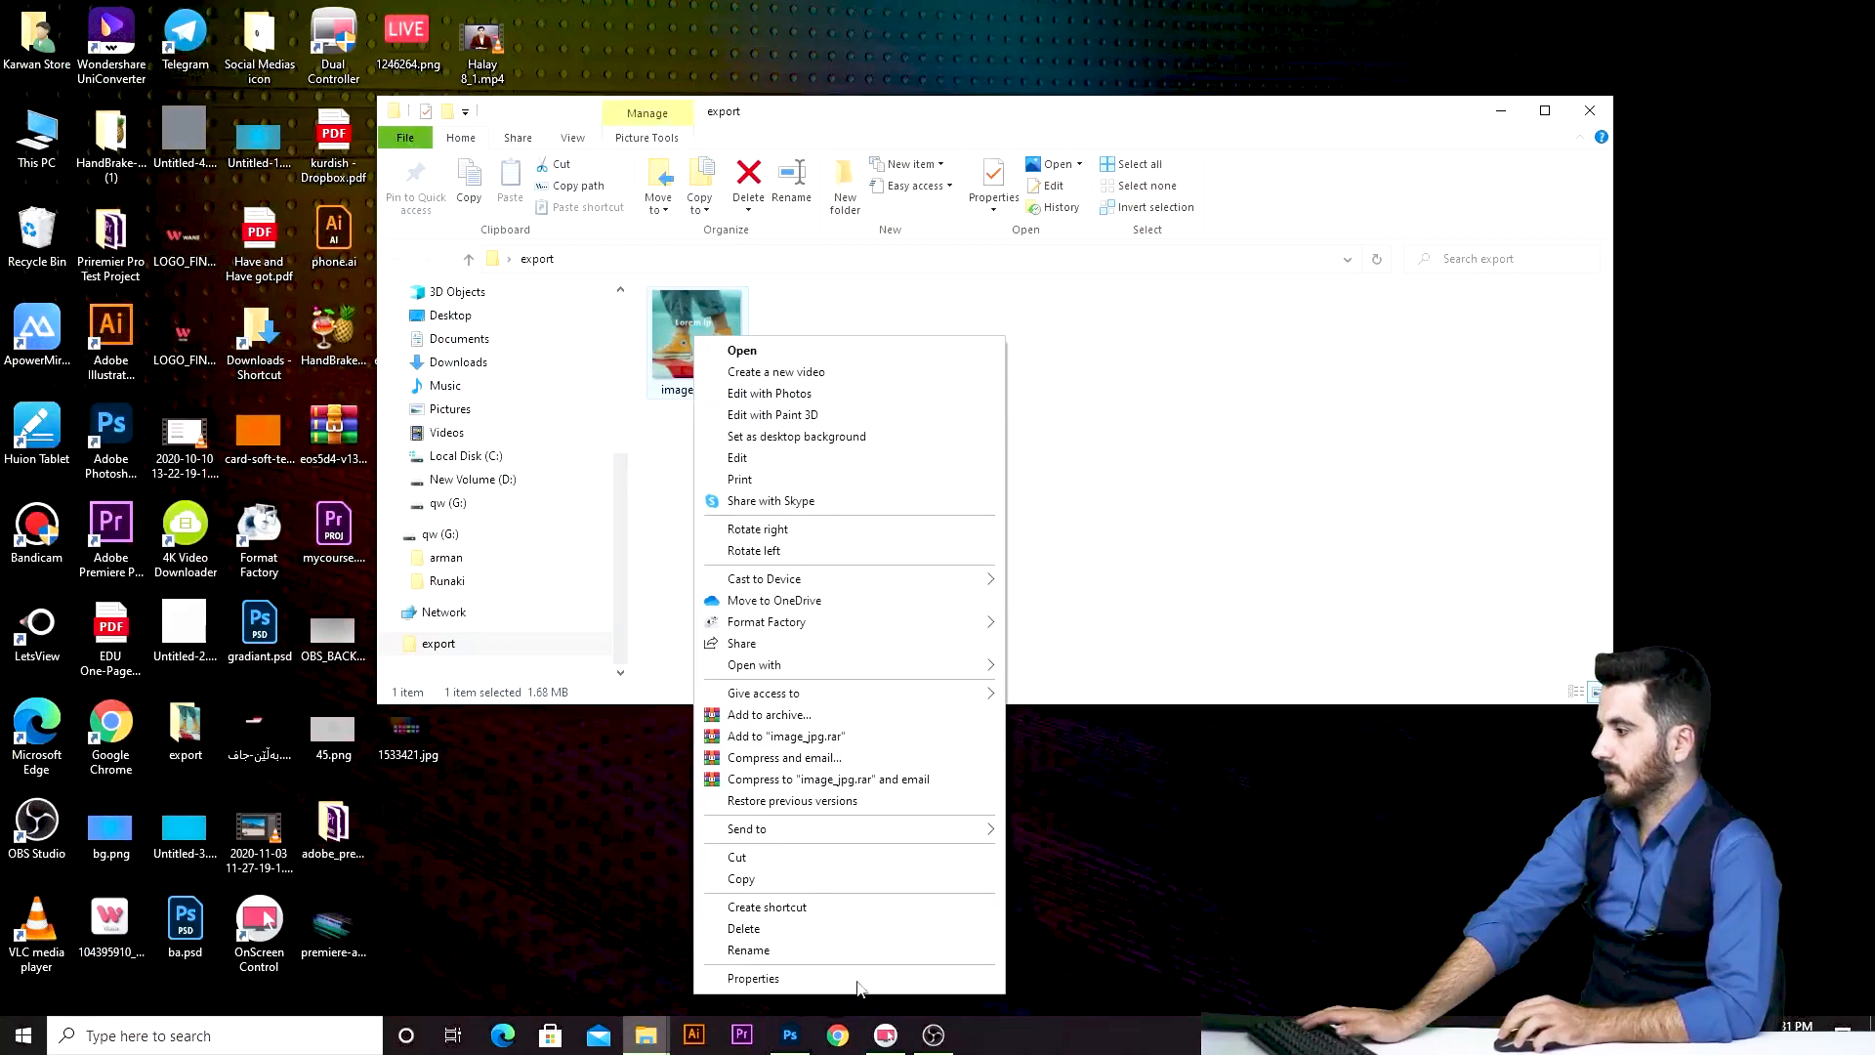
click(754, 979)
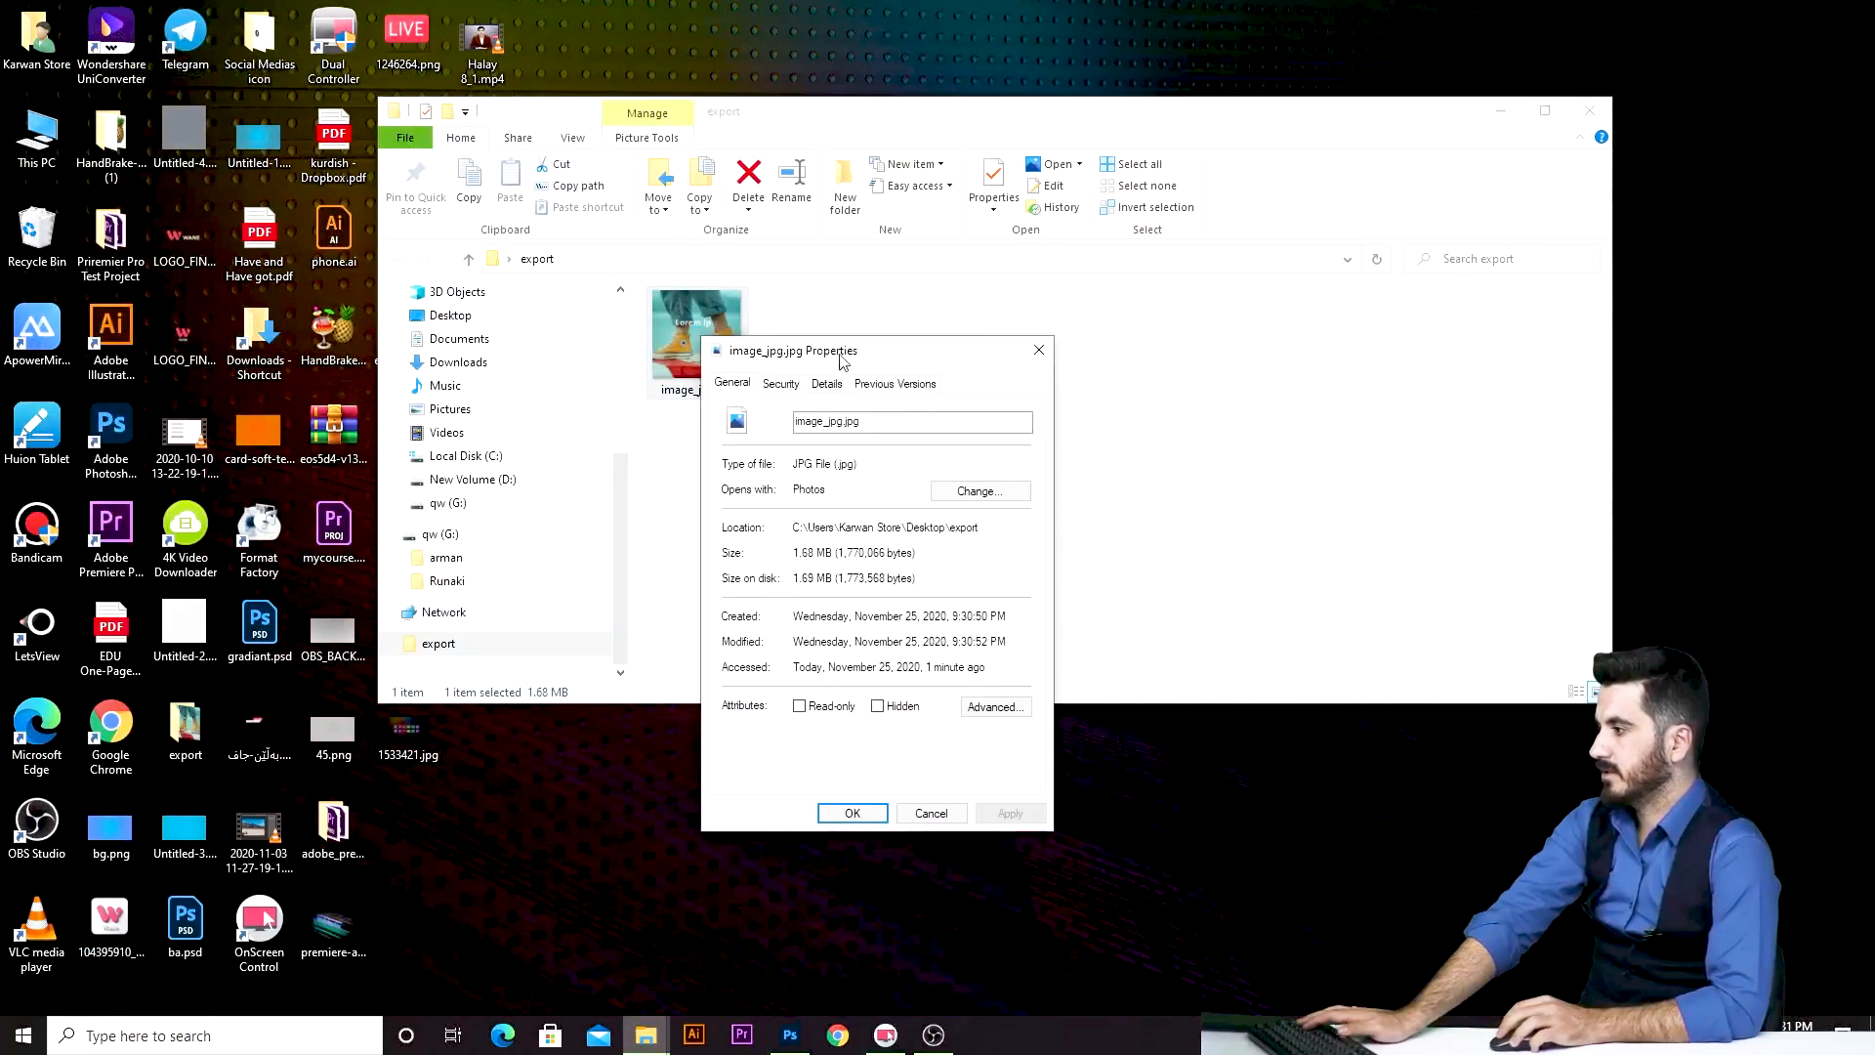
drag(842, 363, 886, 246)
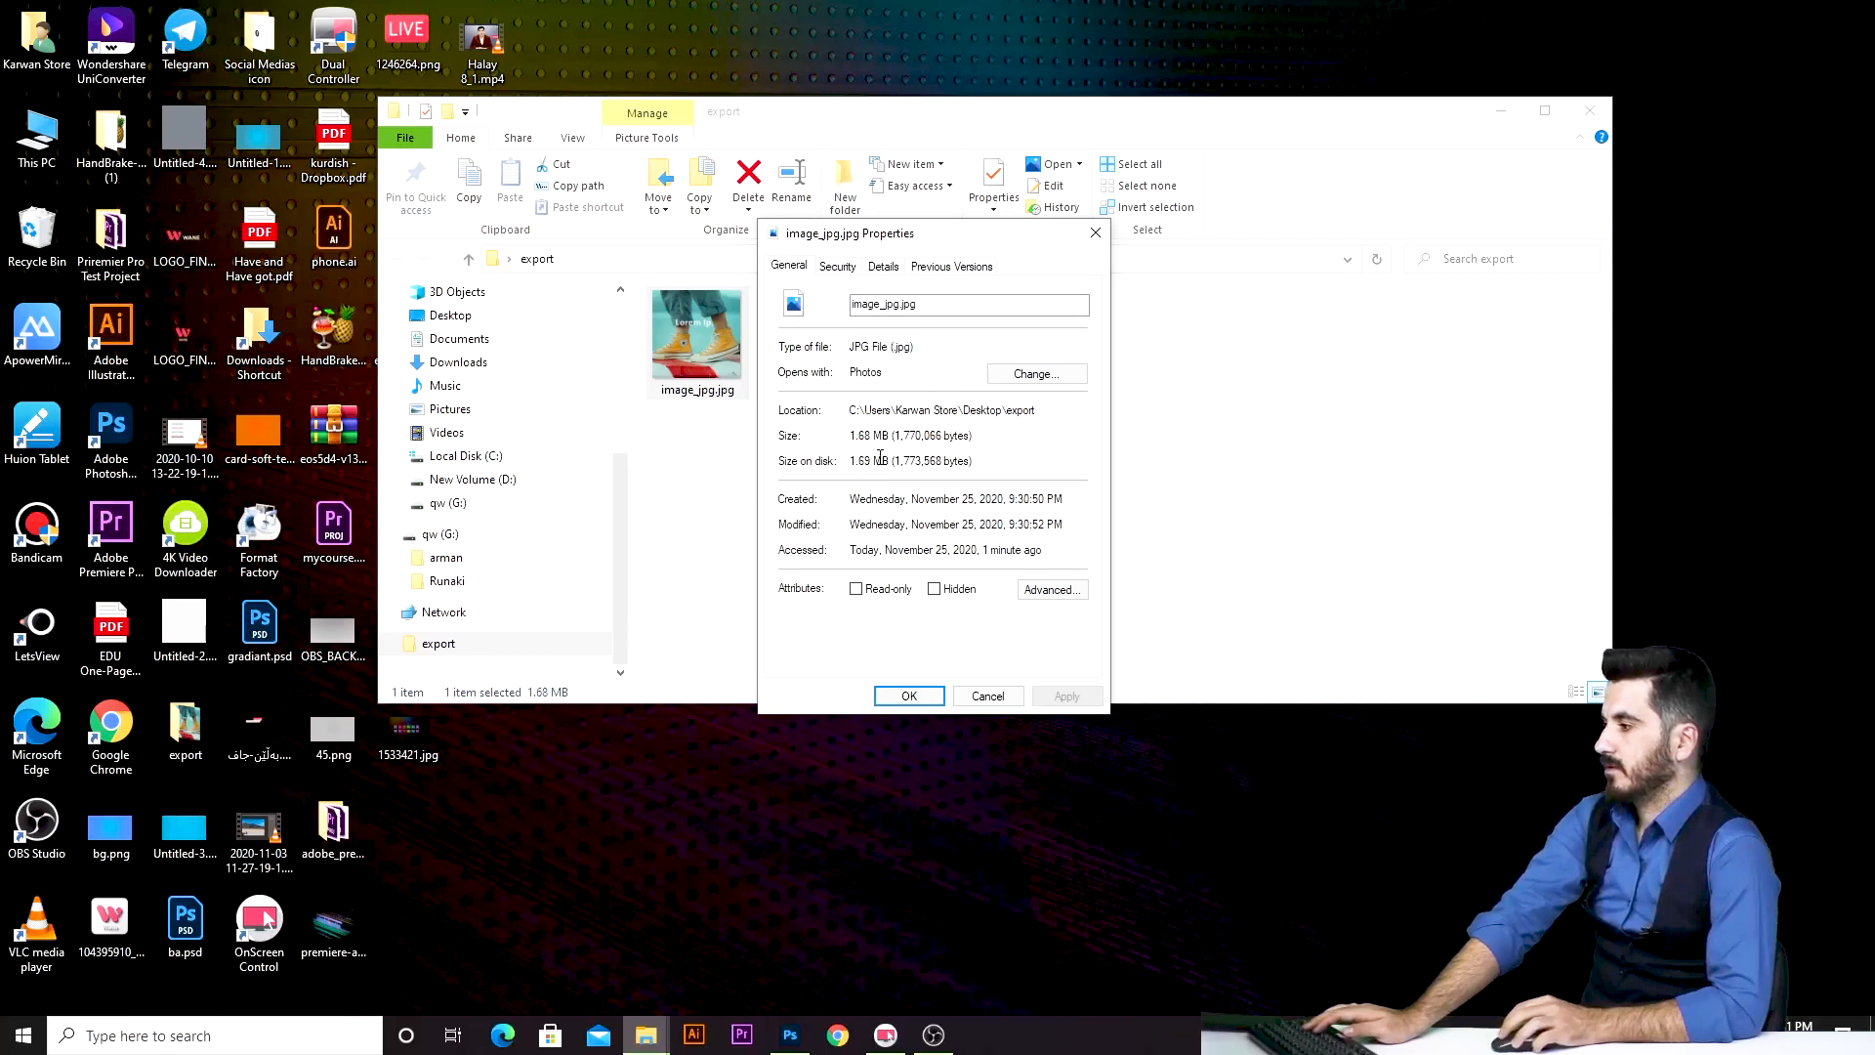
Check the detailed properties of image_jpg.jpg for dimensions, width, height, resolution and file size, and close them.
click(844, 268)
click(885, 268)
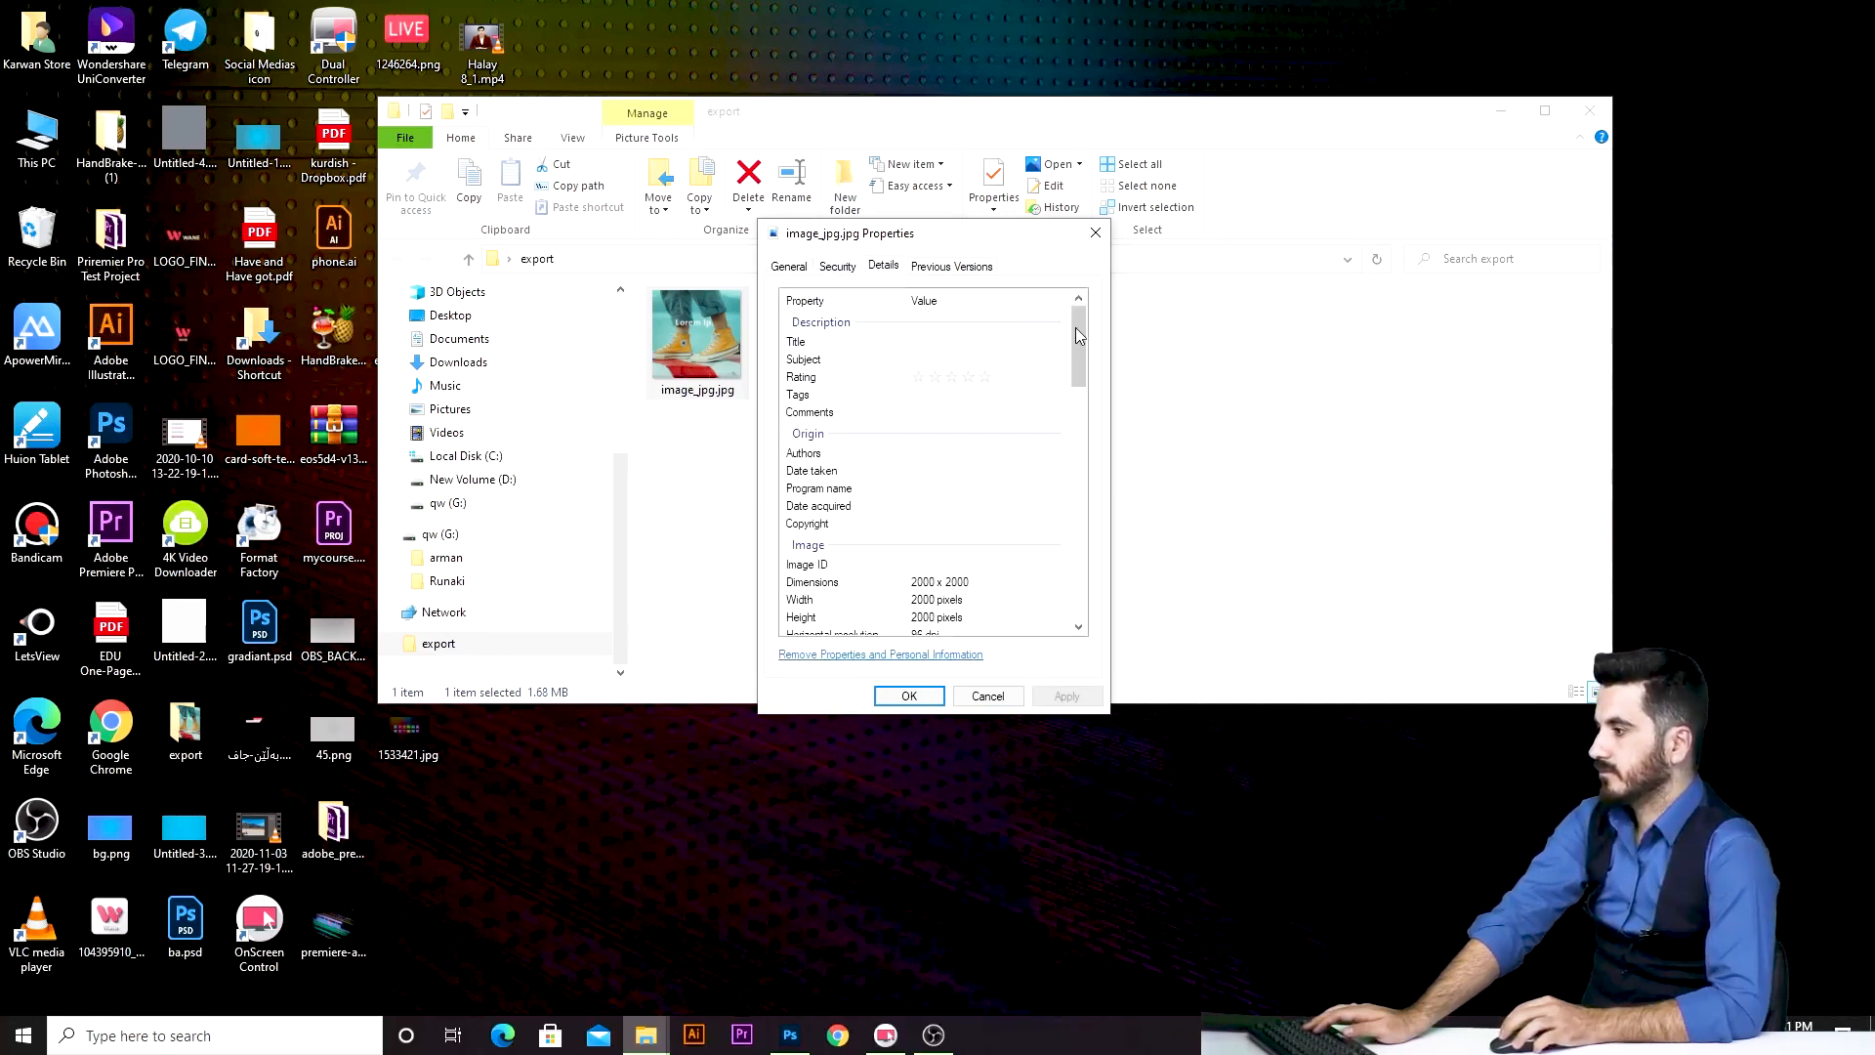
drag(1078, 331, 1067, 384)
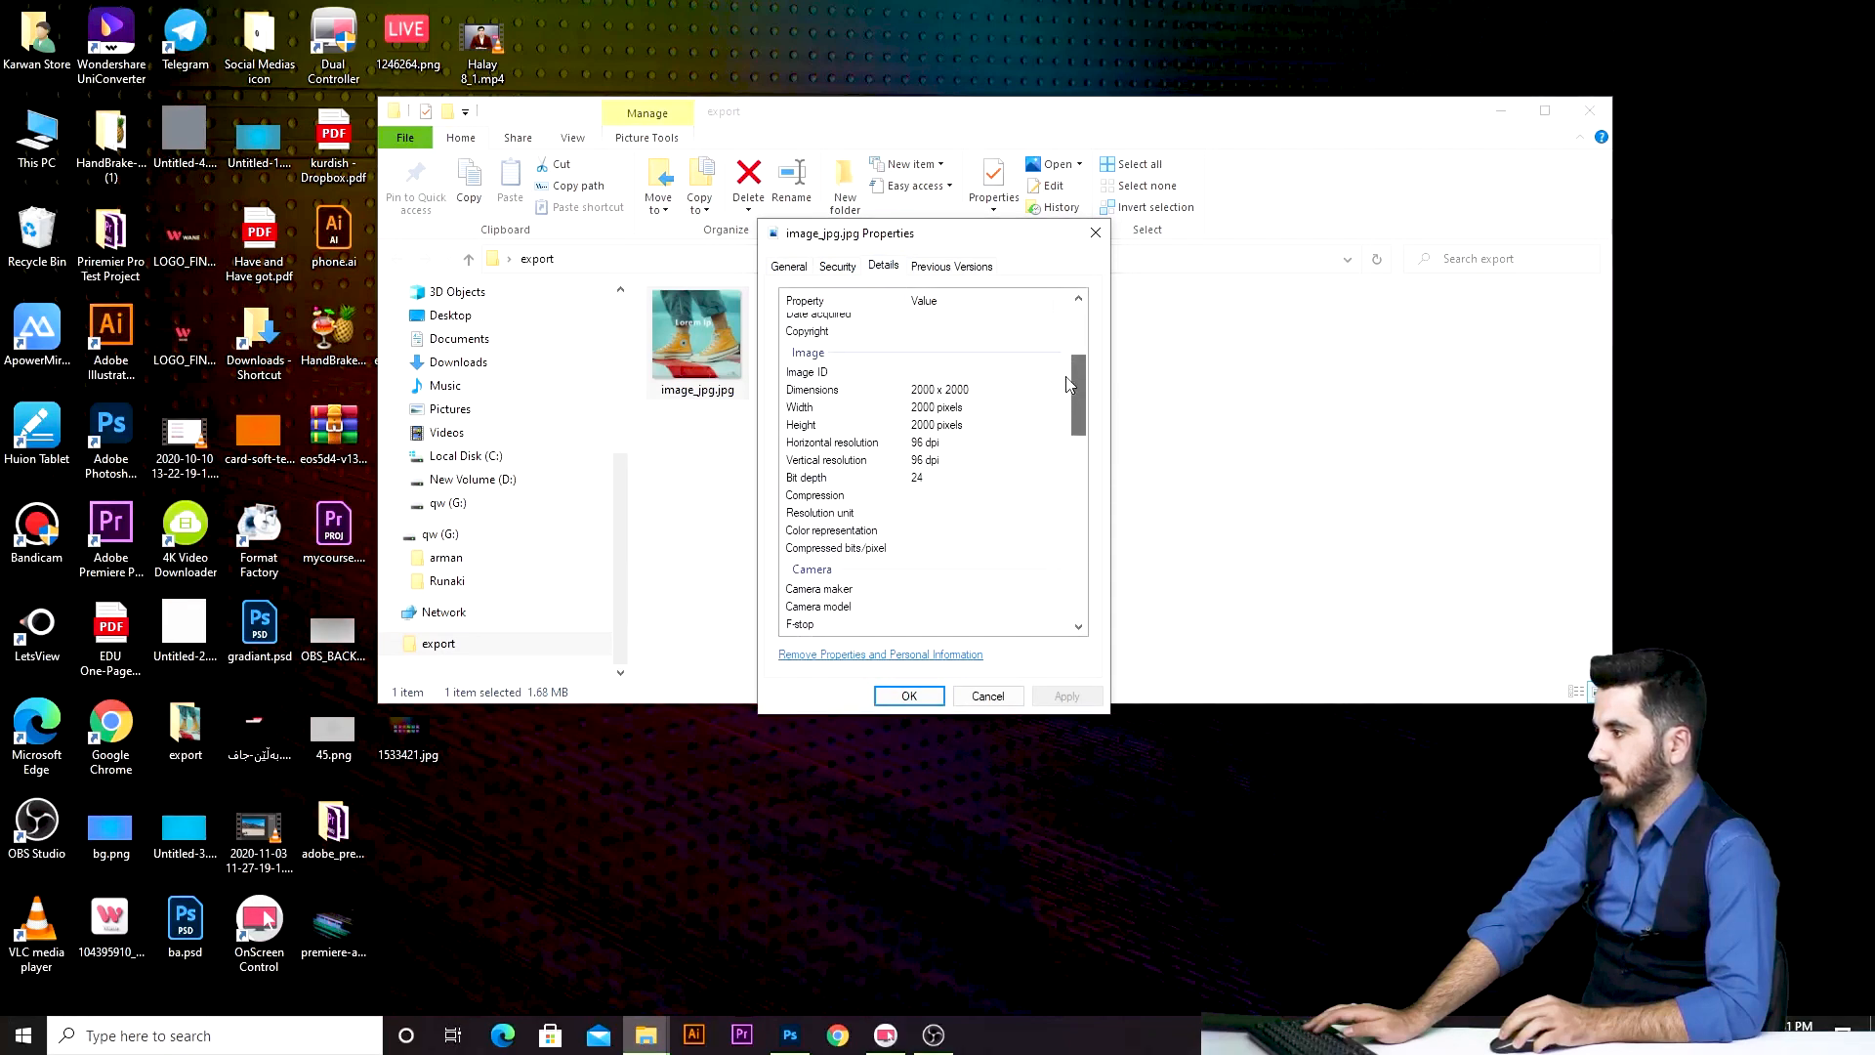
click(952, 391)
click(956, 410)
click(963, 426)
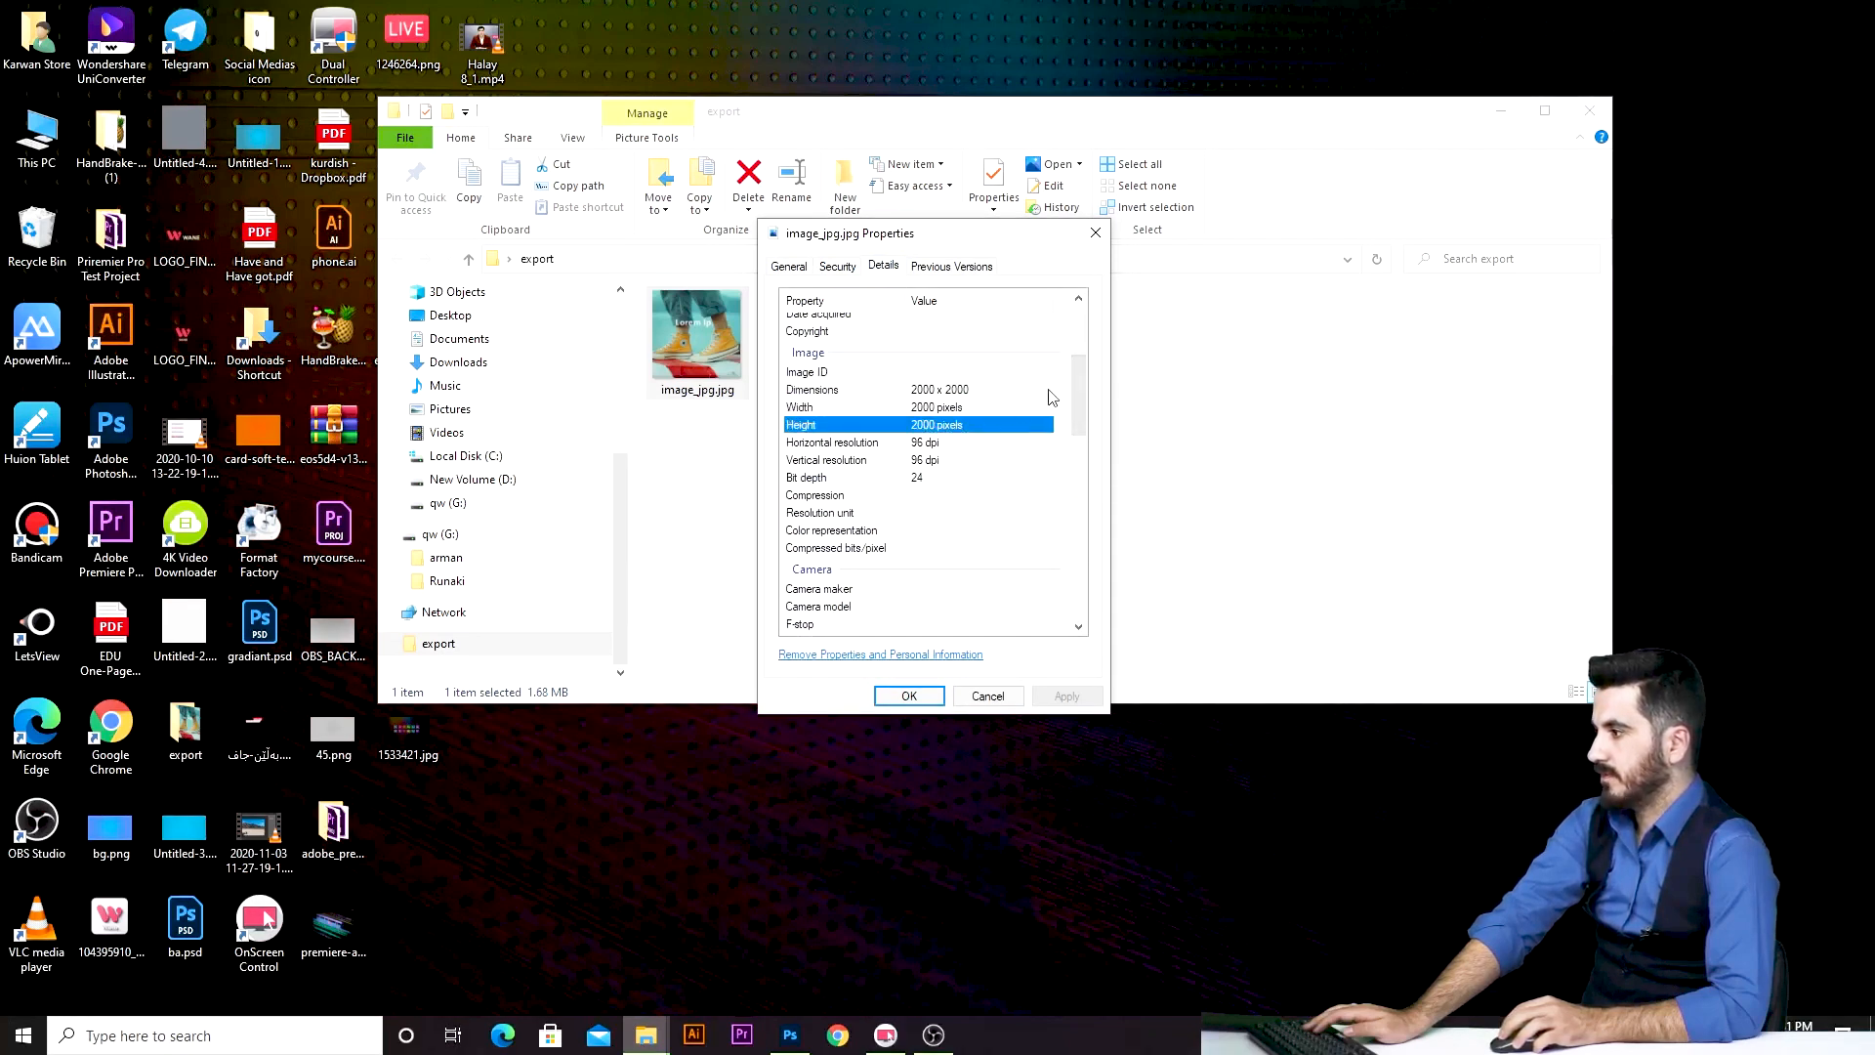
click(946, 441)
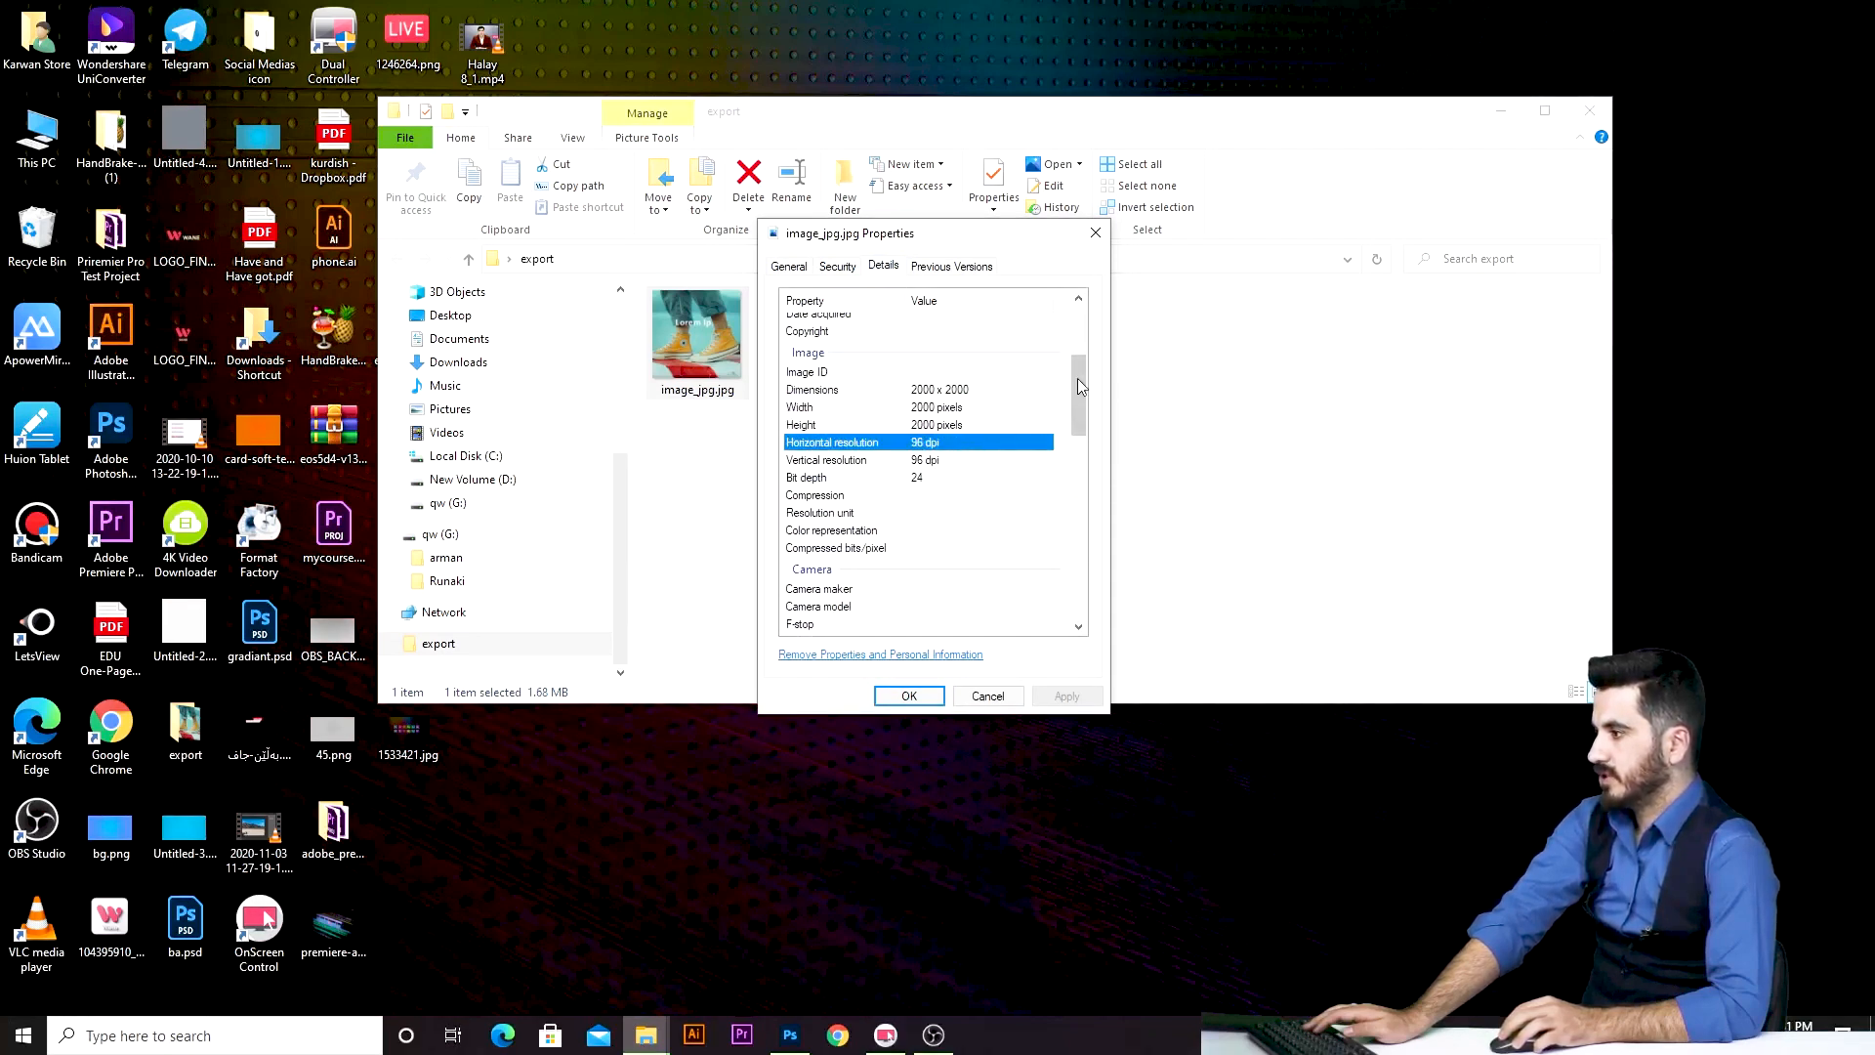
drag(1078, 386, 1068, 591)
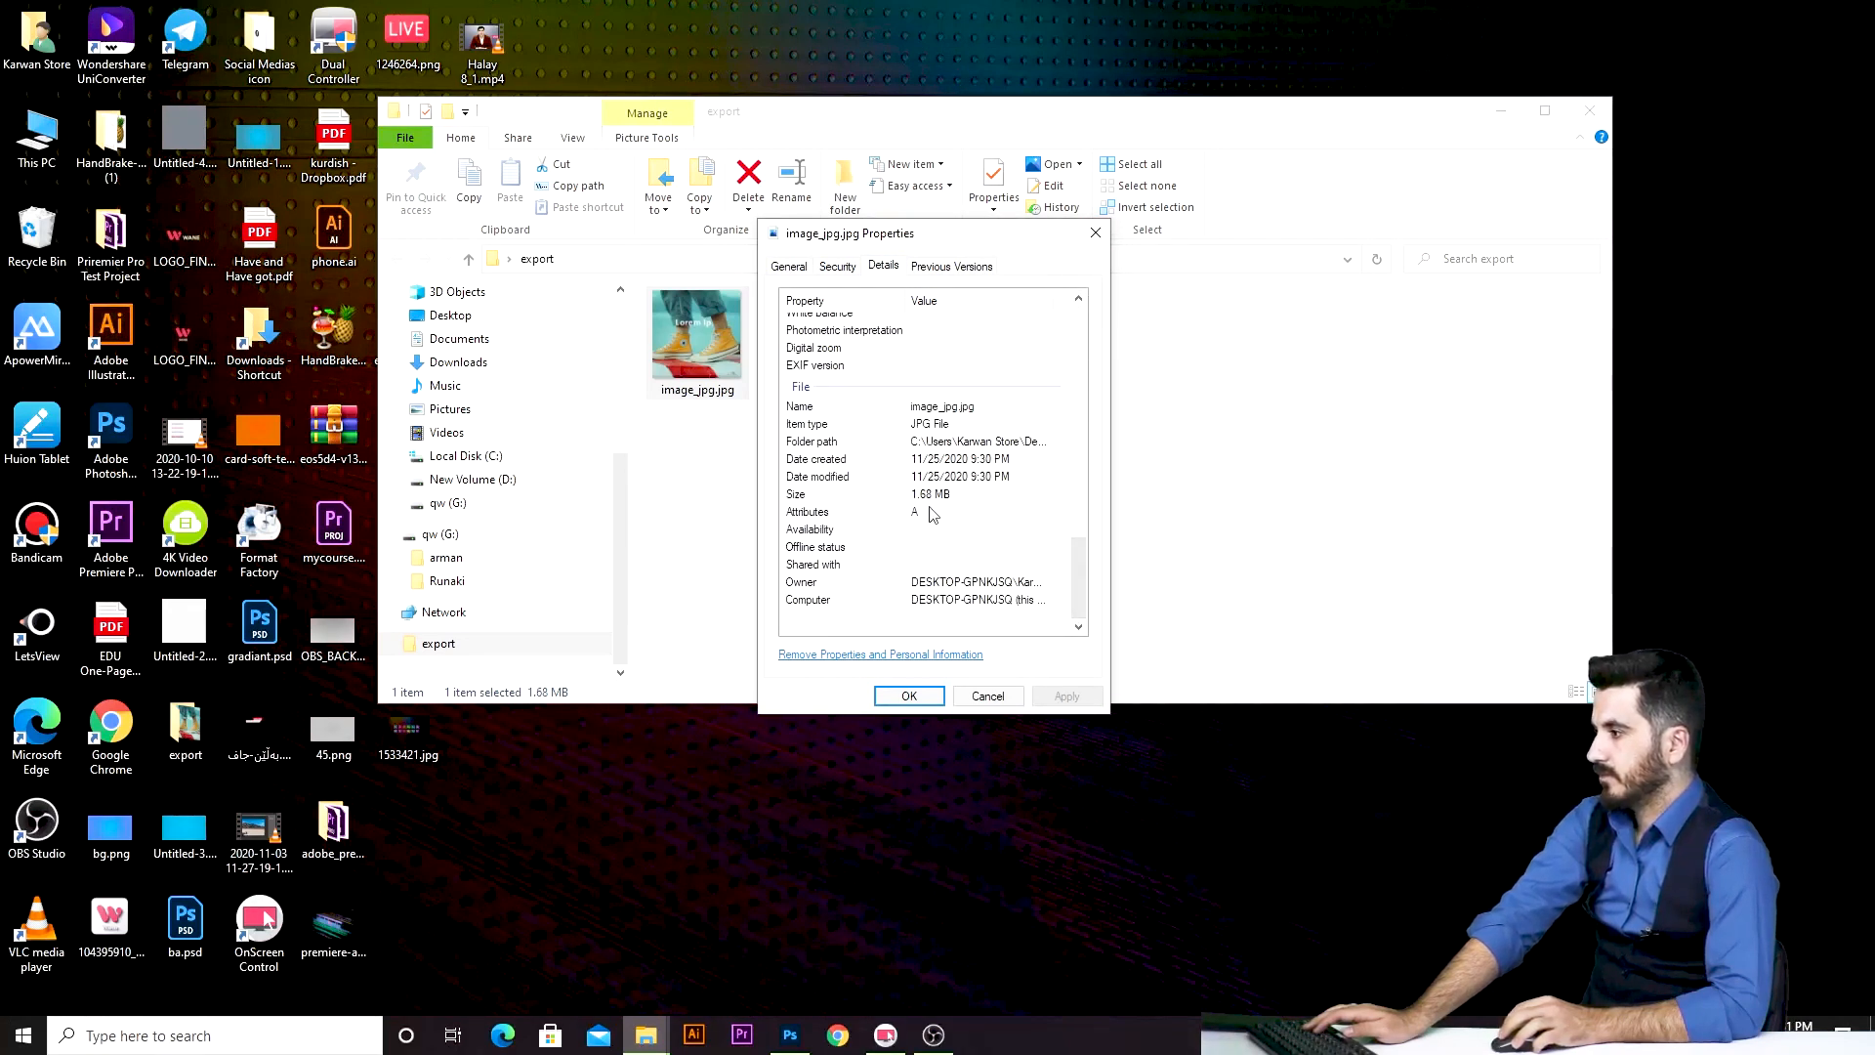
click(1095, 232)
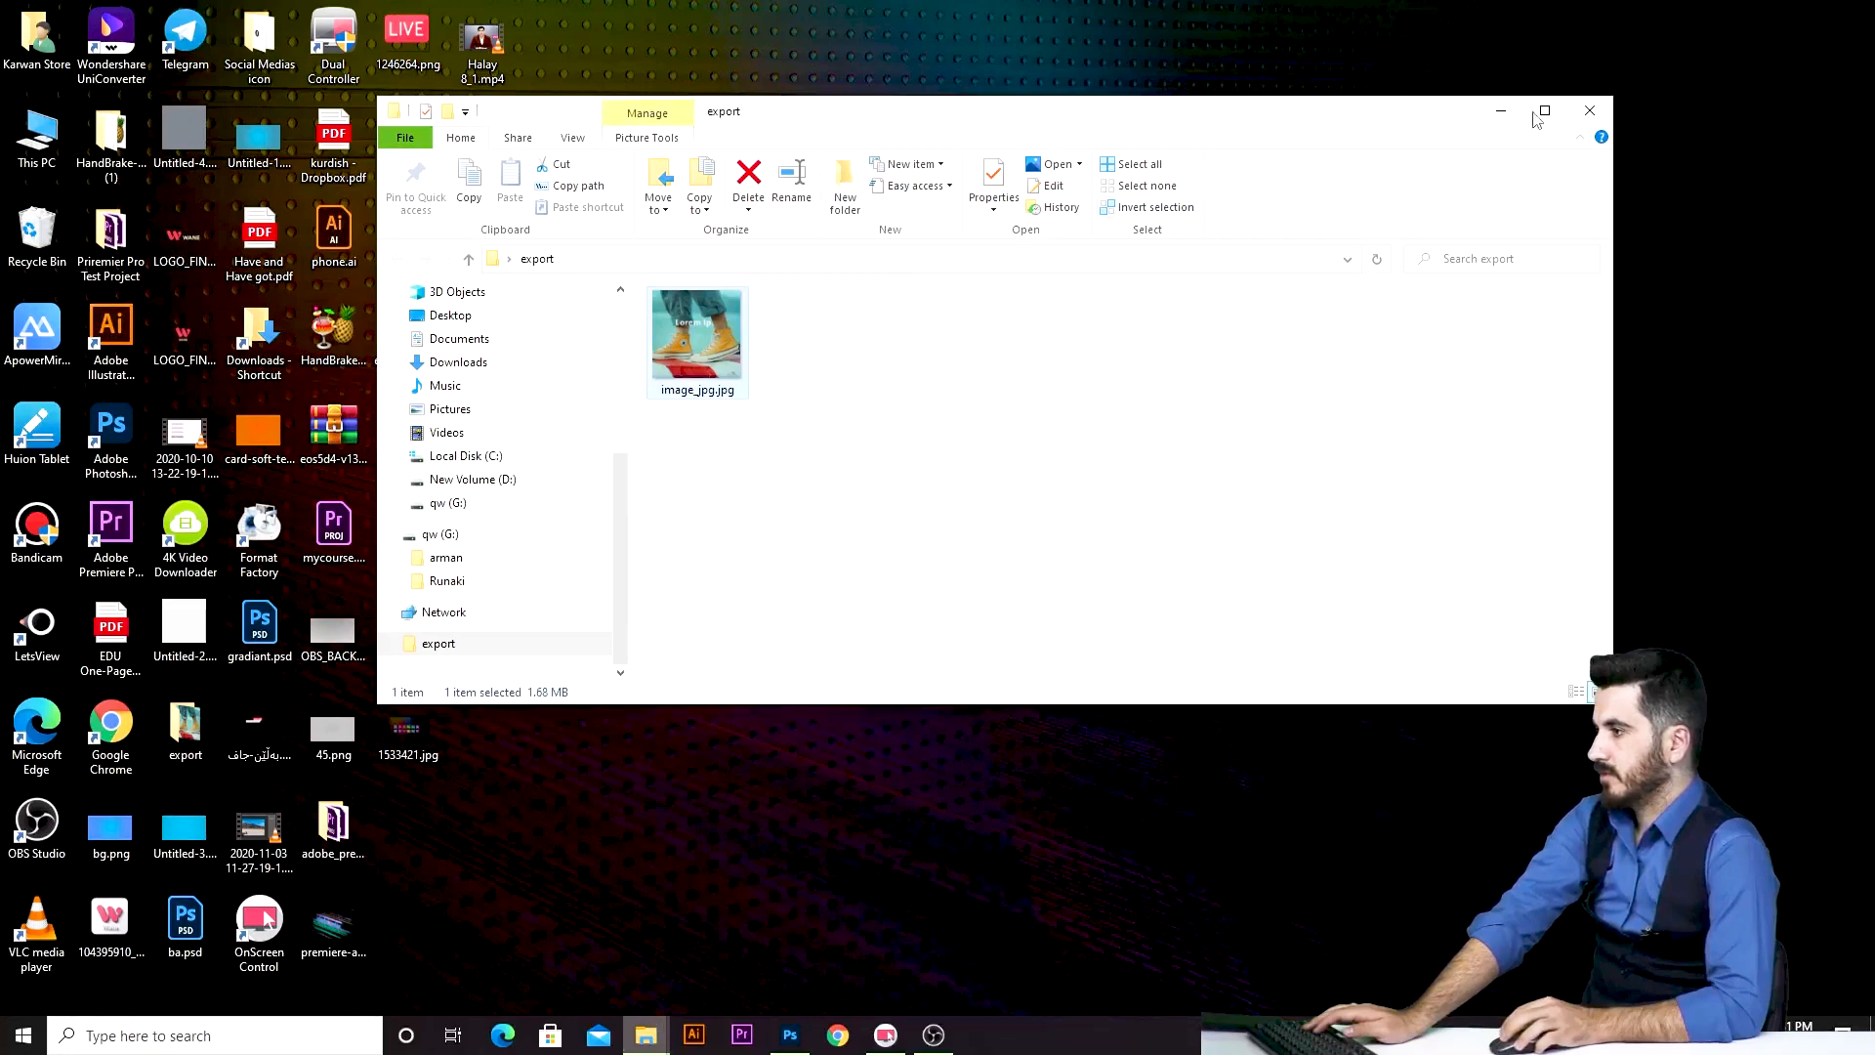
Move the export folder window aside, view image_jpg.jpg in Photos once more and close it.
drag(1148, 117, 1700, 103)
drag(1395, 108, 1171, 170)
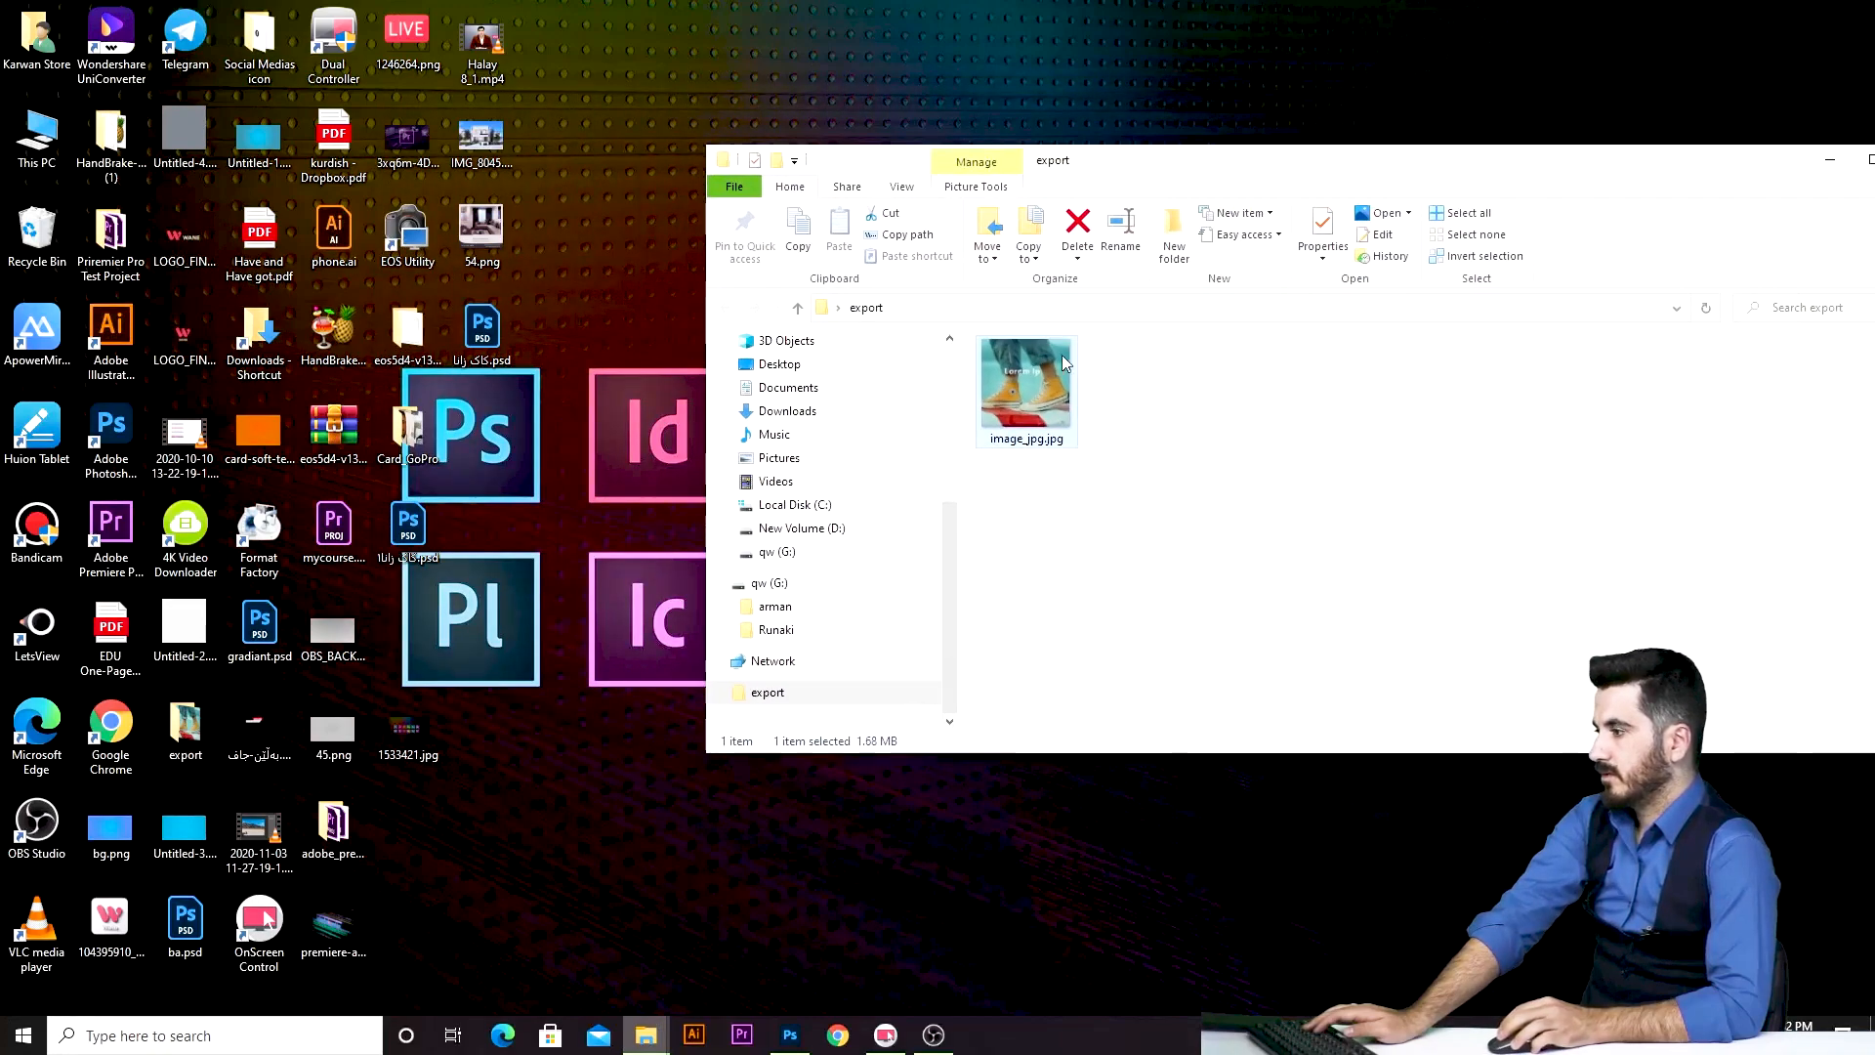
double_click(1041, 367)
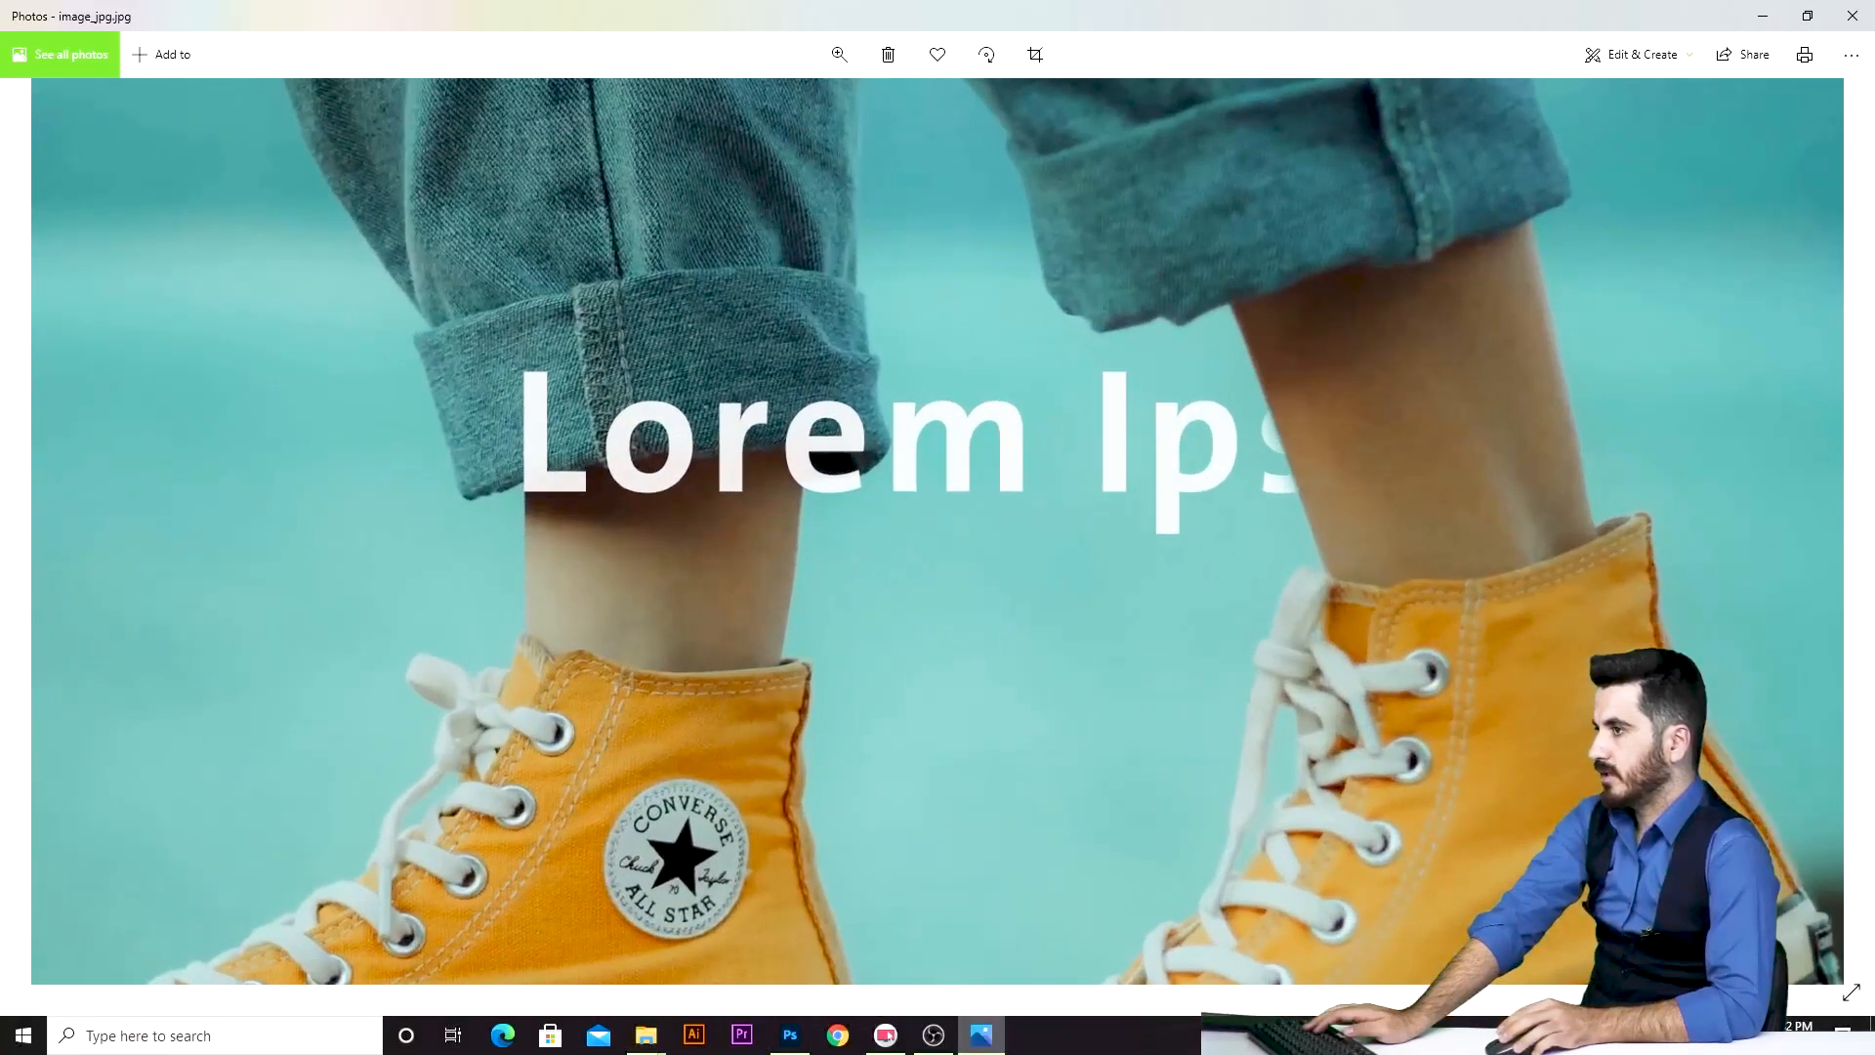
click(1852, 15)
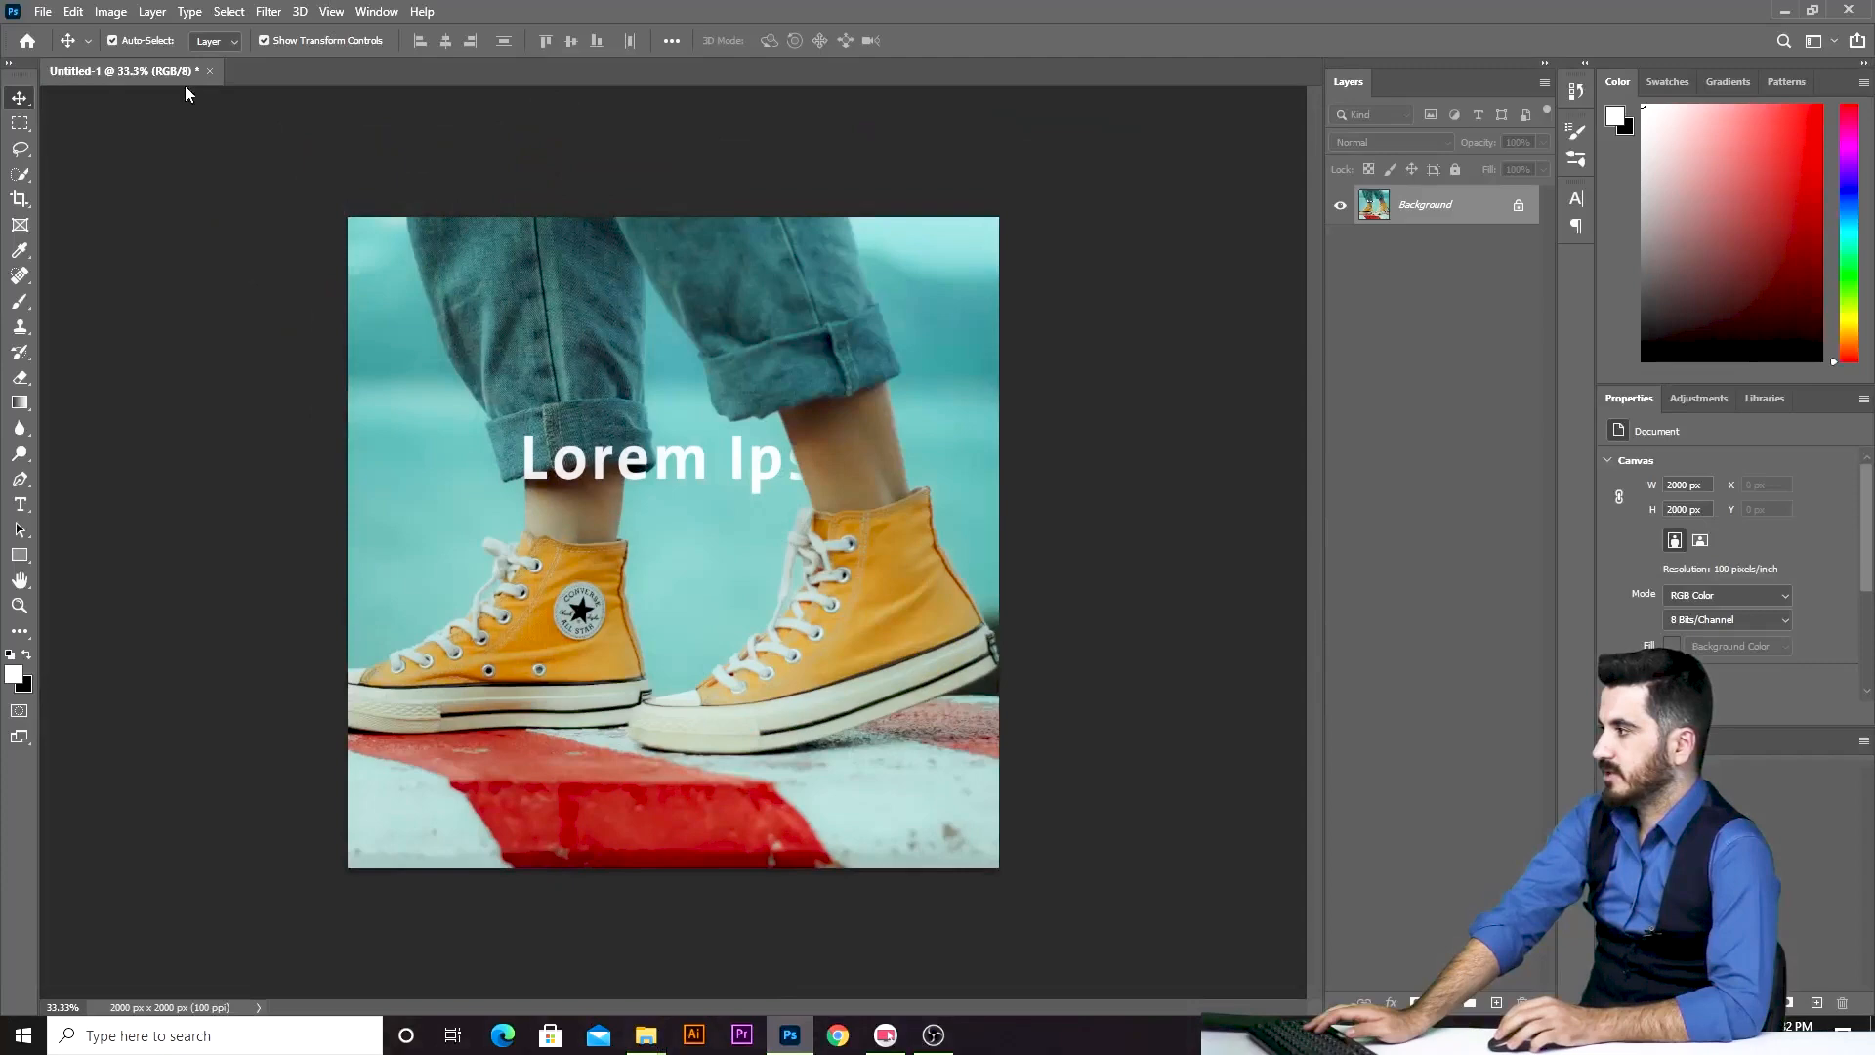
click(43, 11)
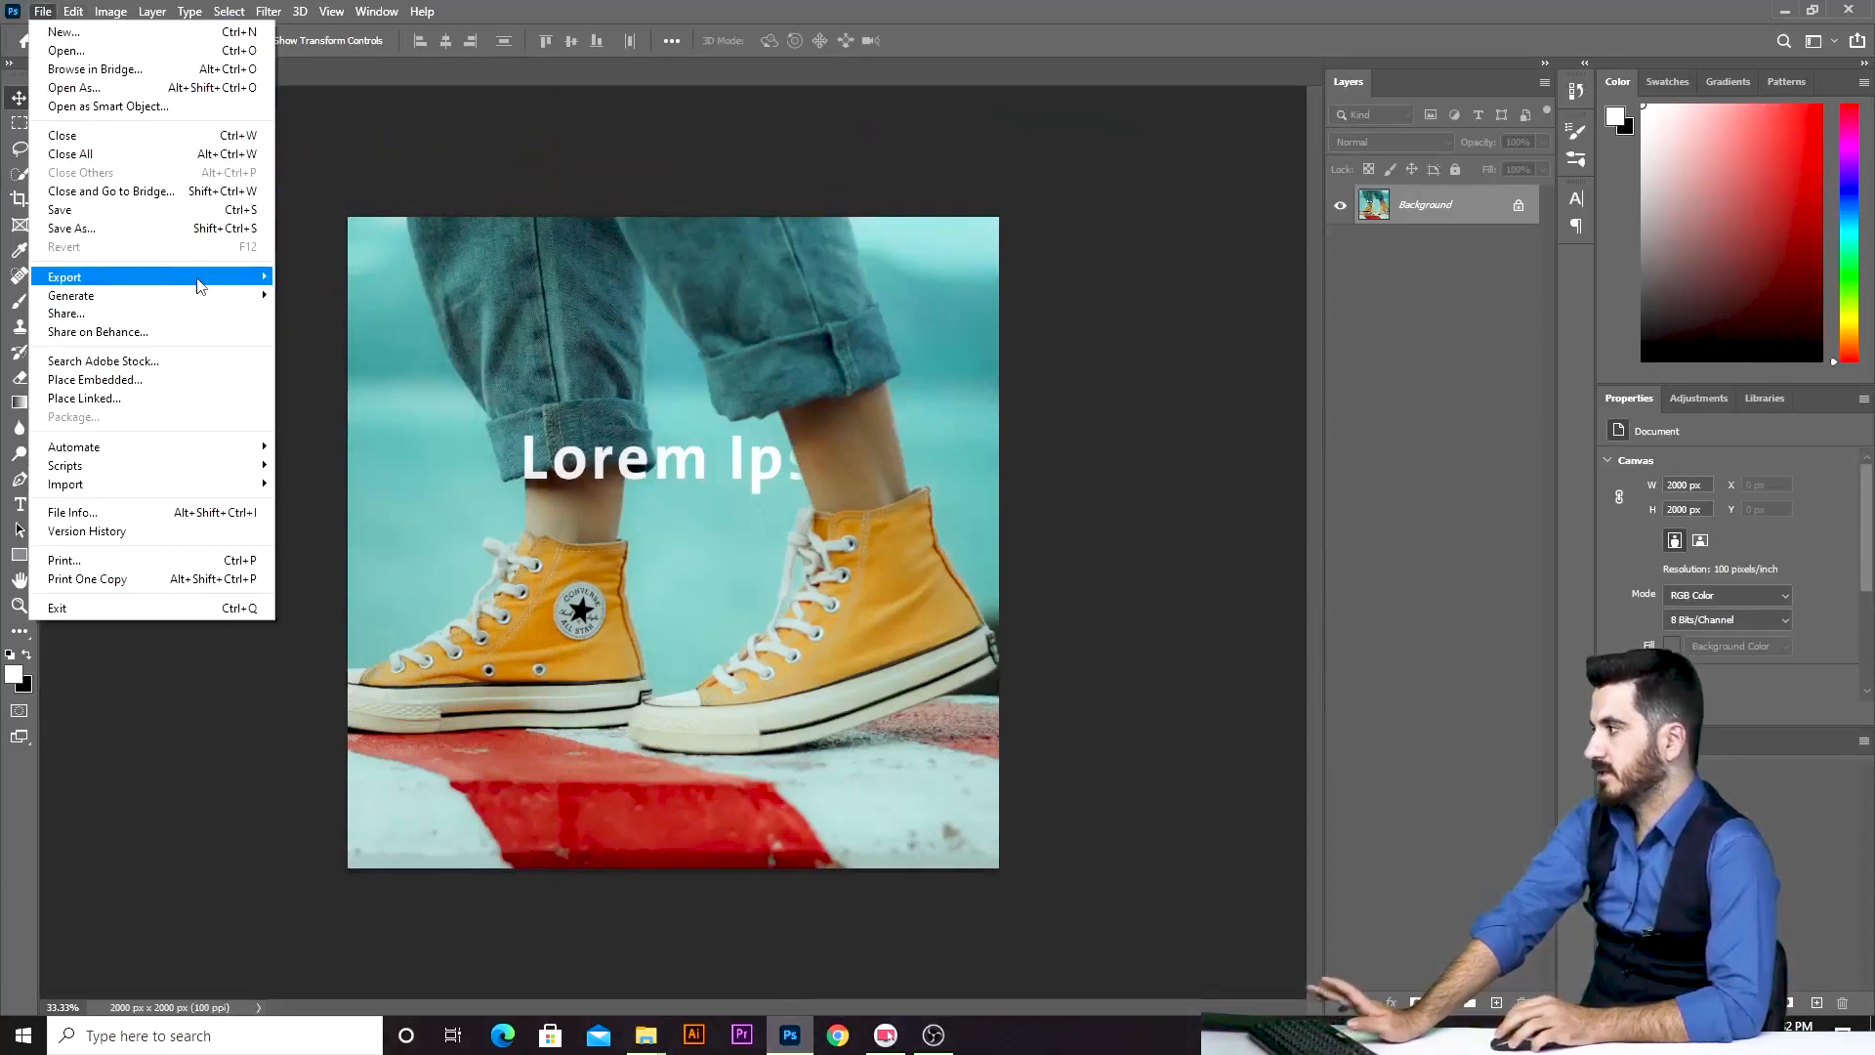
mouse_move(137, 276)
click(461, 353)
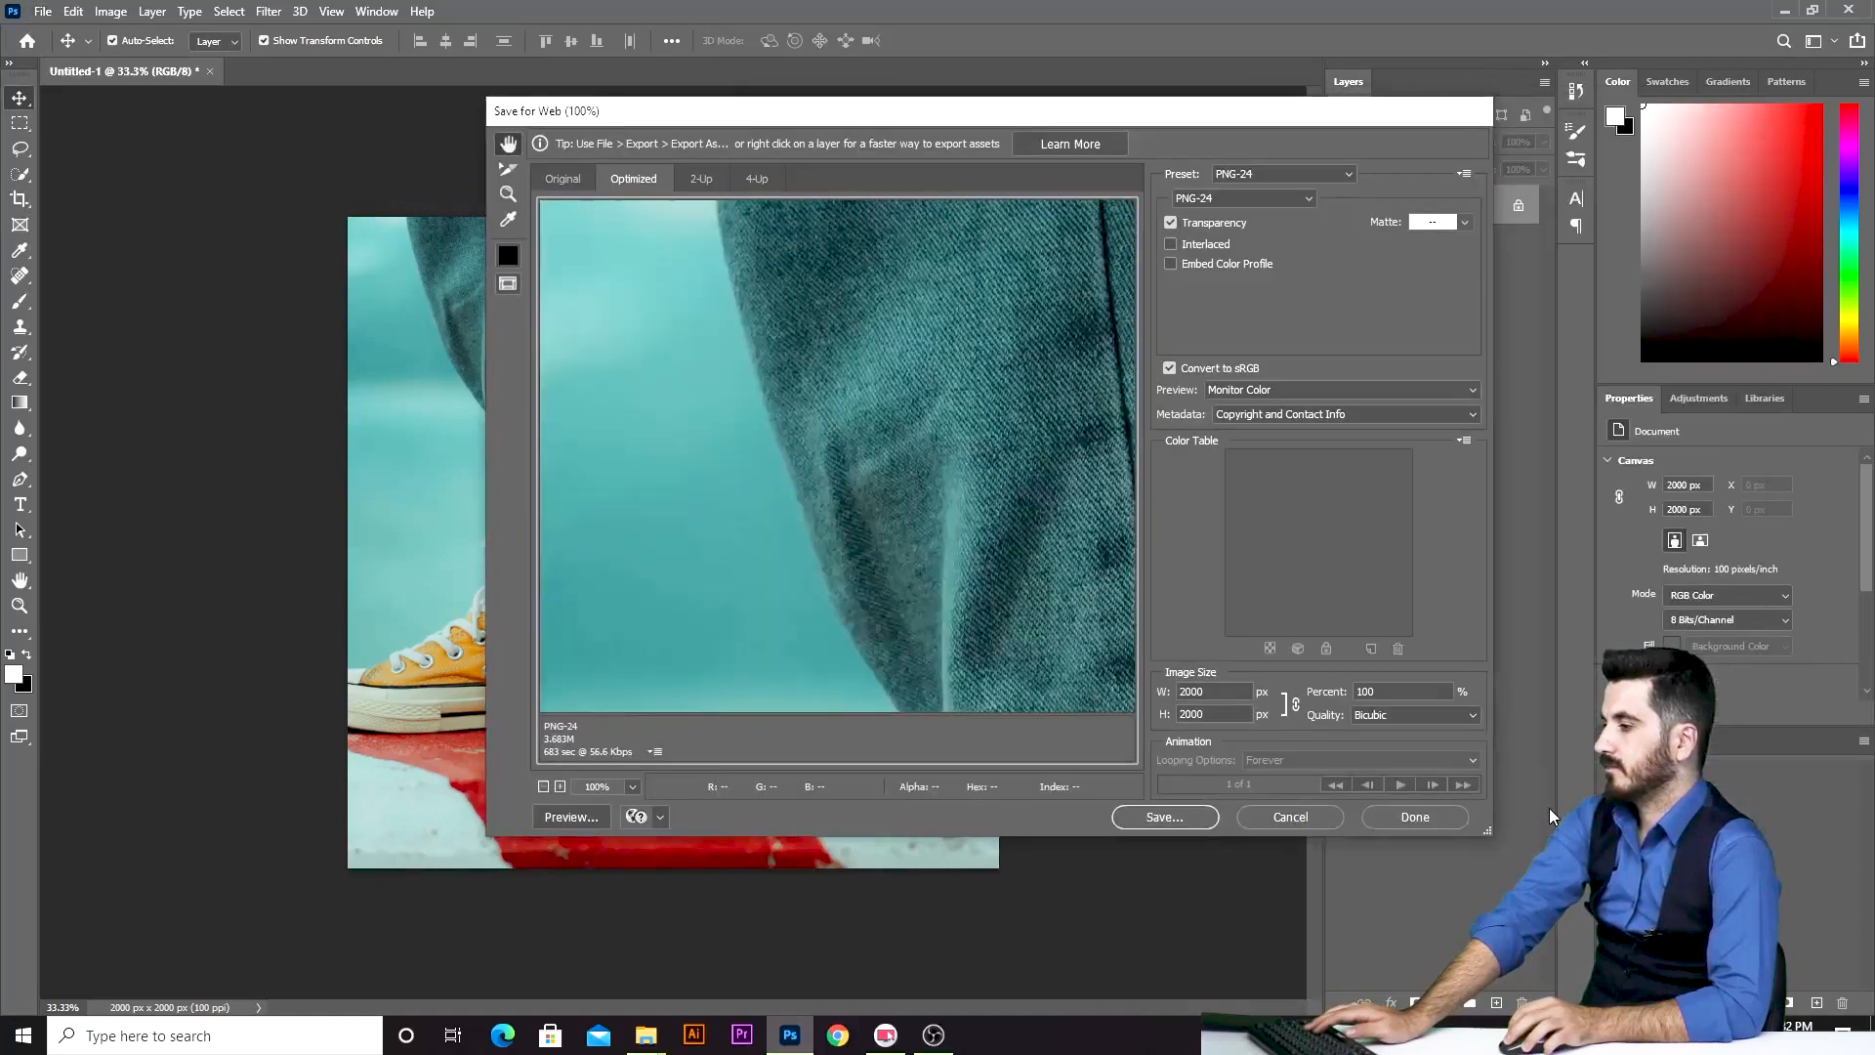
click(1291, 818)
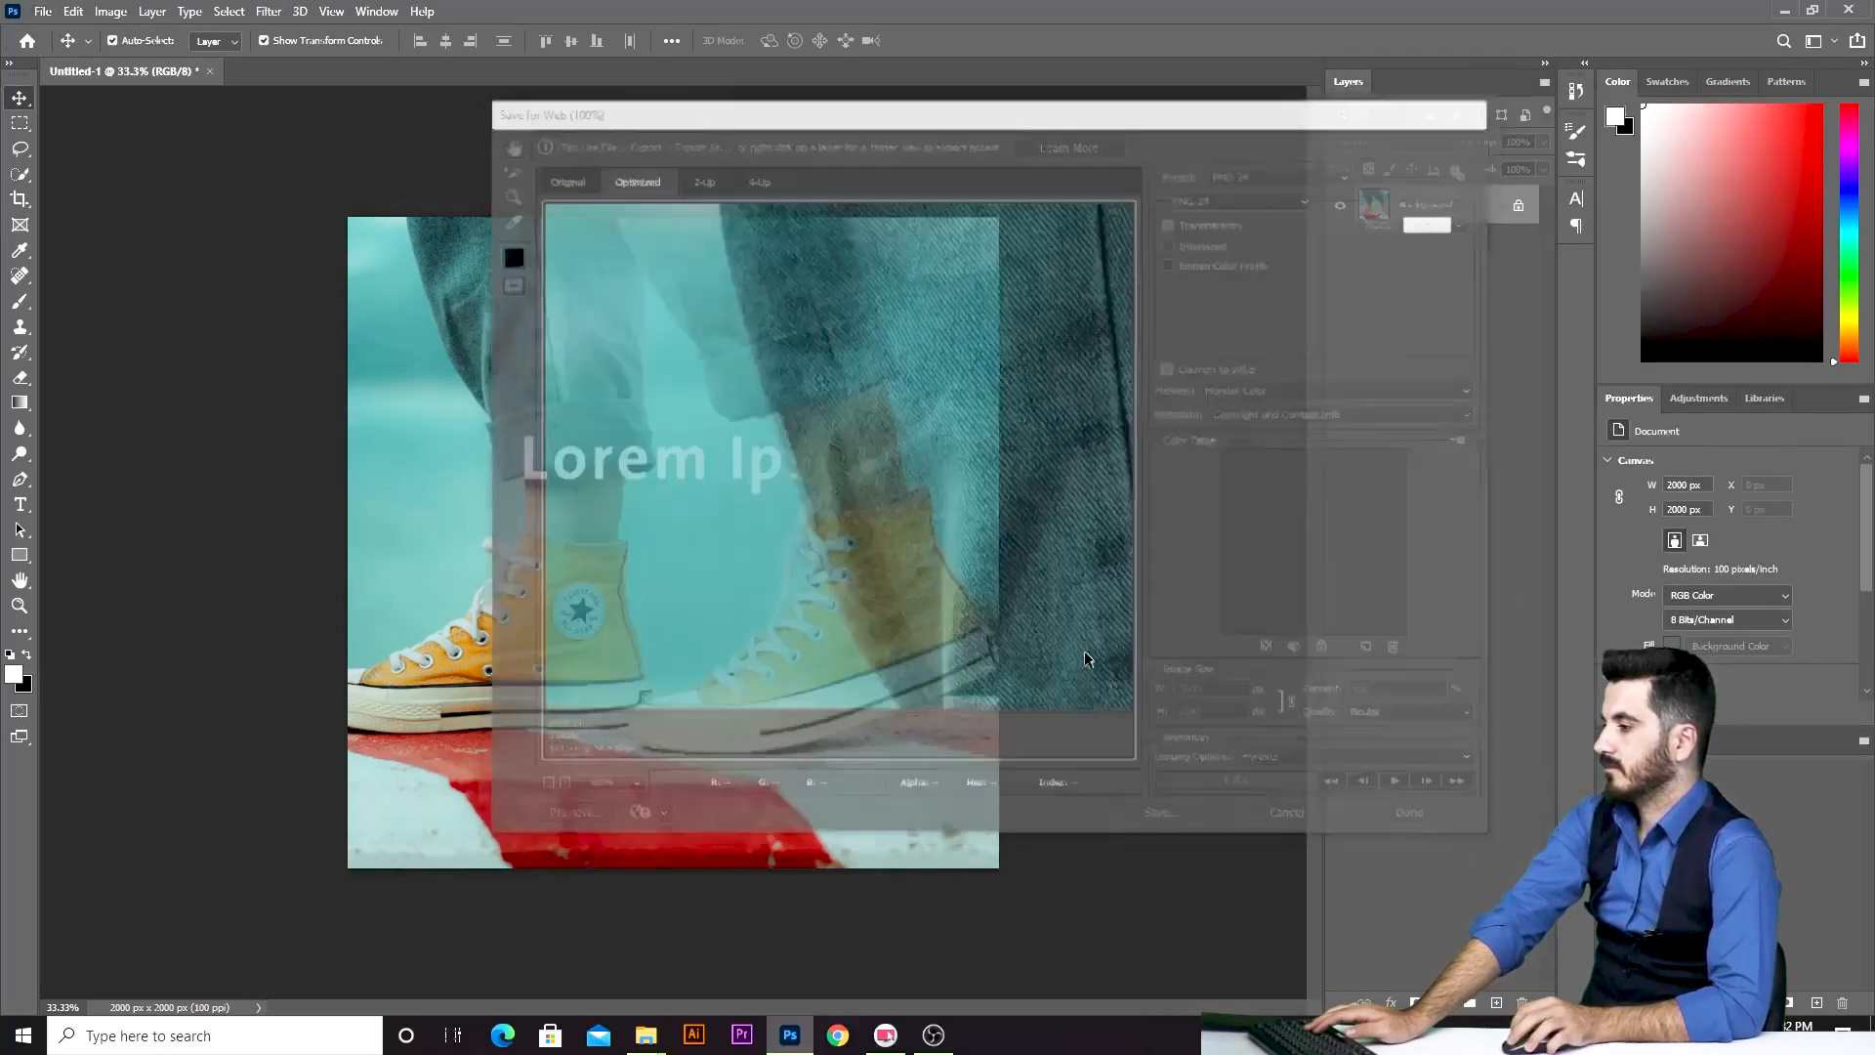
Start a Save for Web (Legacy) export of the sneakers image with PNG-24 as the file format.
click(43, 12)
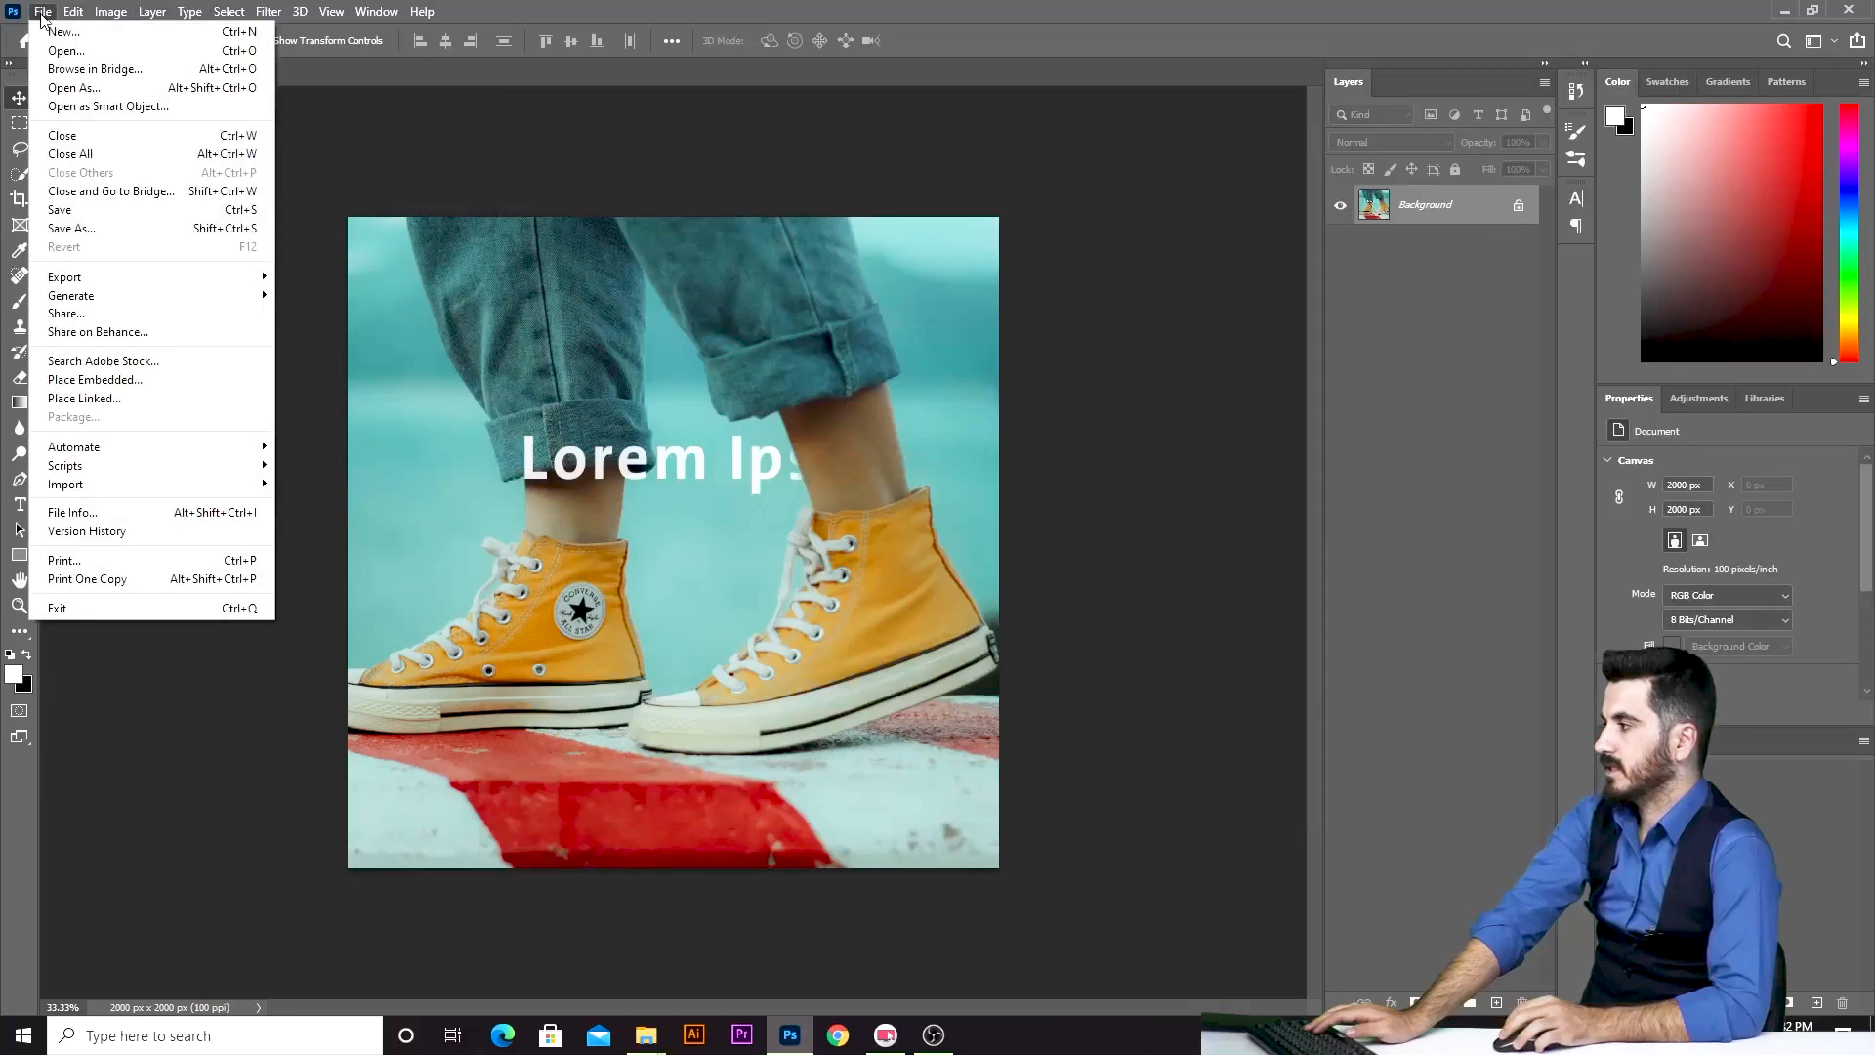
mouse_move(127, 279)
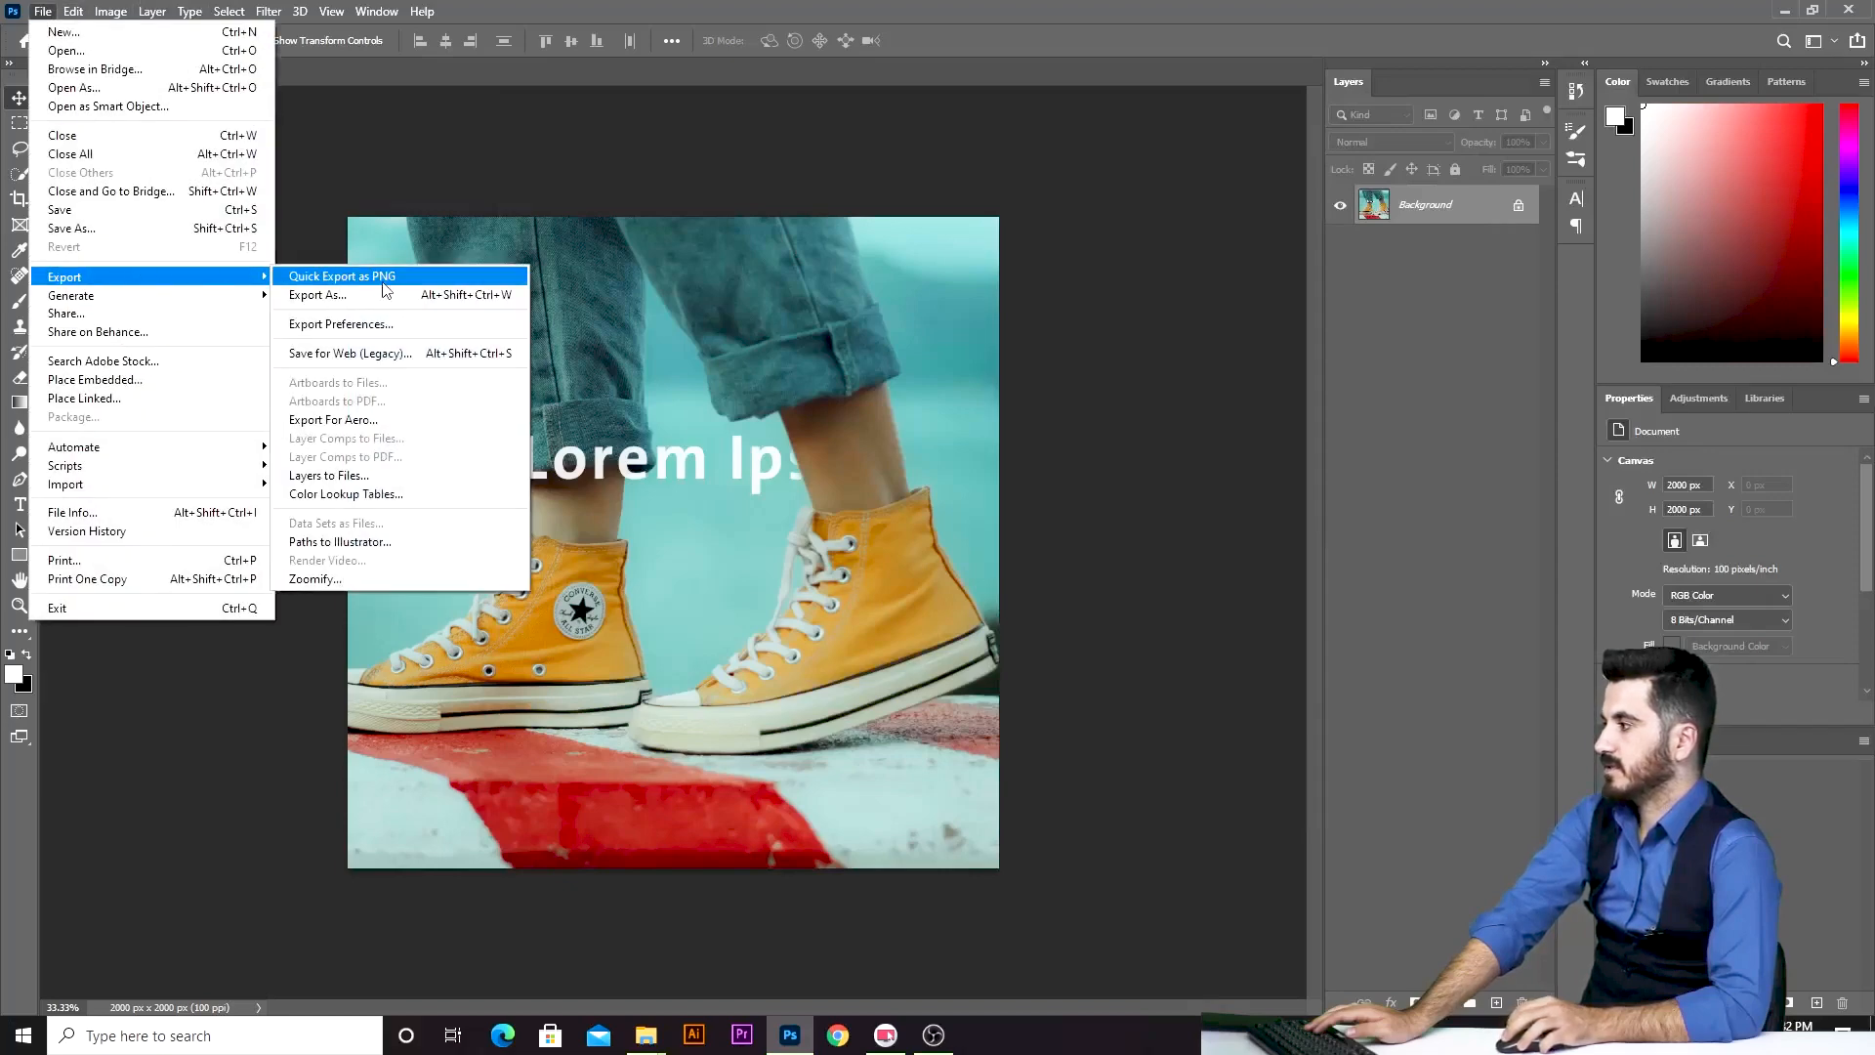
click(427, 353)
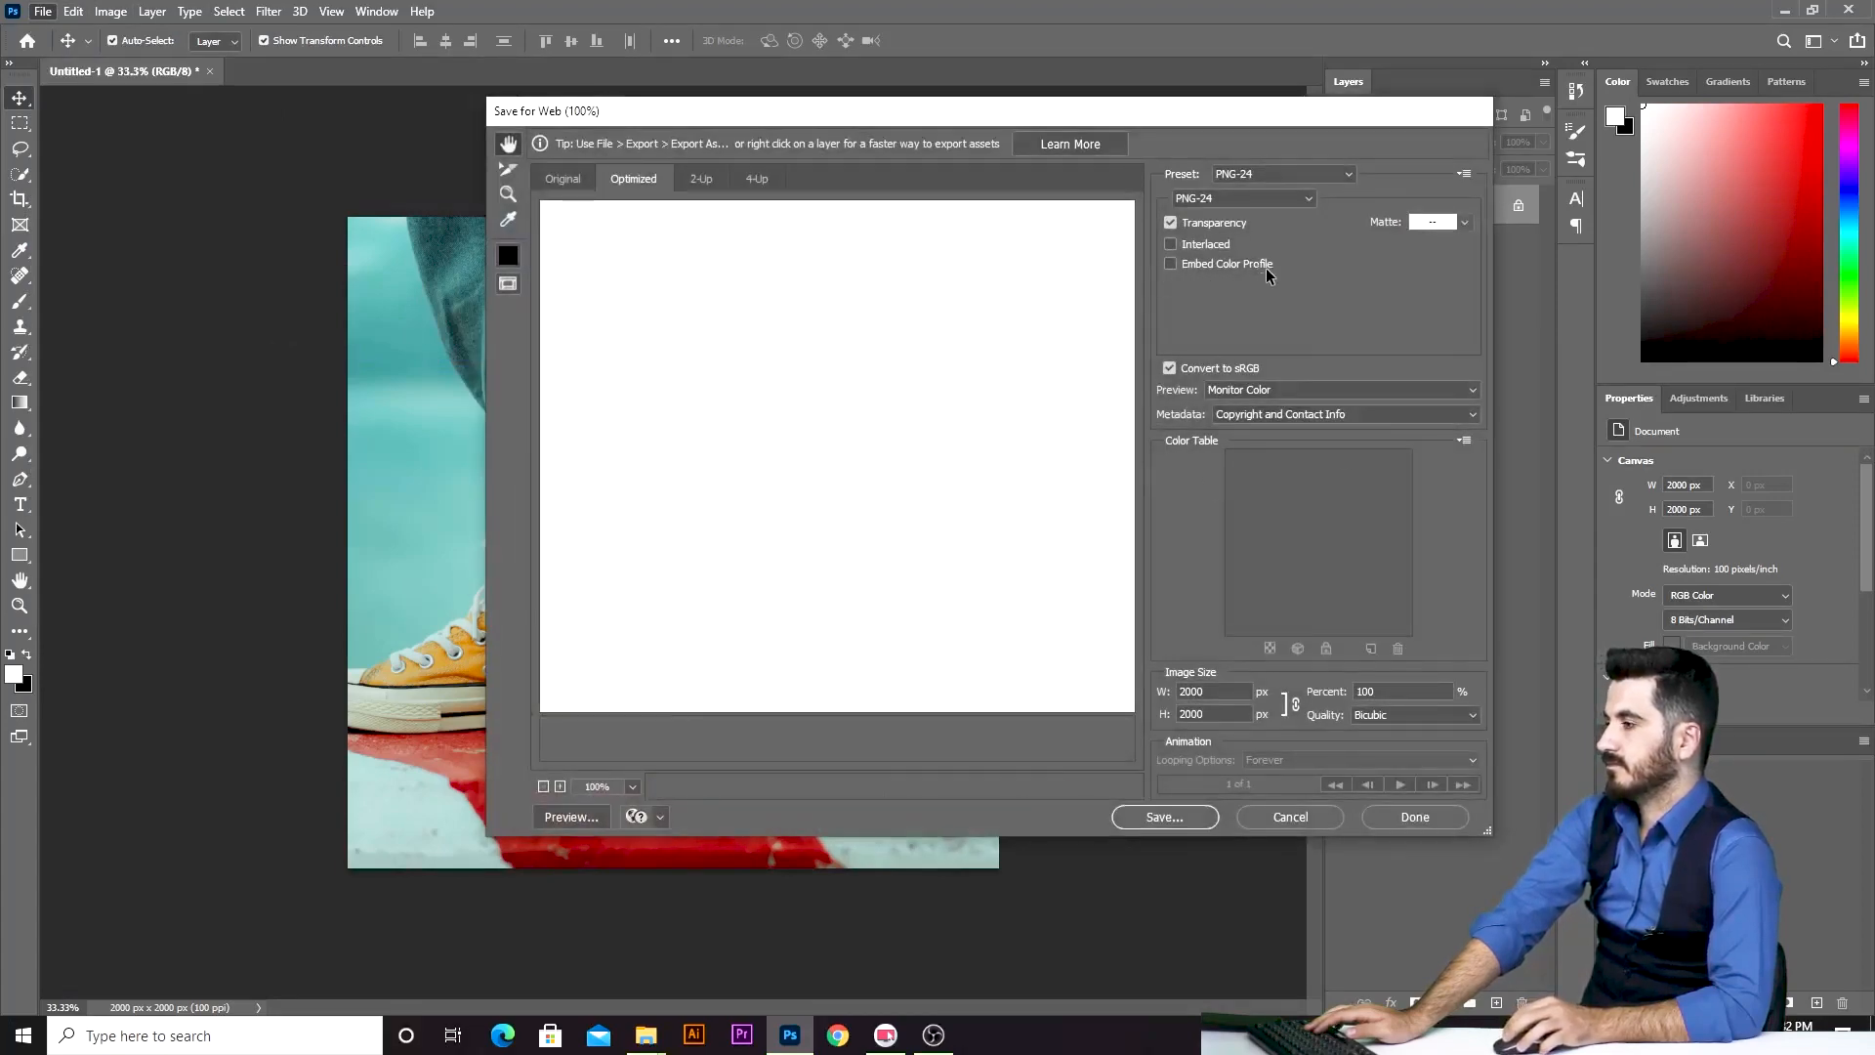
click(1254, 199)
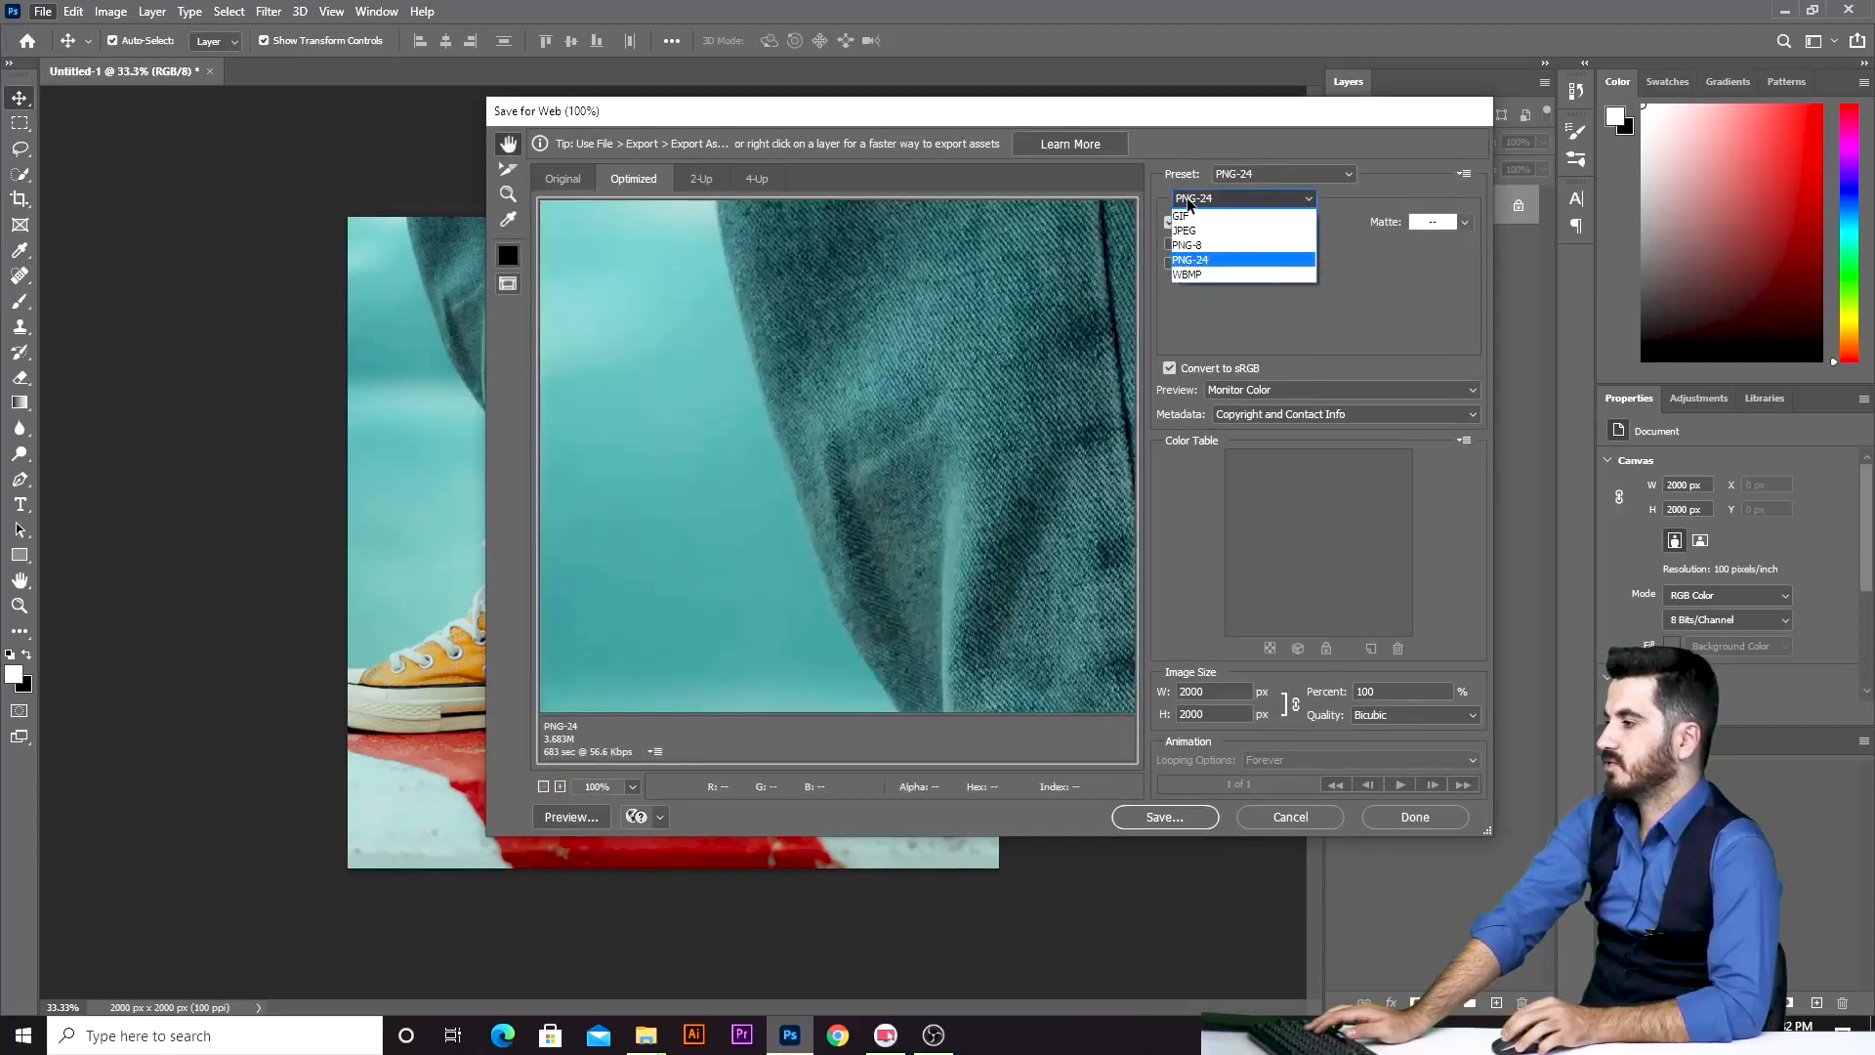
click(1221, 260)
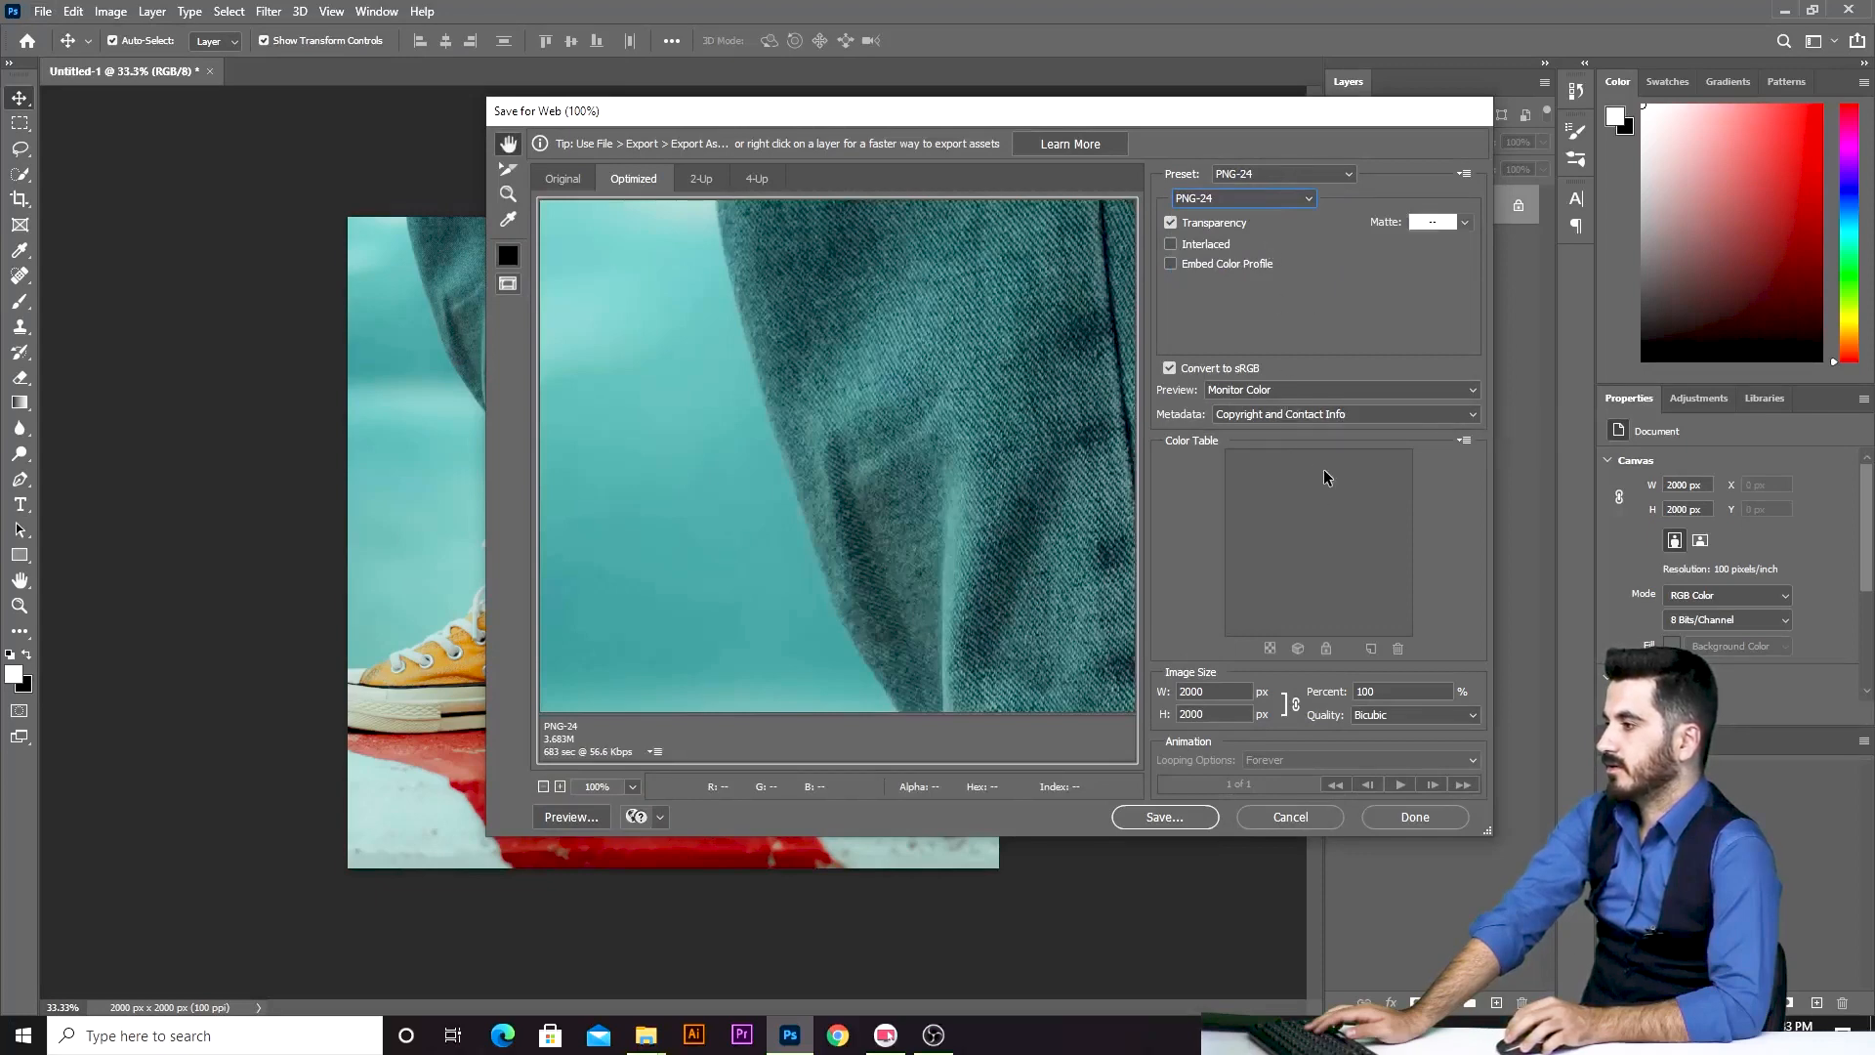
Review the export's colour preview choices, image size values and resampling quality options.
click(1393, 393)
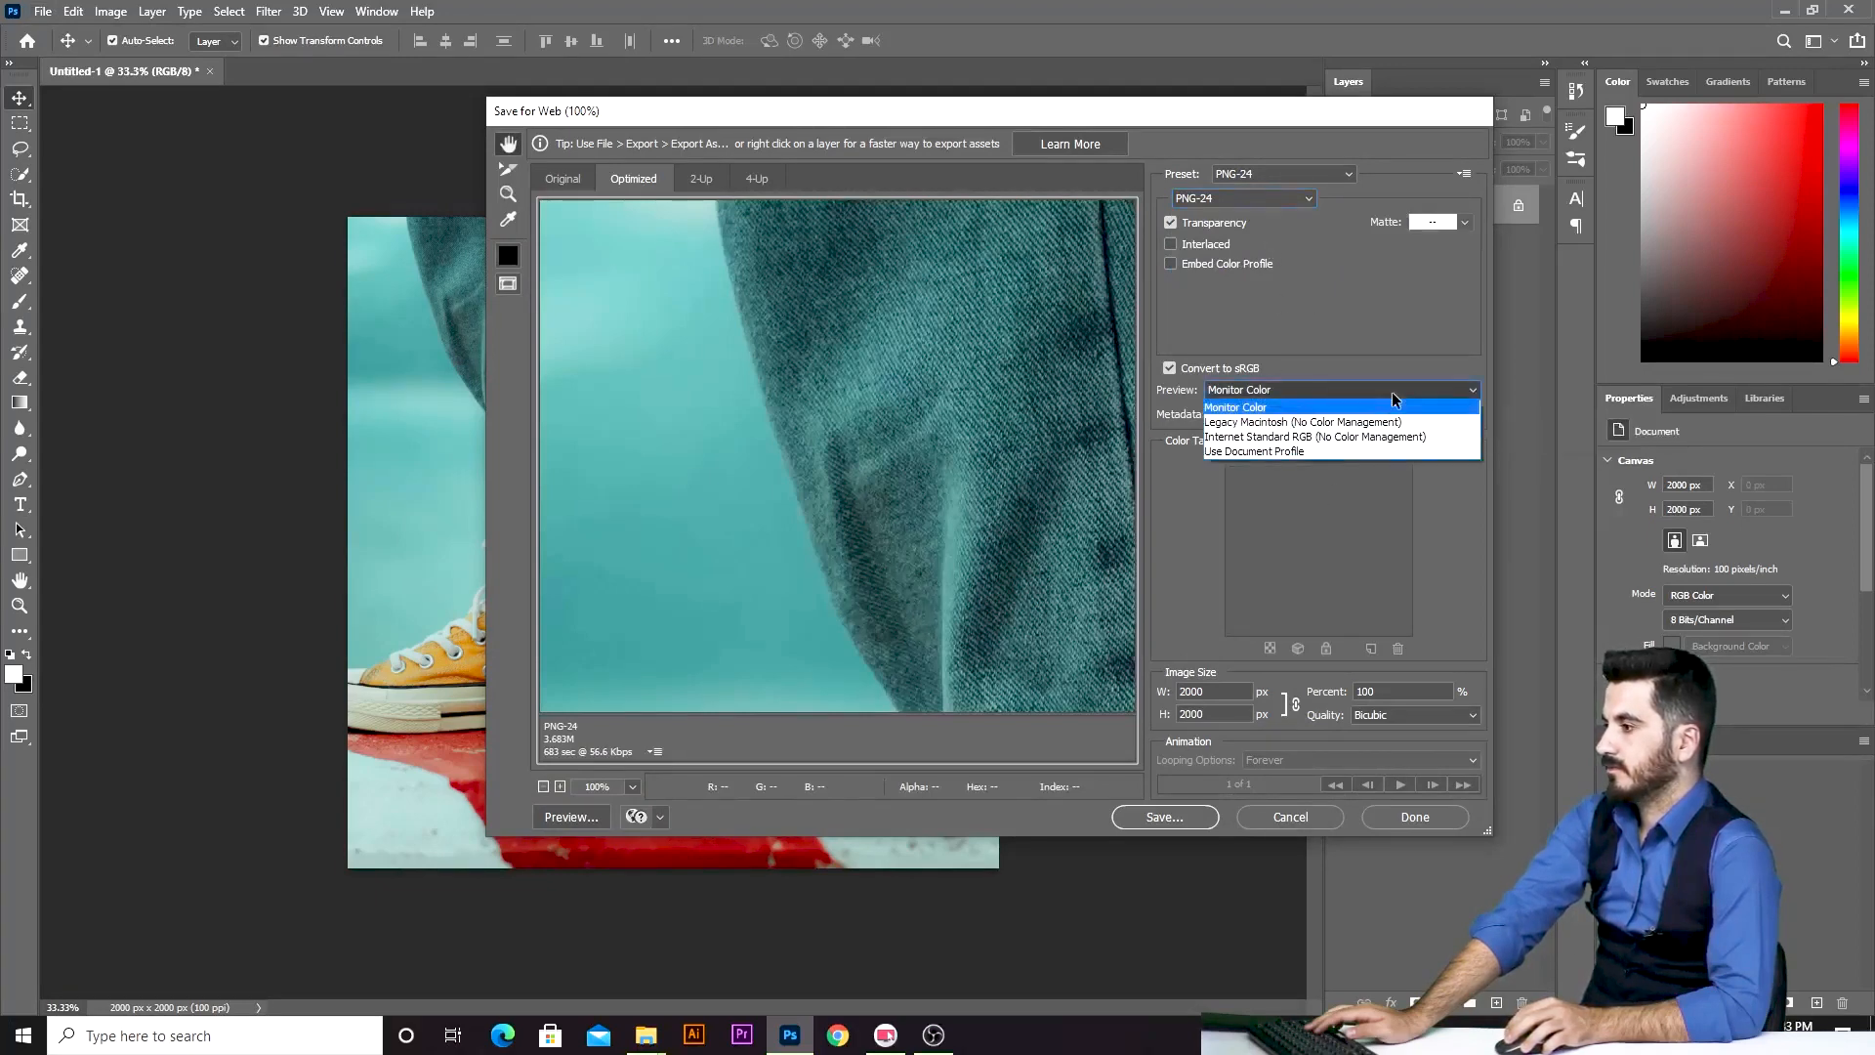
click(1394, 395)
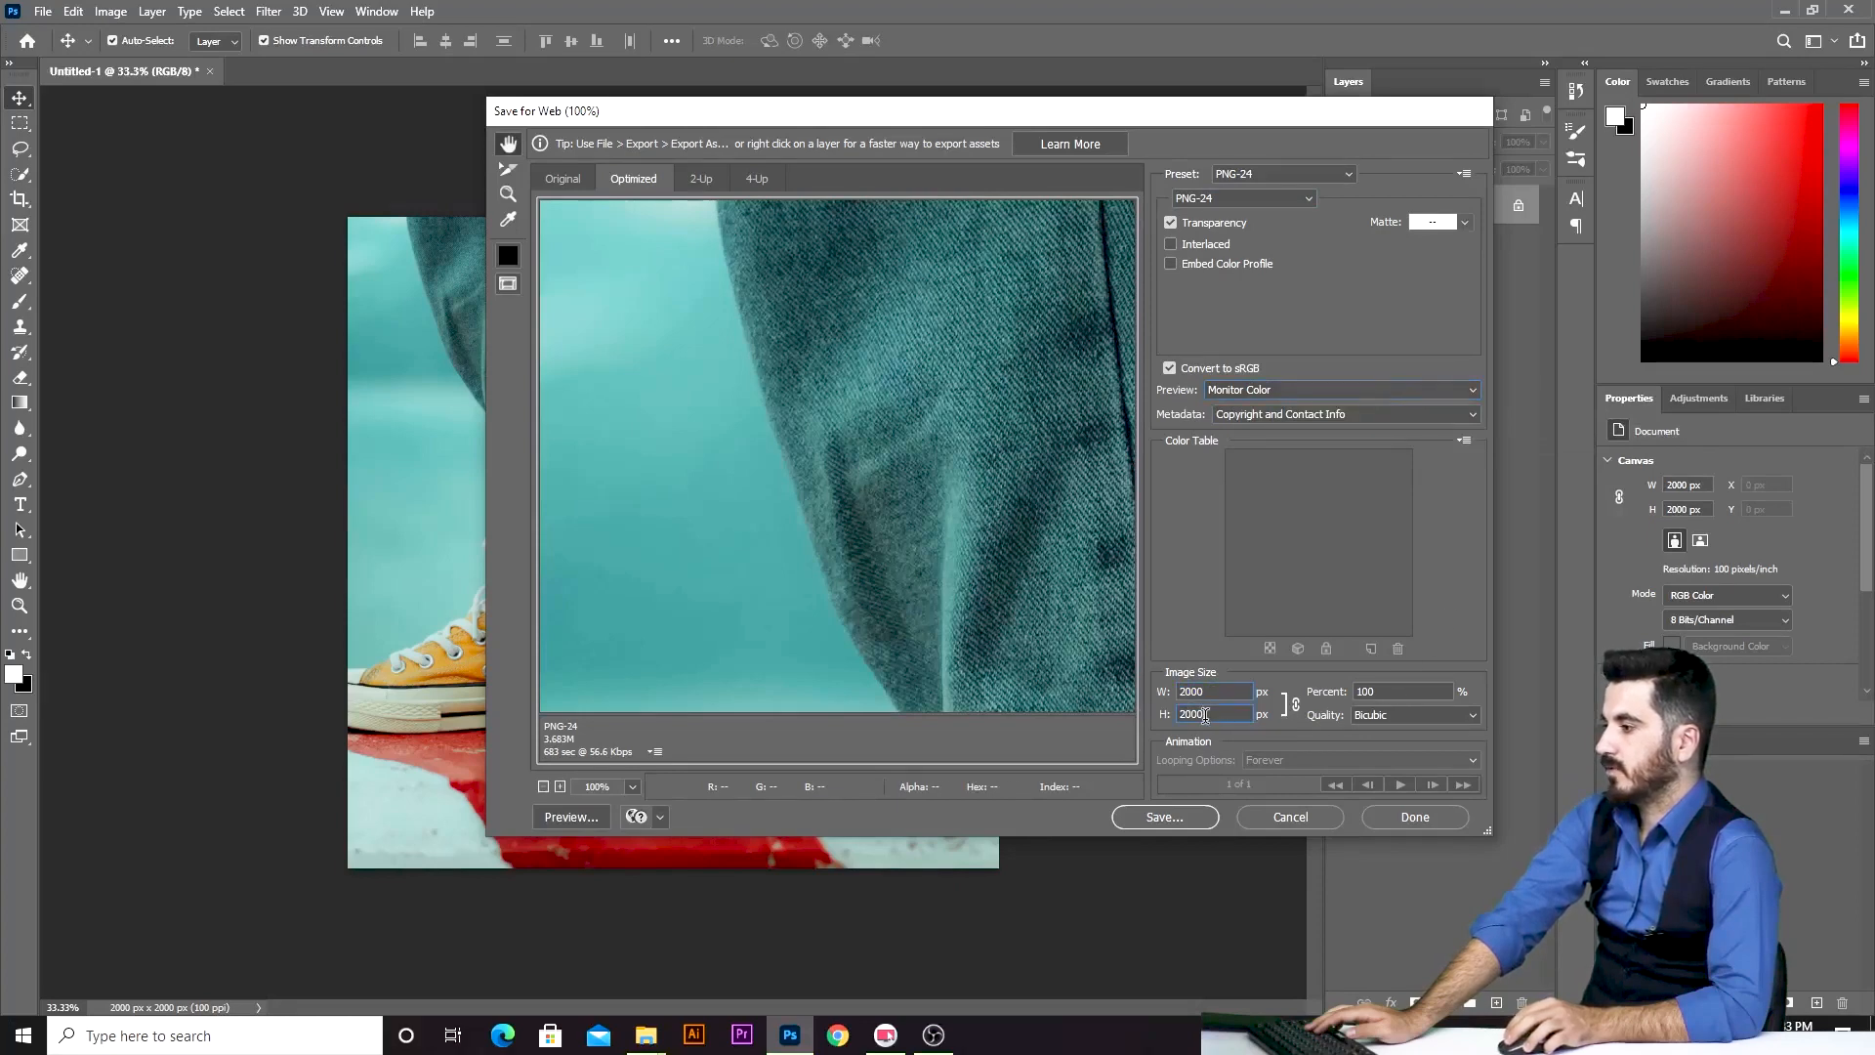
key(Tab)
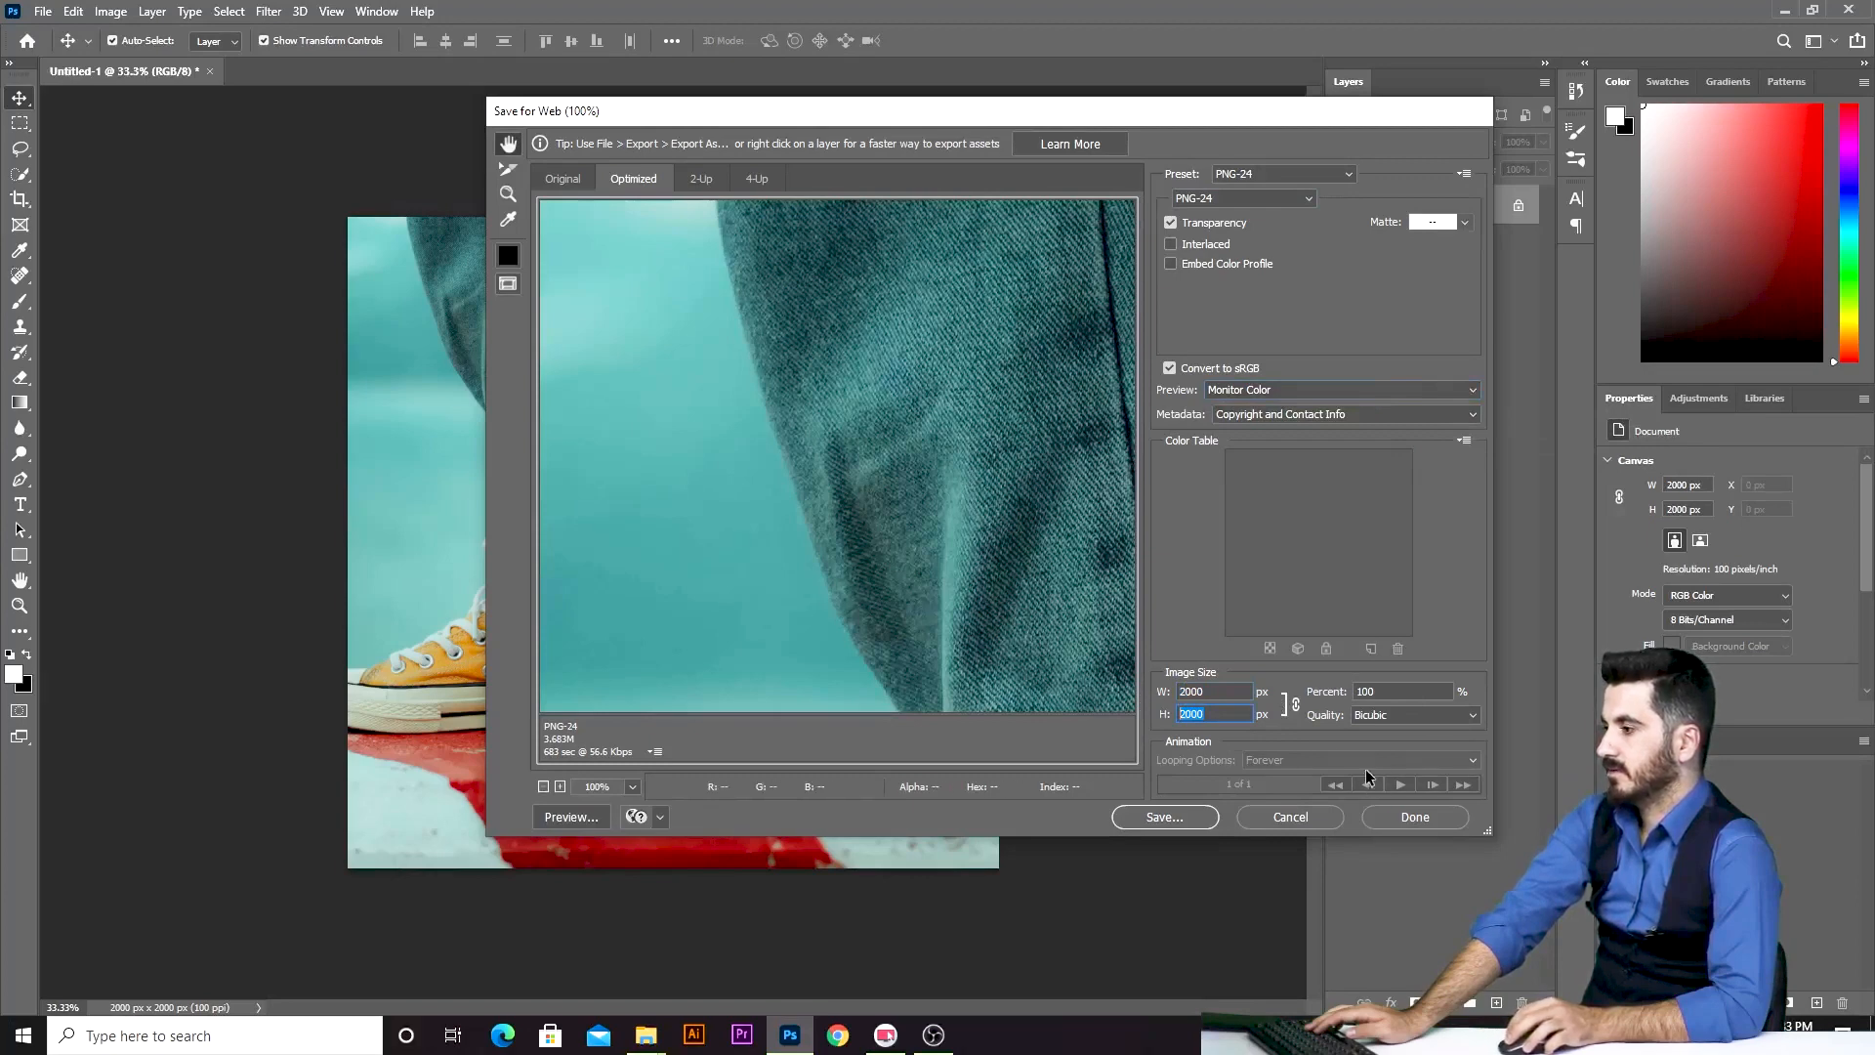
click(1404, 720)
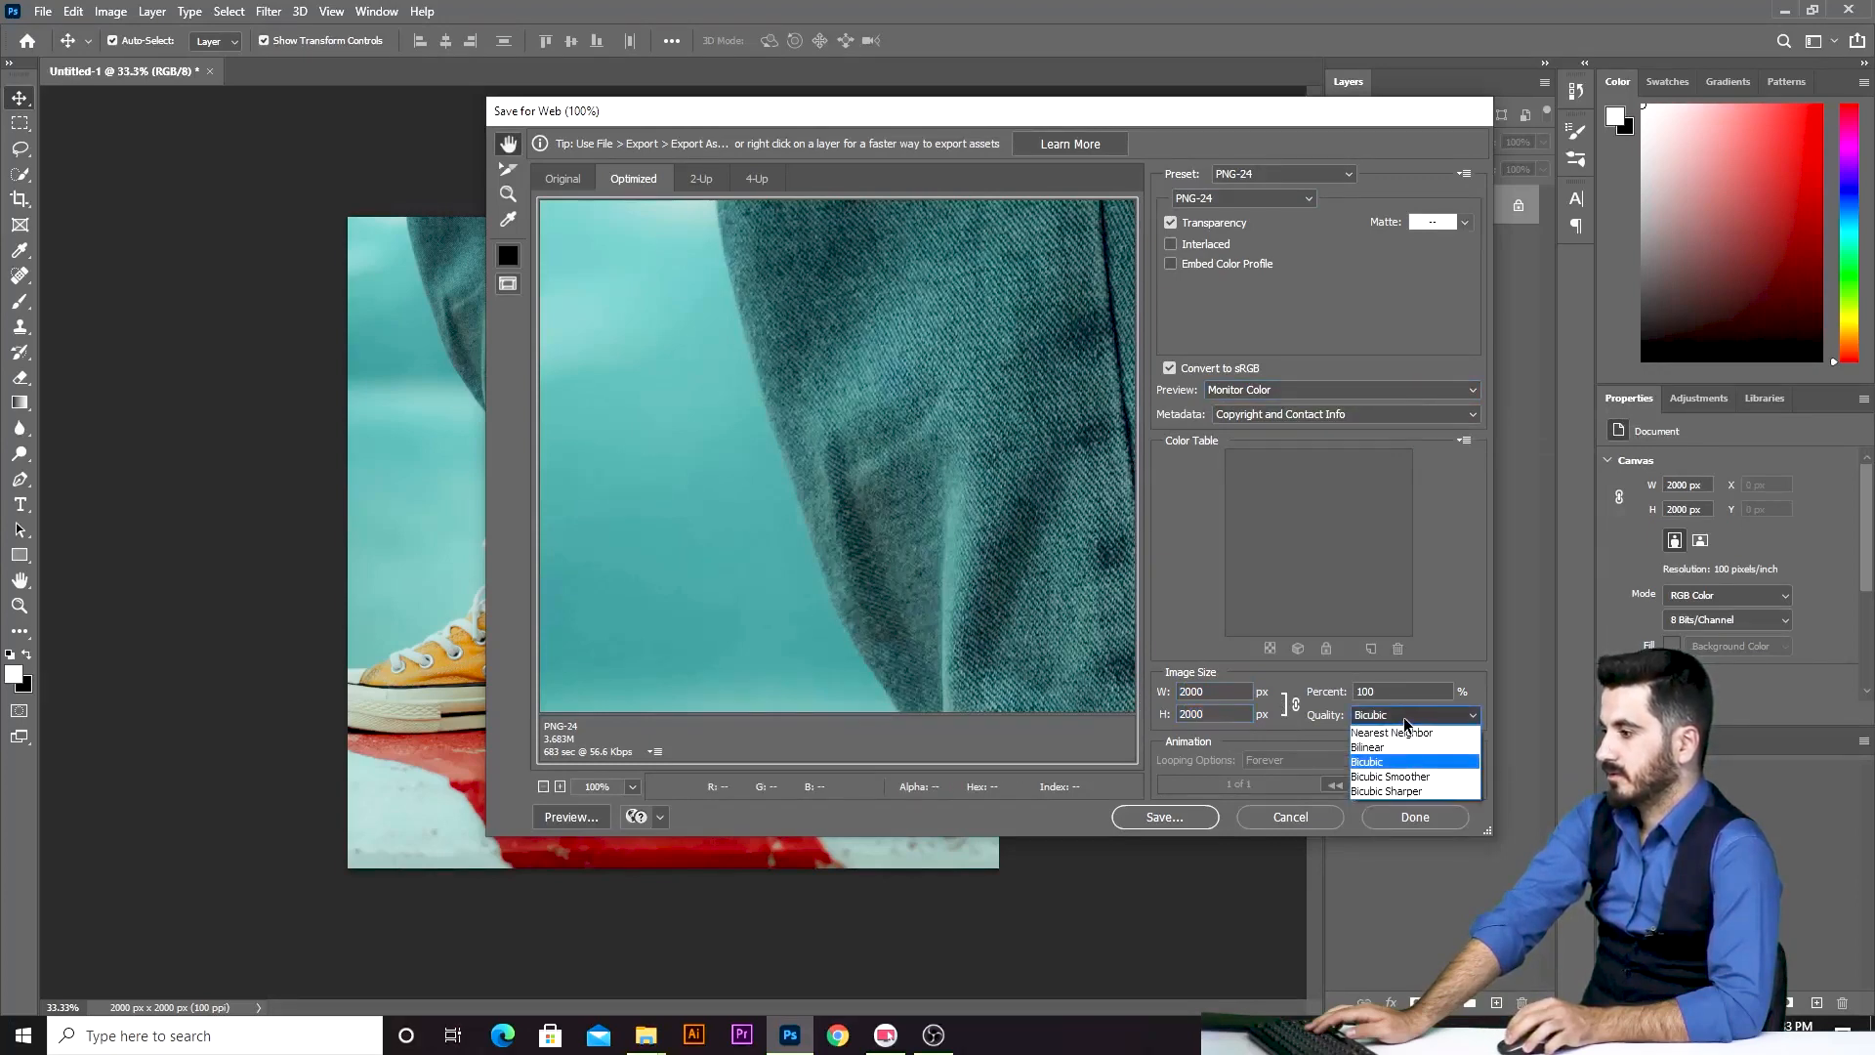
click(1405, 721)
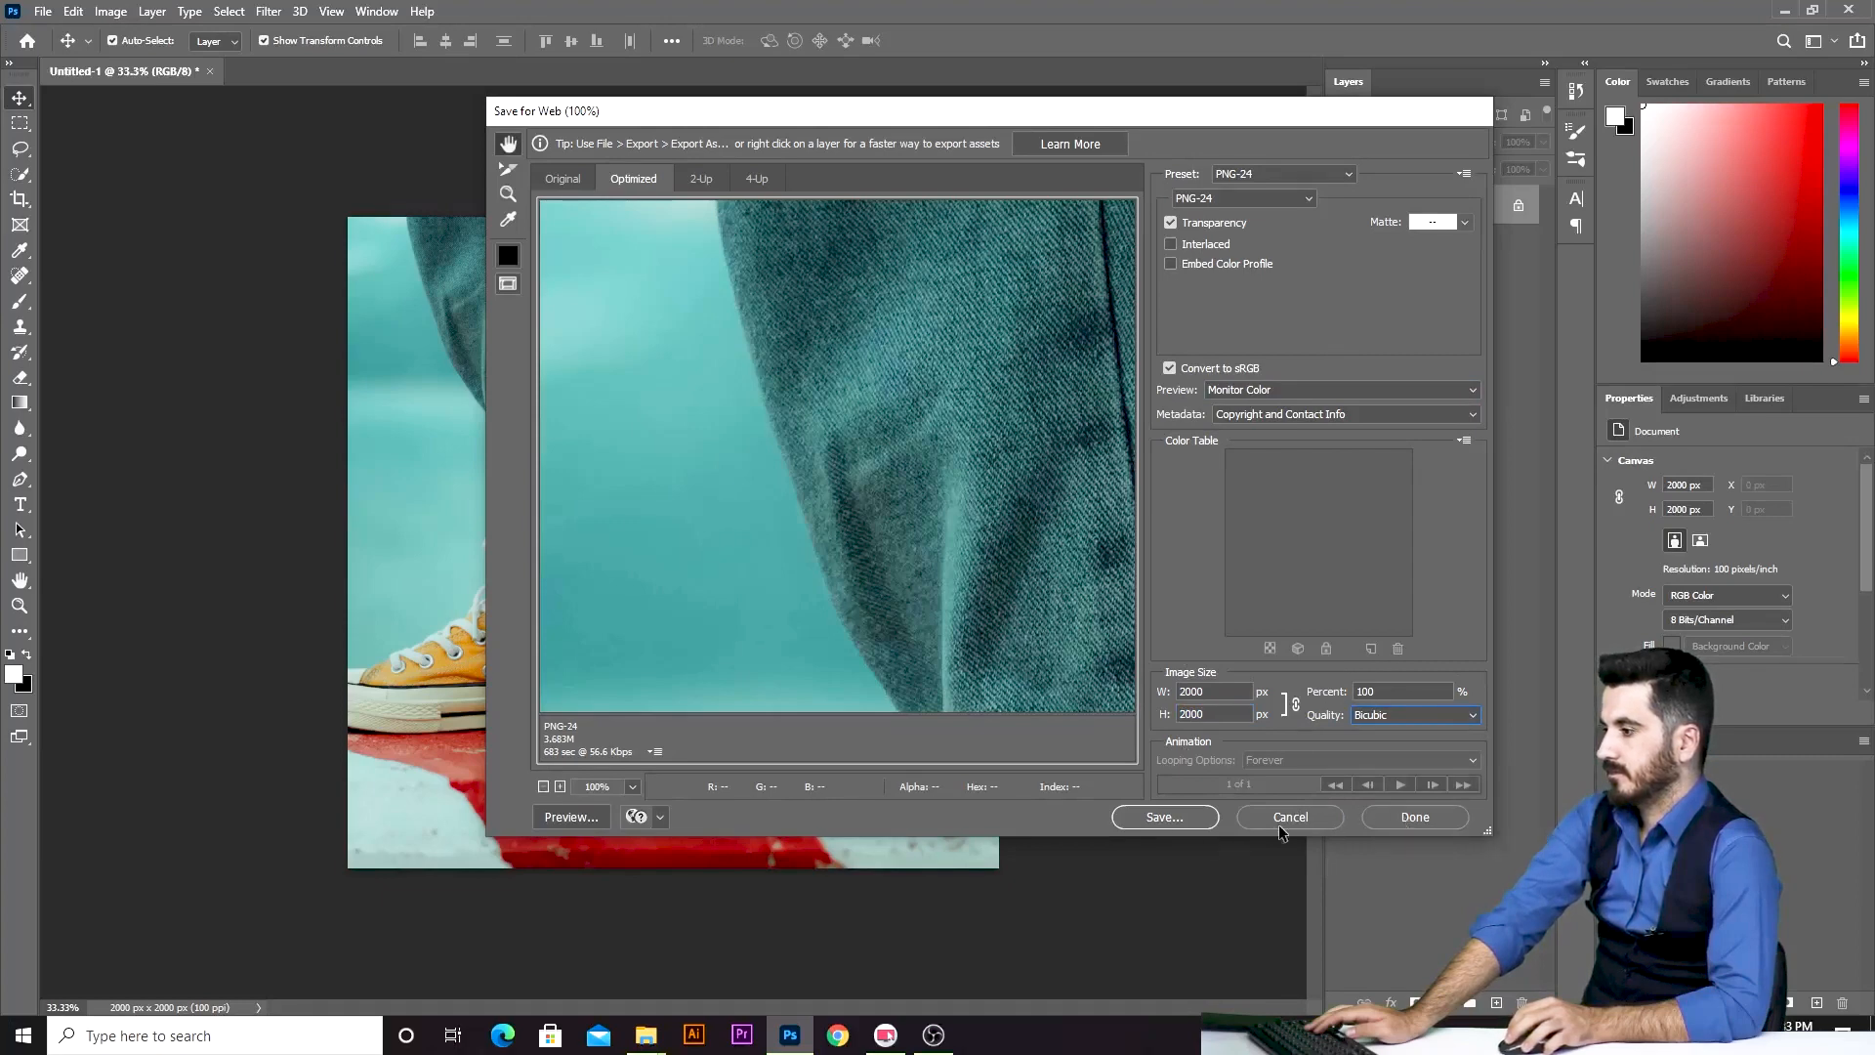
Proceed with saving the PNG and open the Desktop's export folder as the save location.
click(1163, 817)
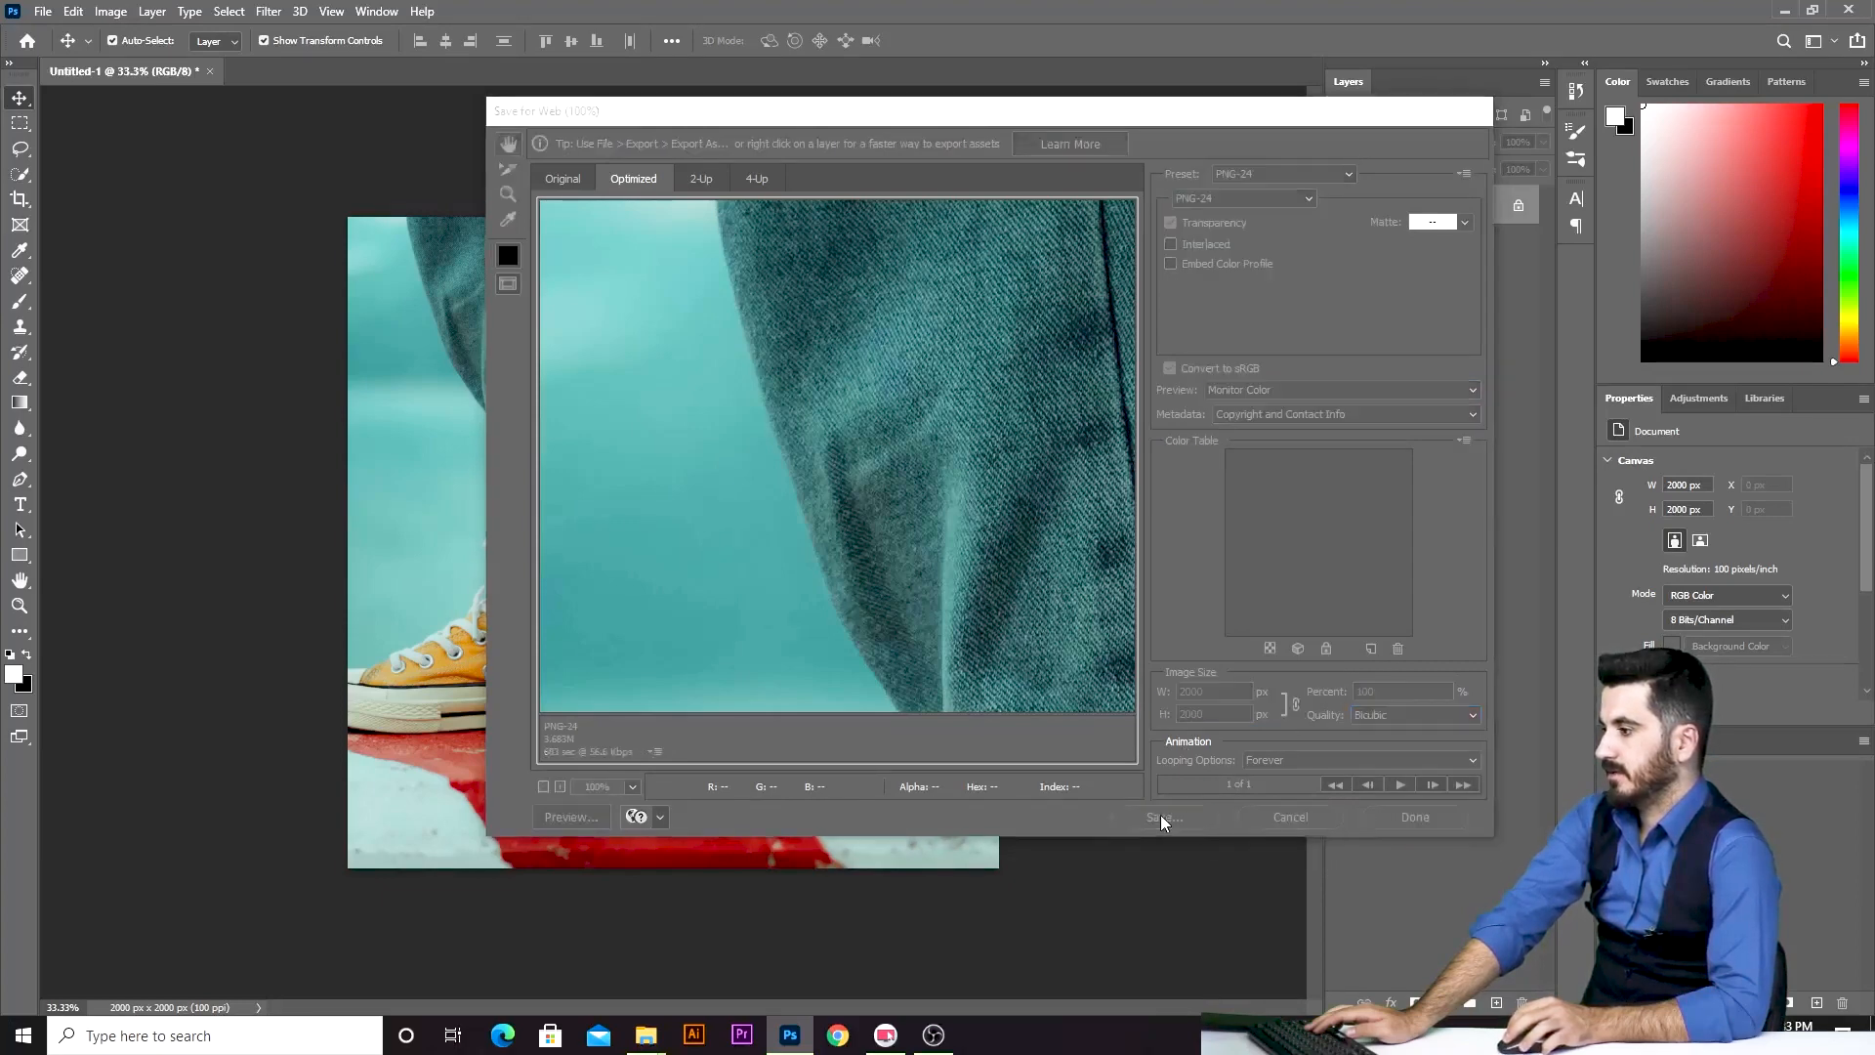
click(515, 285)
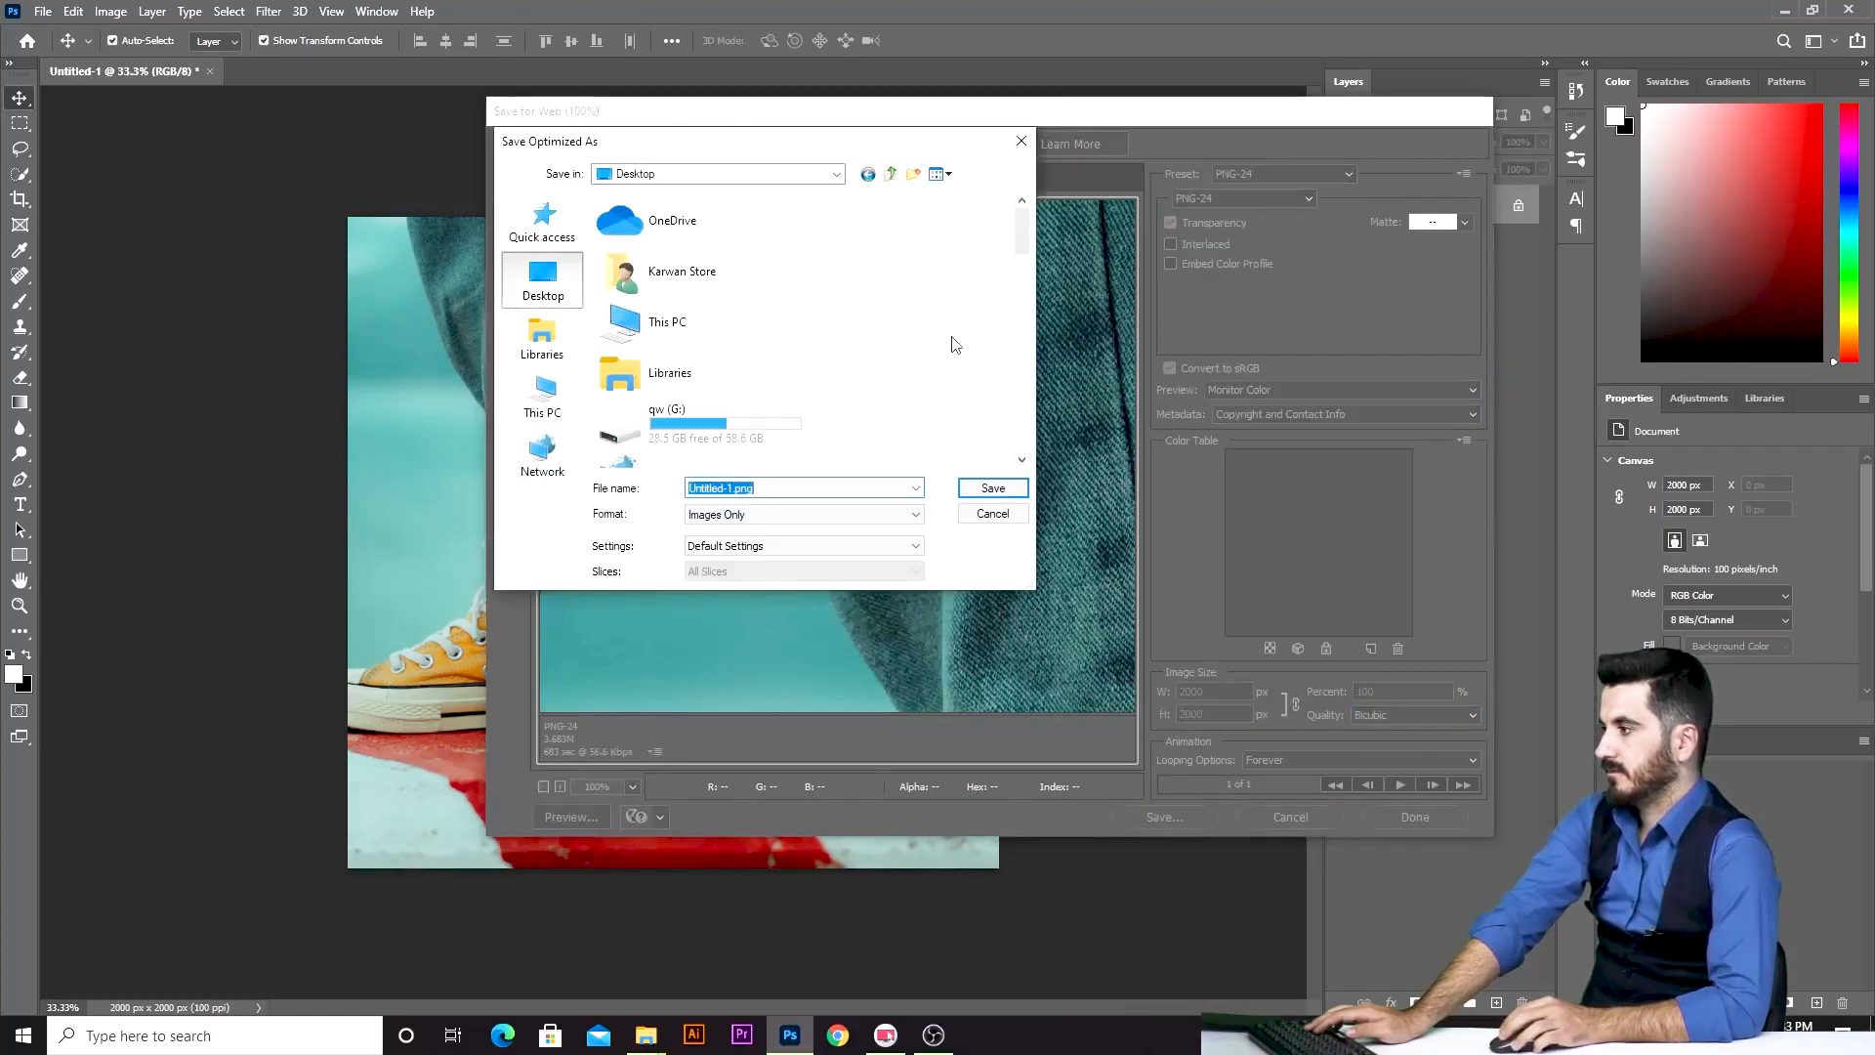
drag(1020, 239, 1029, 290)
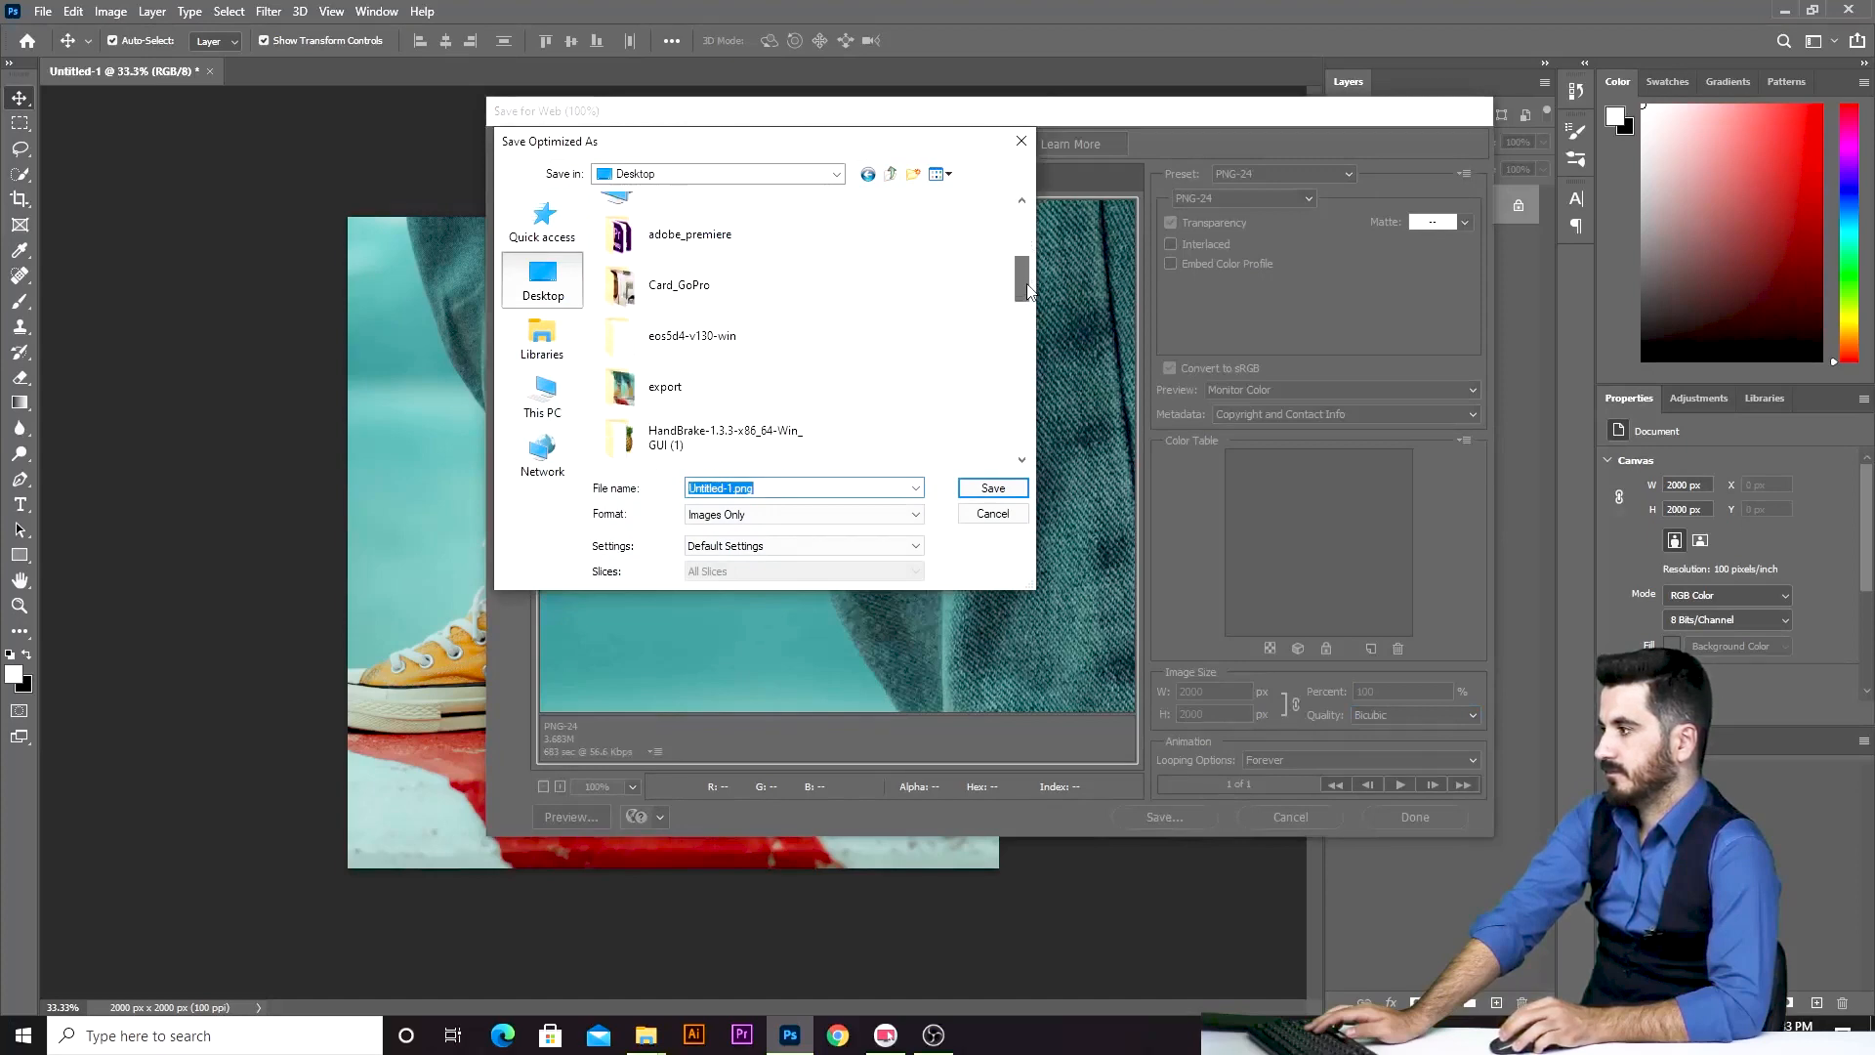
double_click(684, 391)
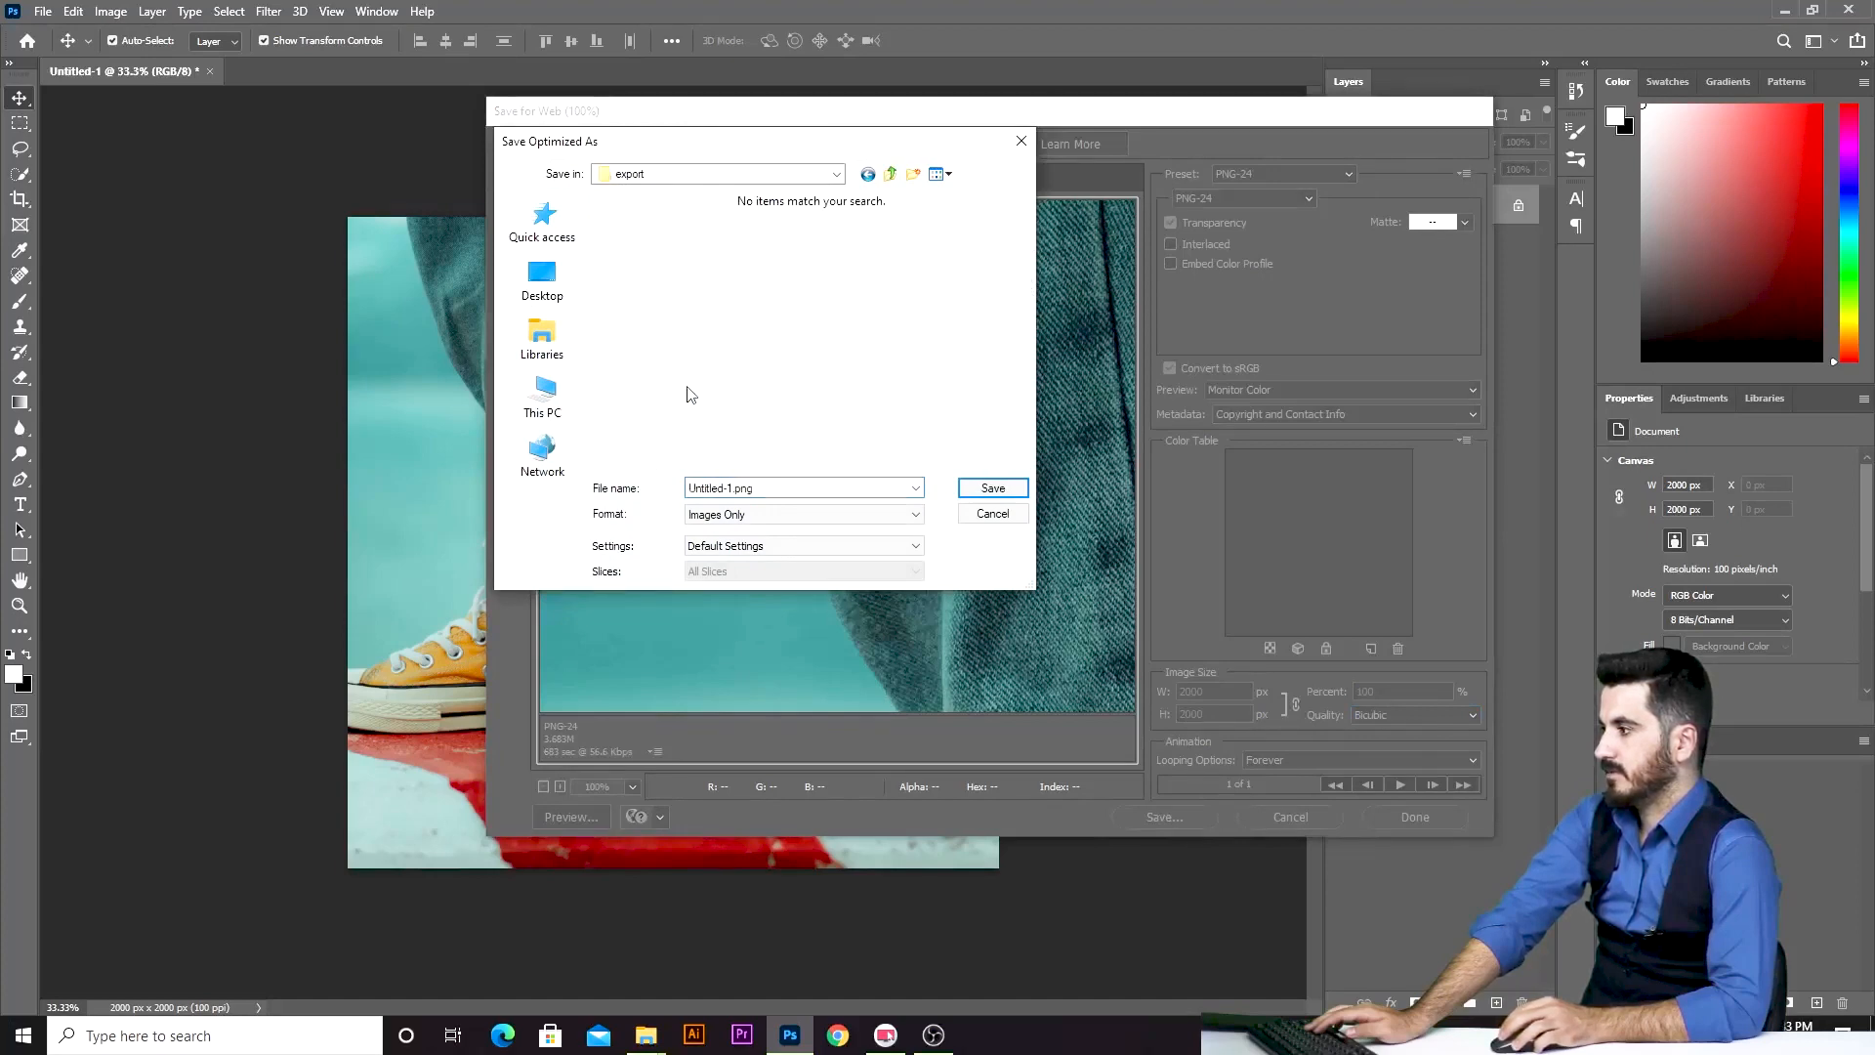
Name the exported file ex_png and save it in the export folder.
double_click(775, 487)
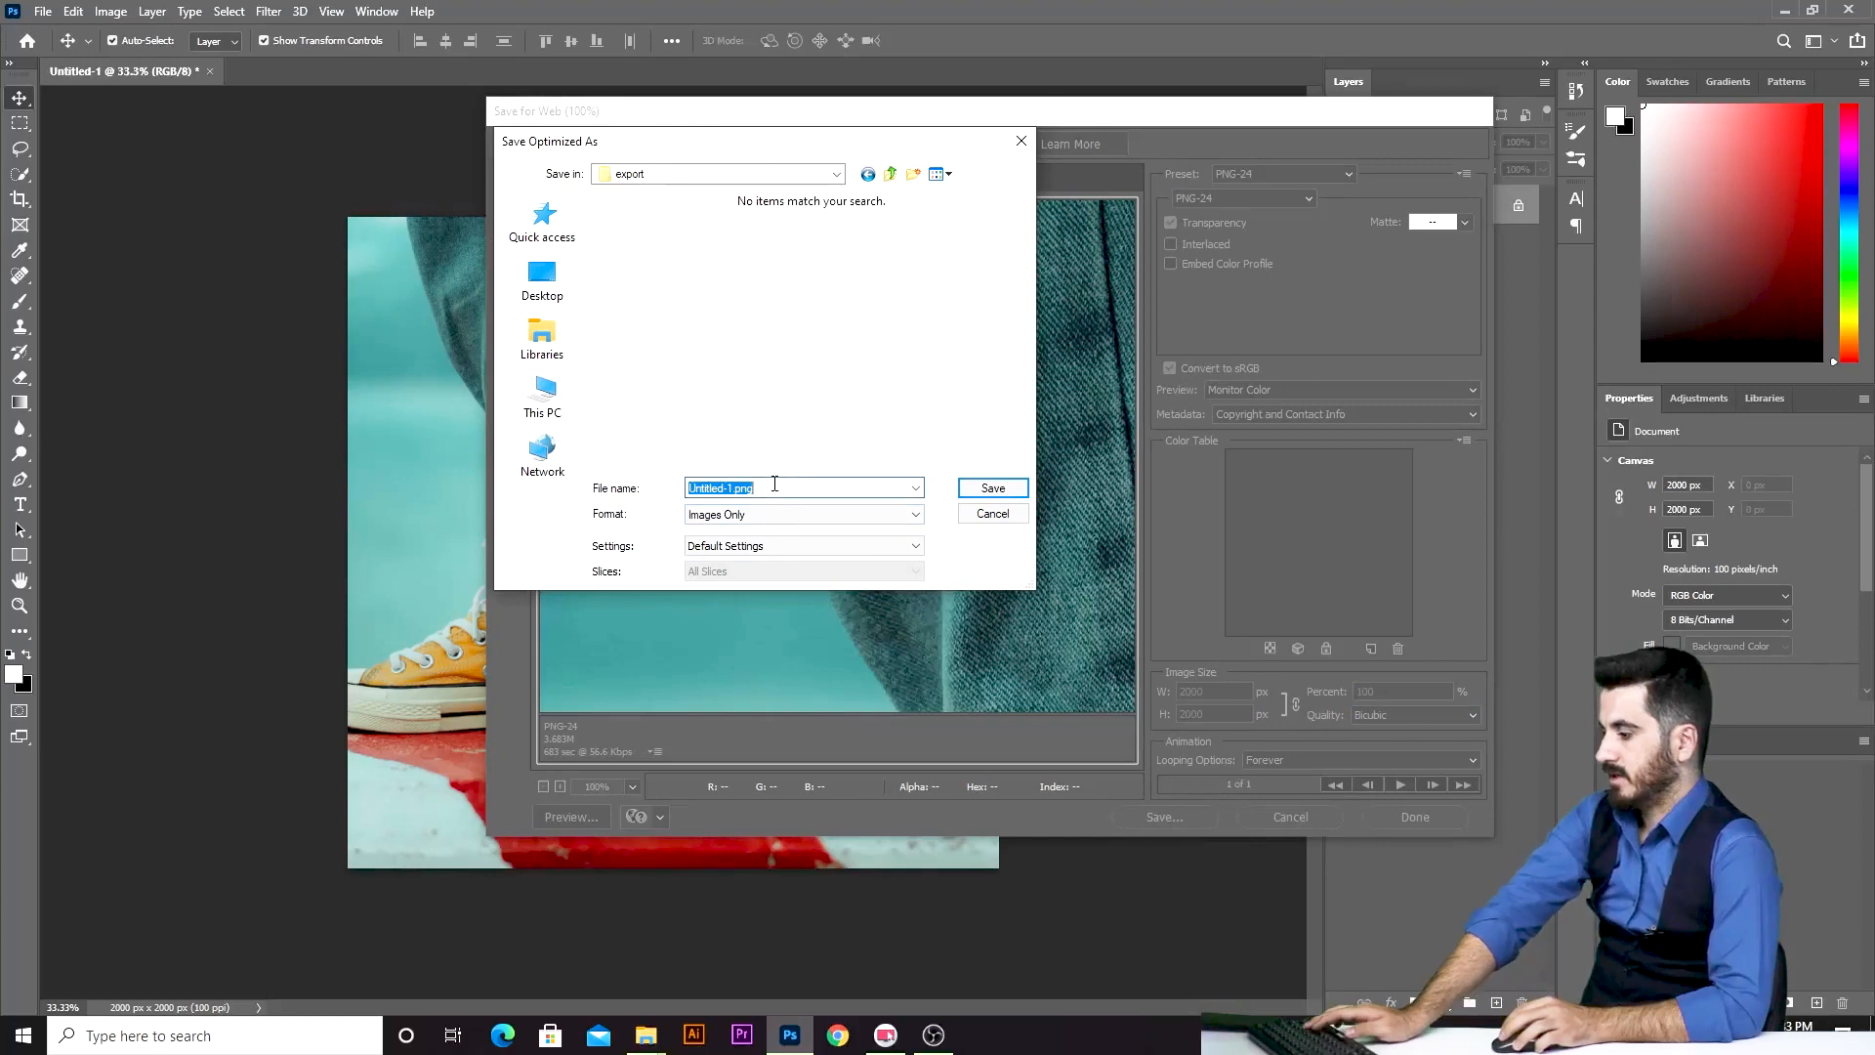
text(ex)
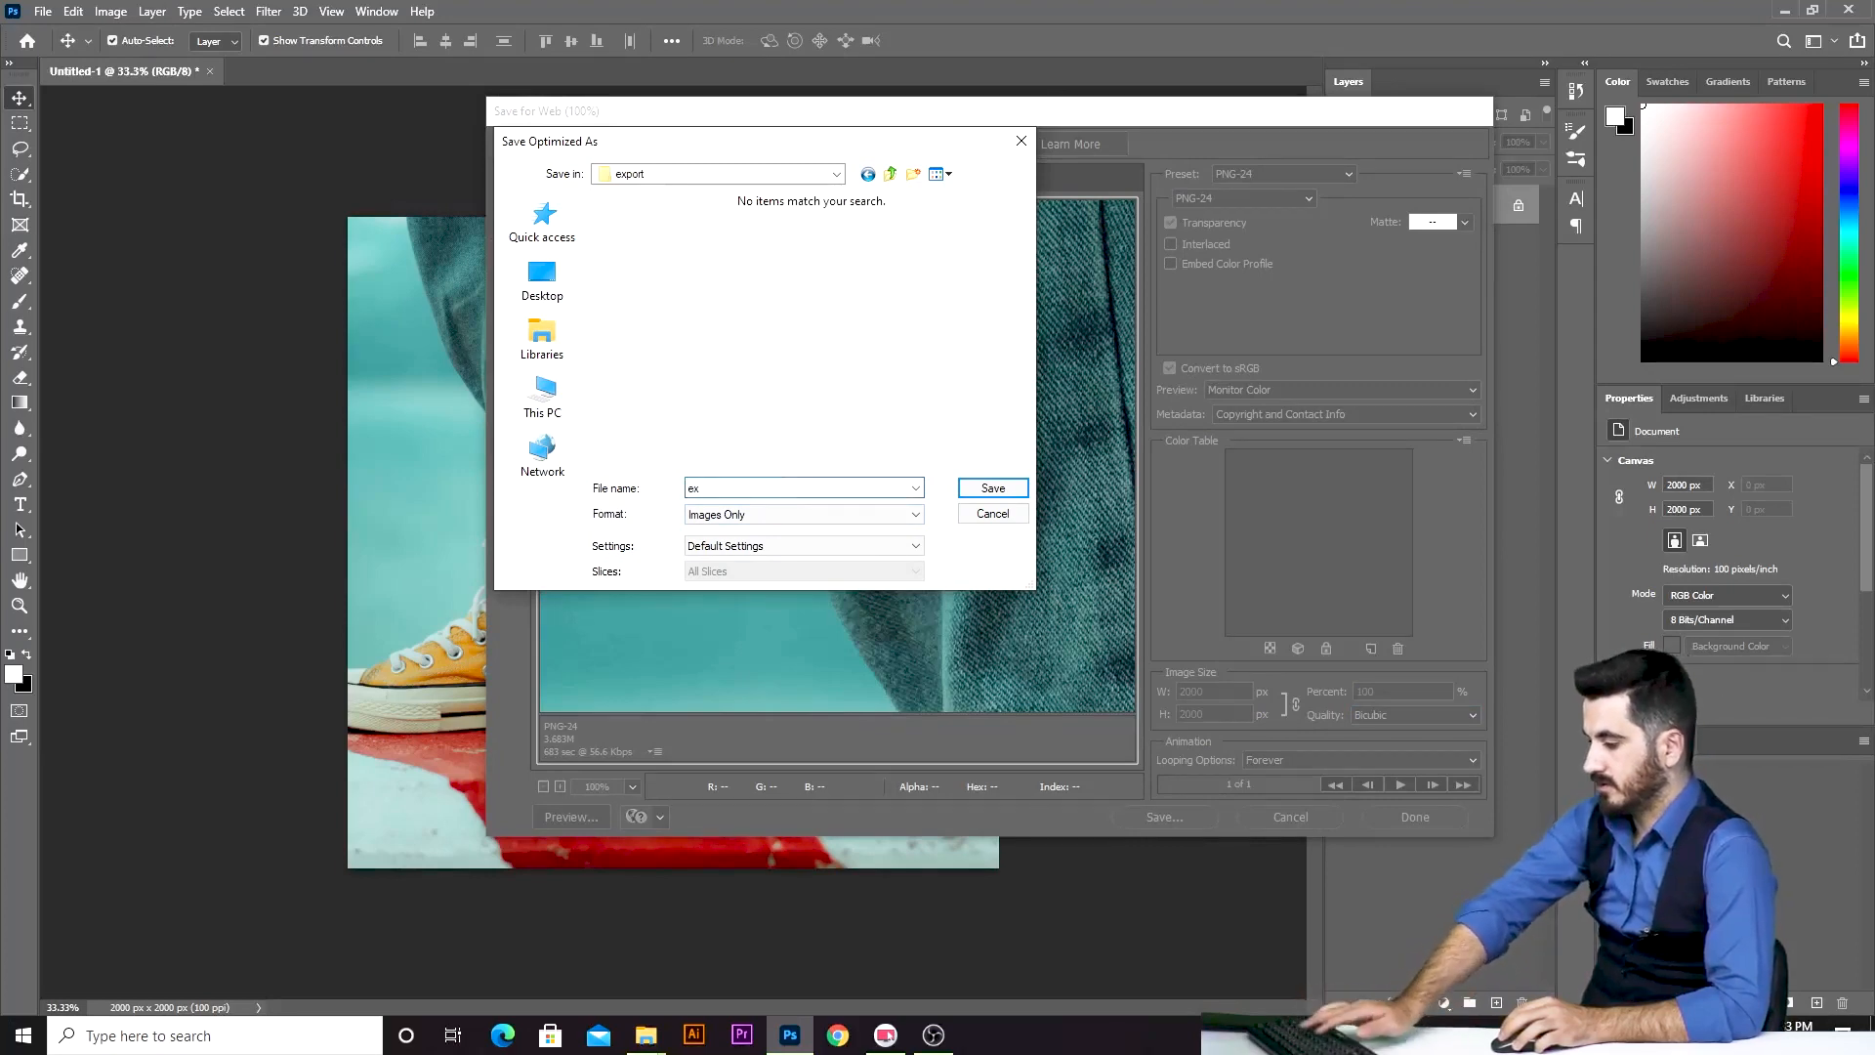
text(_p)
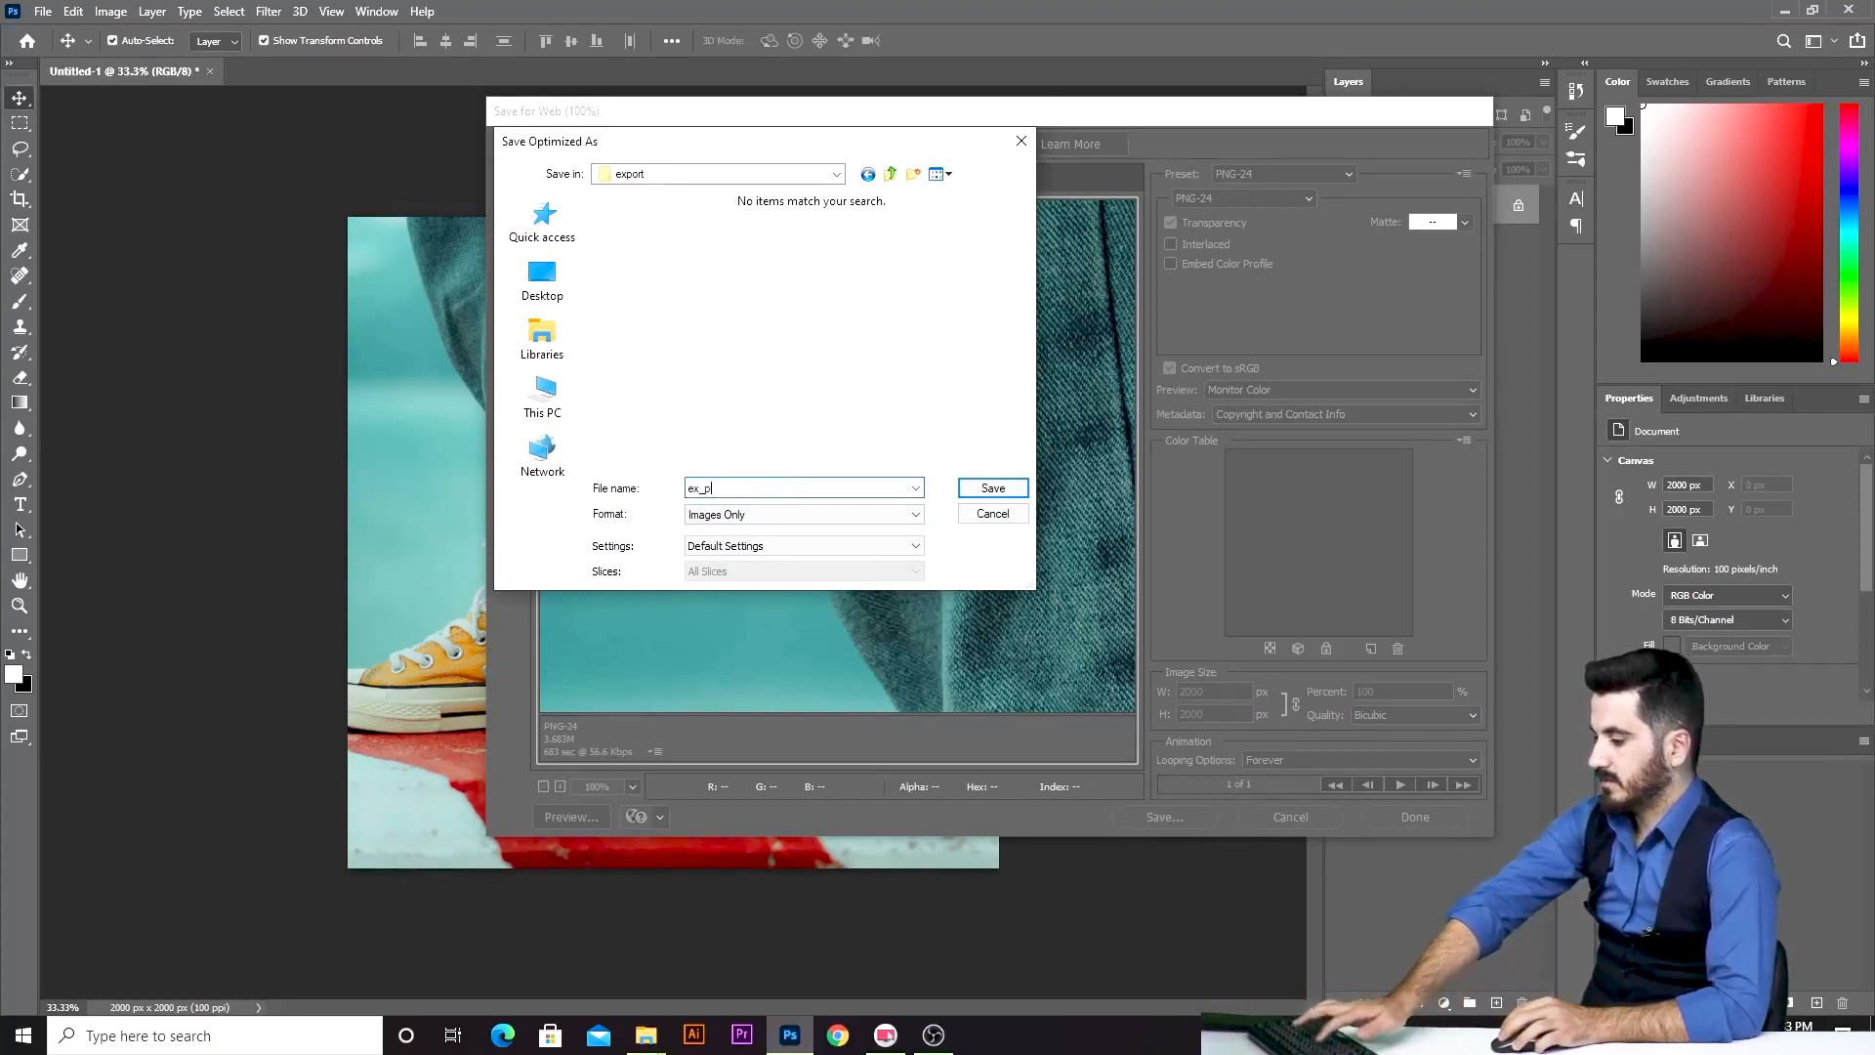
text(ng)
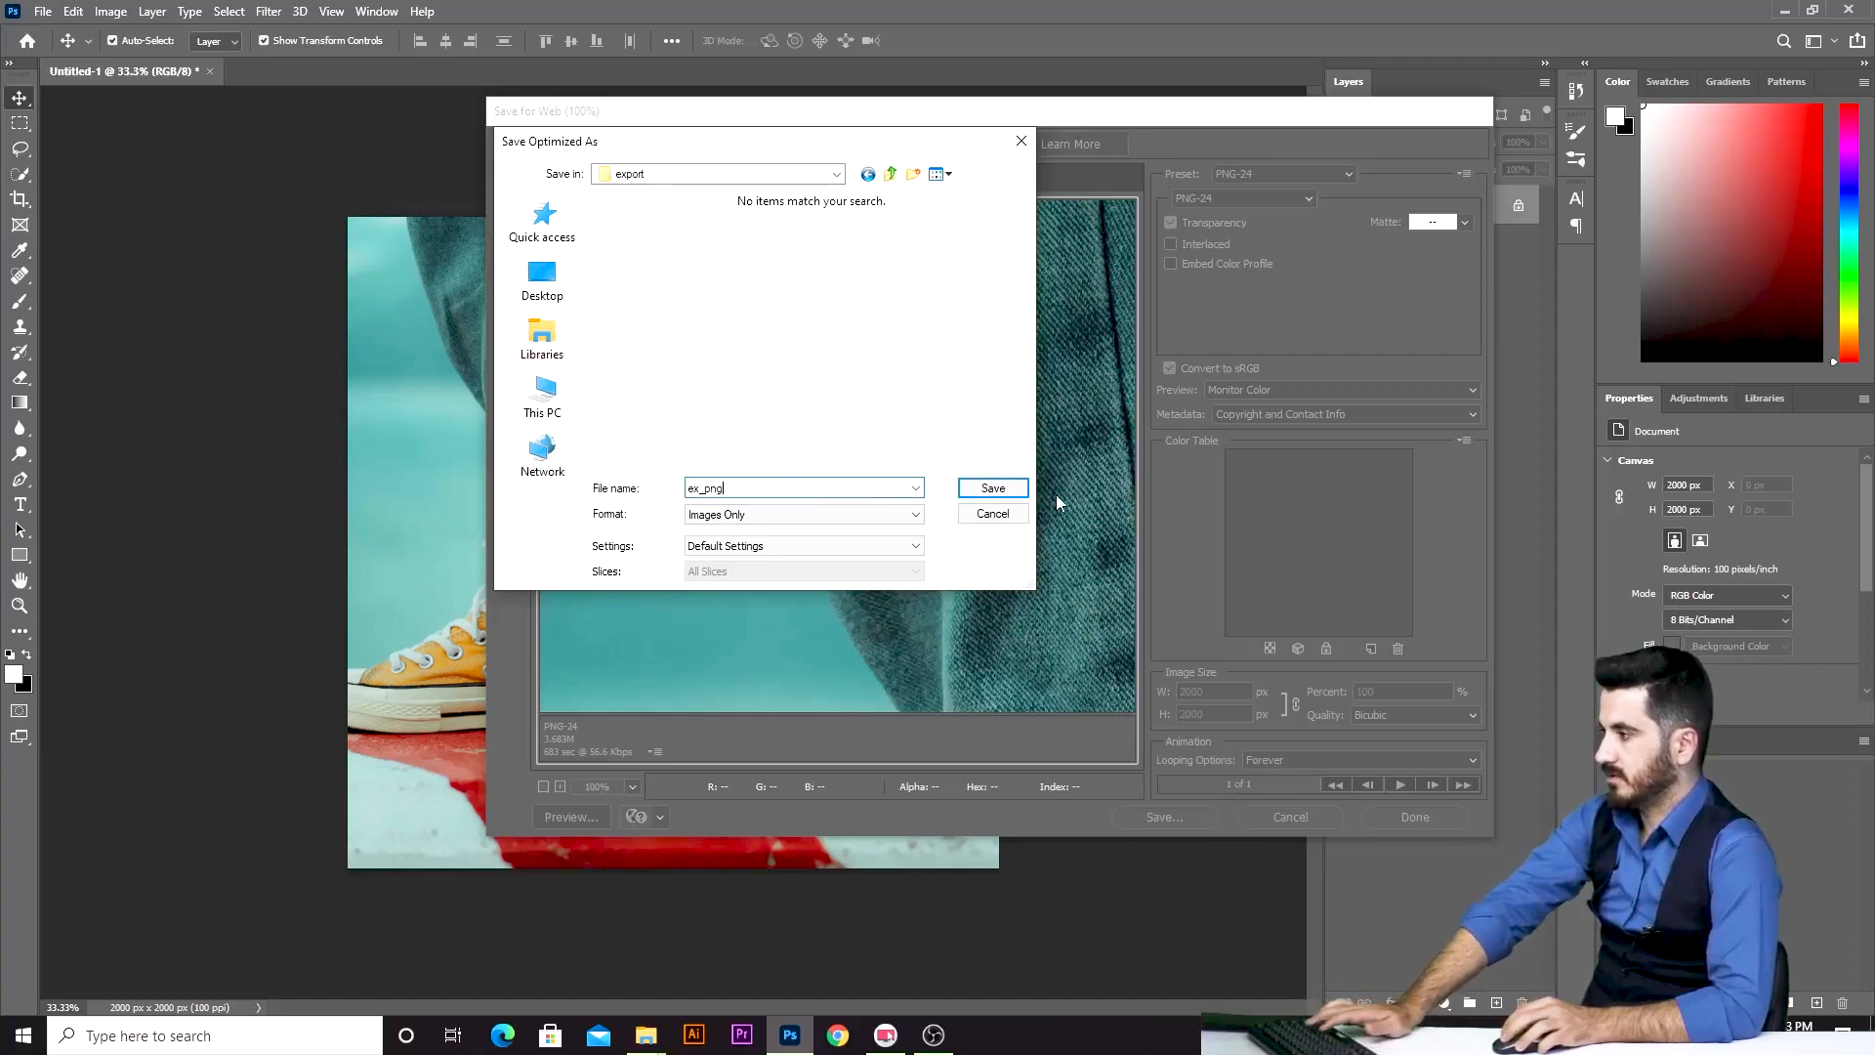
click(994, 488)
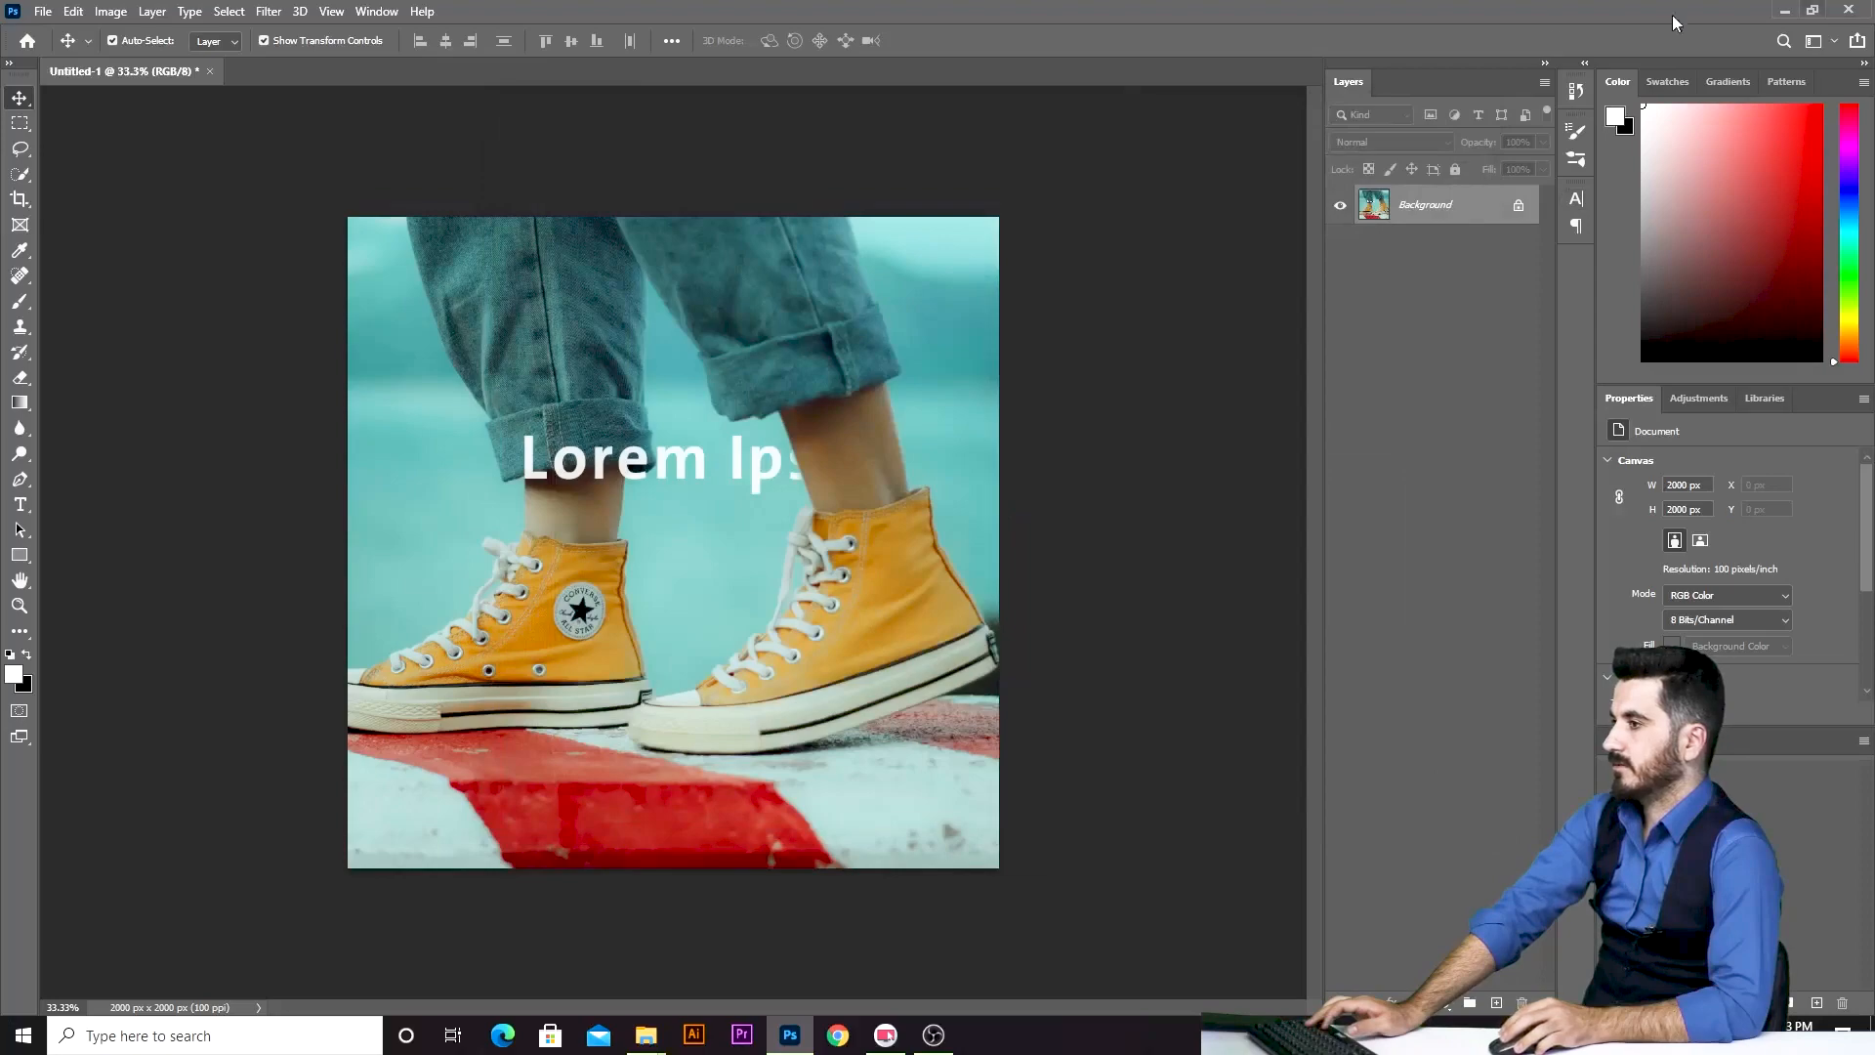
Switch to the export folder, open ex_png.png and inspect the lettering, denim and shoelace quality up close.
click(1783, 11)
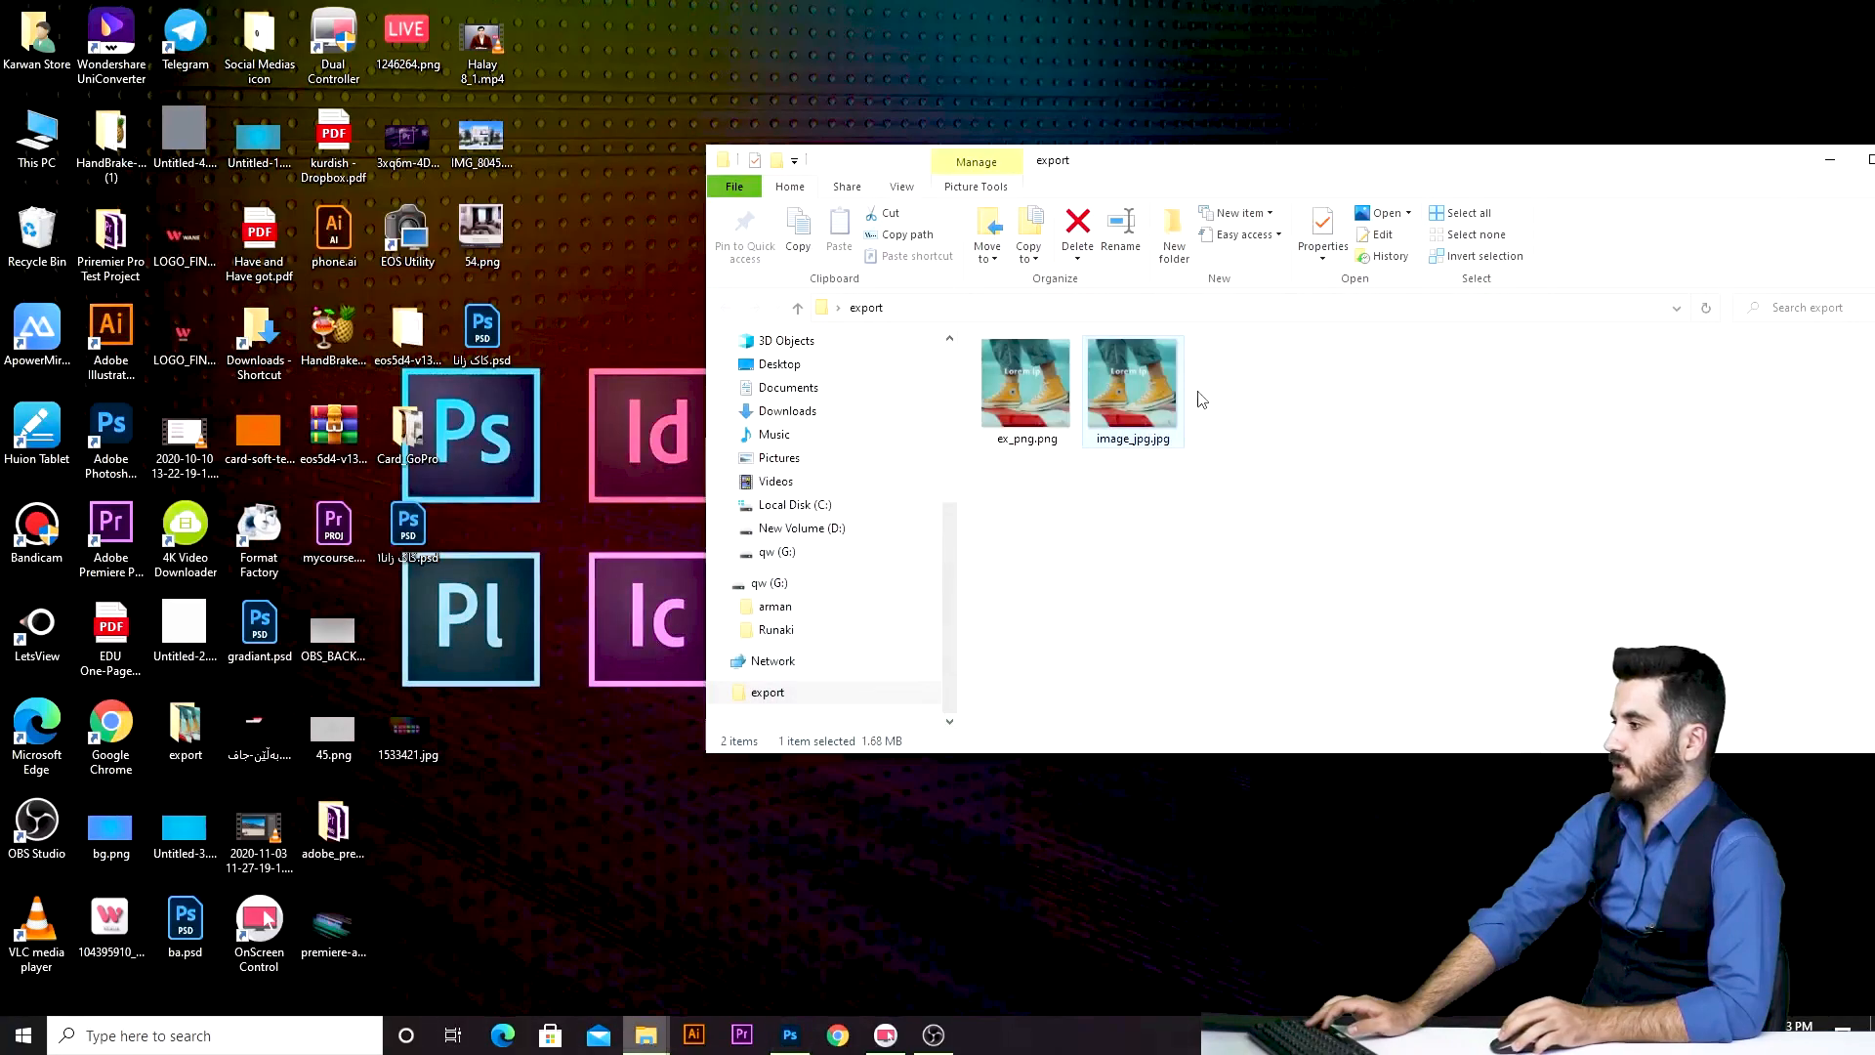
click(1274, 471)
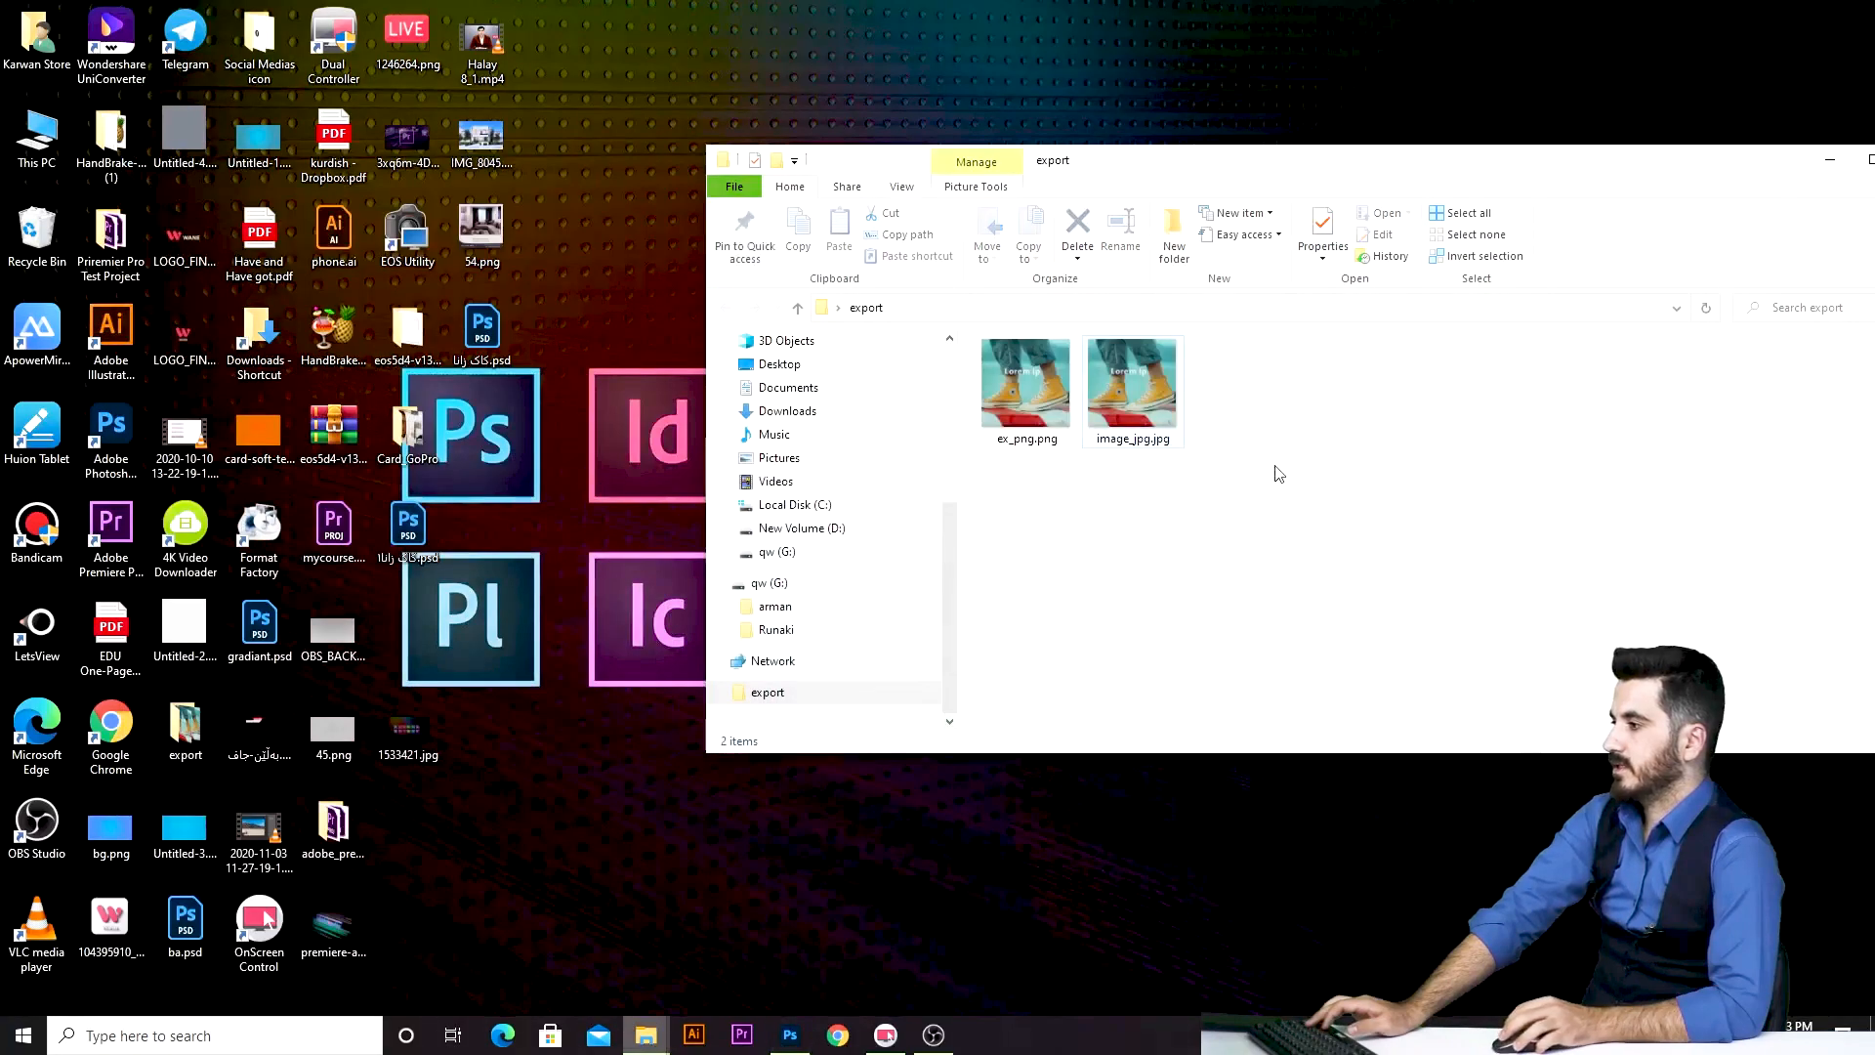
double_click(1032, 428)
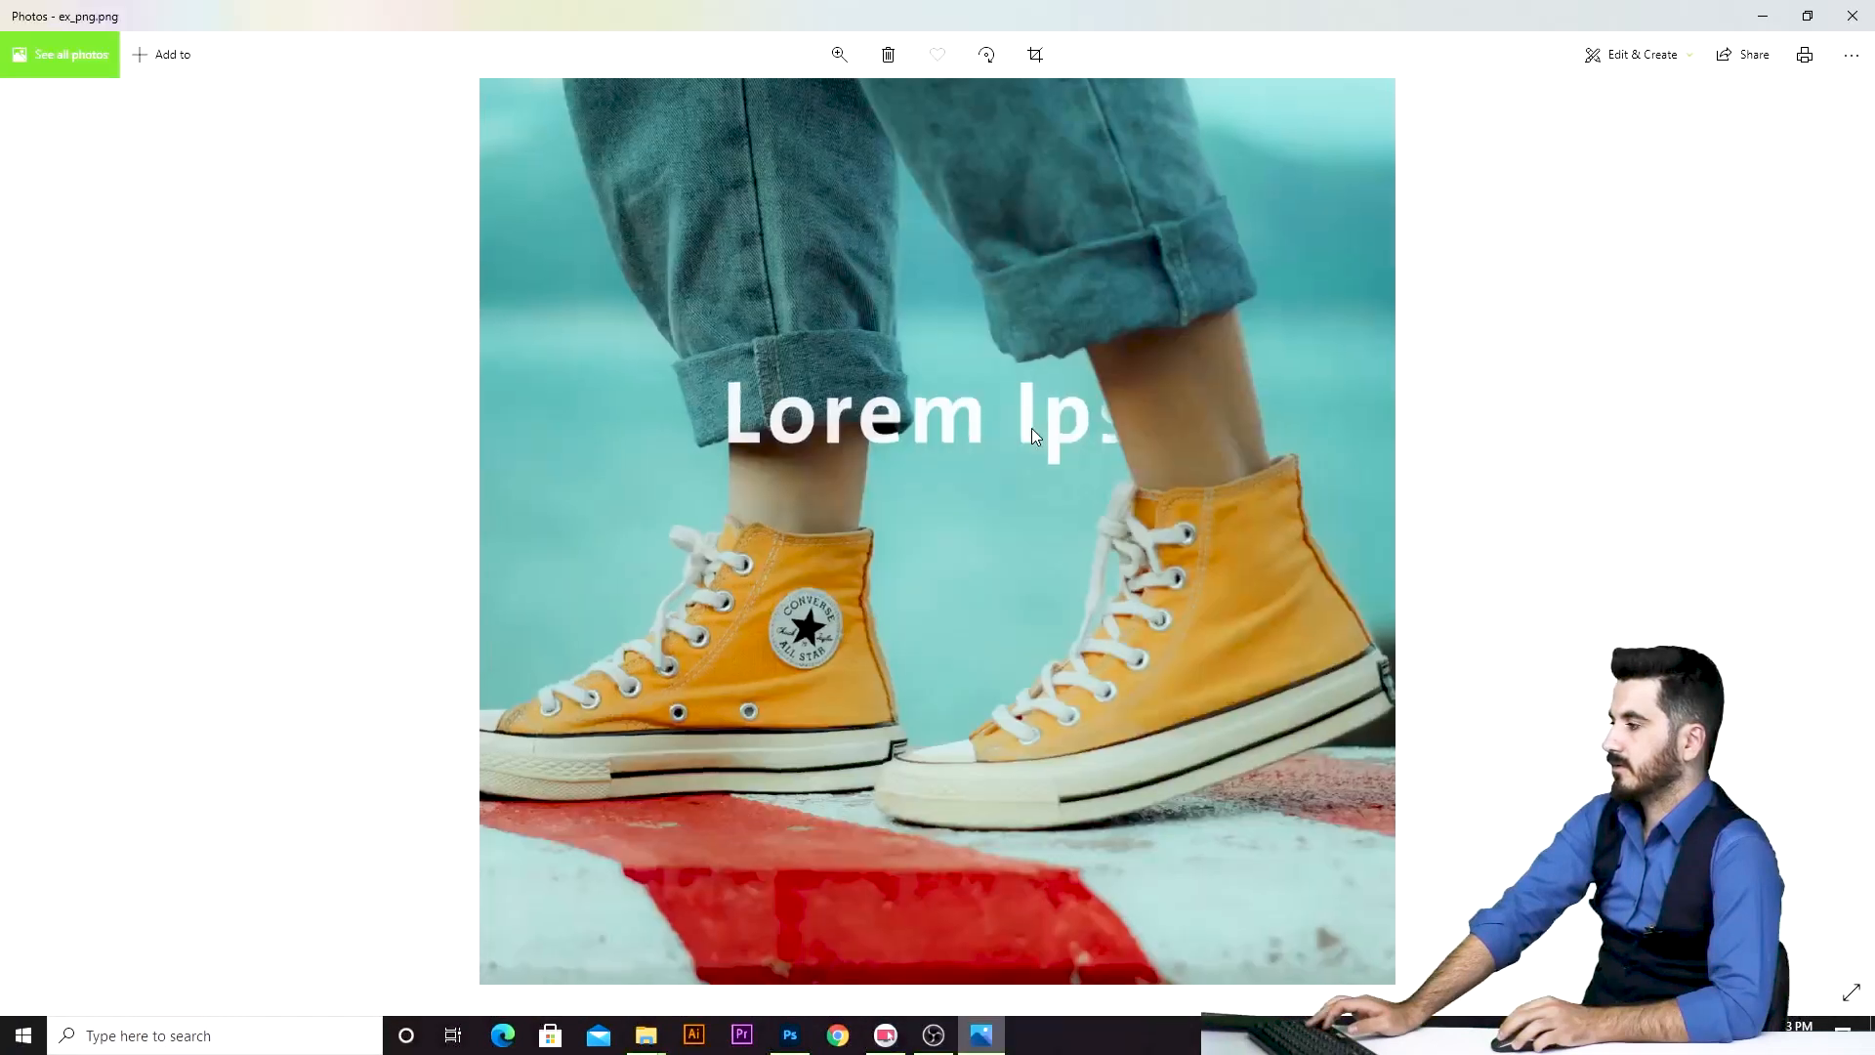
scroll(1032, 428, up, 2)
scroll(1031, 426, up, 5)
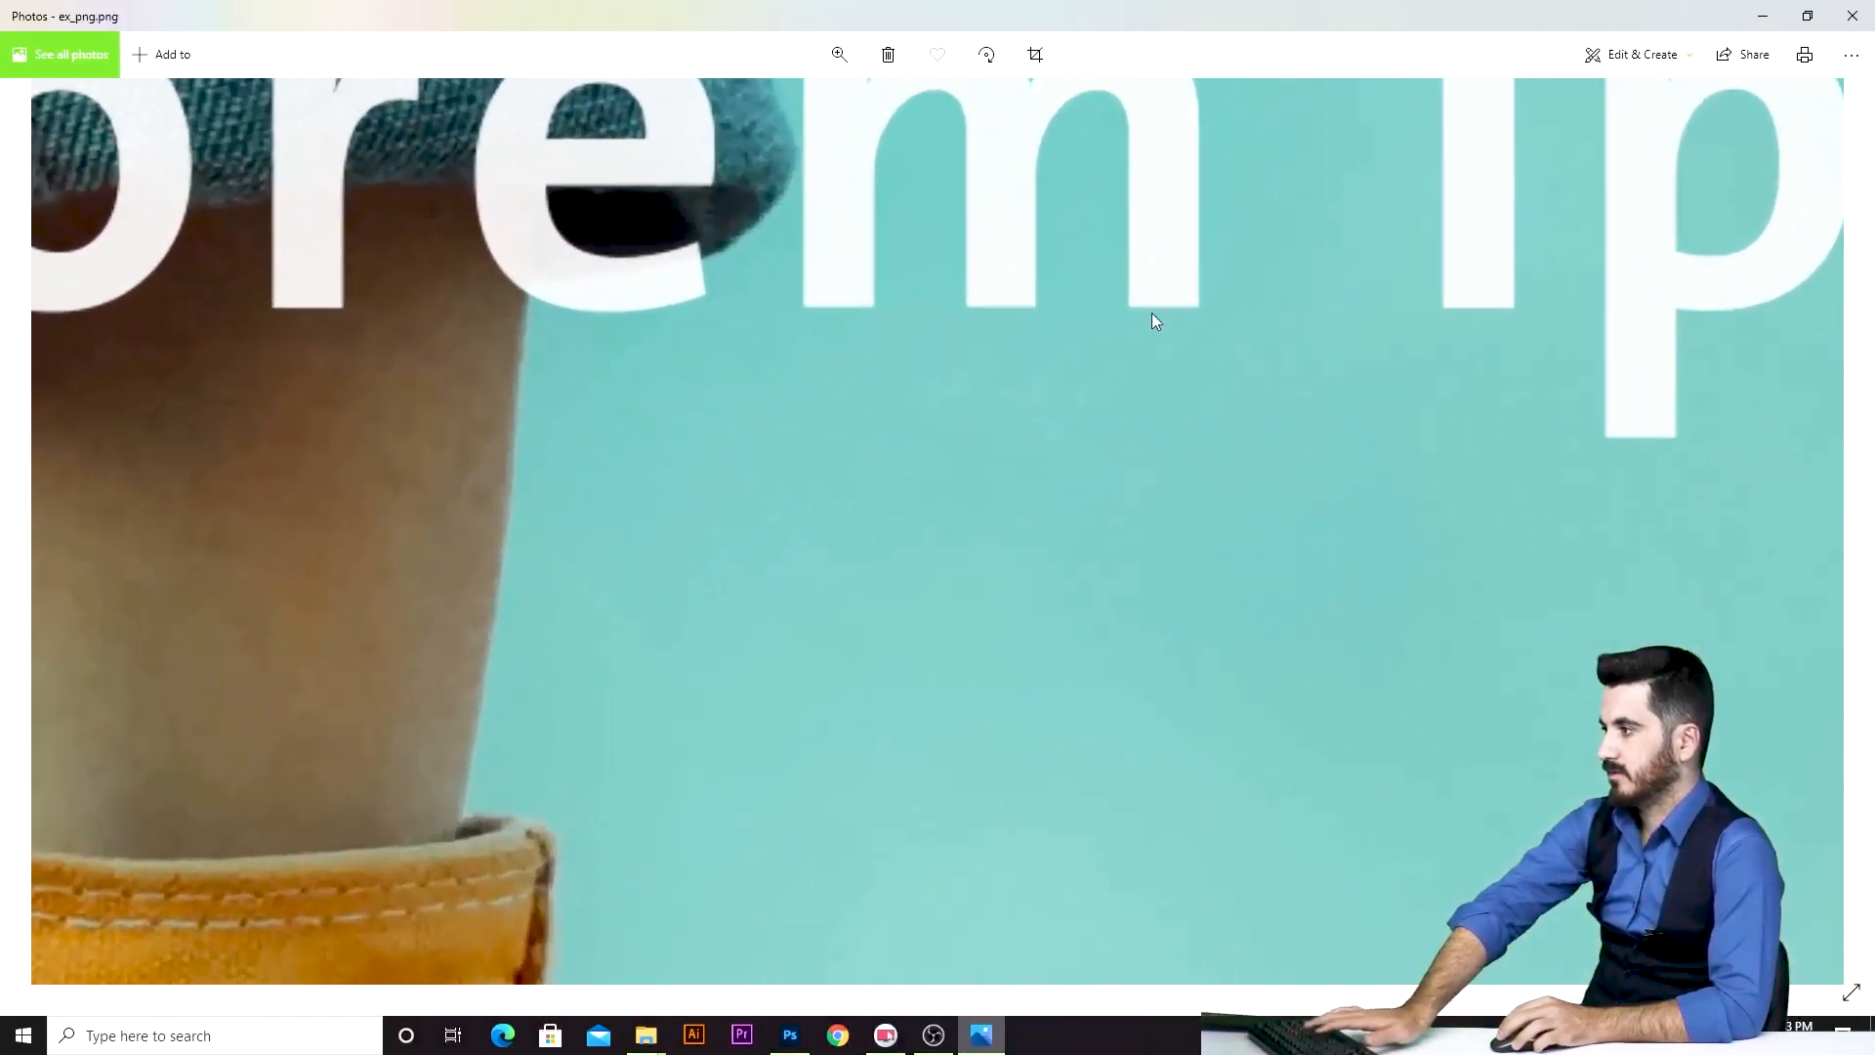
drag(1151, 312, 1105, 560)
drag(1121, 414, 1102, 521)
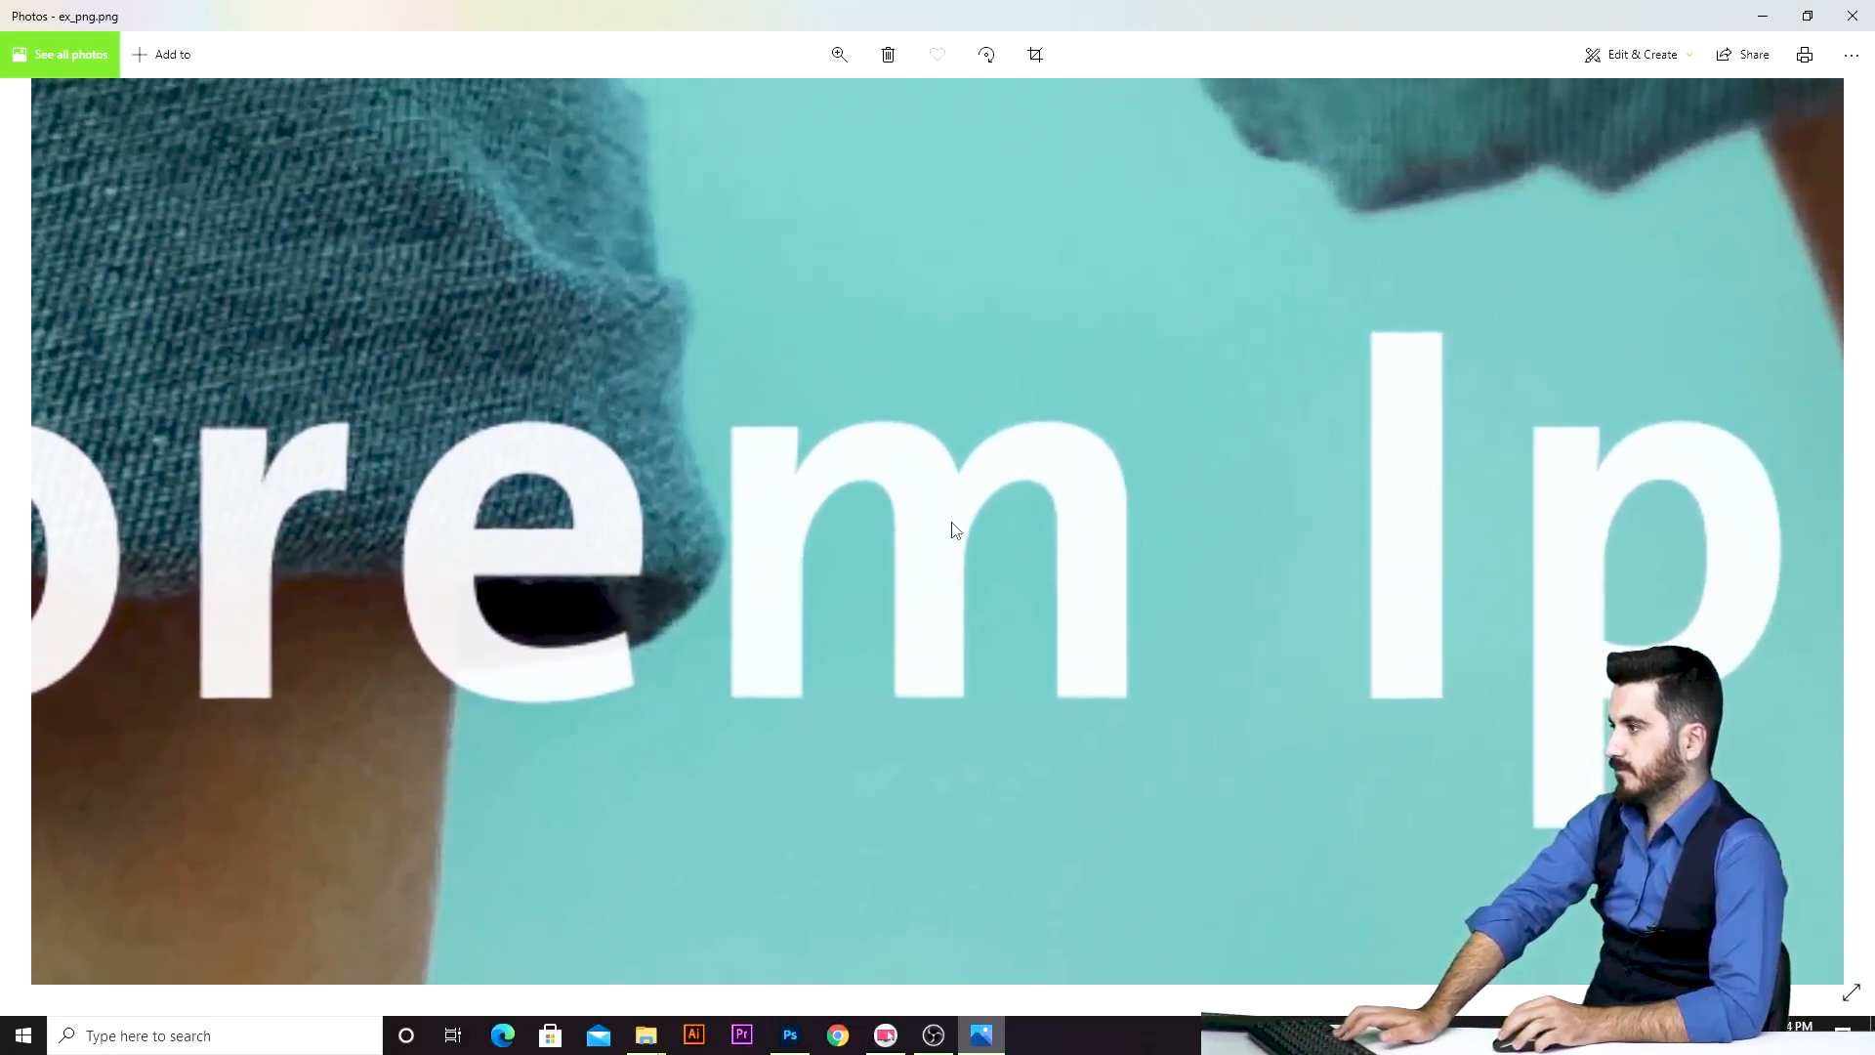
drag(709, 498, 862, 401)
drag(1218, 418, 474, 386)
drag(1035, 507, 1053, 189)
drag(1128, 561, 1211, 162)
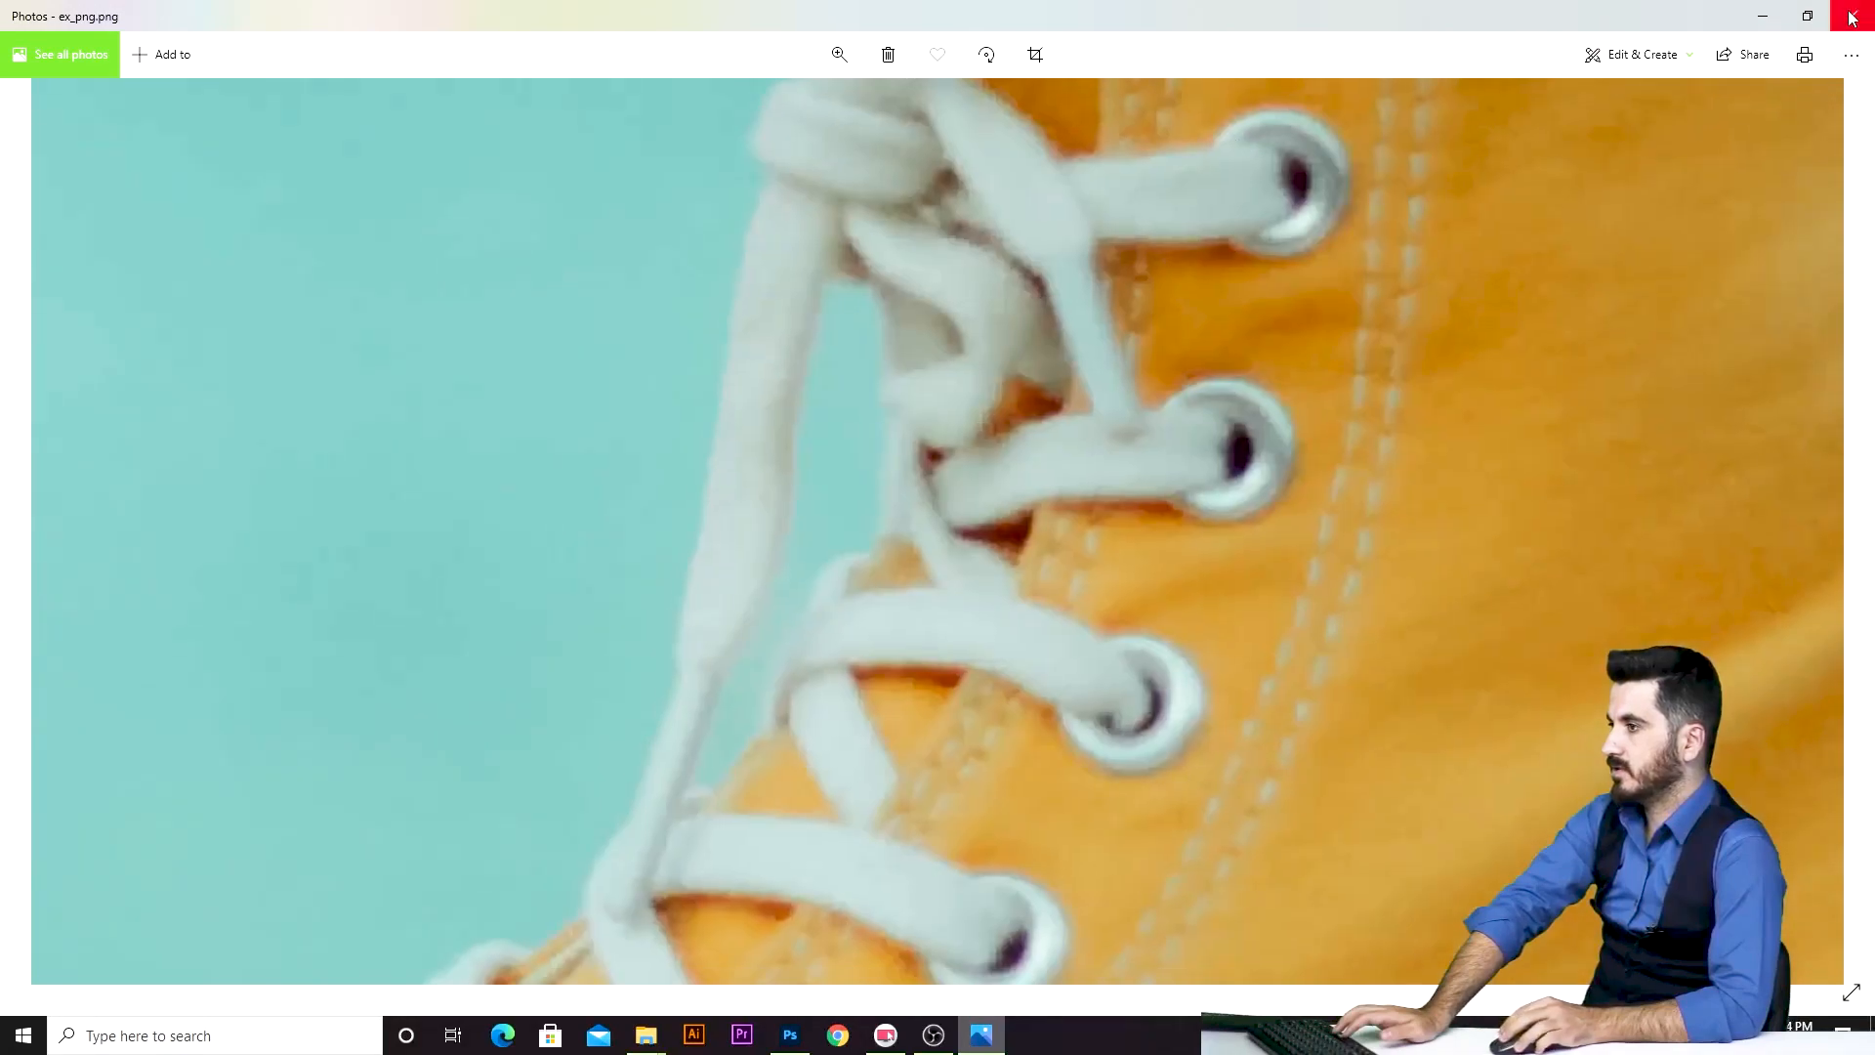
click(1853, 16)
Open image_jpg.jpg from the export folder and inspect the quality of its text and leg edges up close.
double_click(1135, 409)
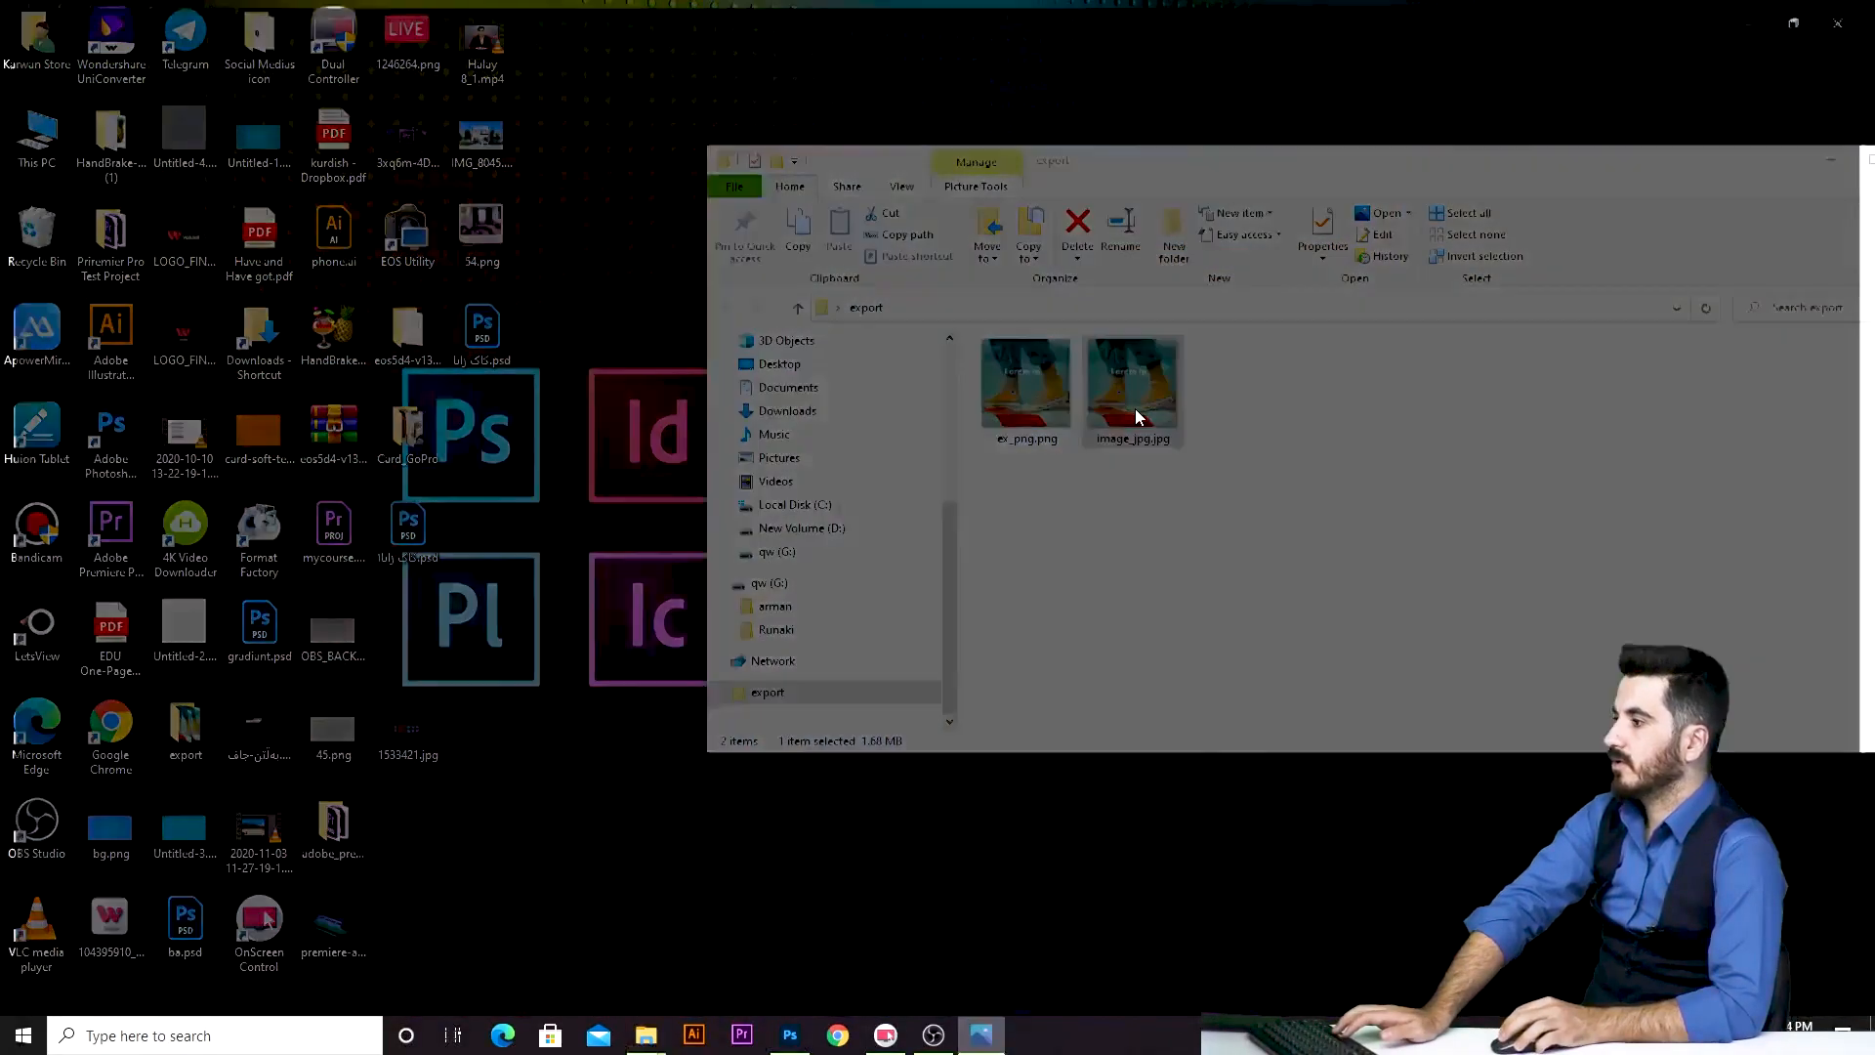
scroll(1123, 505, up, 2)
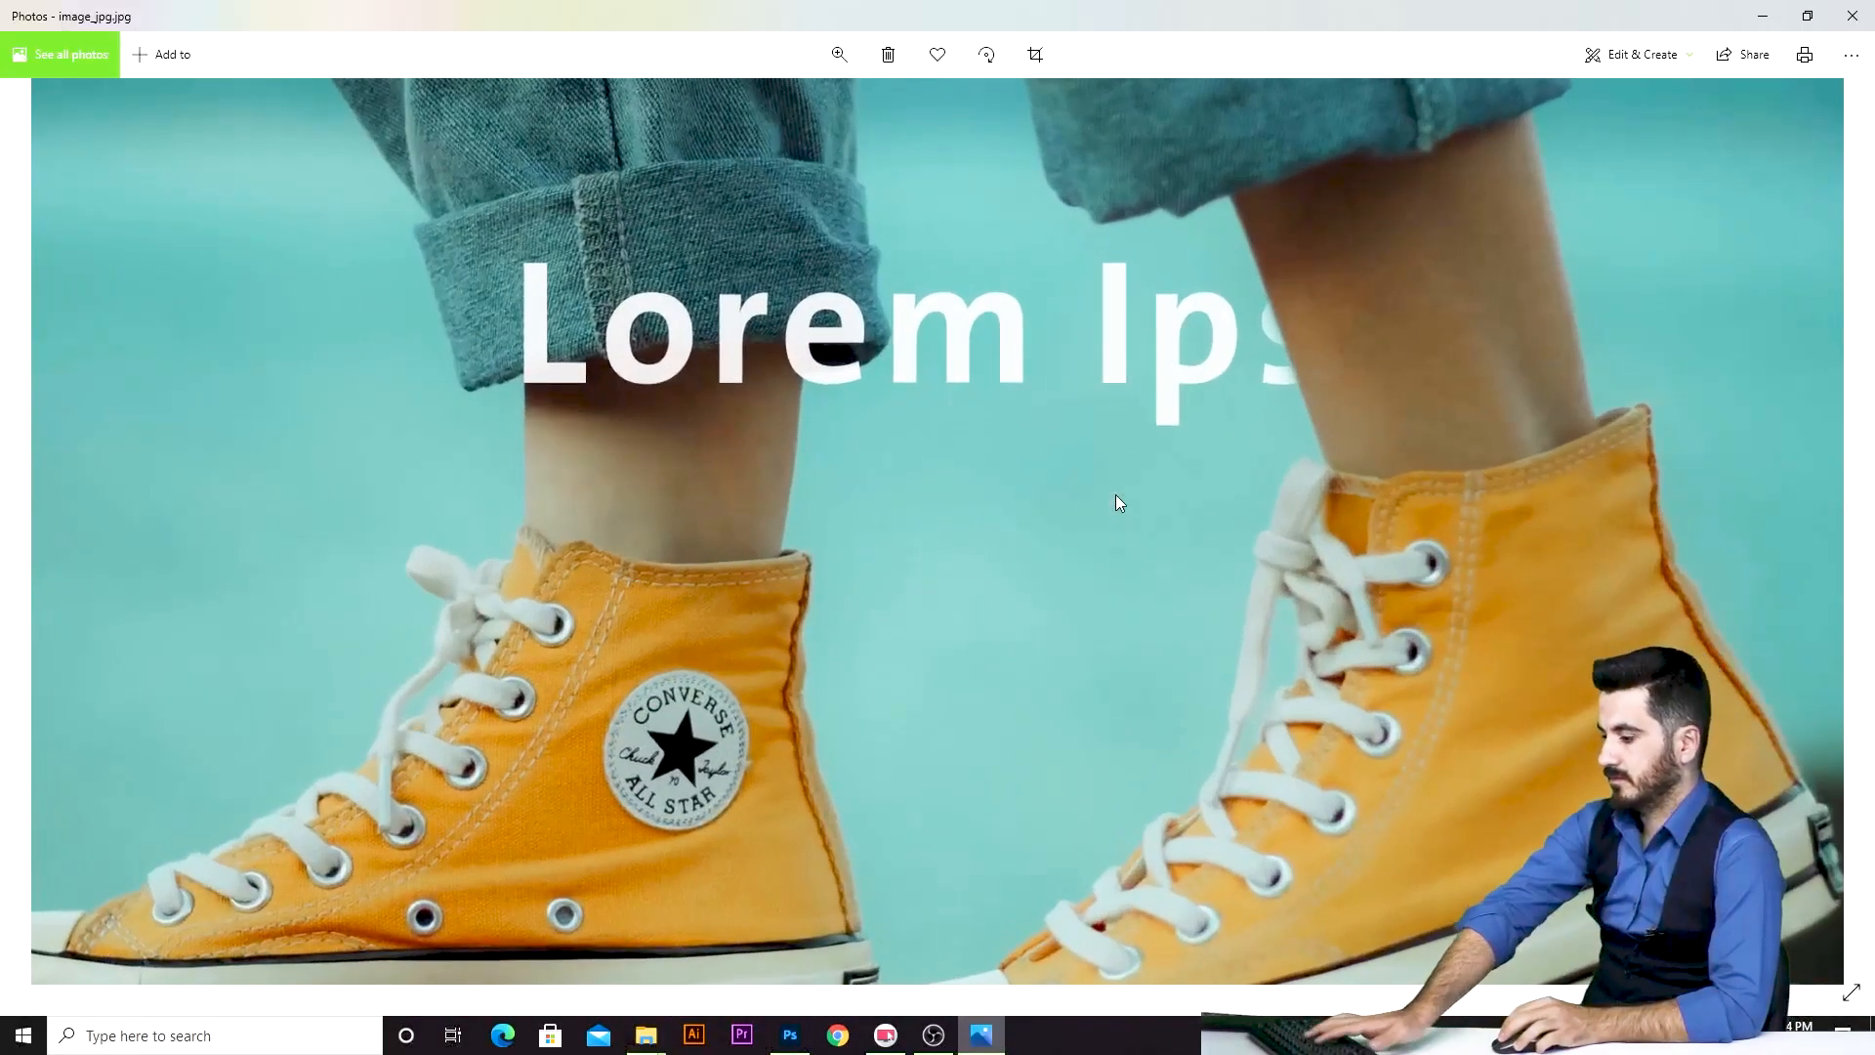
scroll(1119, 504, up, 1)
scroll(1115, 495, up, 2)
drag(1368, 271, 883, 806)
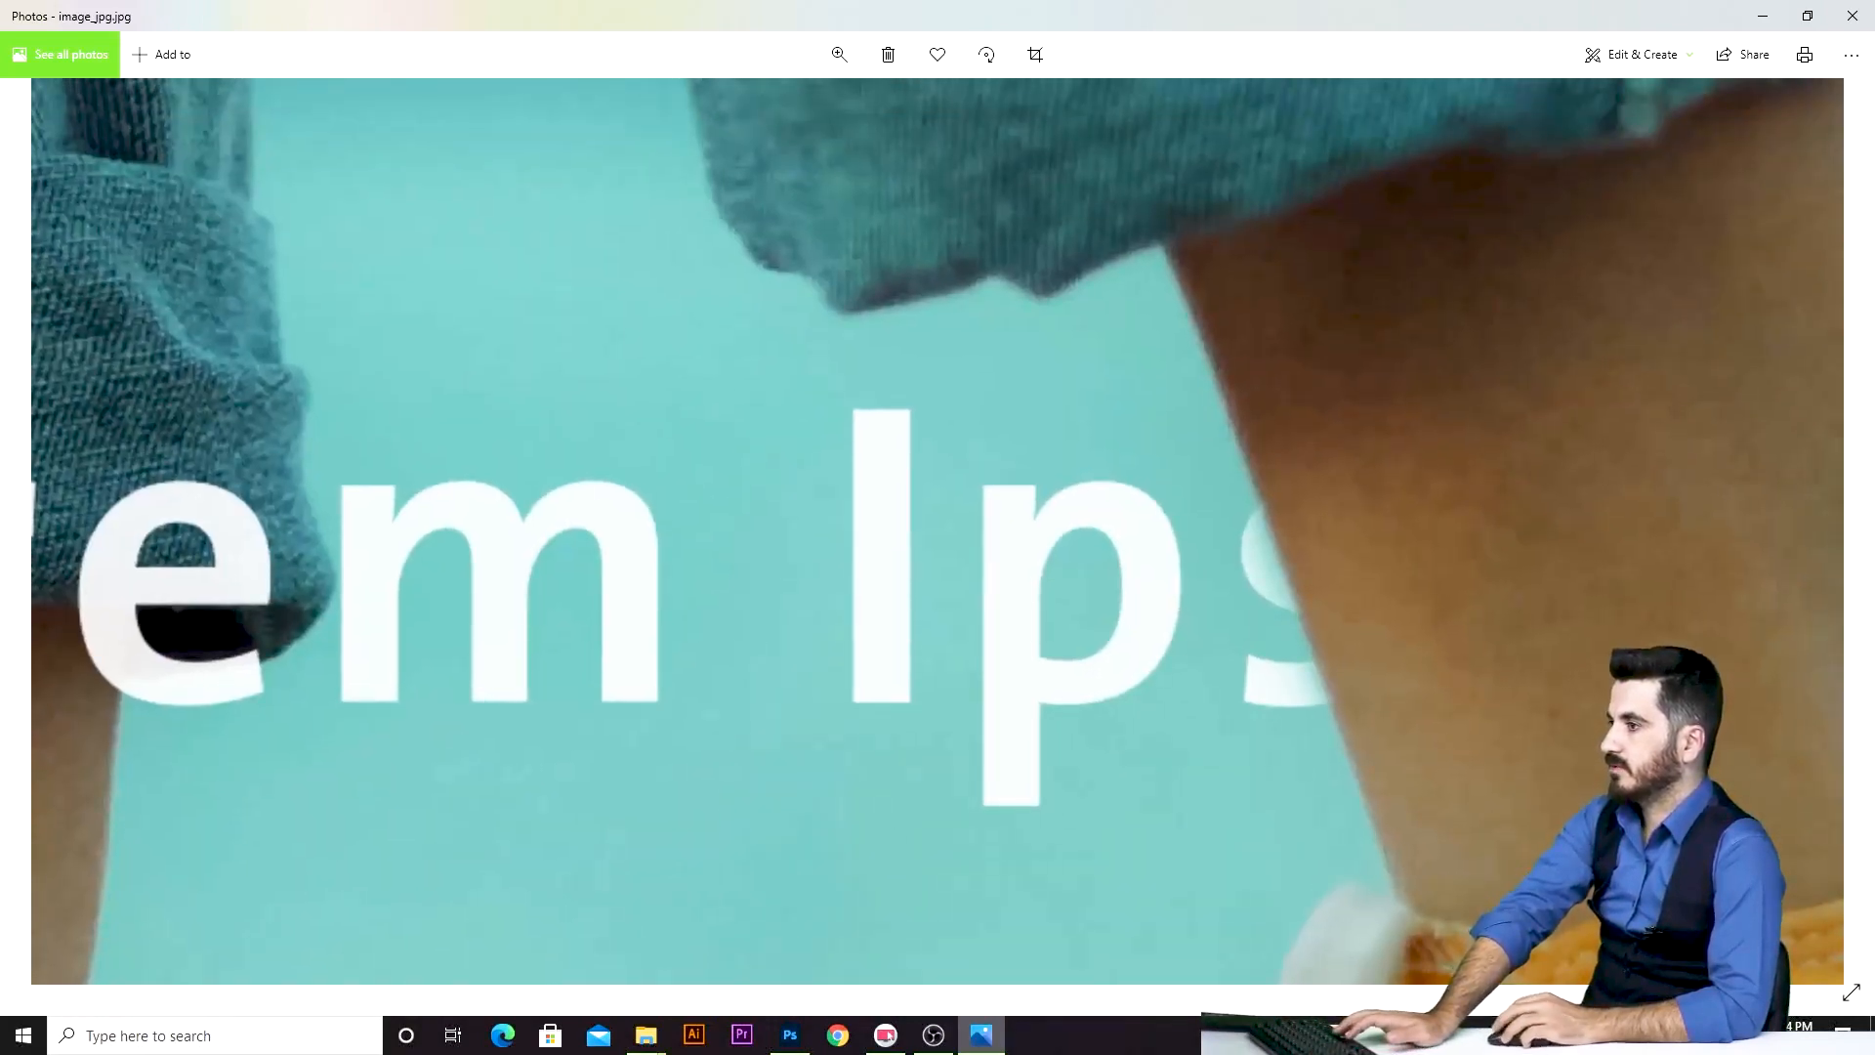
click(1852, 16)
Bring up the file properties of ex_png.png and image_jpg.jpg, and minimize the export folder window.
right_click(1050, 402)
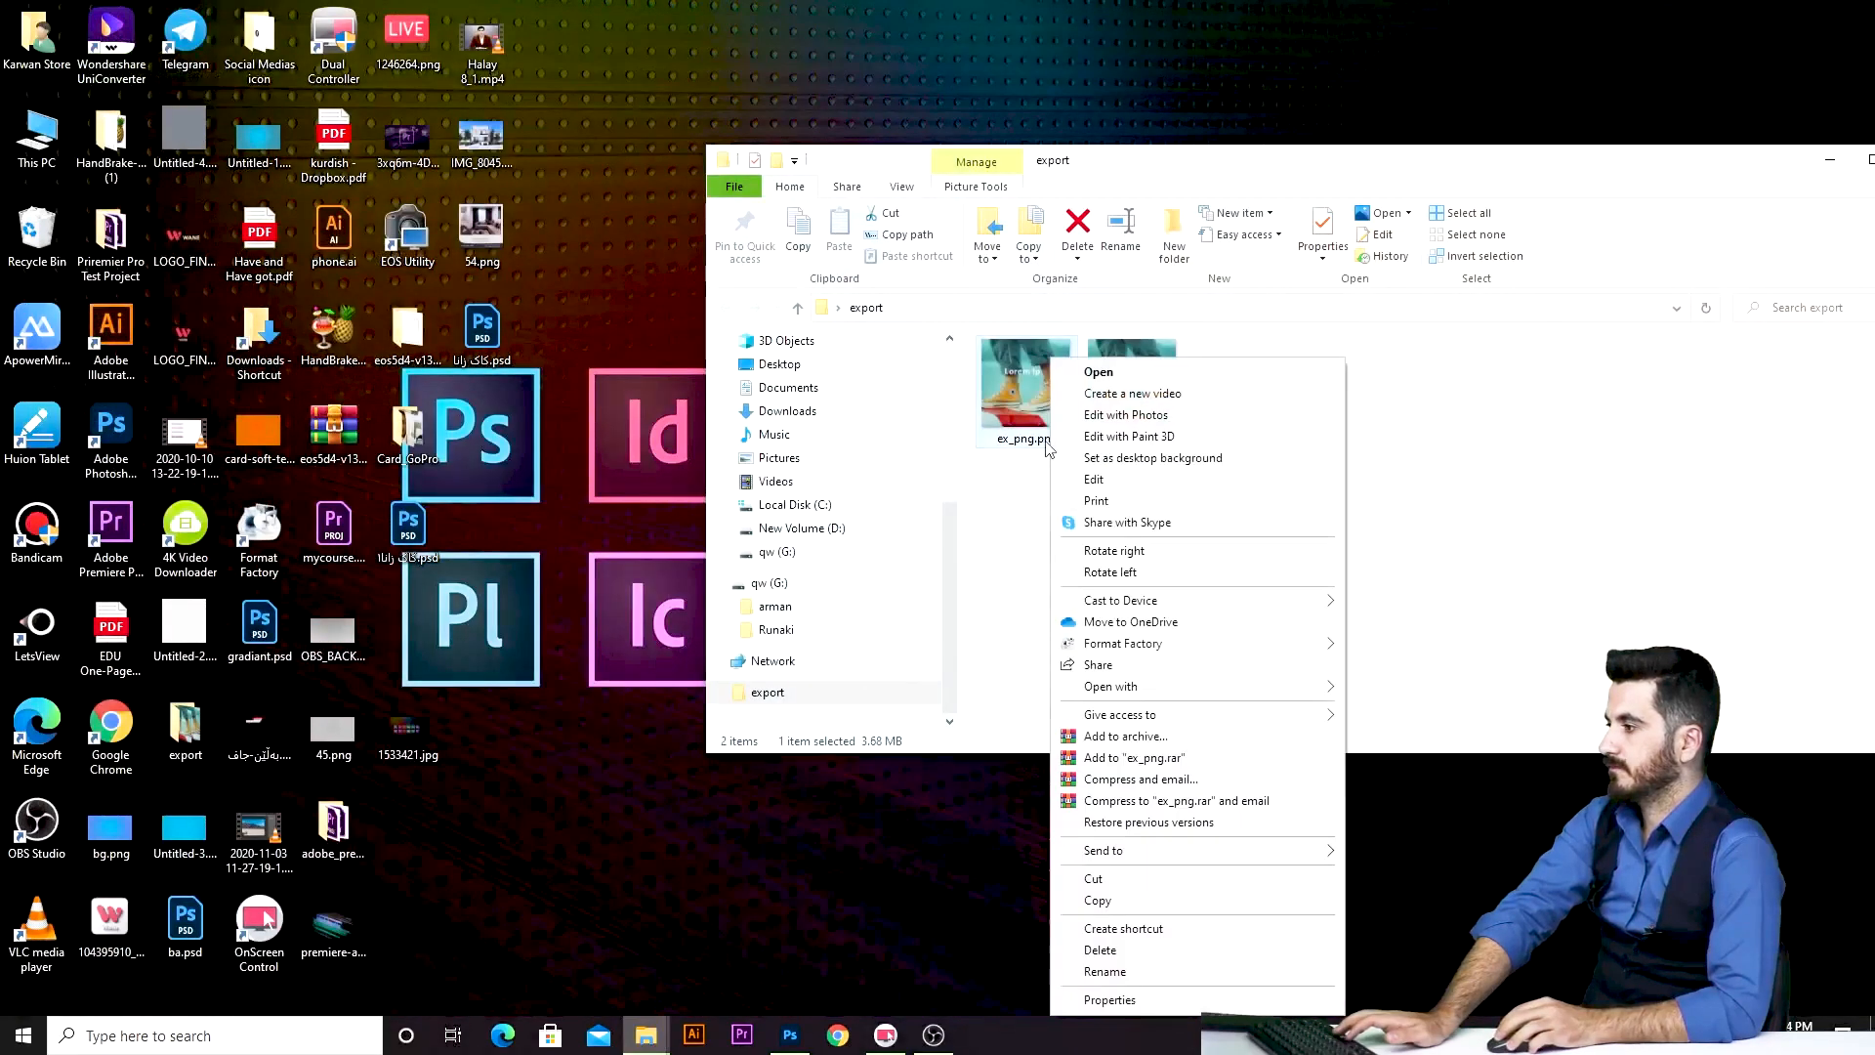
click(1110, 1000)
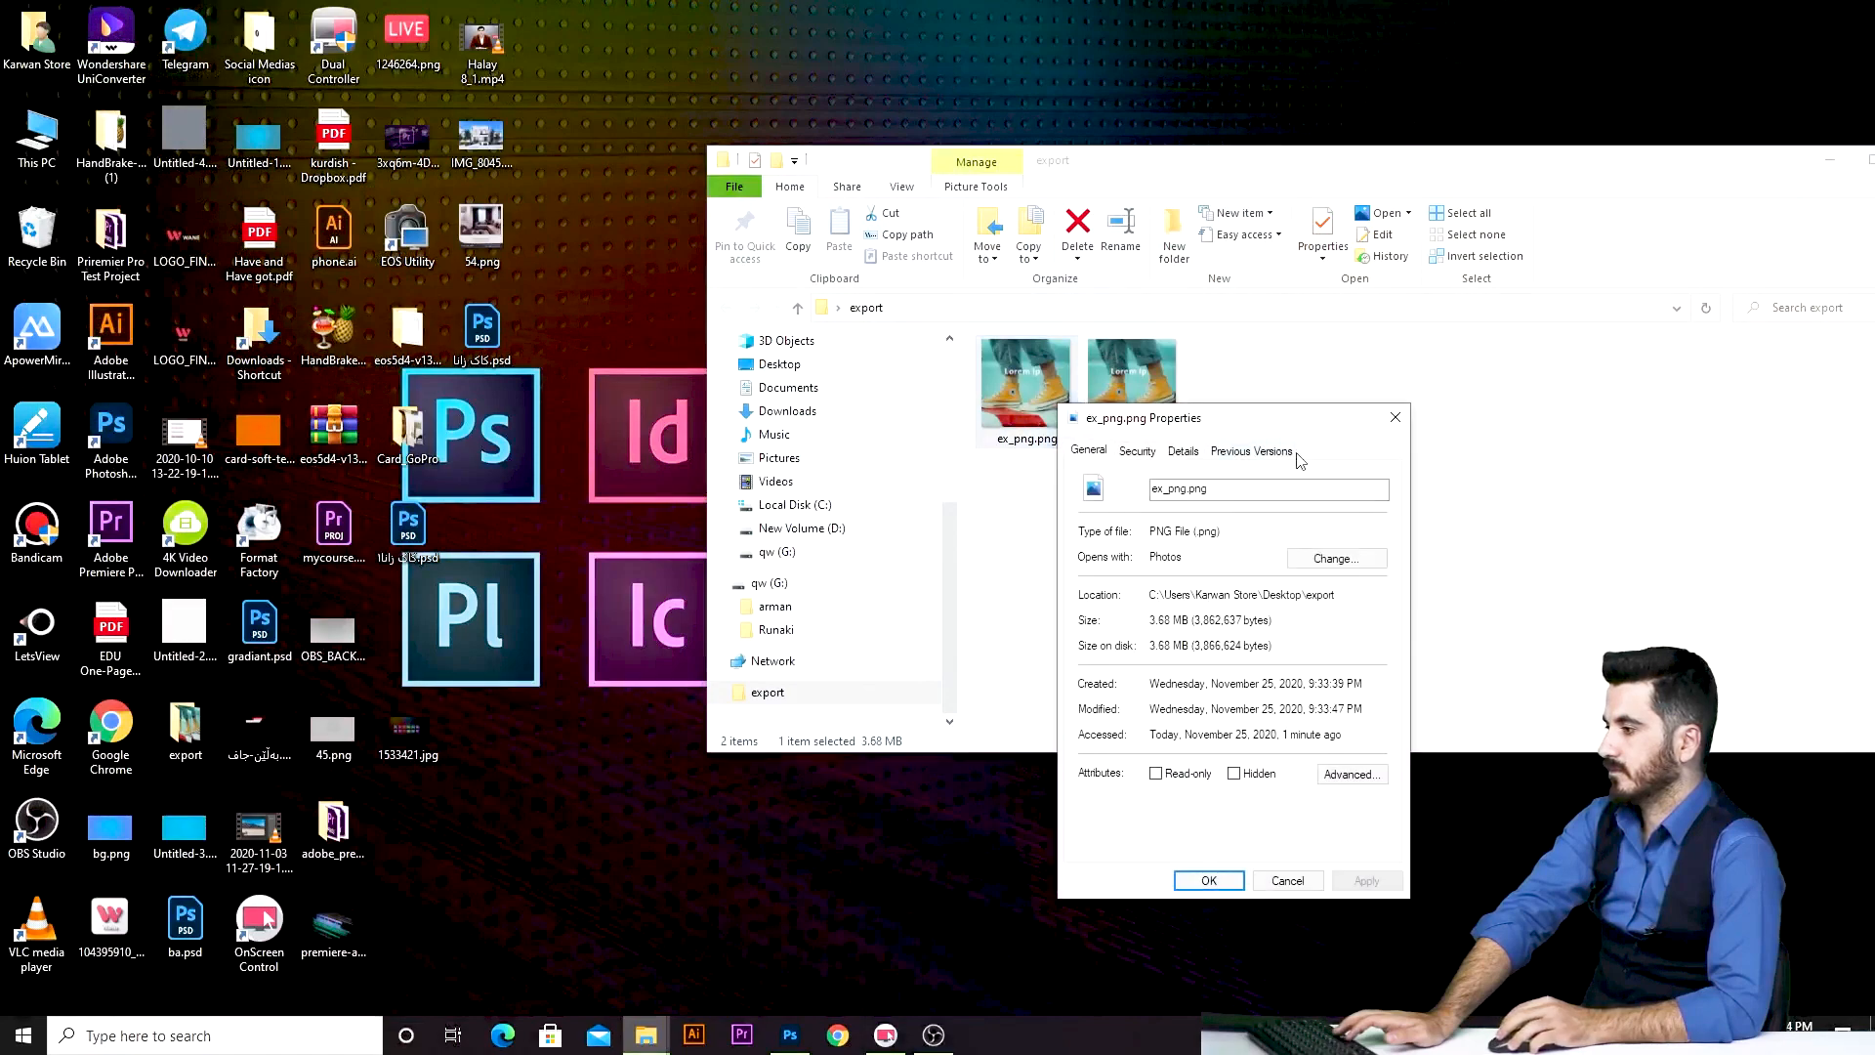
drag(1245, 432, 1673, 289)
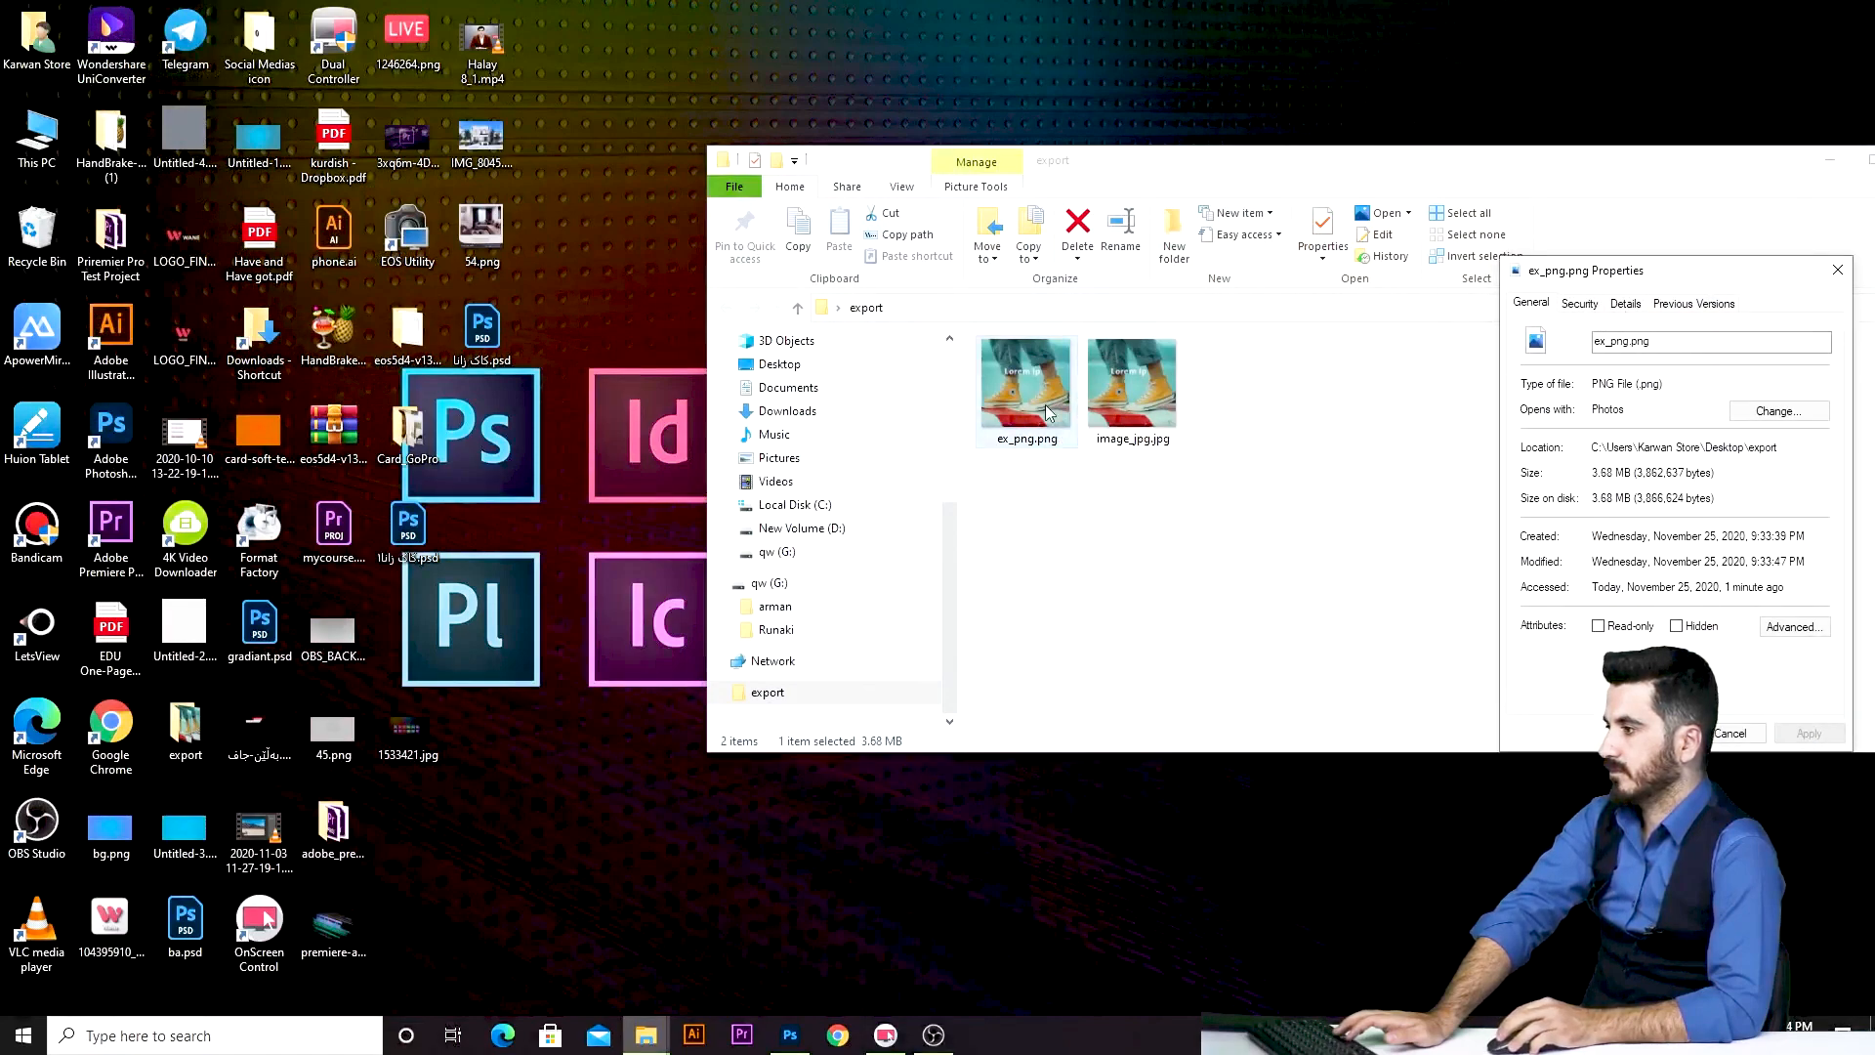
click(1161, 379)
right_click(1160, 381)
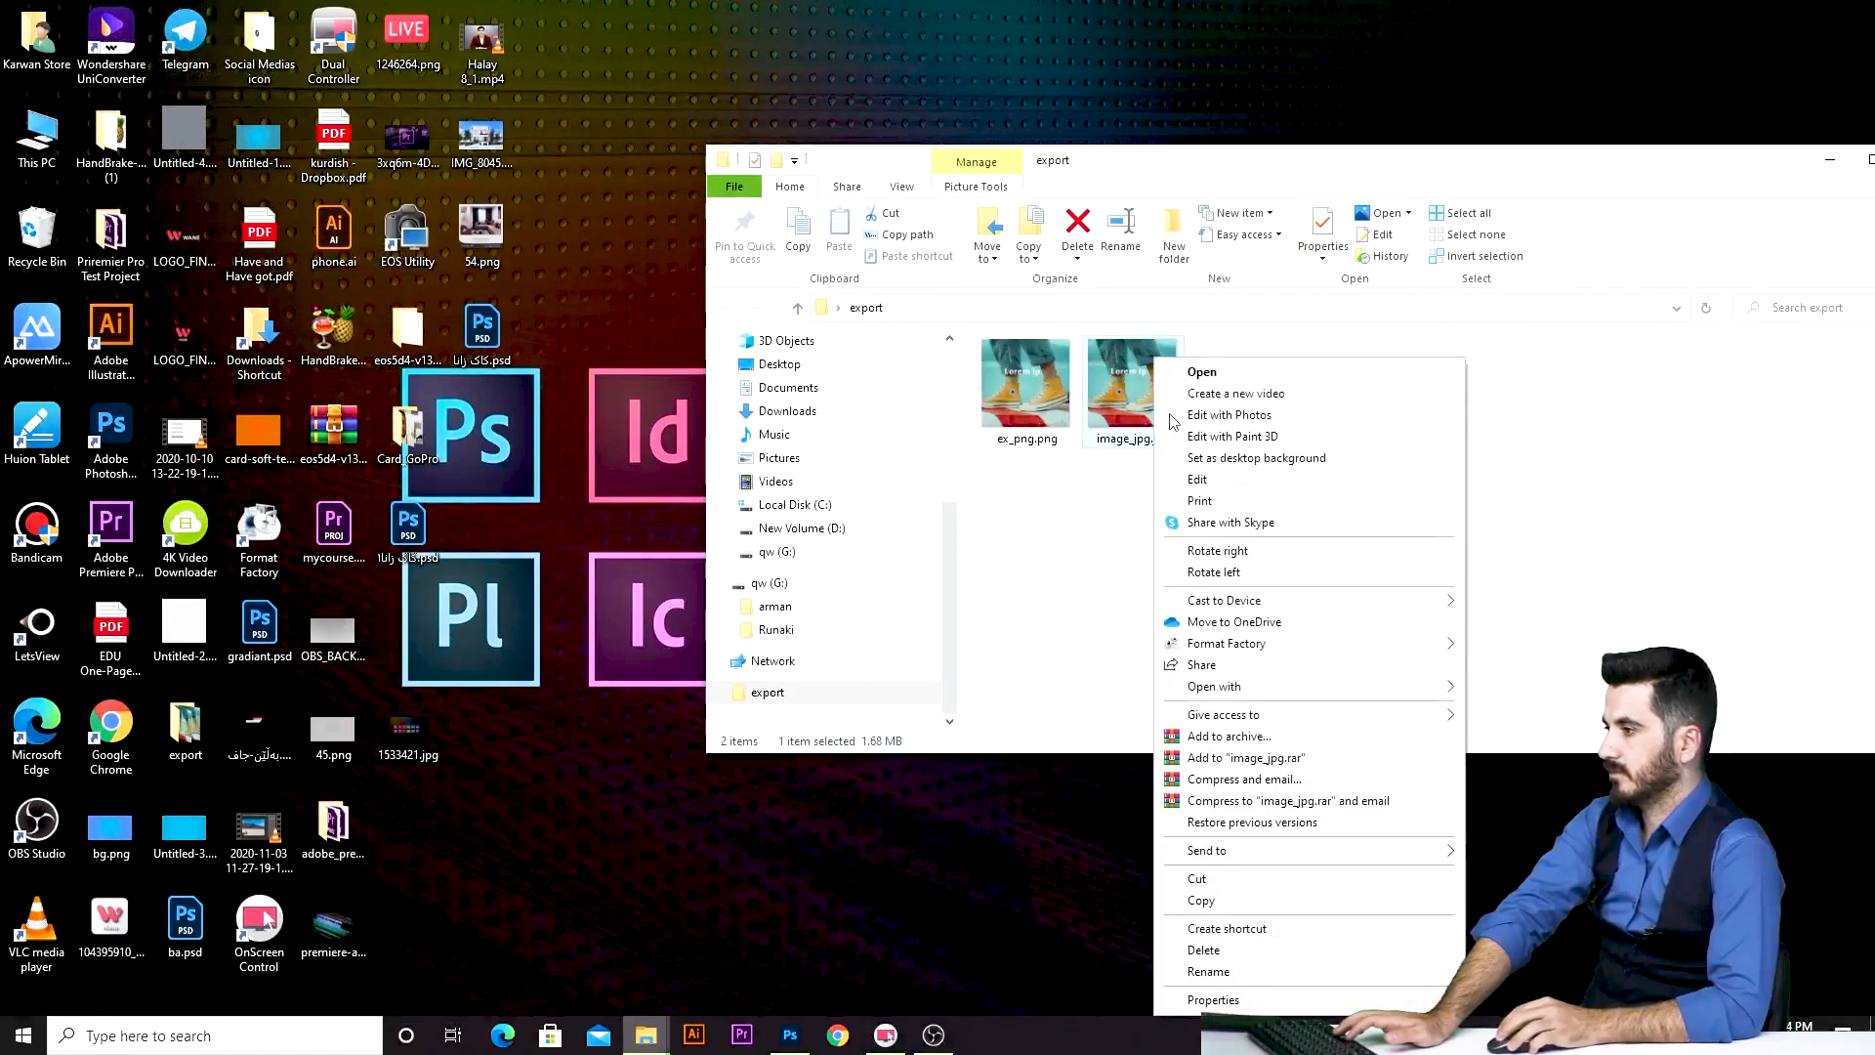
click(1265, 1001)
click(1824, 164)
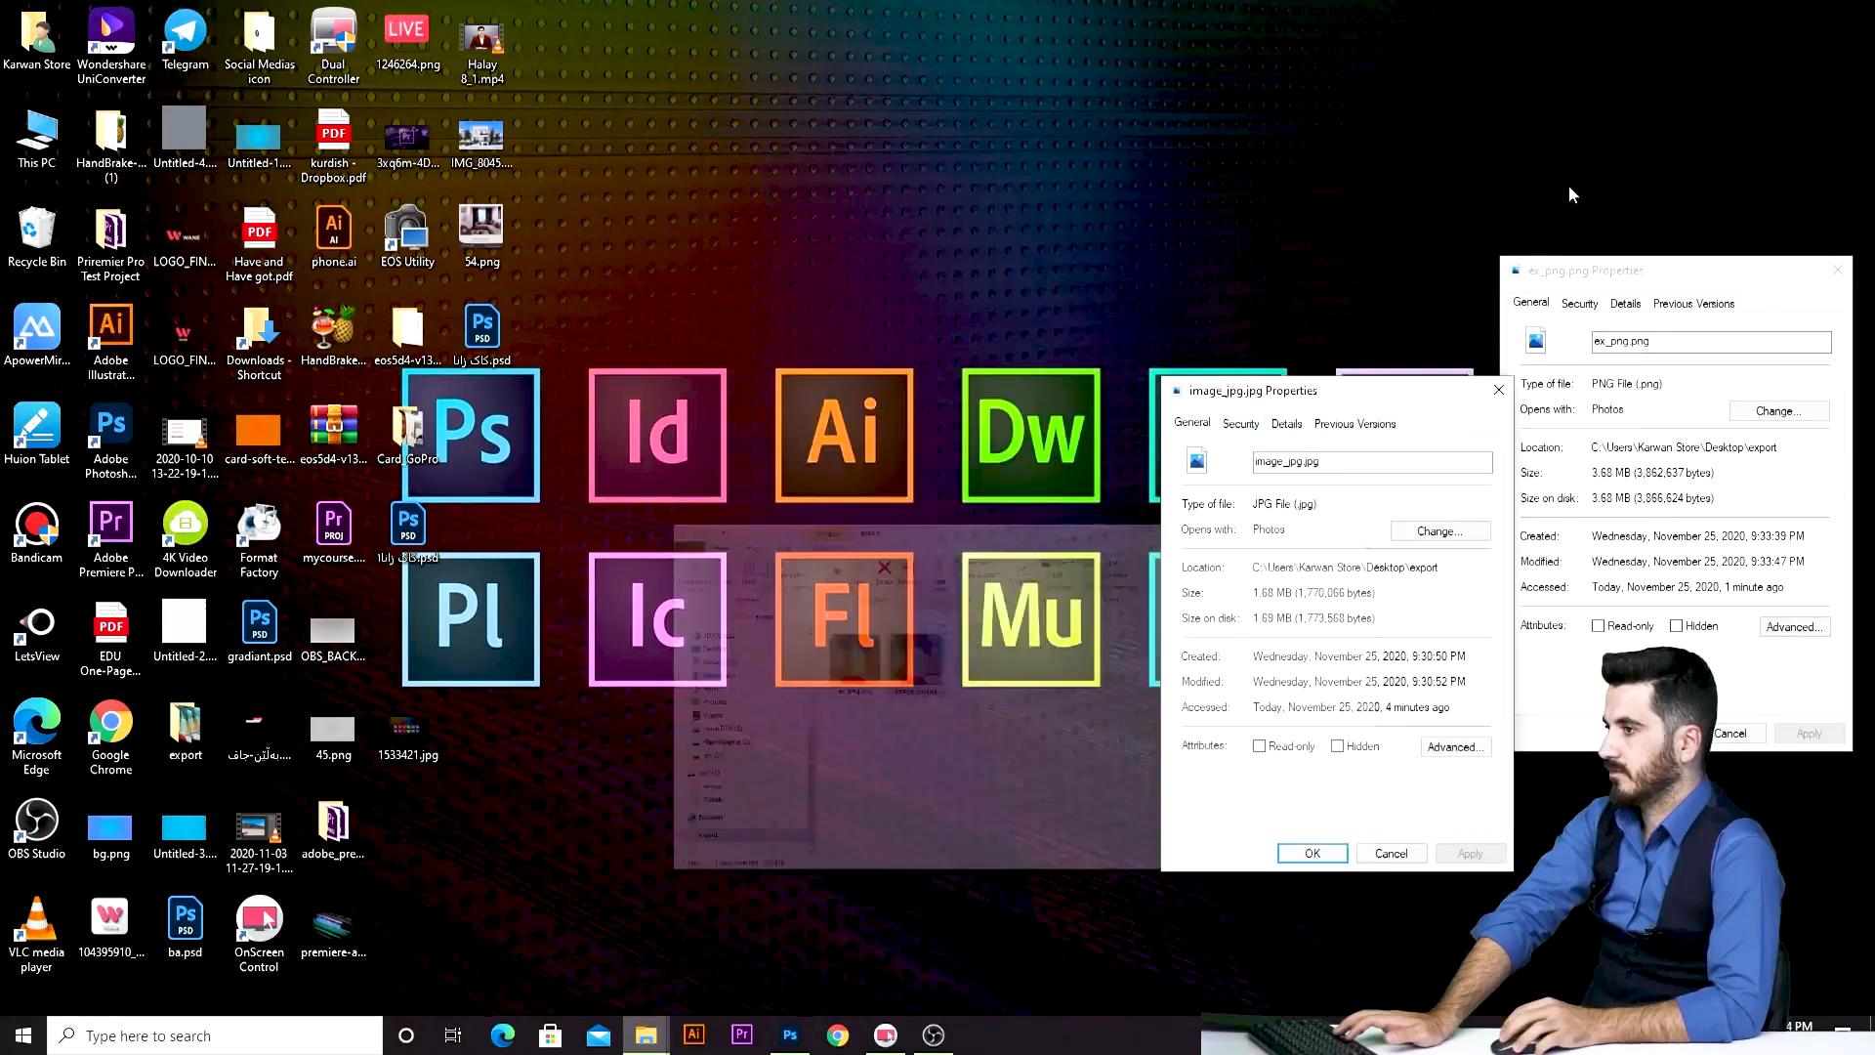
Arrange the two file properties windows side by side on the desktop for comparison.
drag(1340, 383, 820, 155)
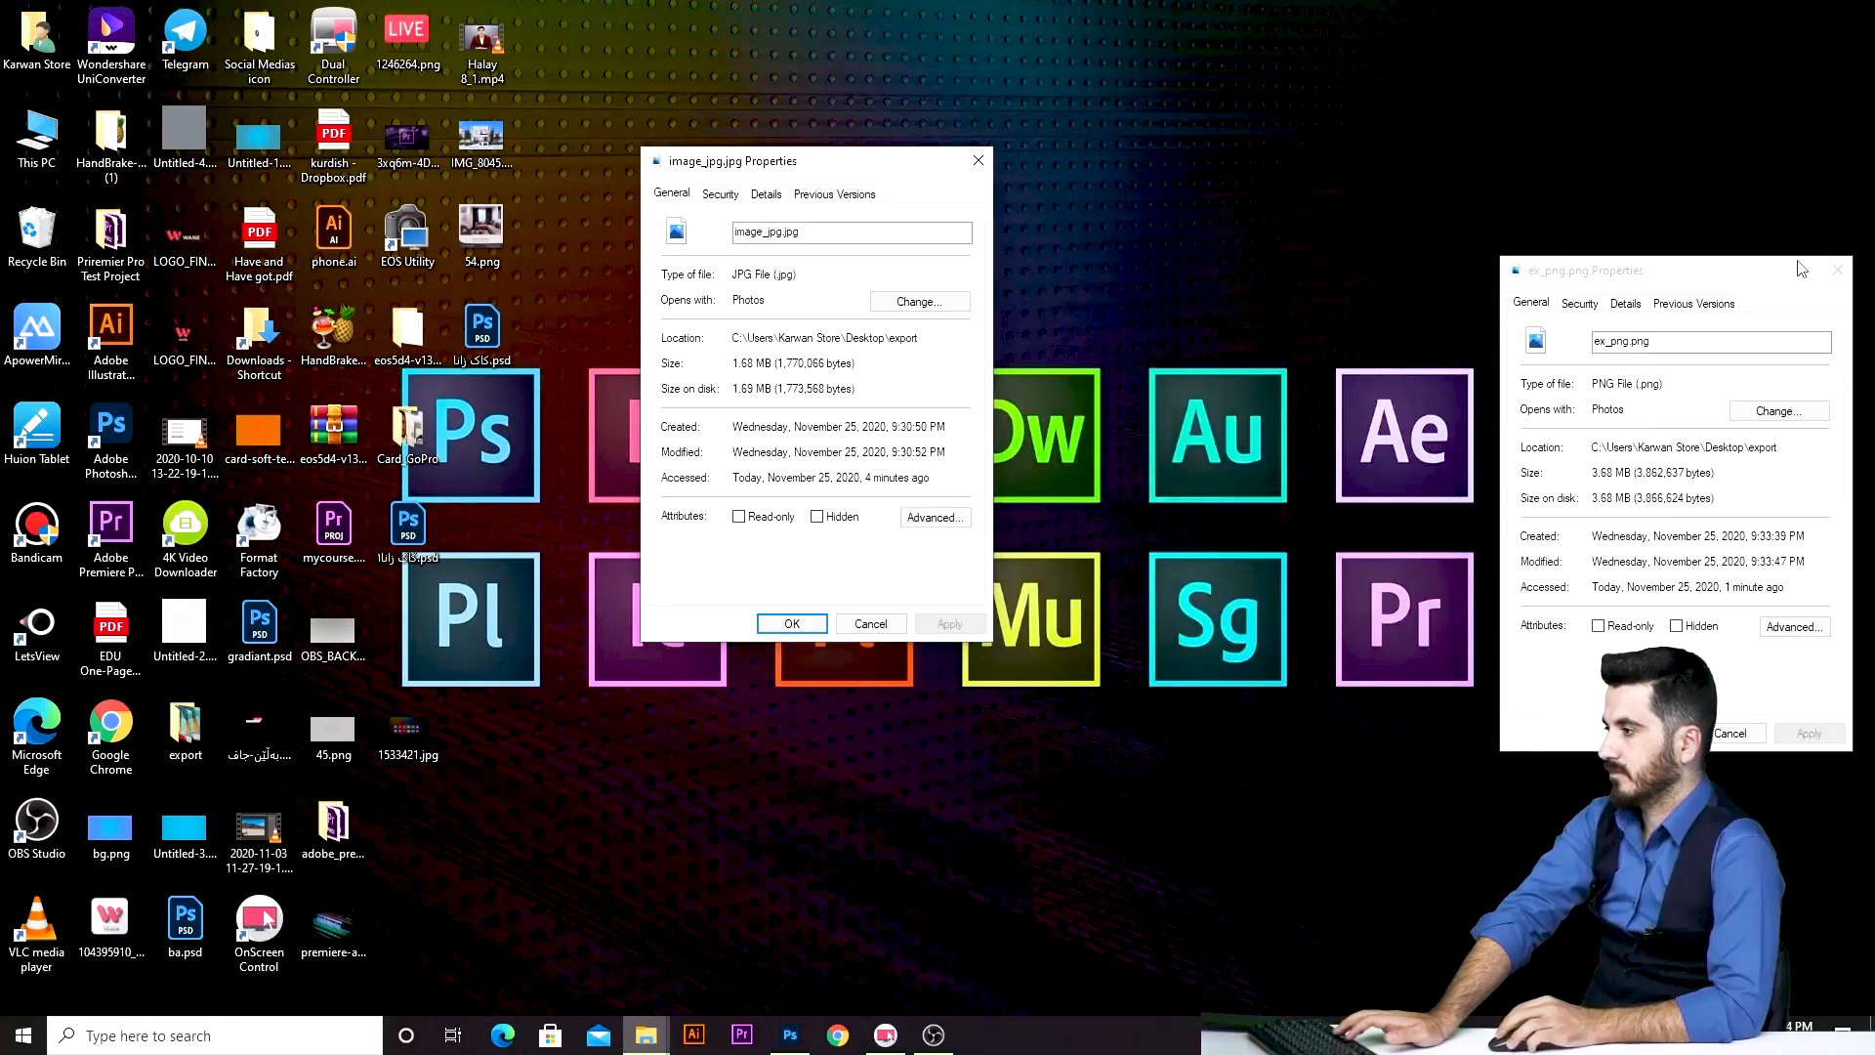
drag(1755, 278, 1262, 180)
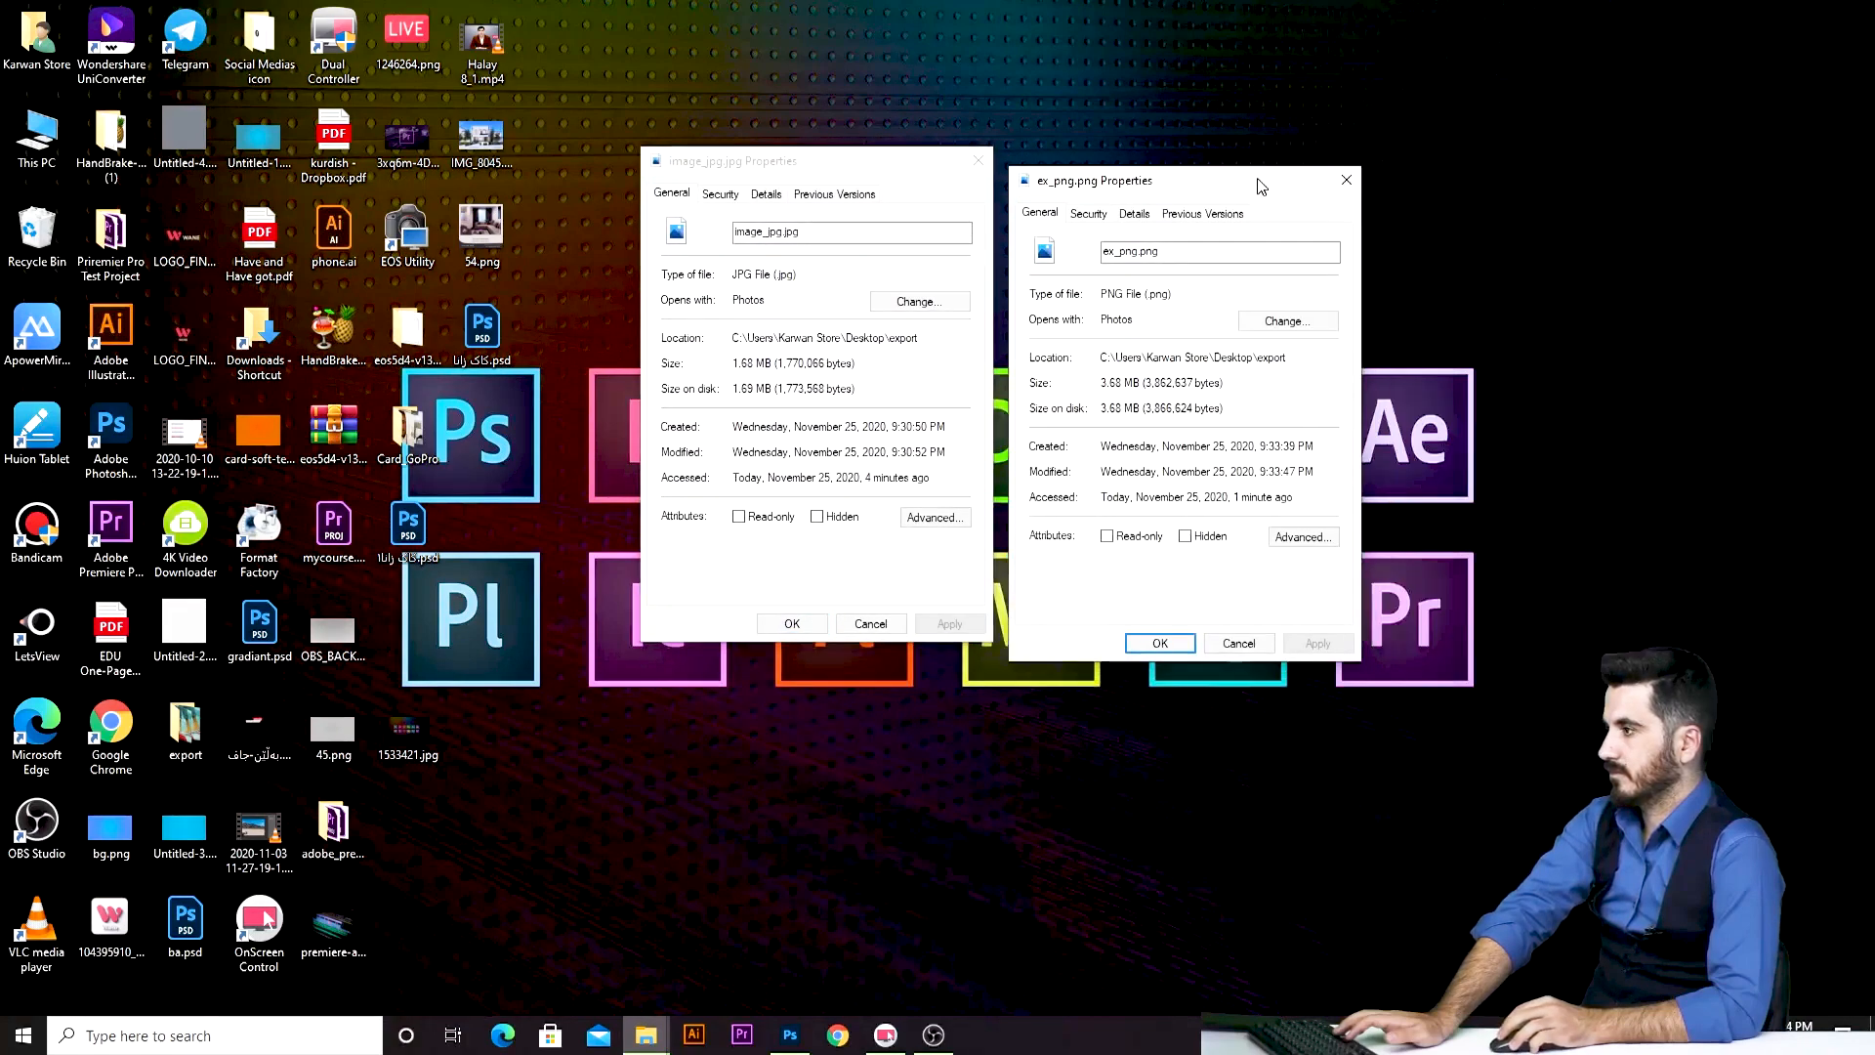
click(716, 156)
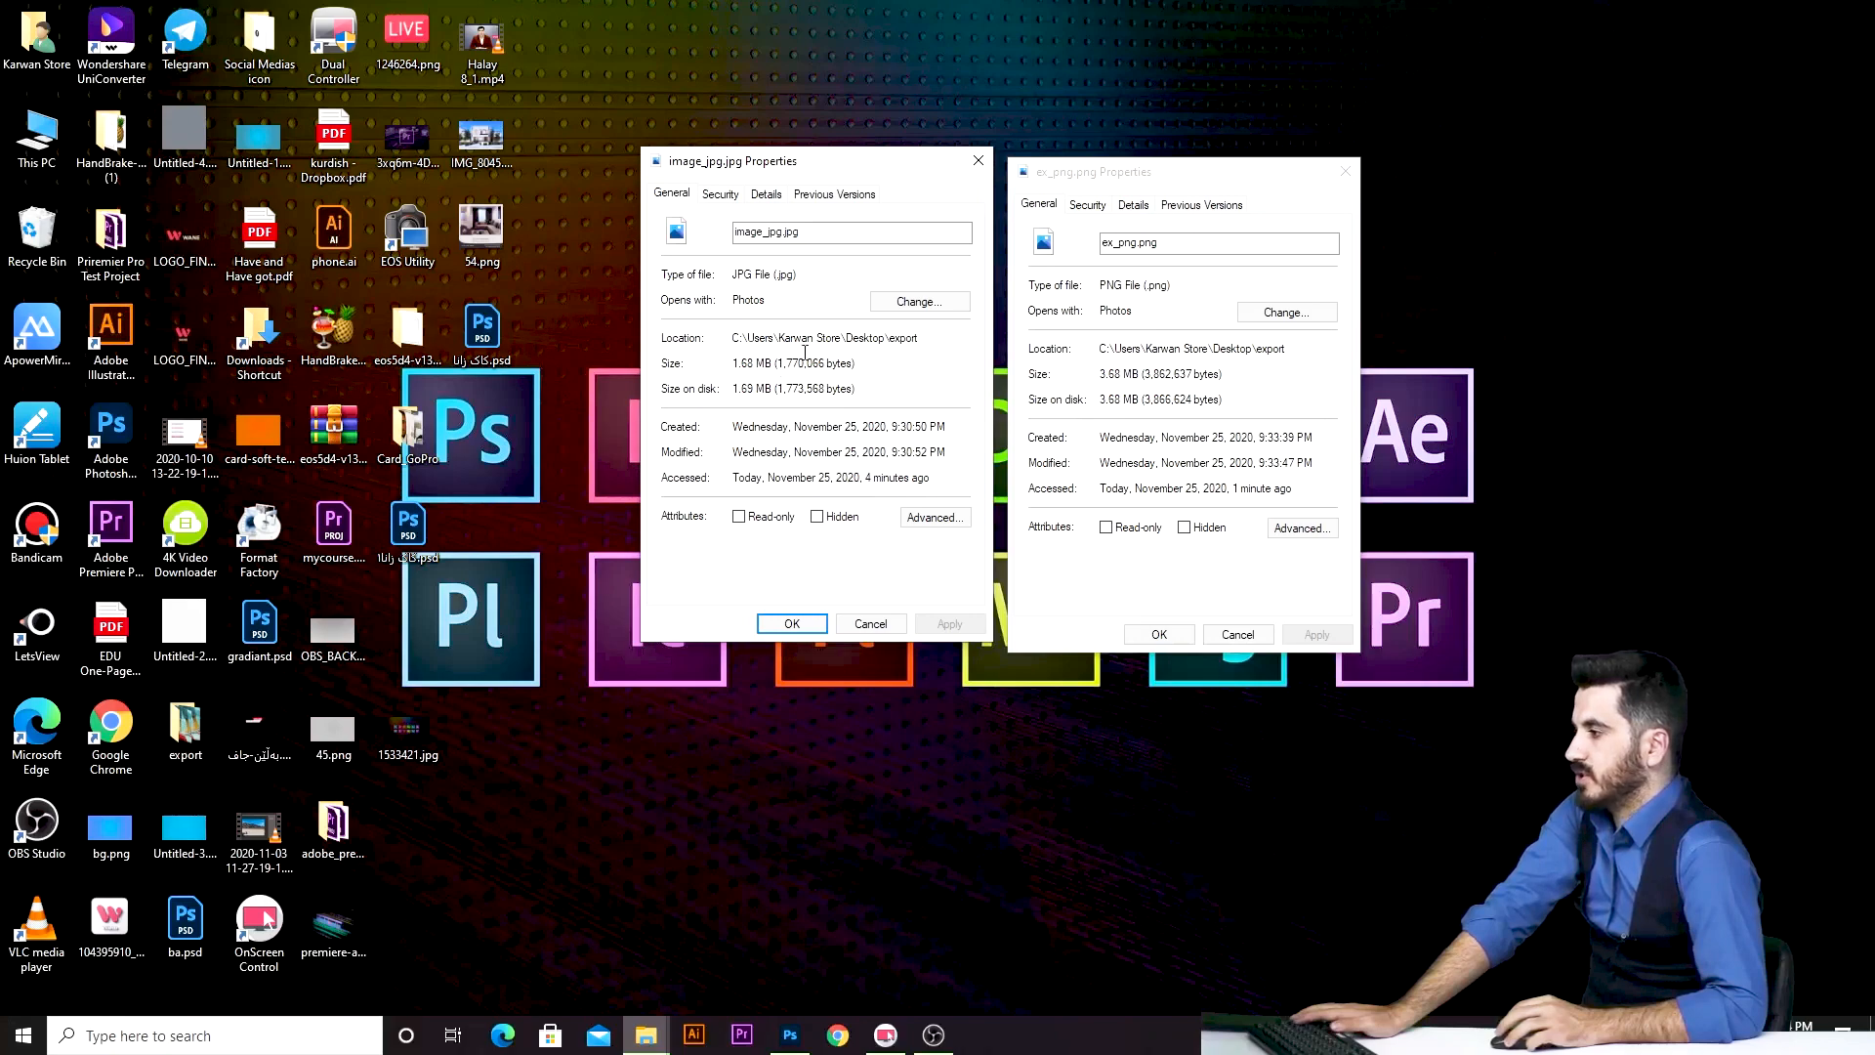
drag(1166, 173, 1169, 151)
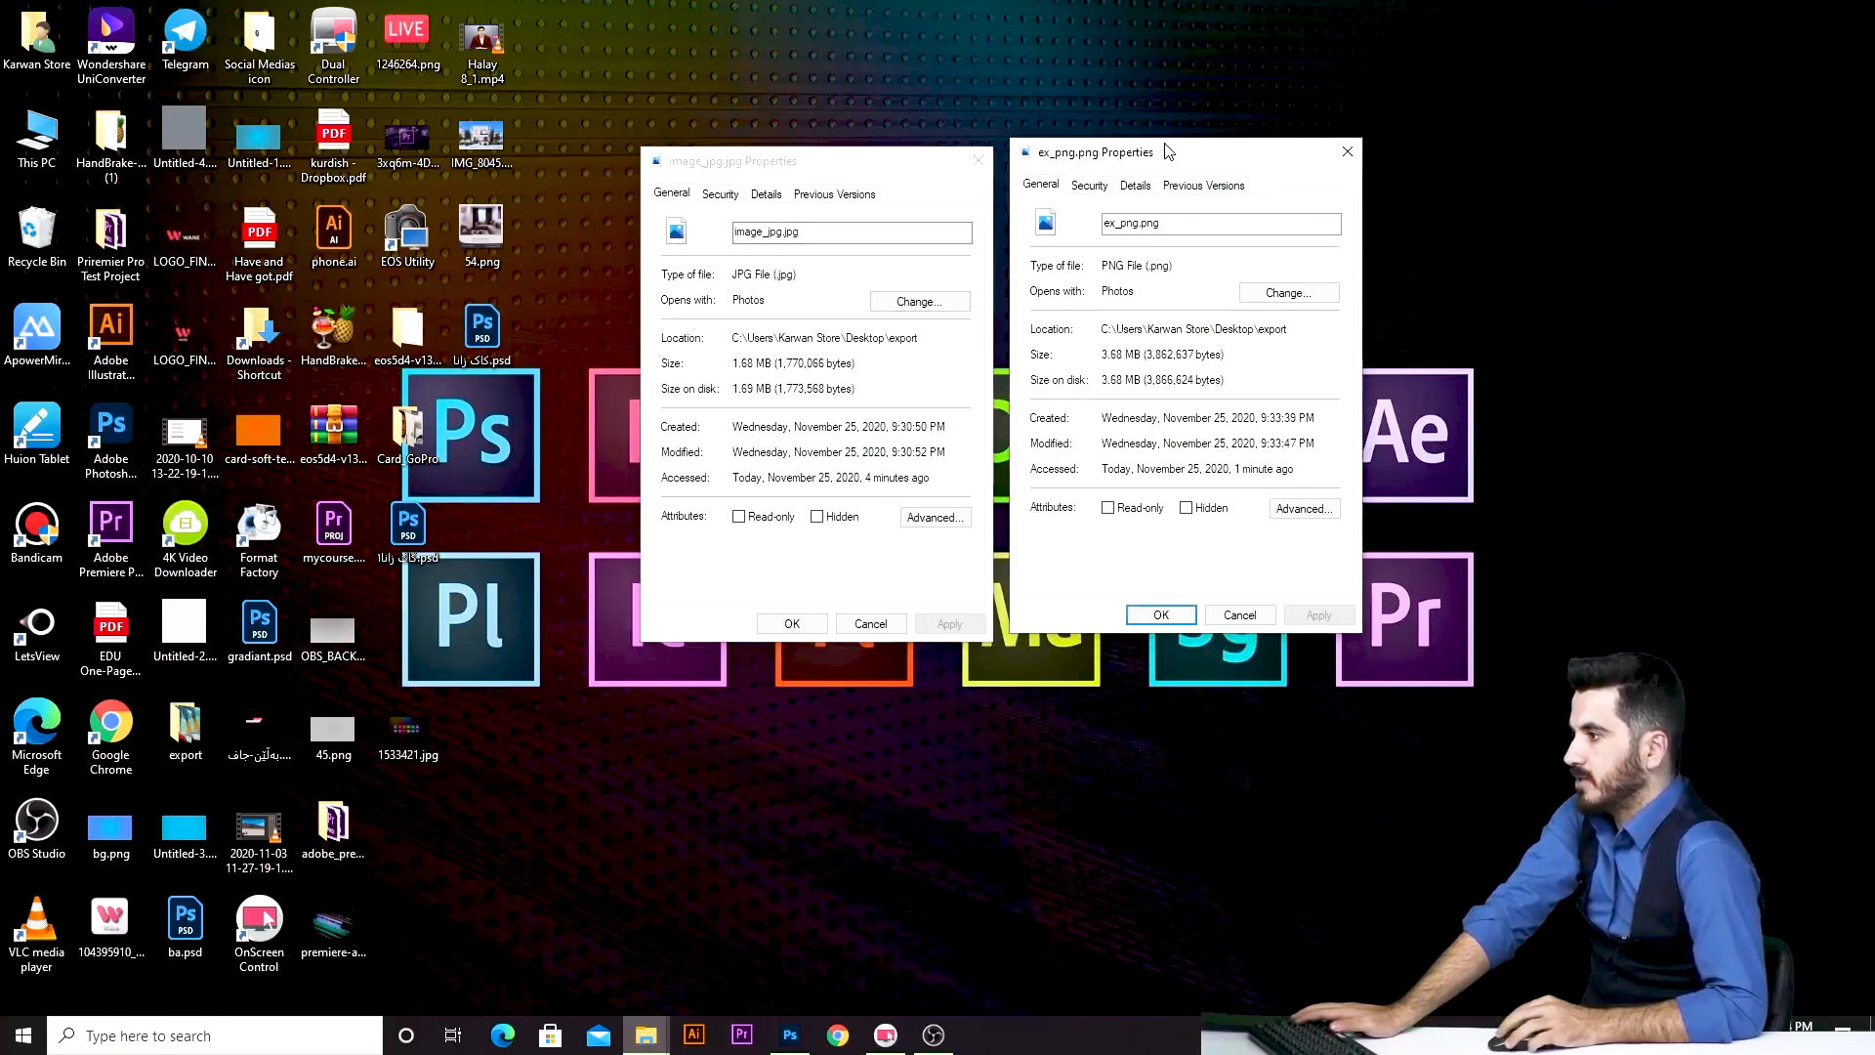
mouse_move(1052, 157)
mouse_down()
mouse_move(1050, 175)
mouse_move(1062, 166)
mouse_up()
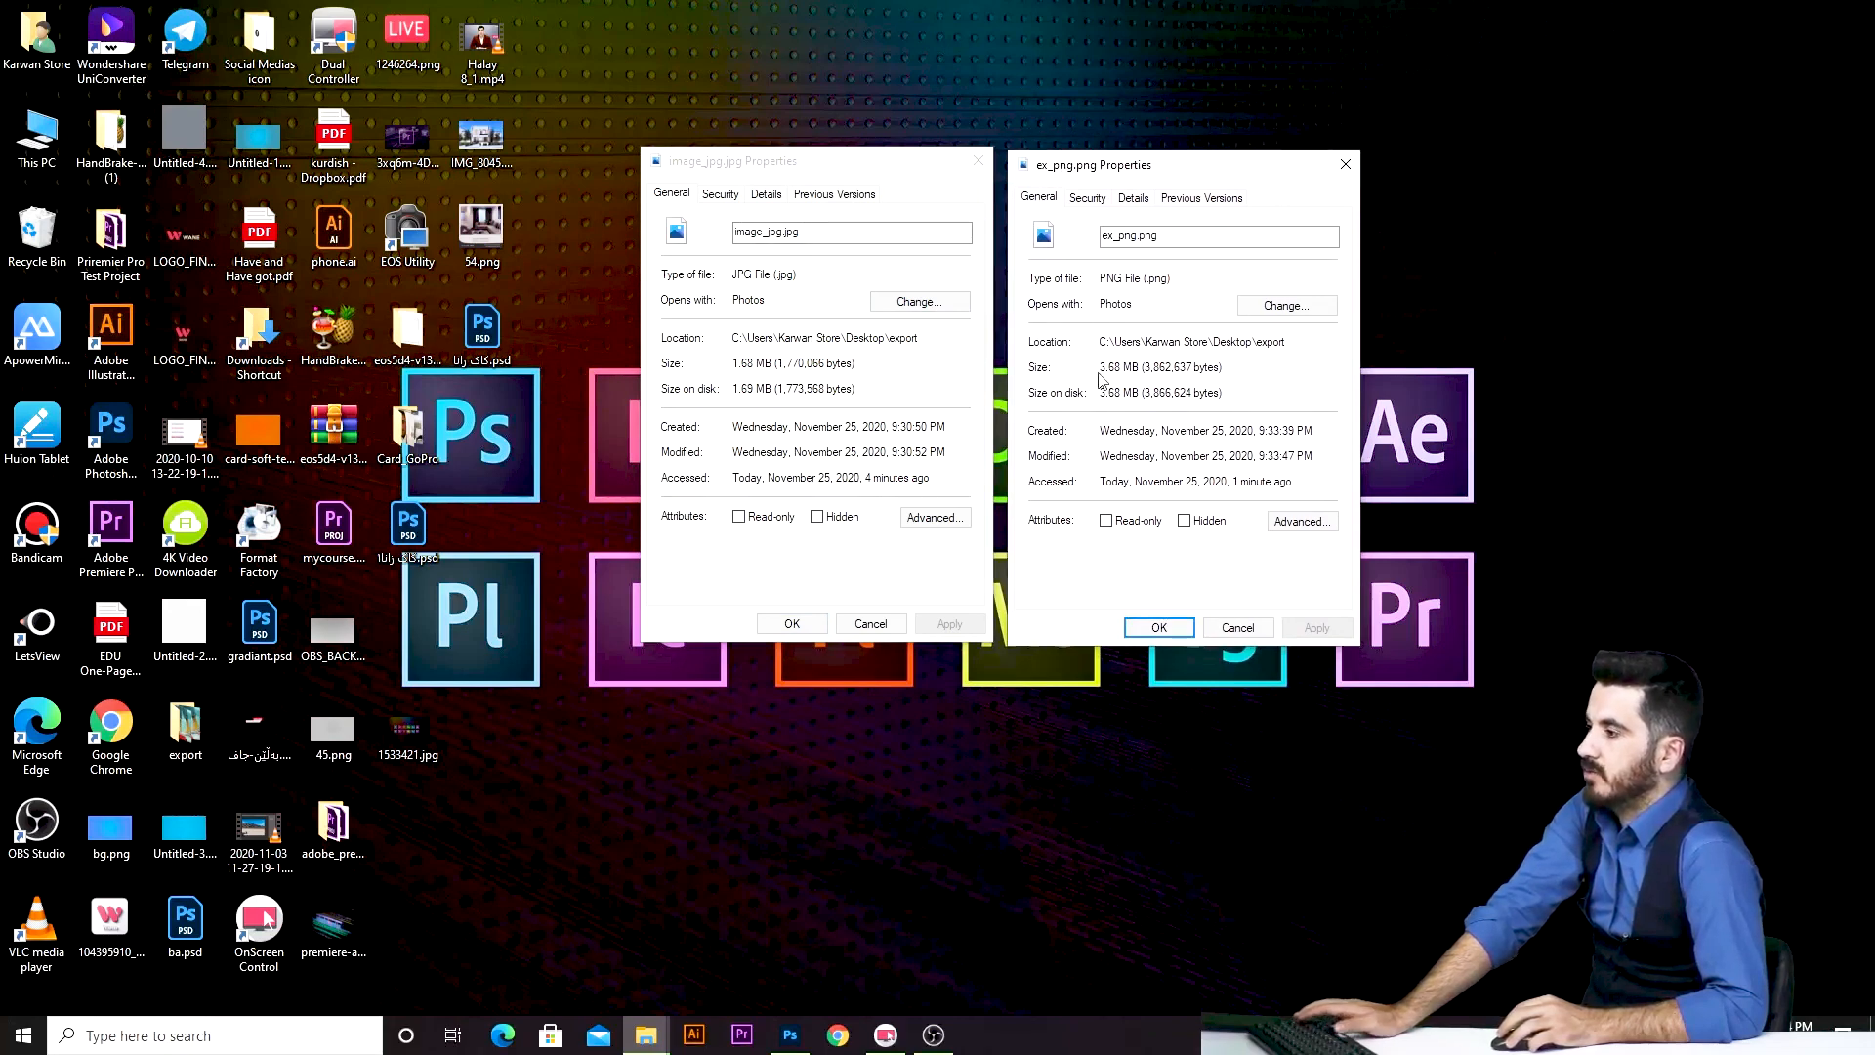
Examine the file size and size on disk of ex_png.png against those of image_jpg.jpg.
drag(1100, 368, 1107, 369)
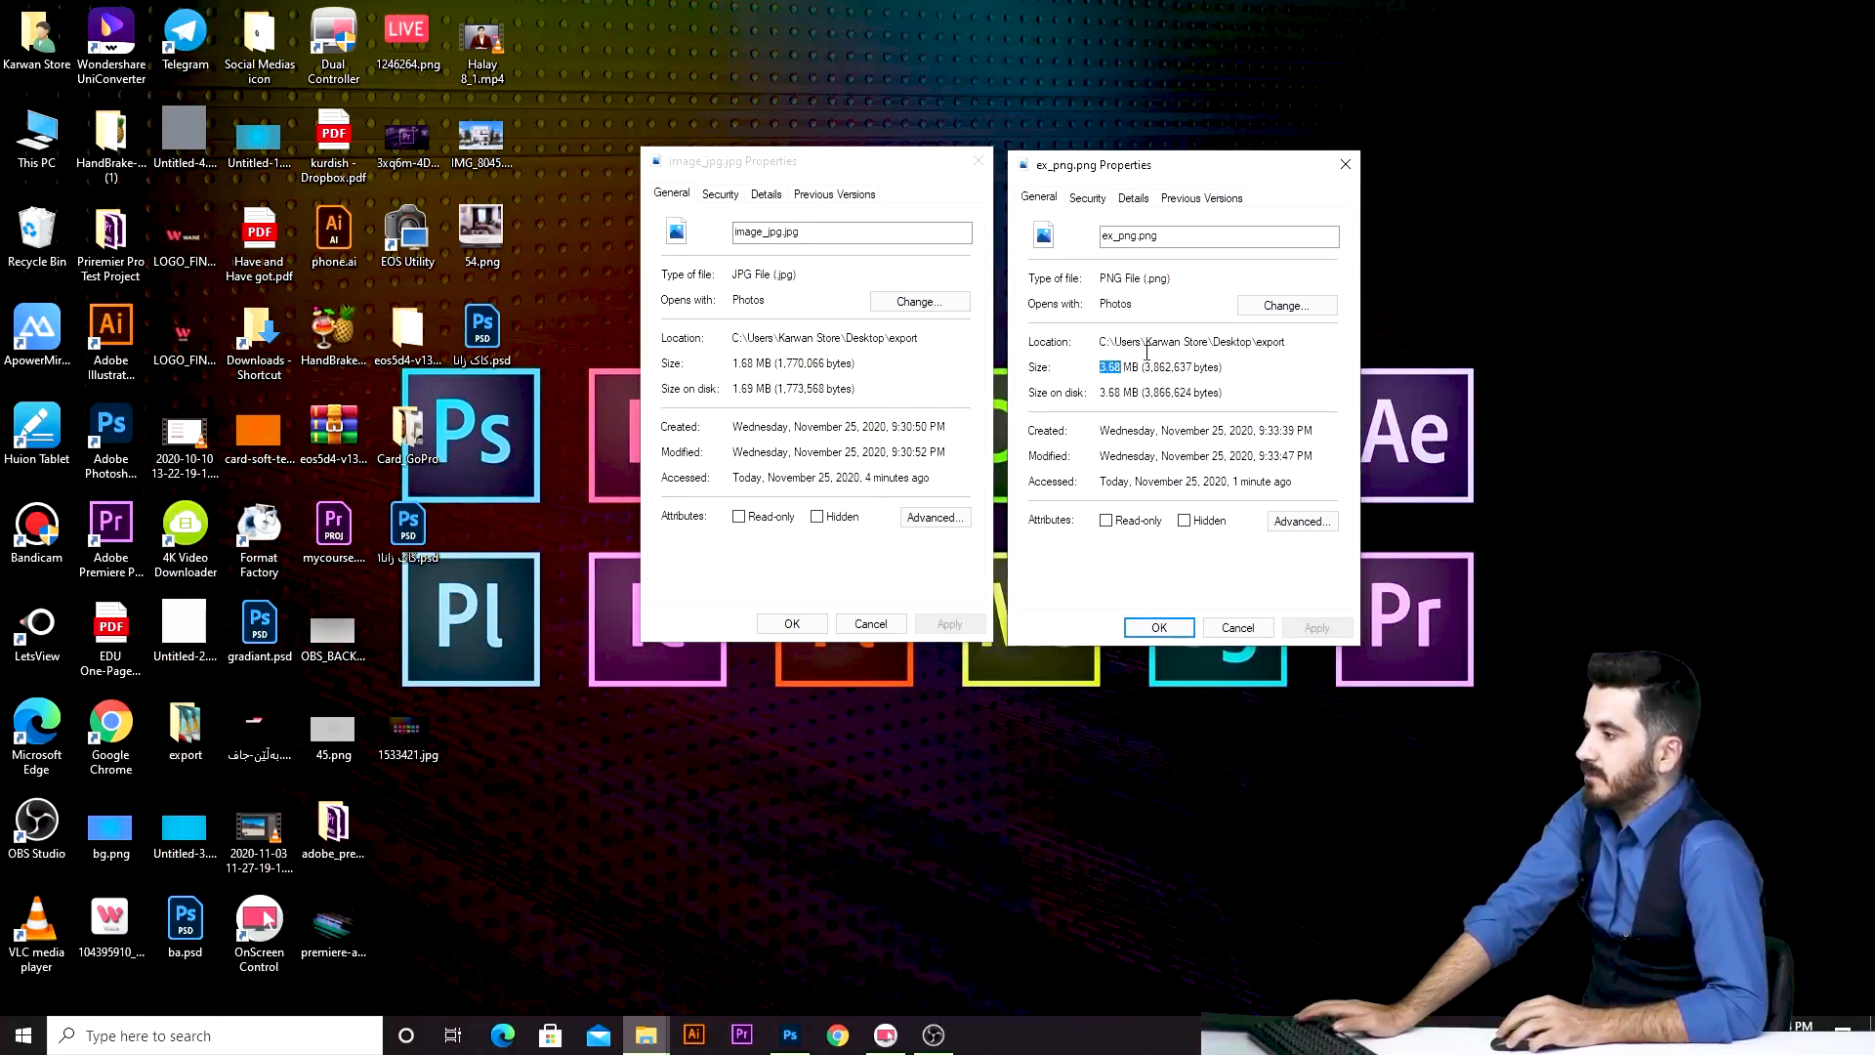
click(1140, 367)
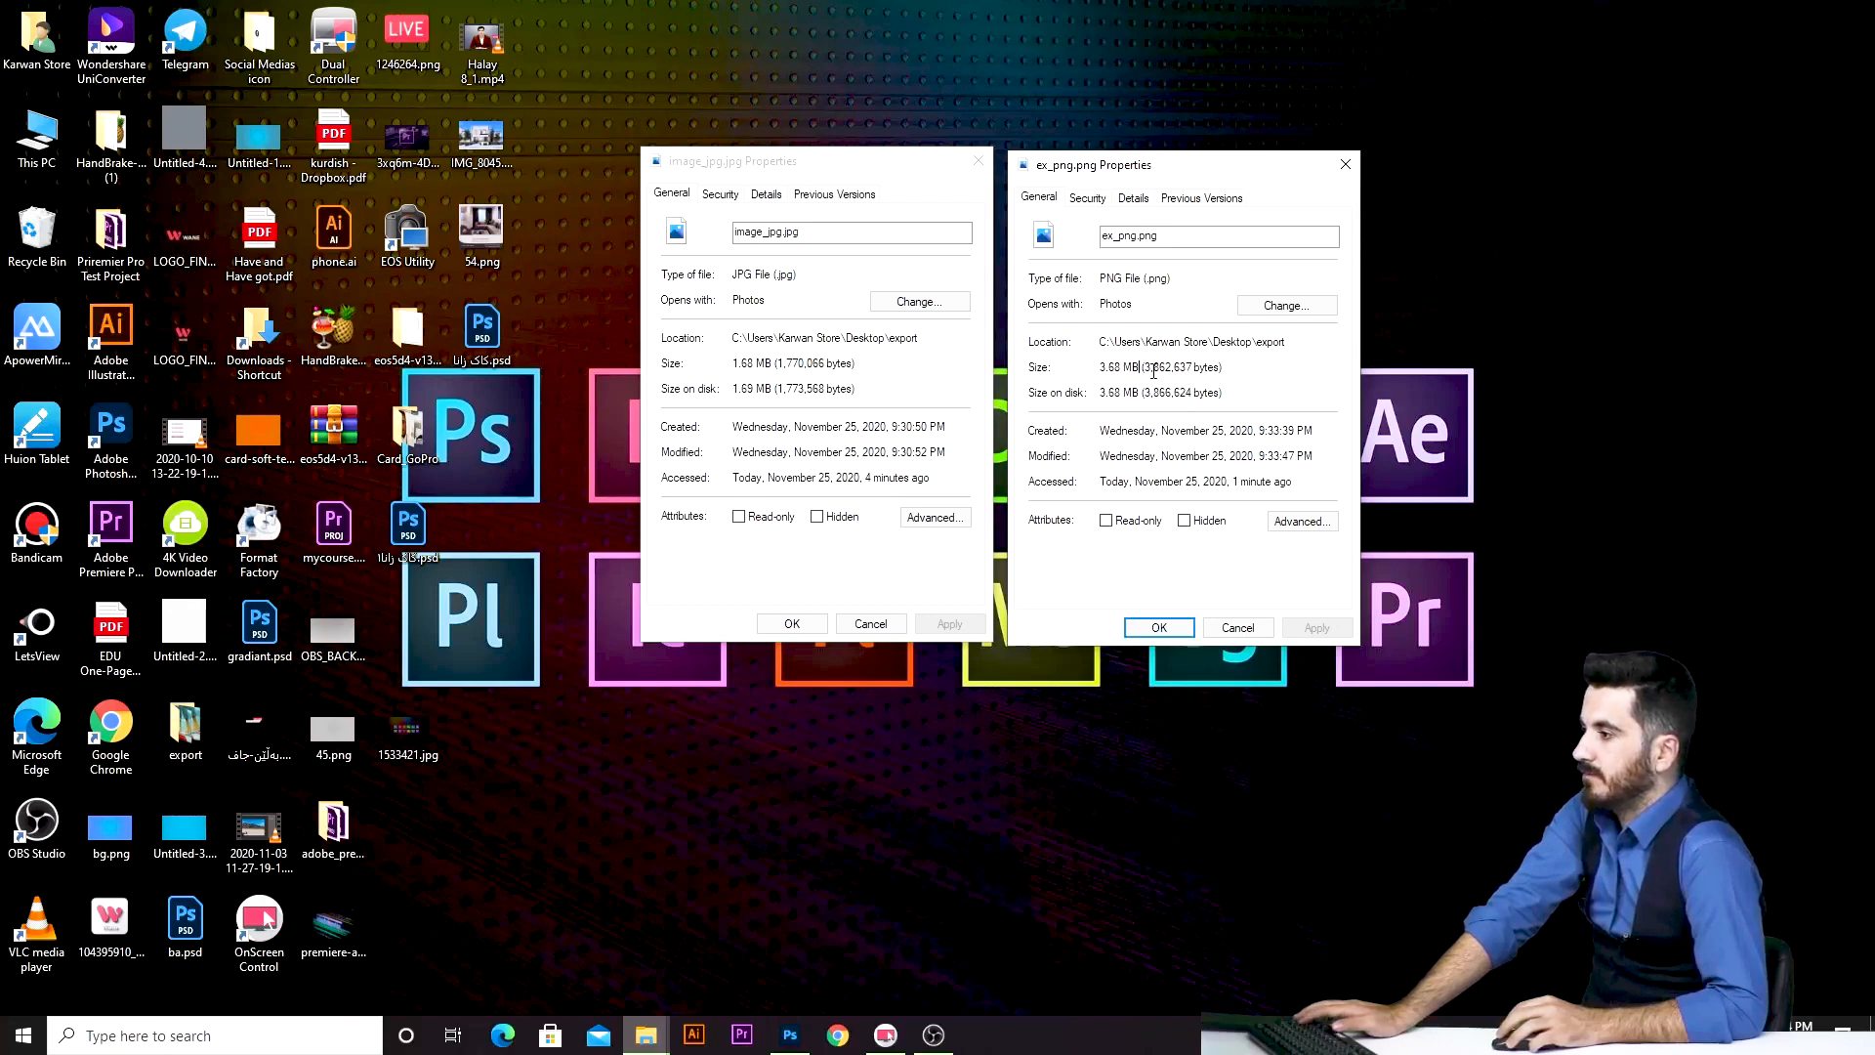
drag(1150, 368, 1208, 368)
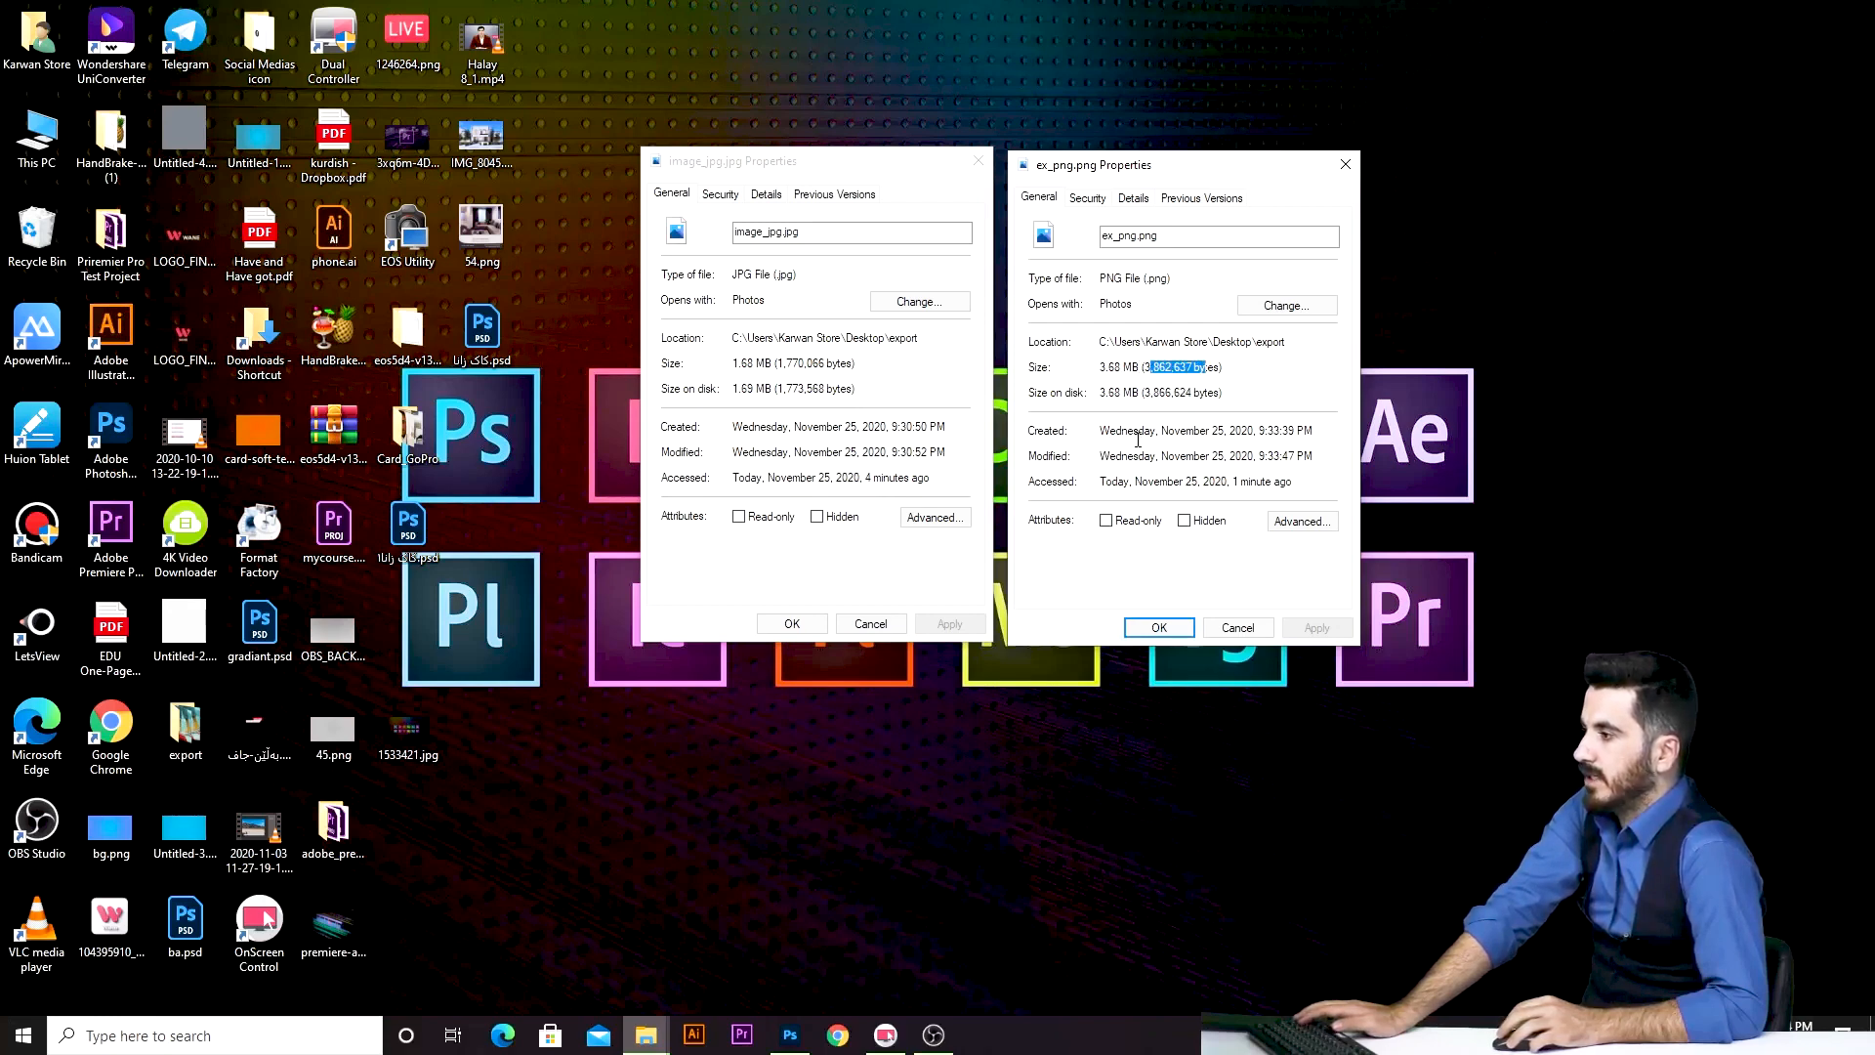
click(1177, 369)
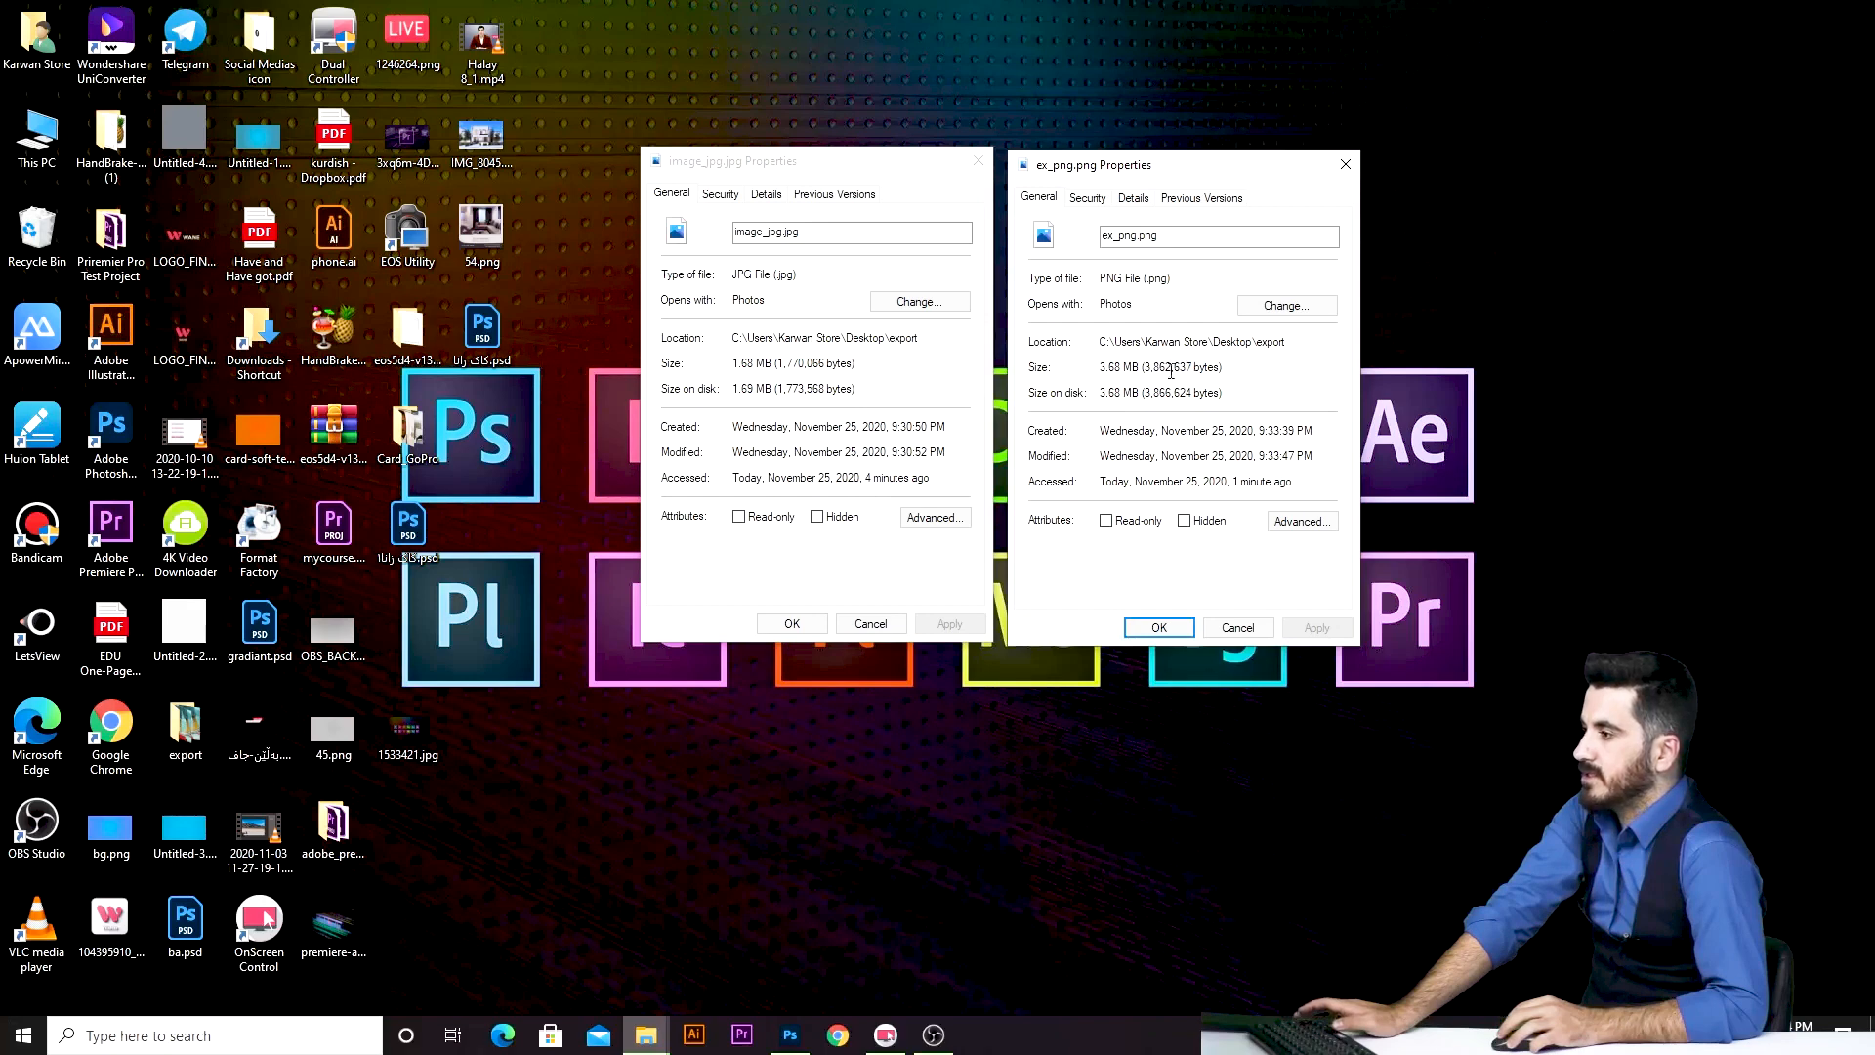
double_click(1171, 369)
click(1101, 369)
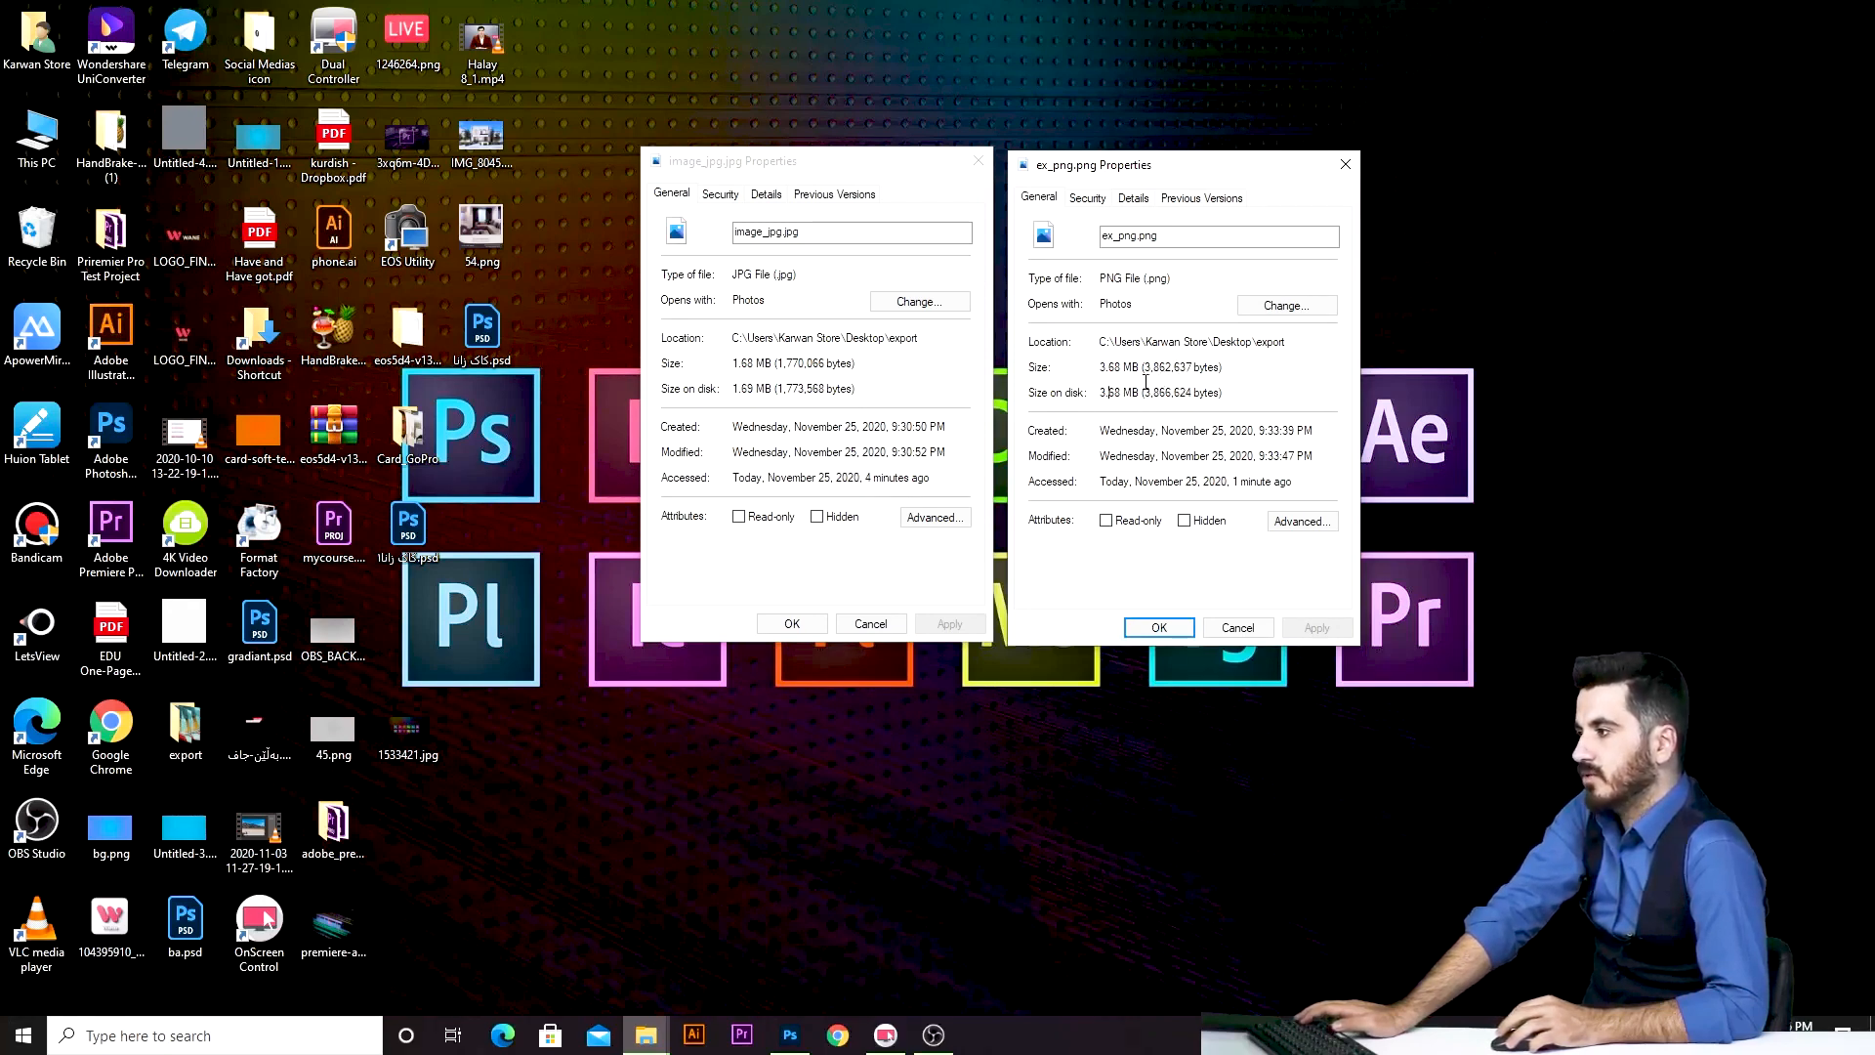
Compare the detailed image and file properties of ex_png.png and image_jpg.jpg, including dimensions, resolution and bit depth.
click(1133, 198)
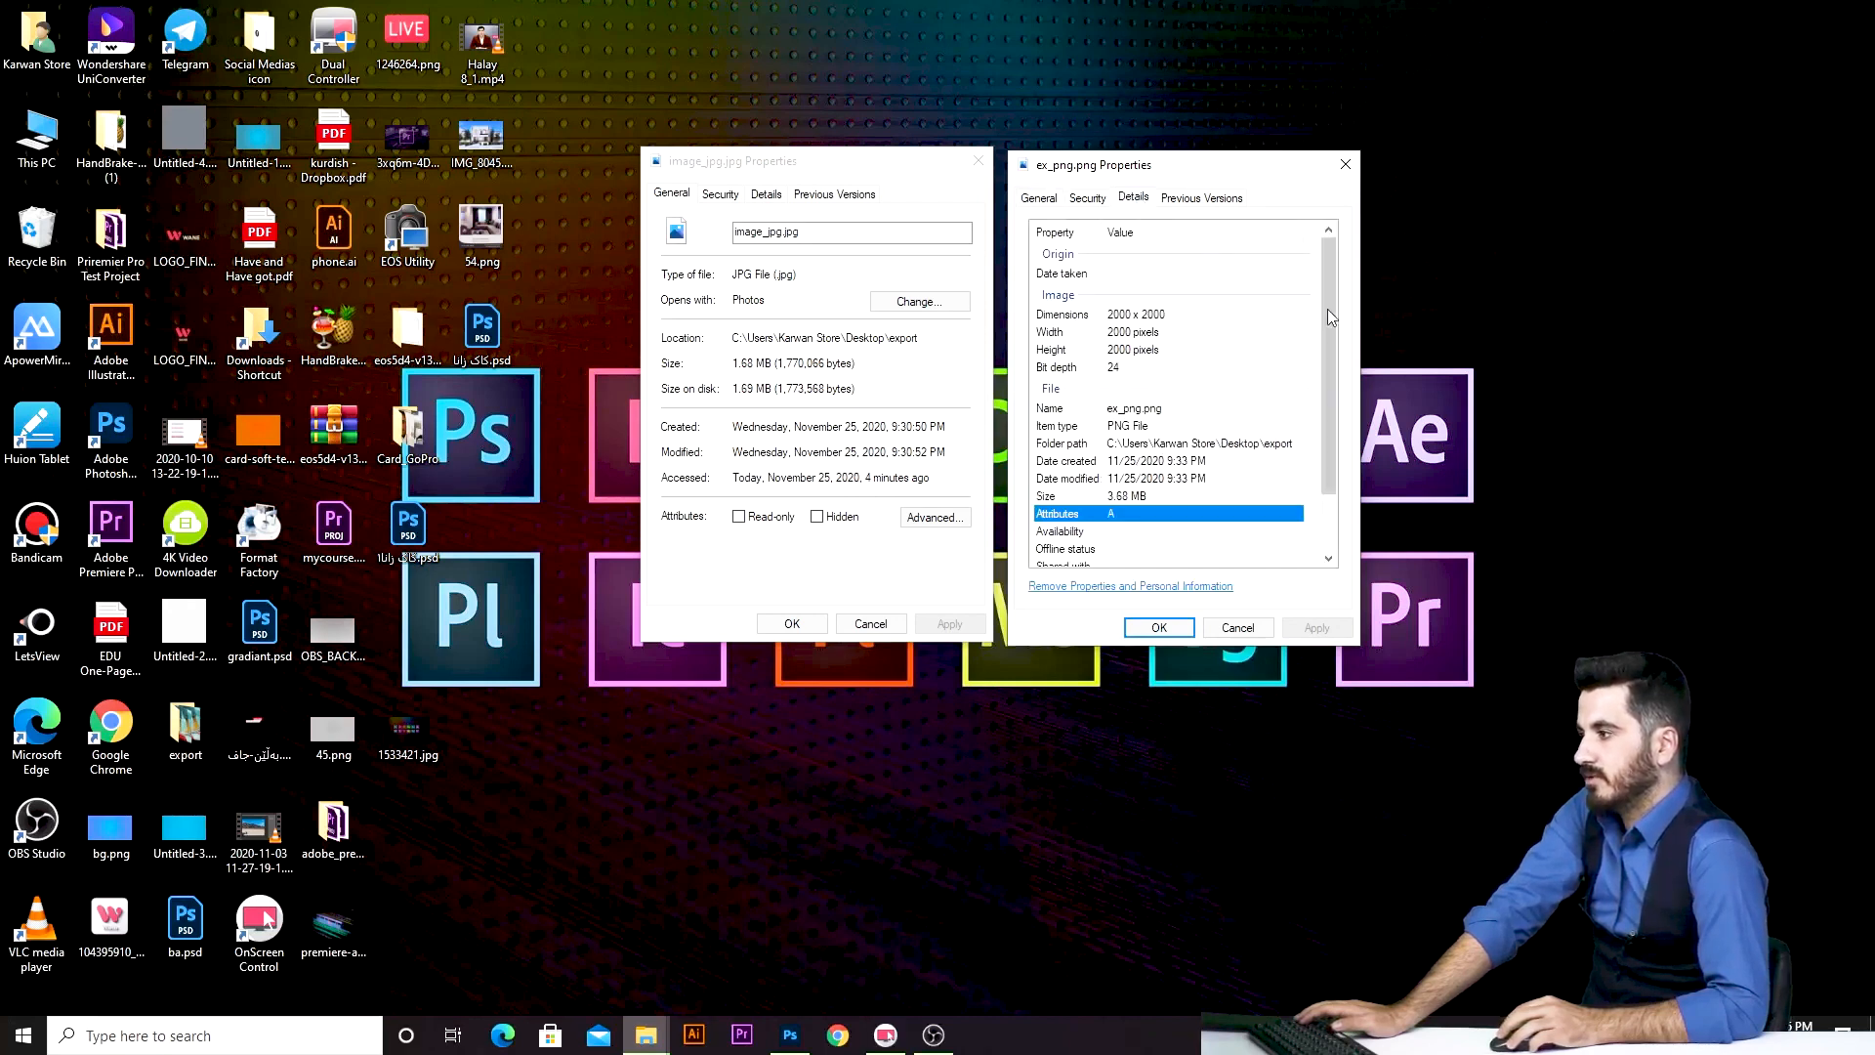
drag(1333, 326, 1333, 332)
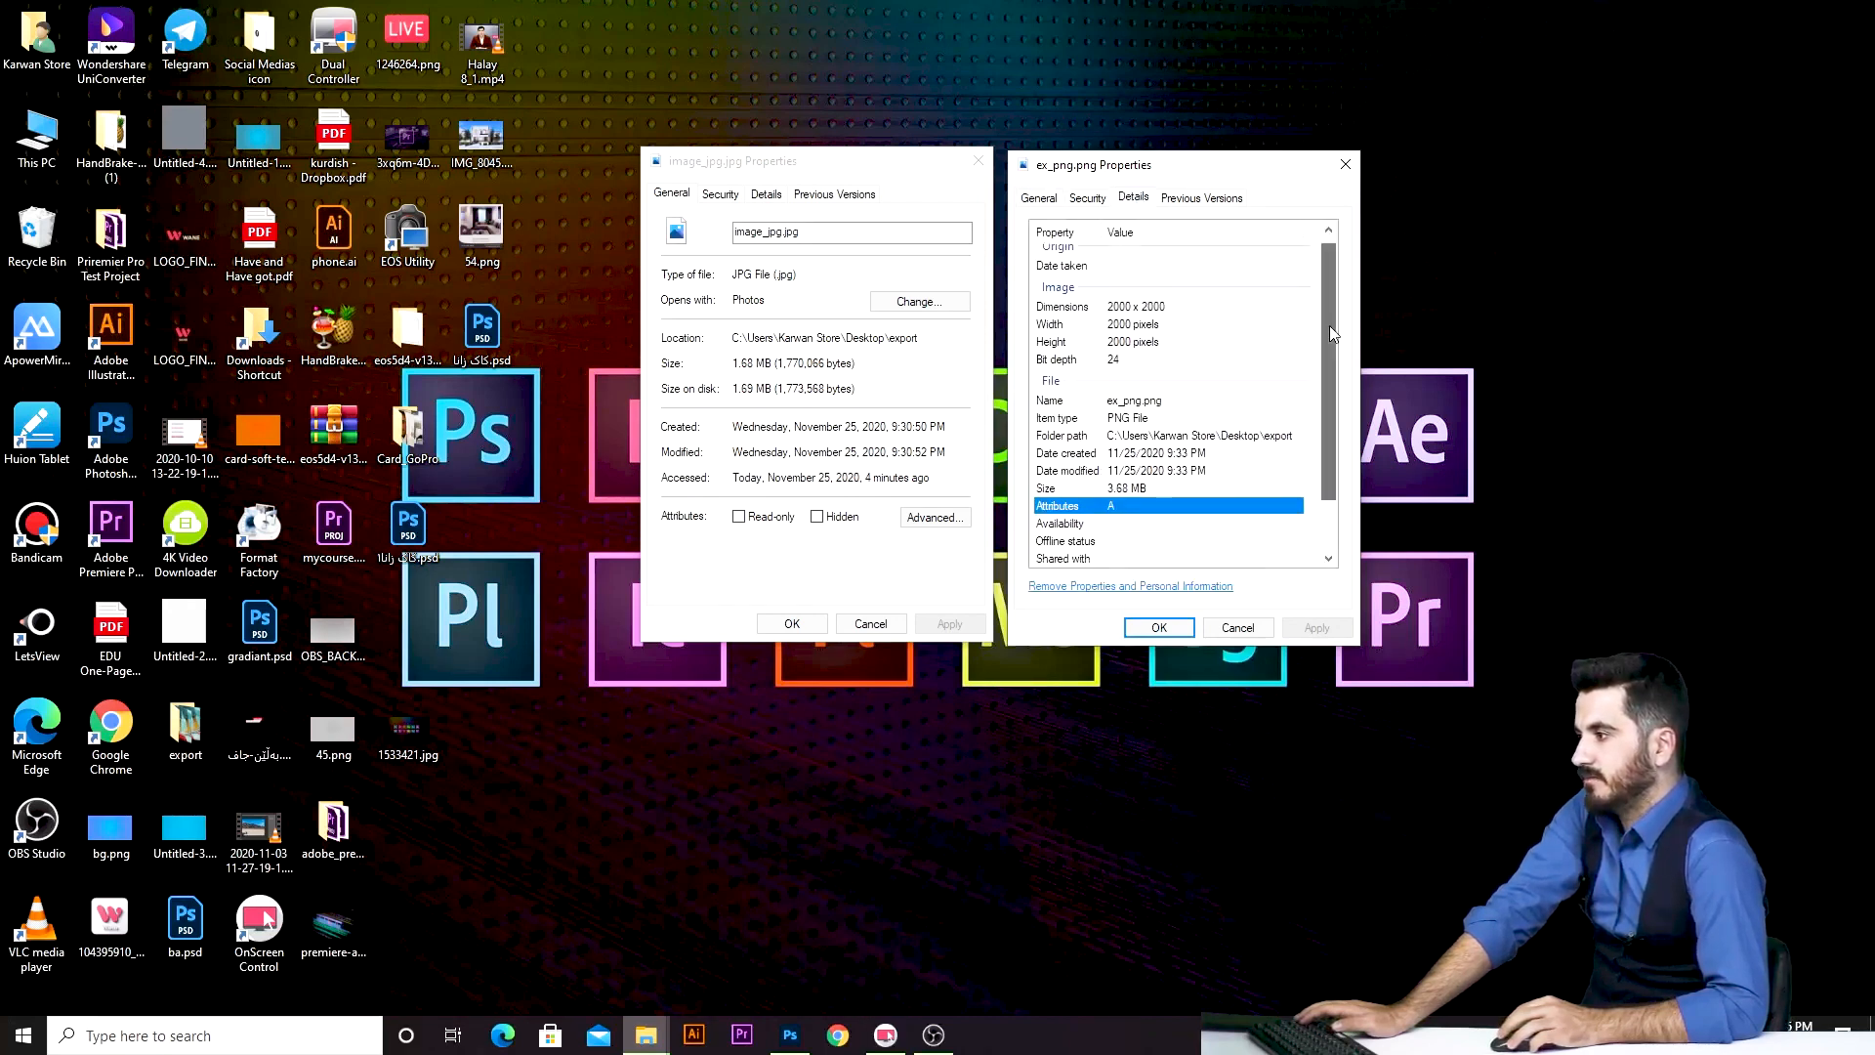
click(740, 198)
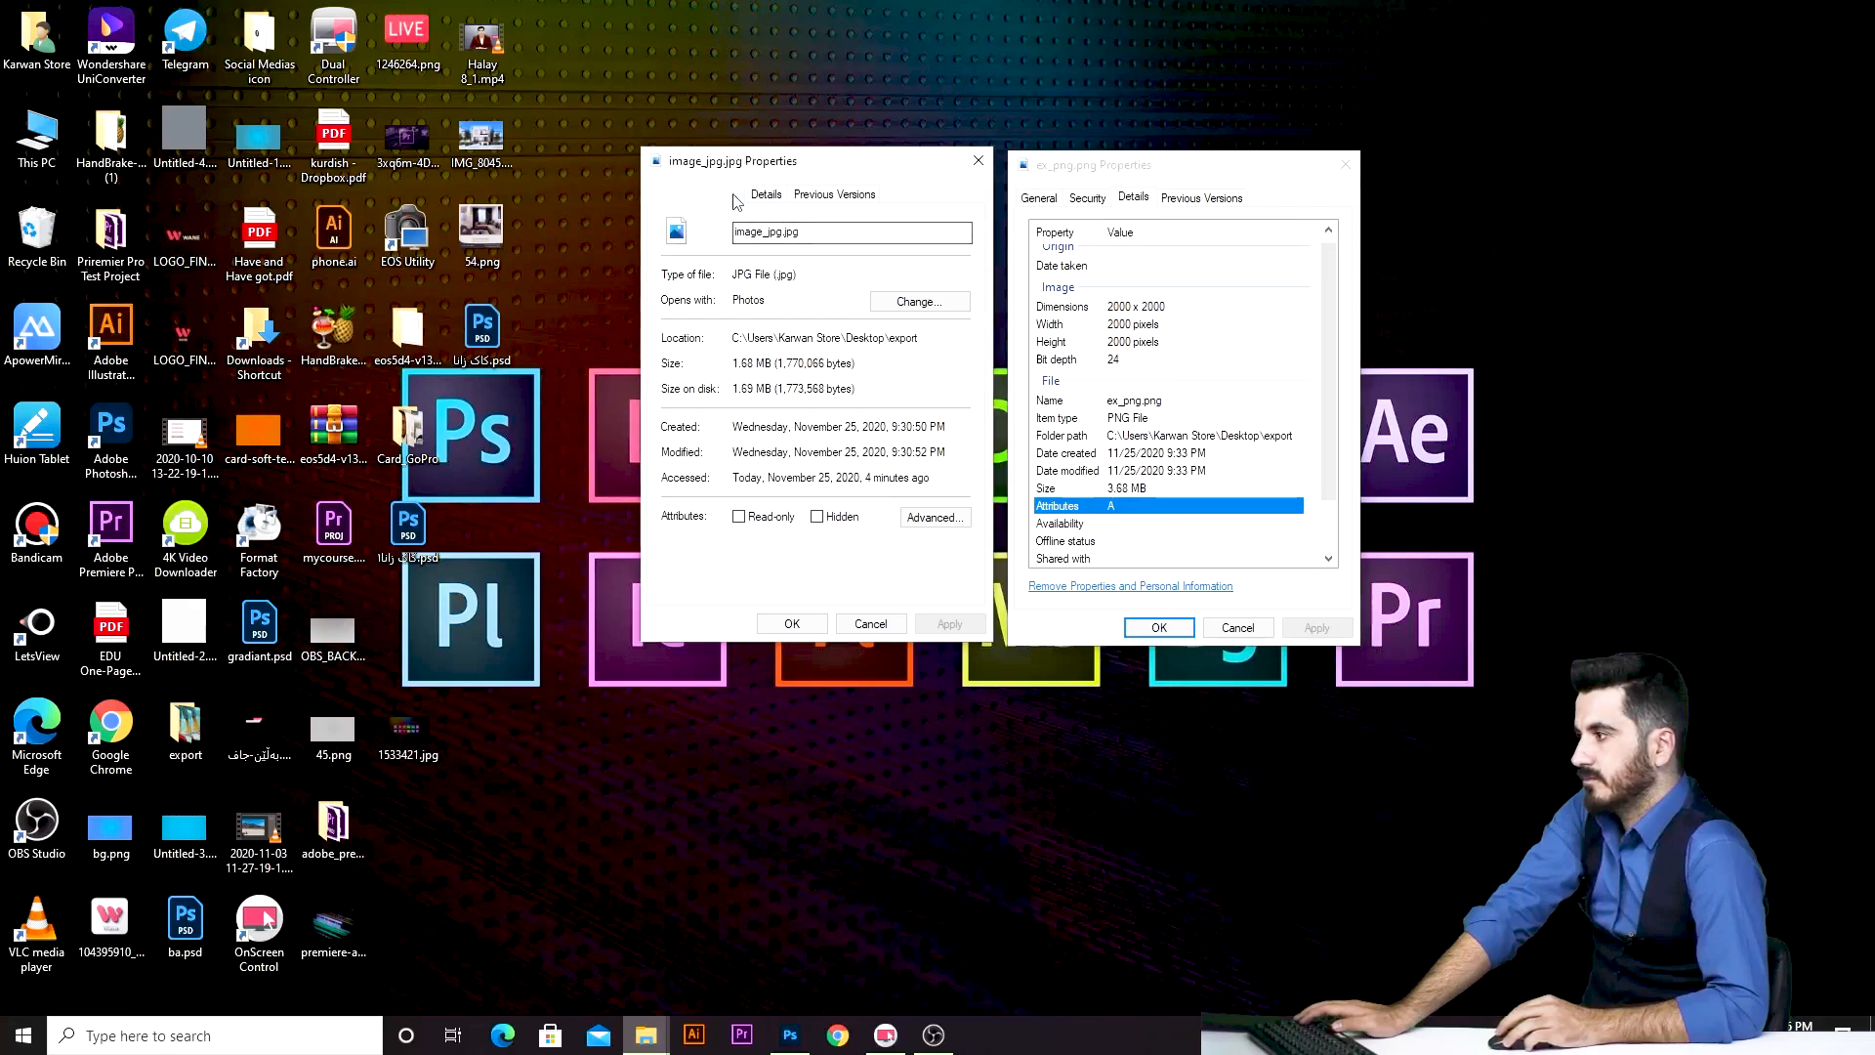
click(767, 194)
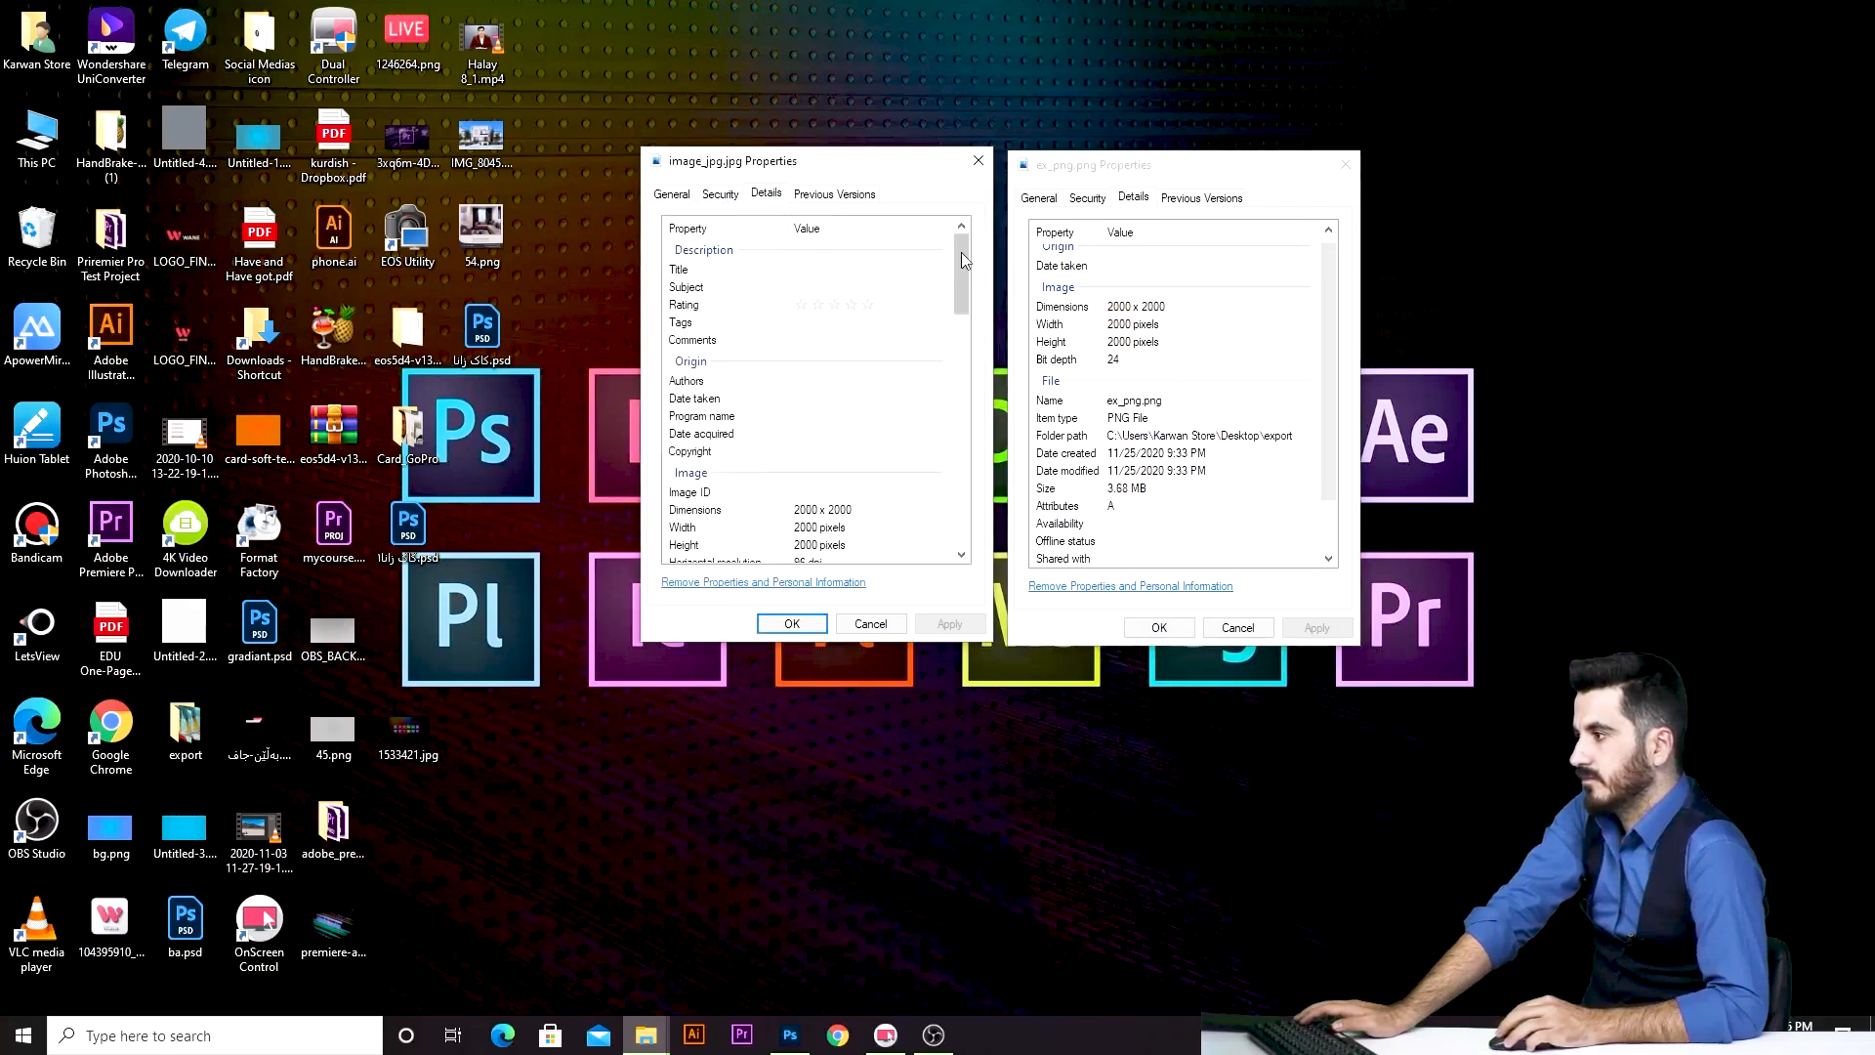
drag(961, 252, 969, 303)
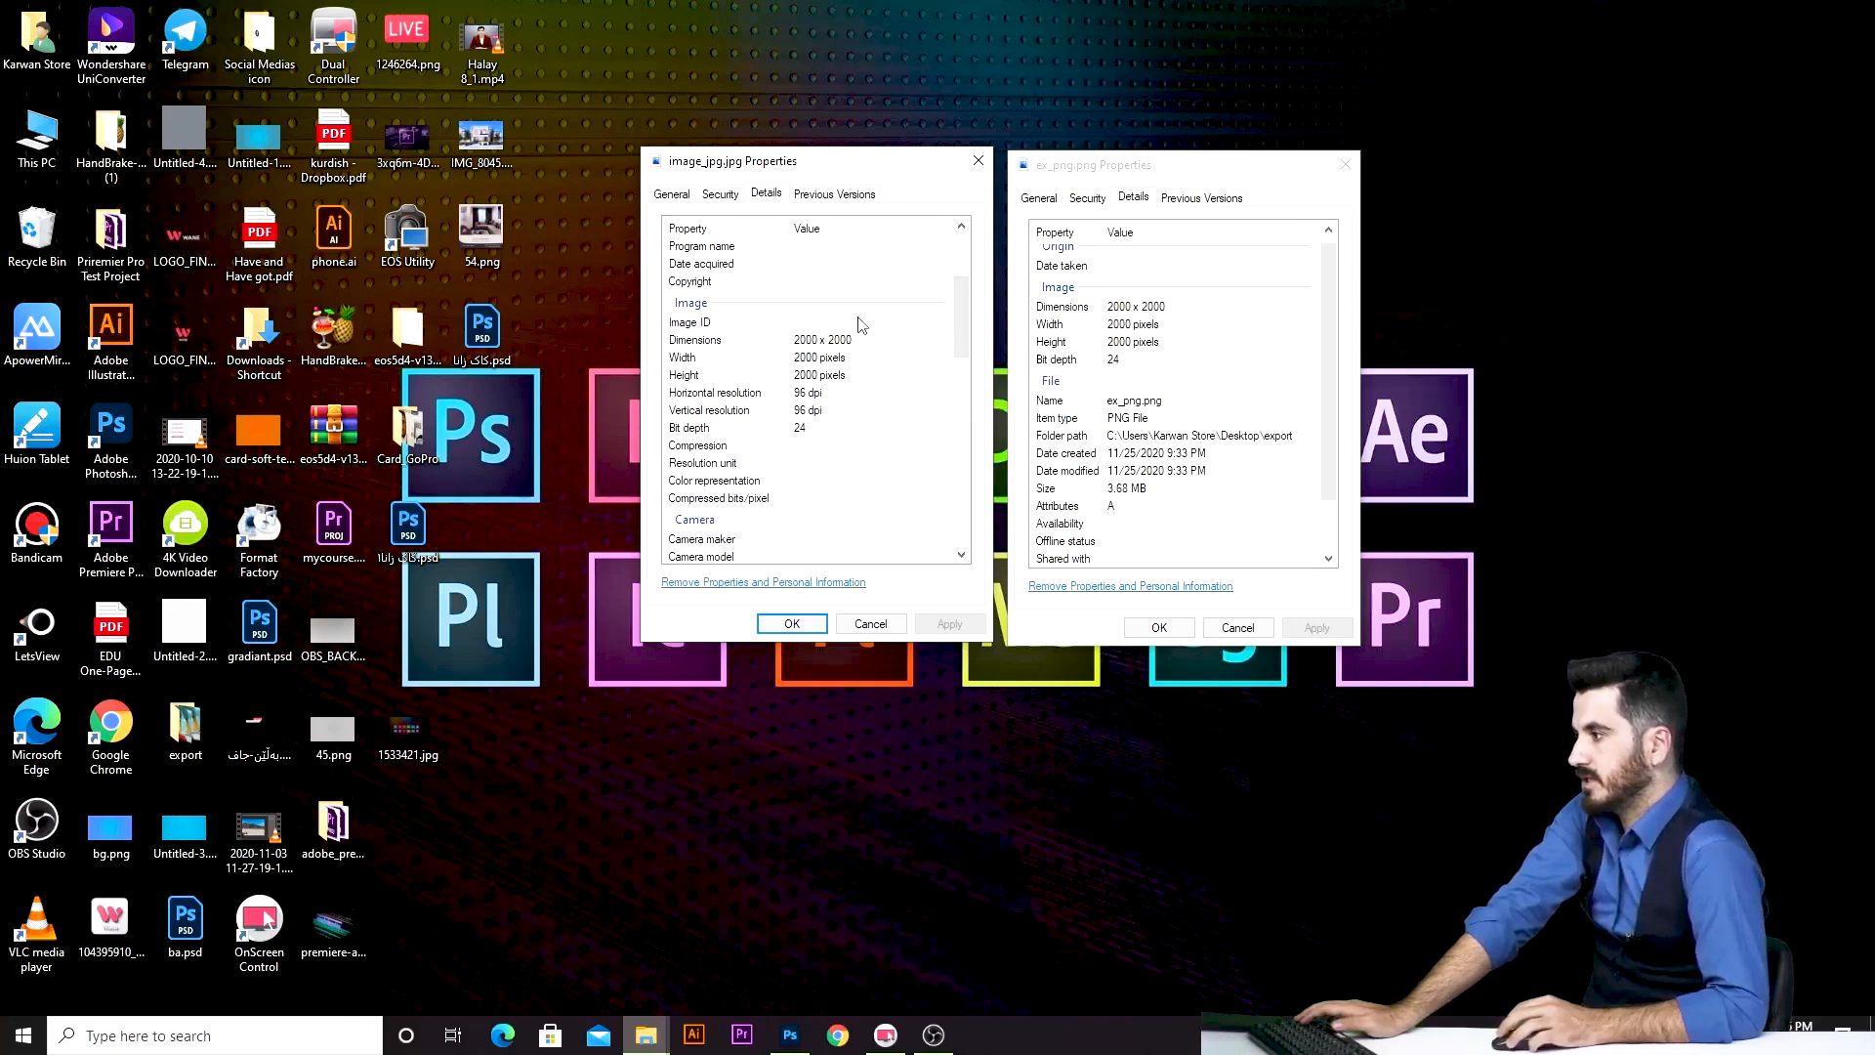
drag(1326, 349, 1321, 308)
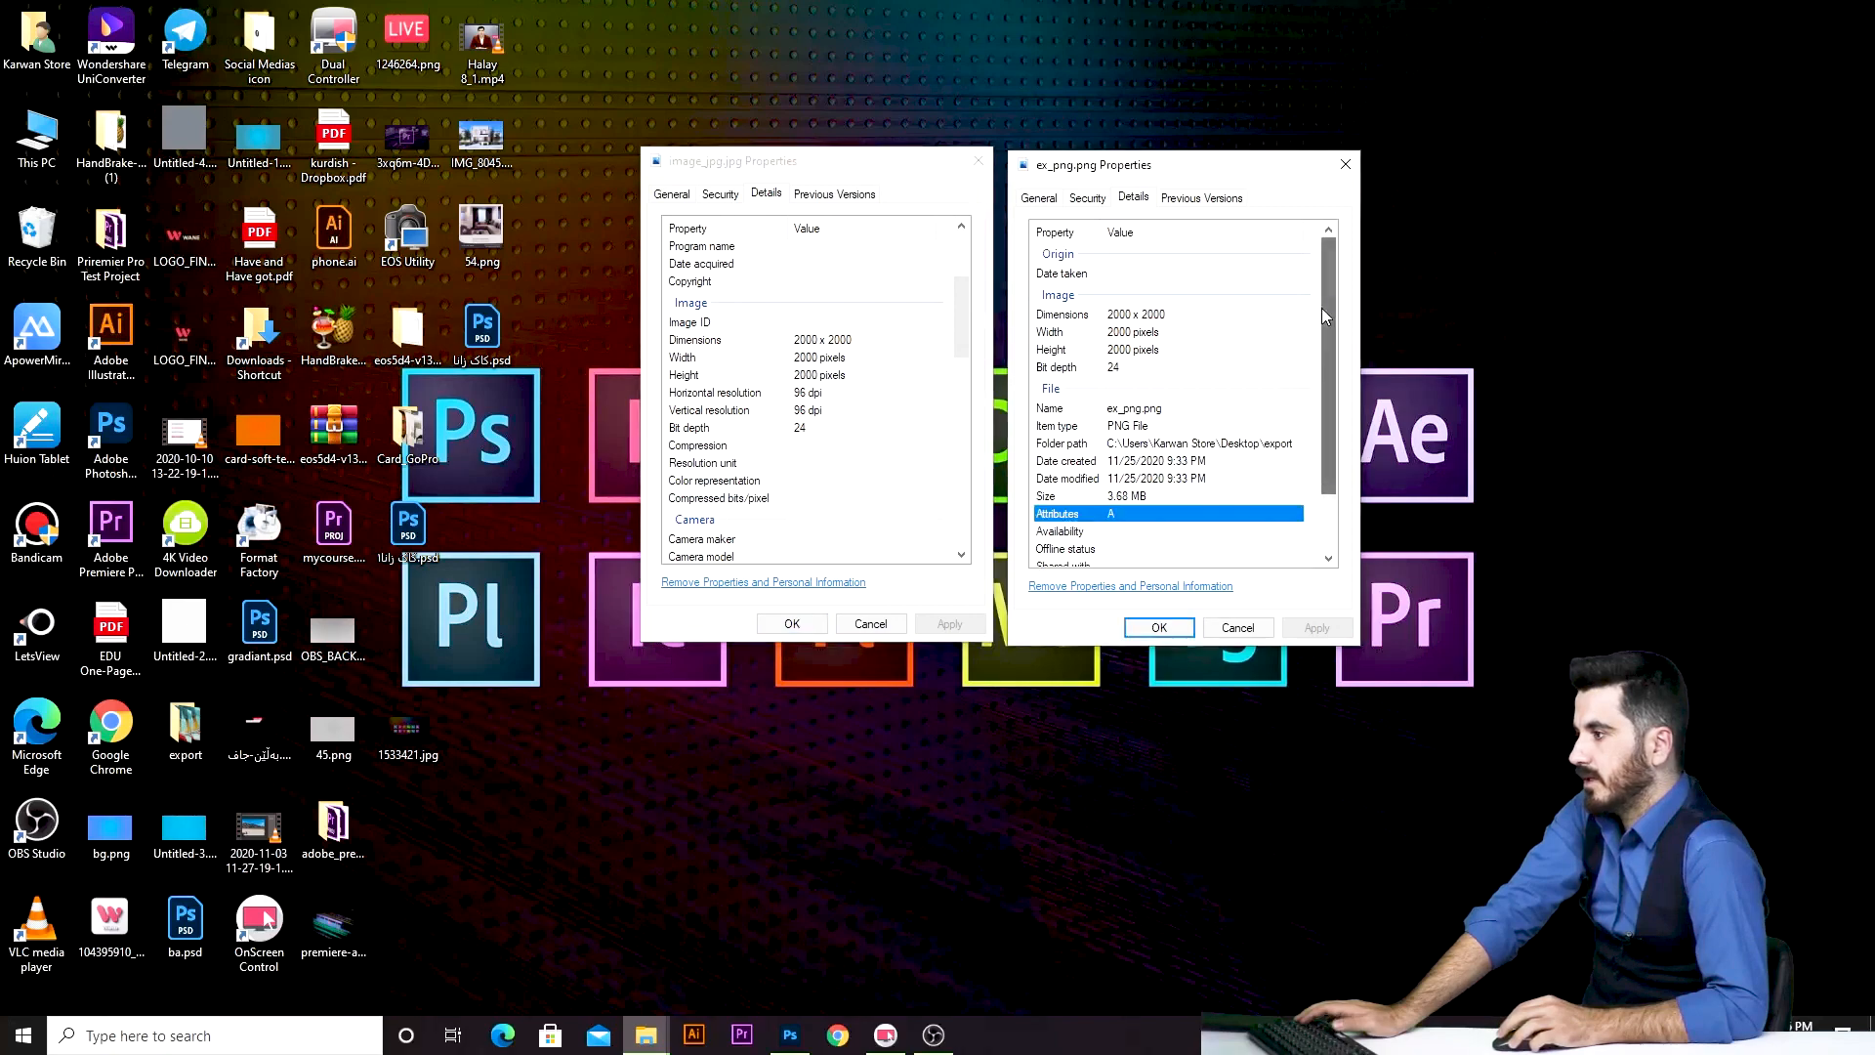
drag(967, 323, 969, 501)
drag(1336, 354, 1334, 410)
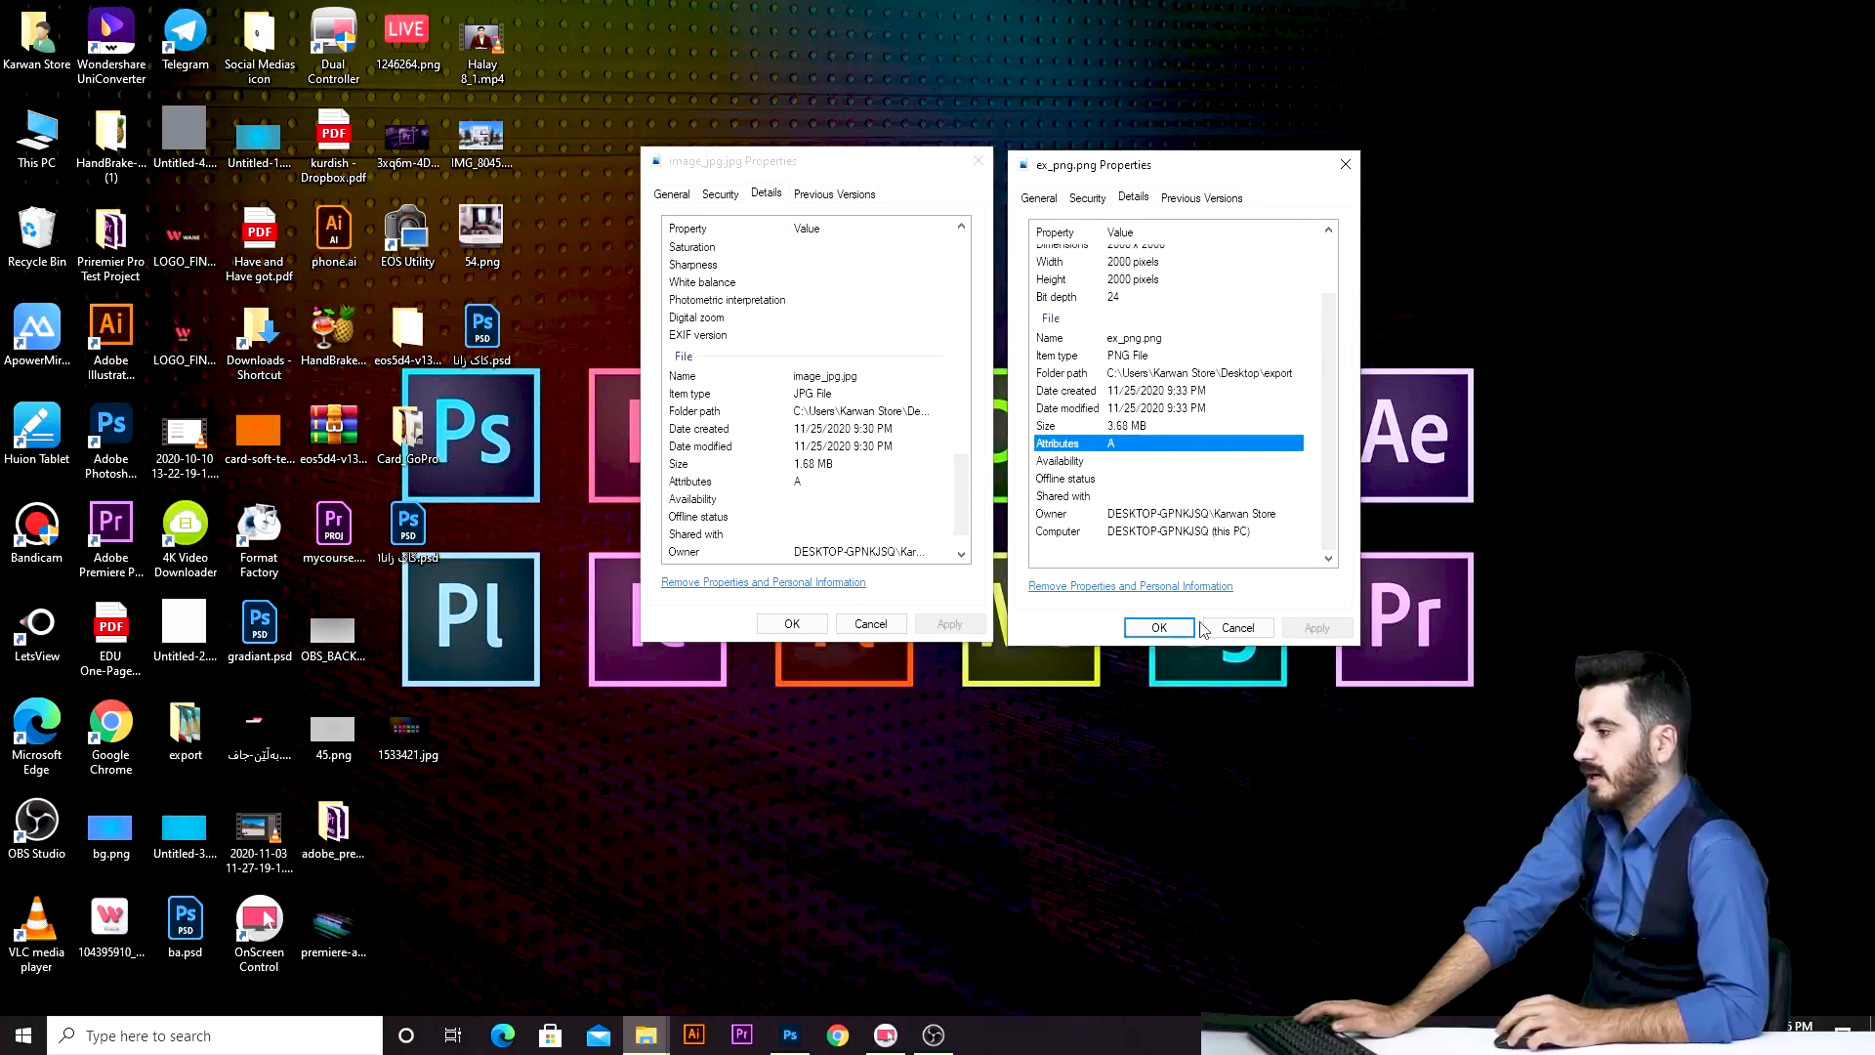
Close the properties windows of both exported files.
click(1159, 628)
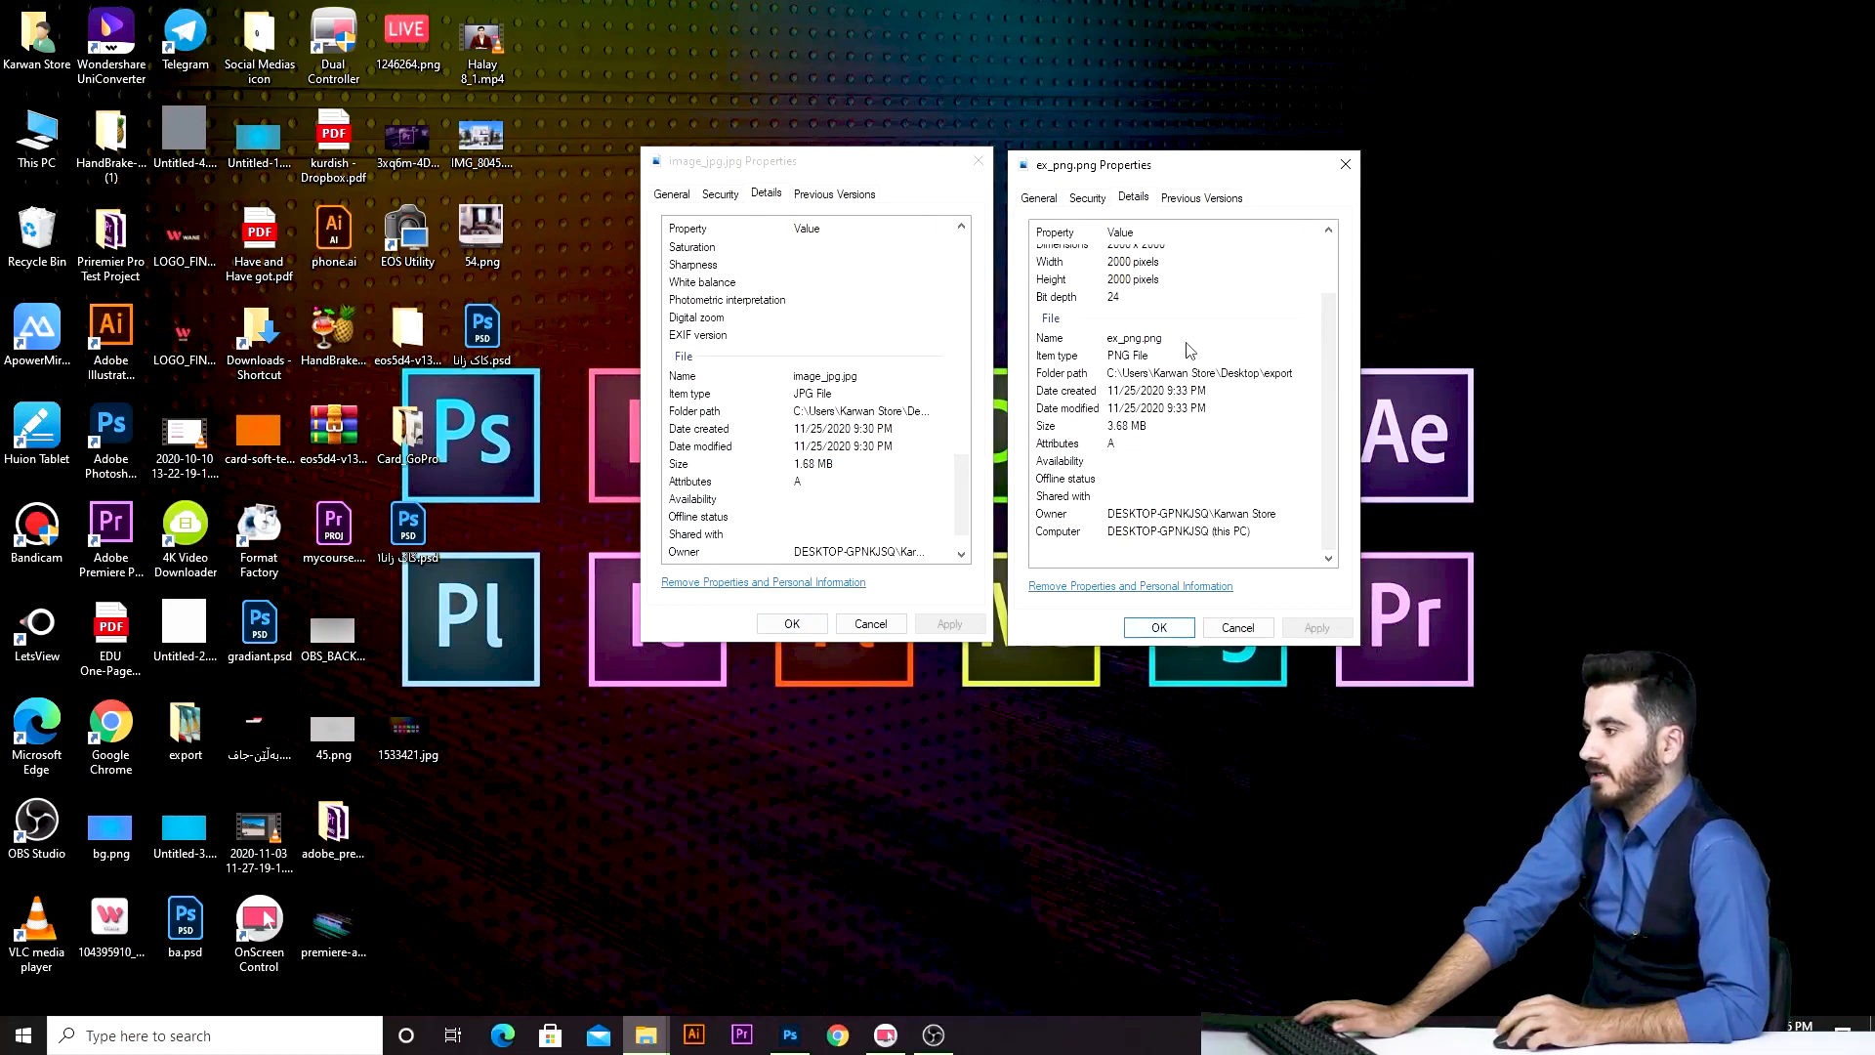
click(1162, 628)
click(769, 630)
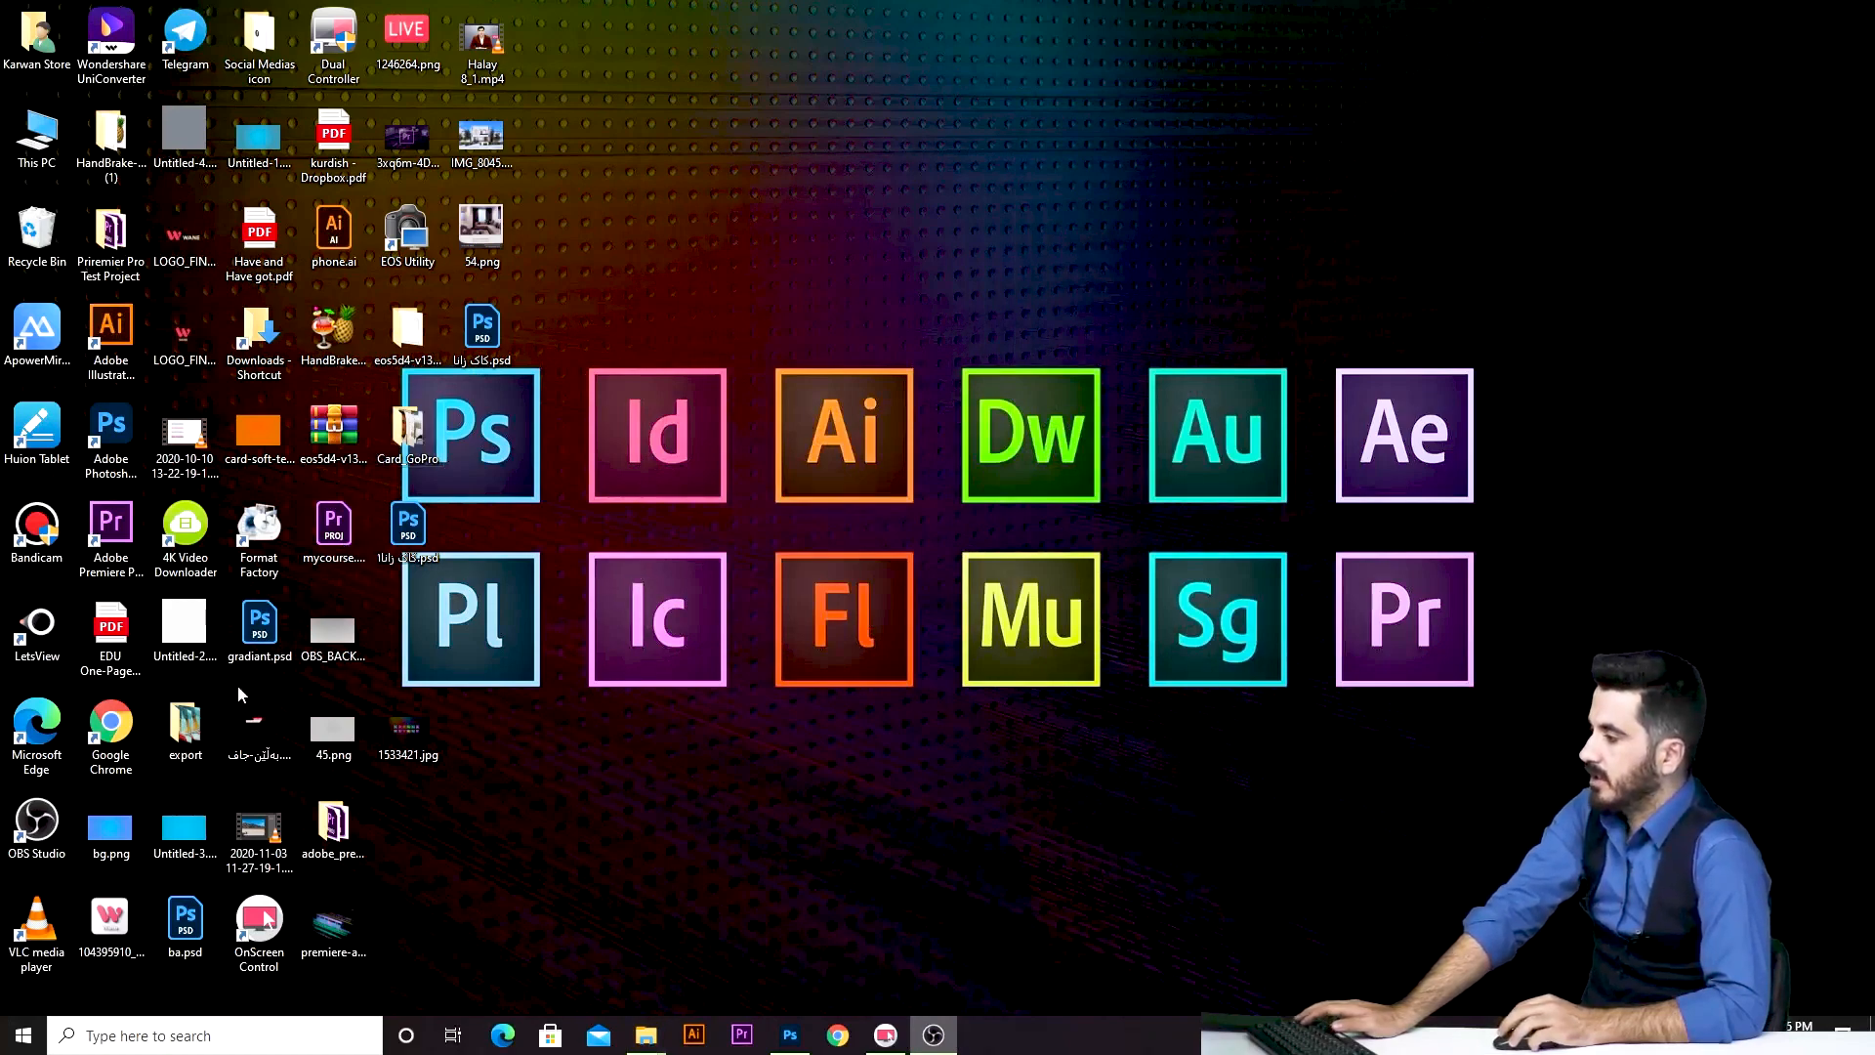
Reopen the export folder from the desktop and view ex_png.png.
double_click(185, 727)
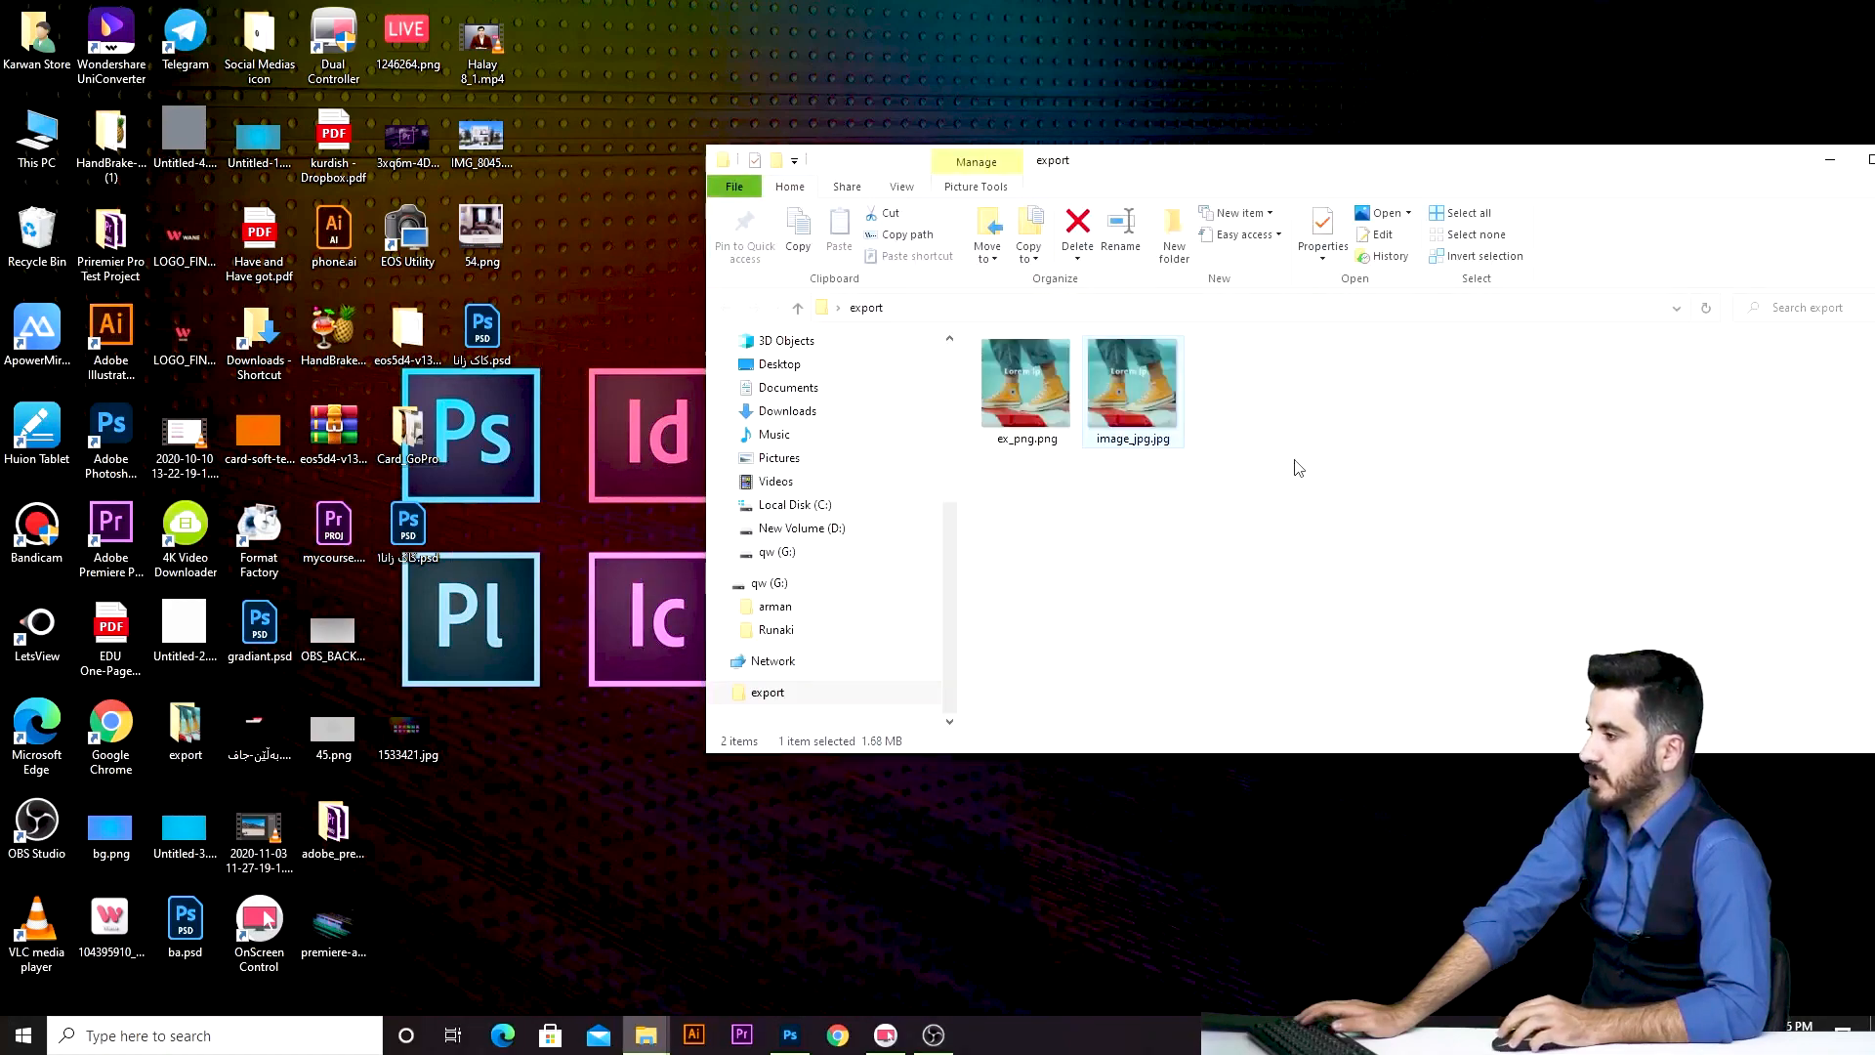
double_click(1025, 414)
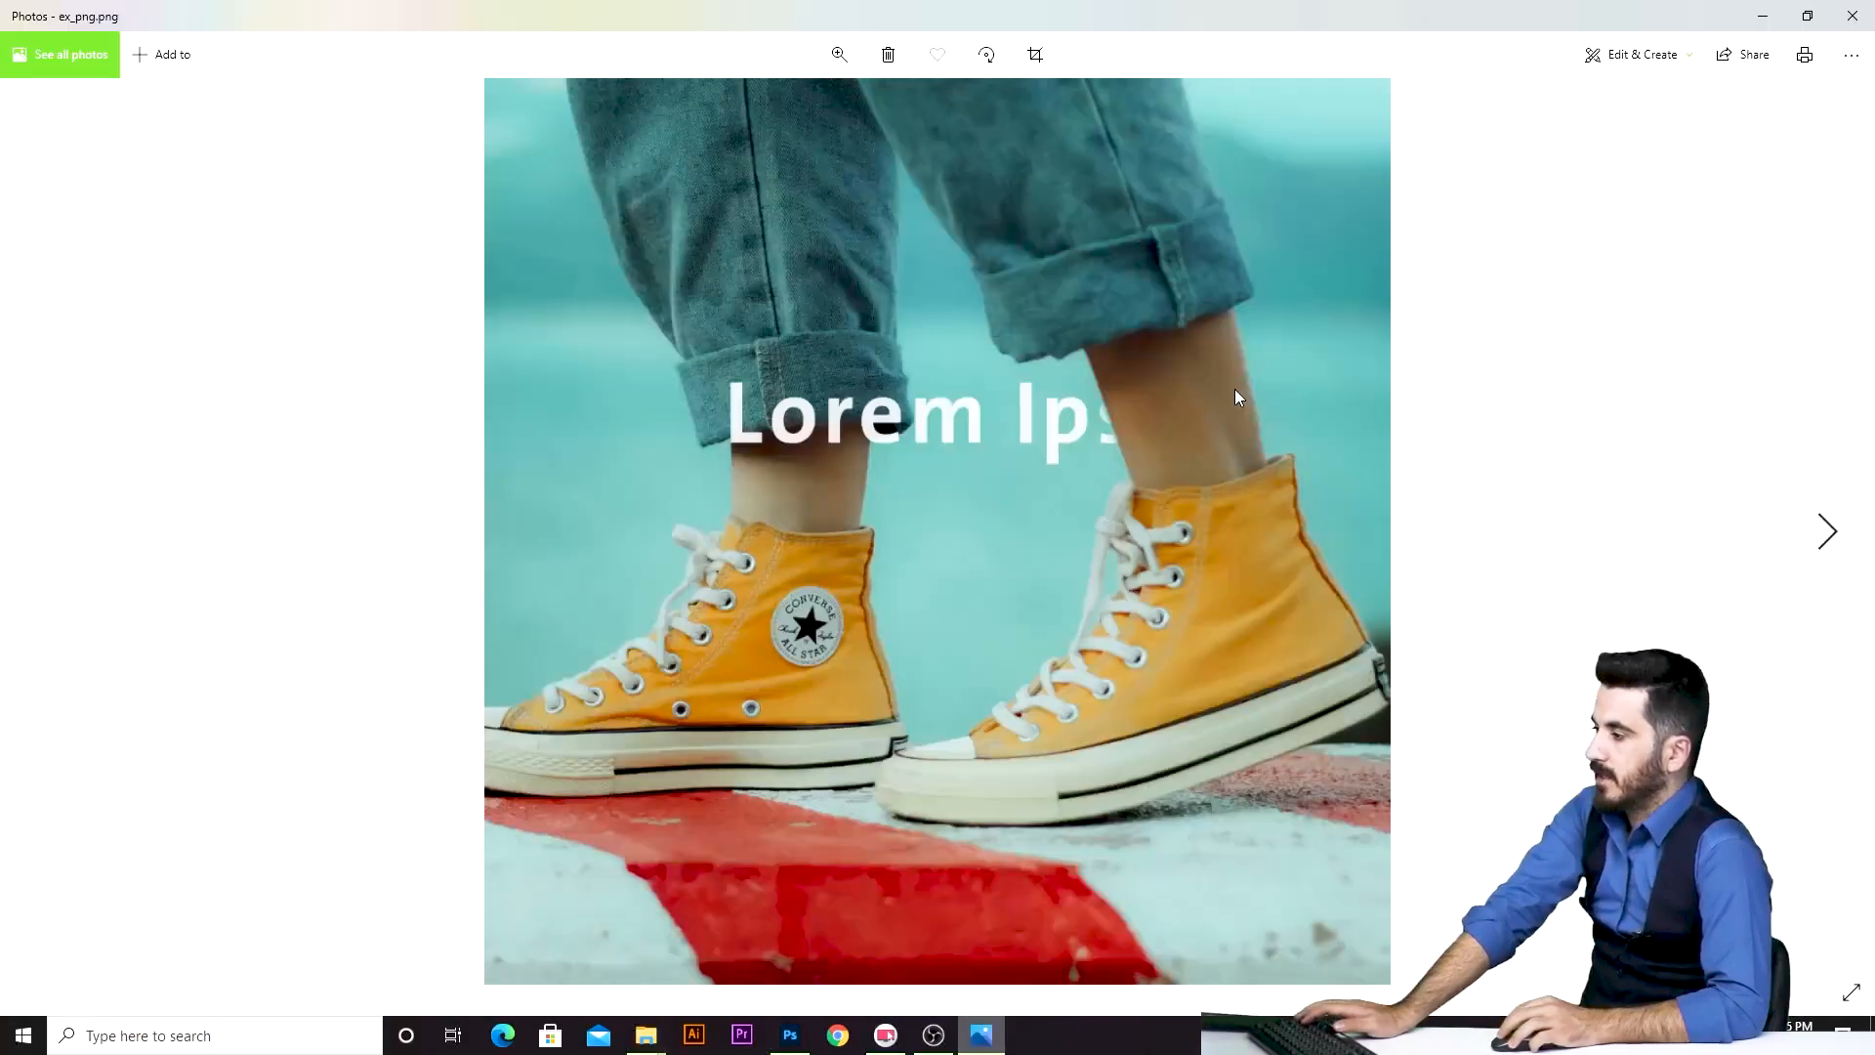
Inspect ex_png.png up close around the lettering, the trouser cuffs and the leg edges, and close the image.
scroll(1234, 389, up, 5)
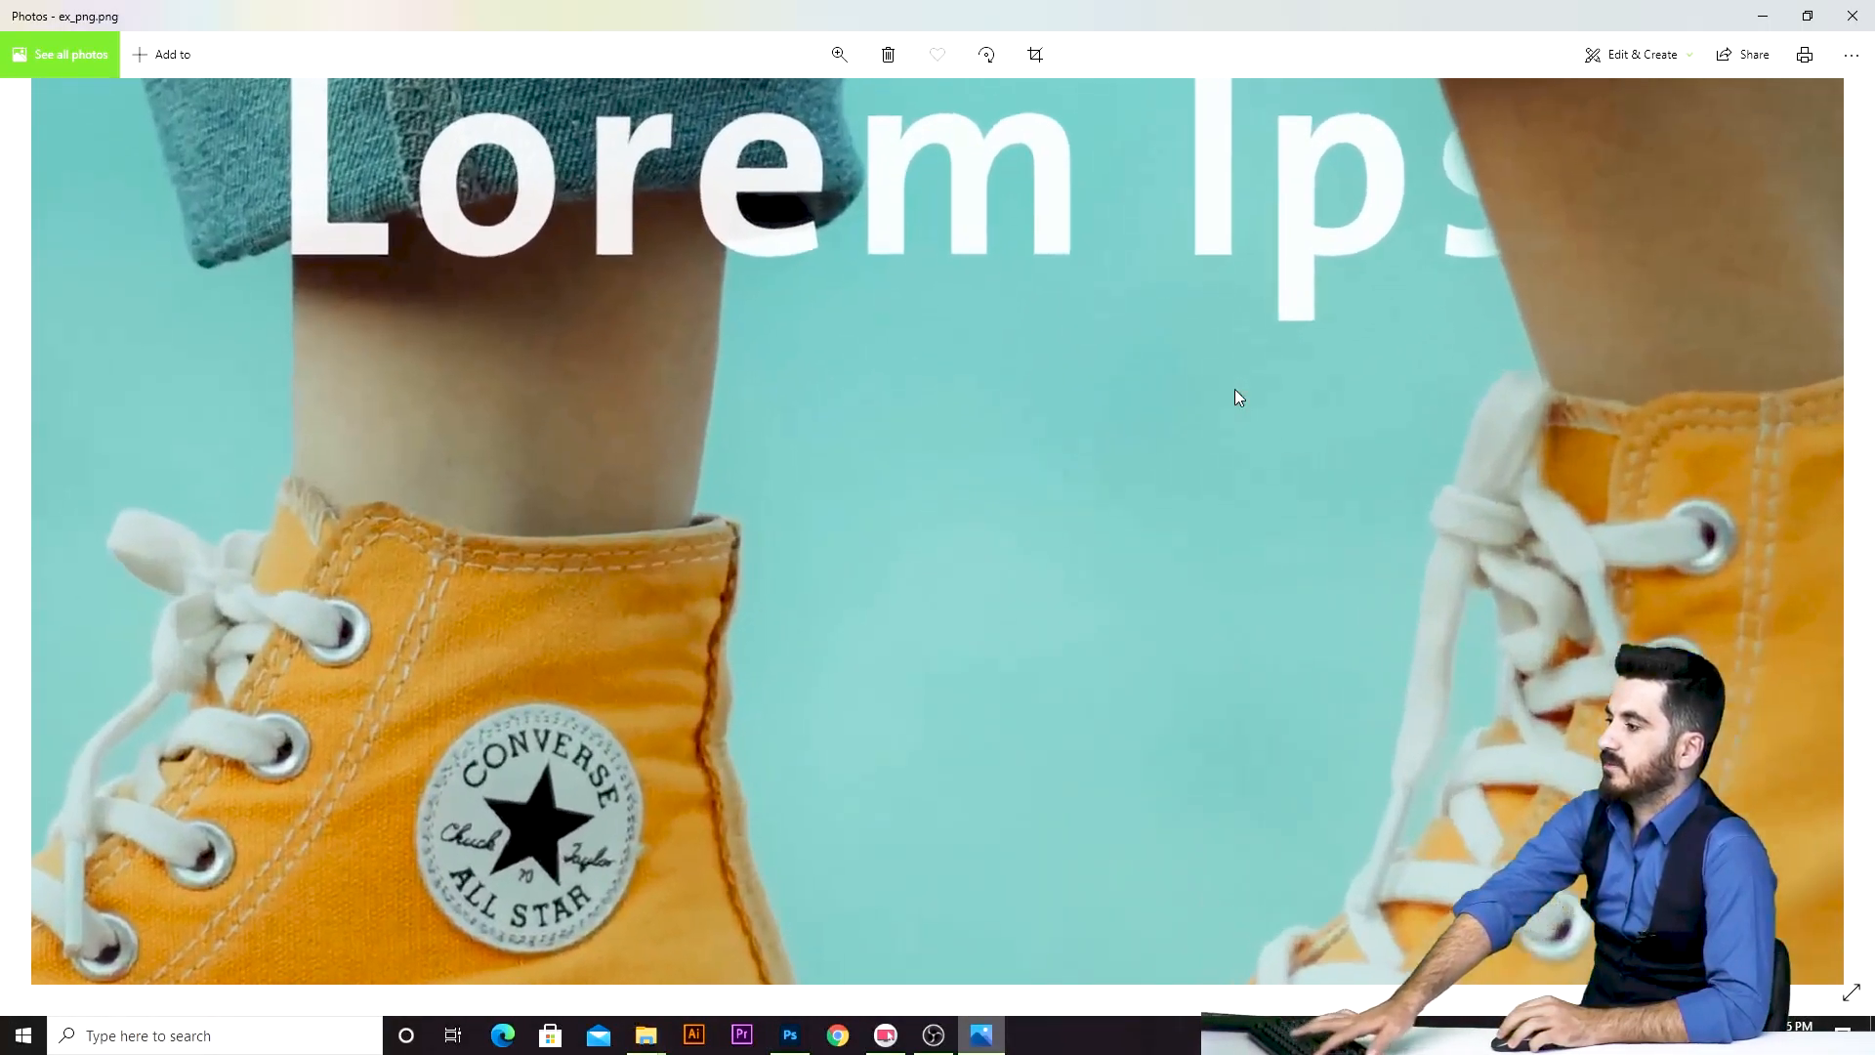
scroll(1235, 389, up, 2)
drag(648, 359, 882, 682)
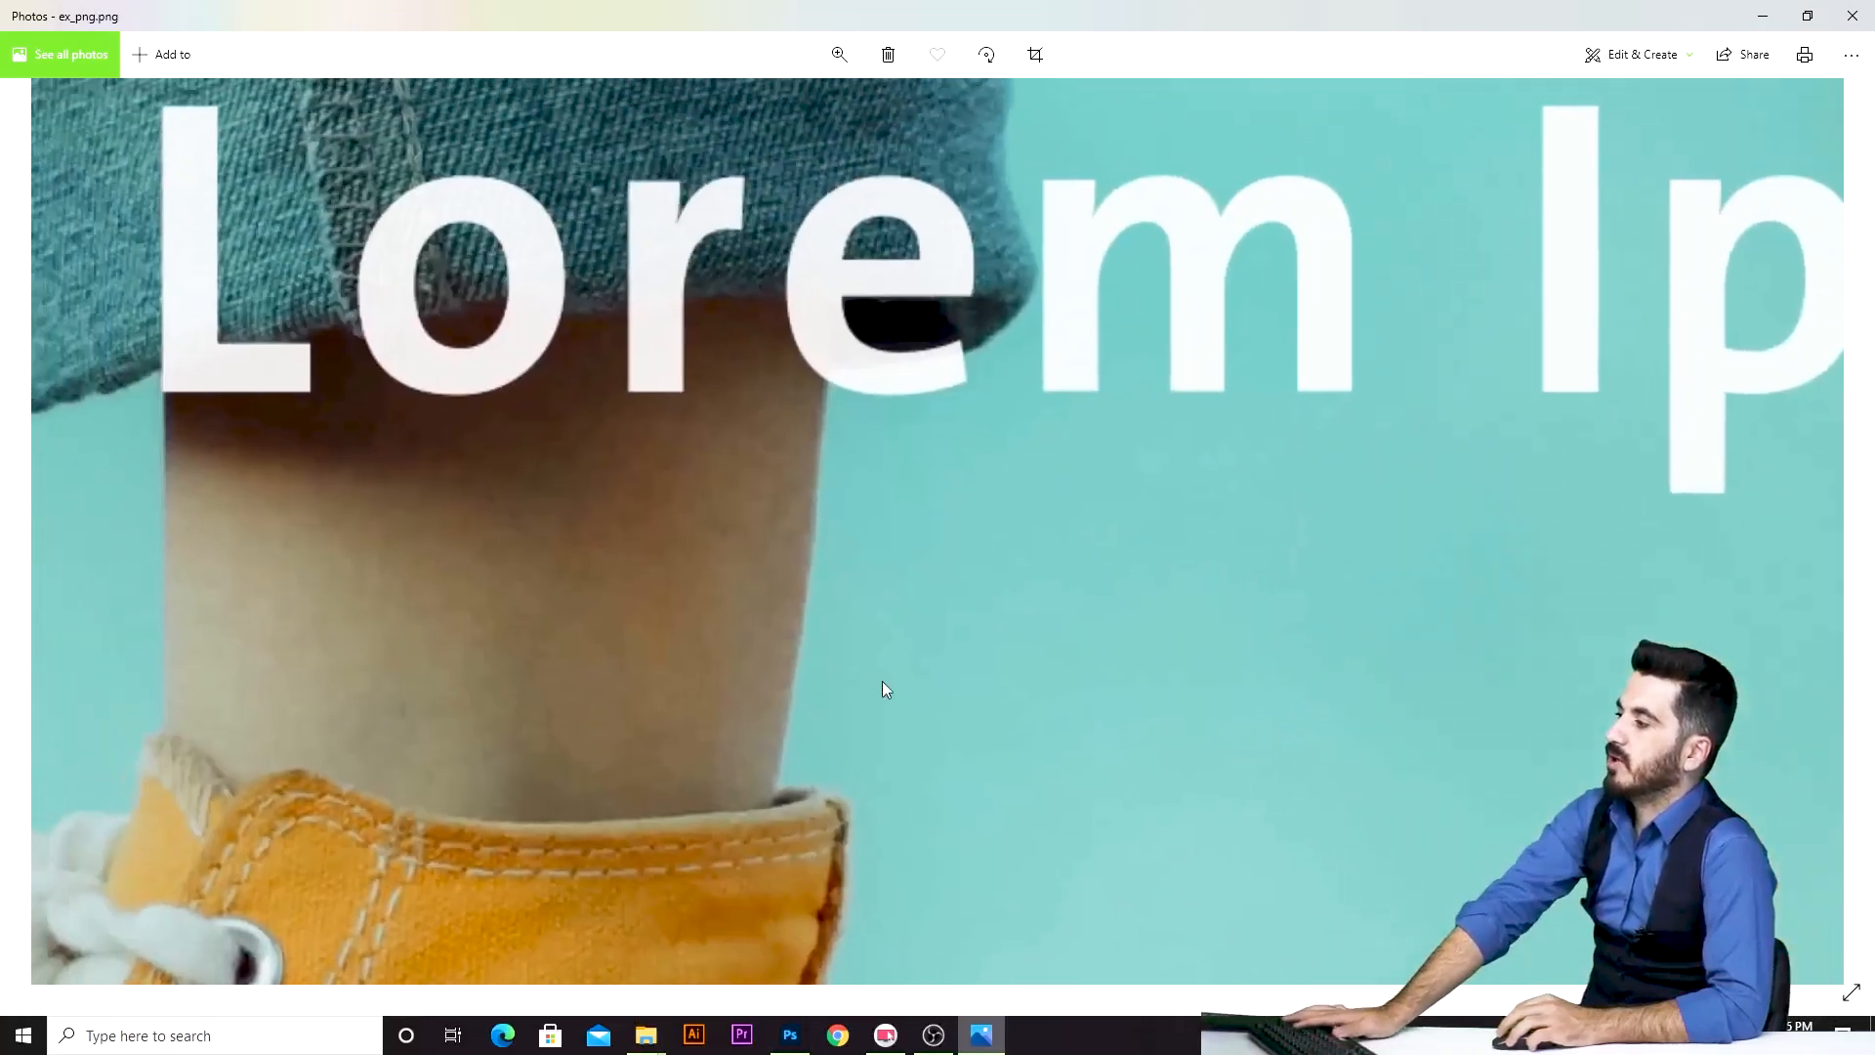
drag(1069, 693, 681, 838)
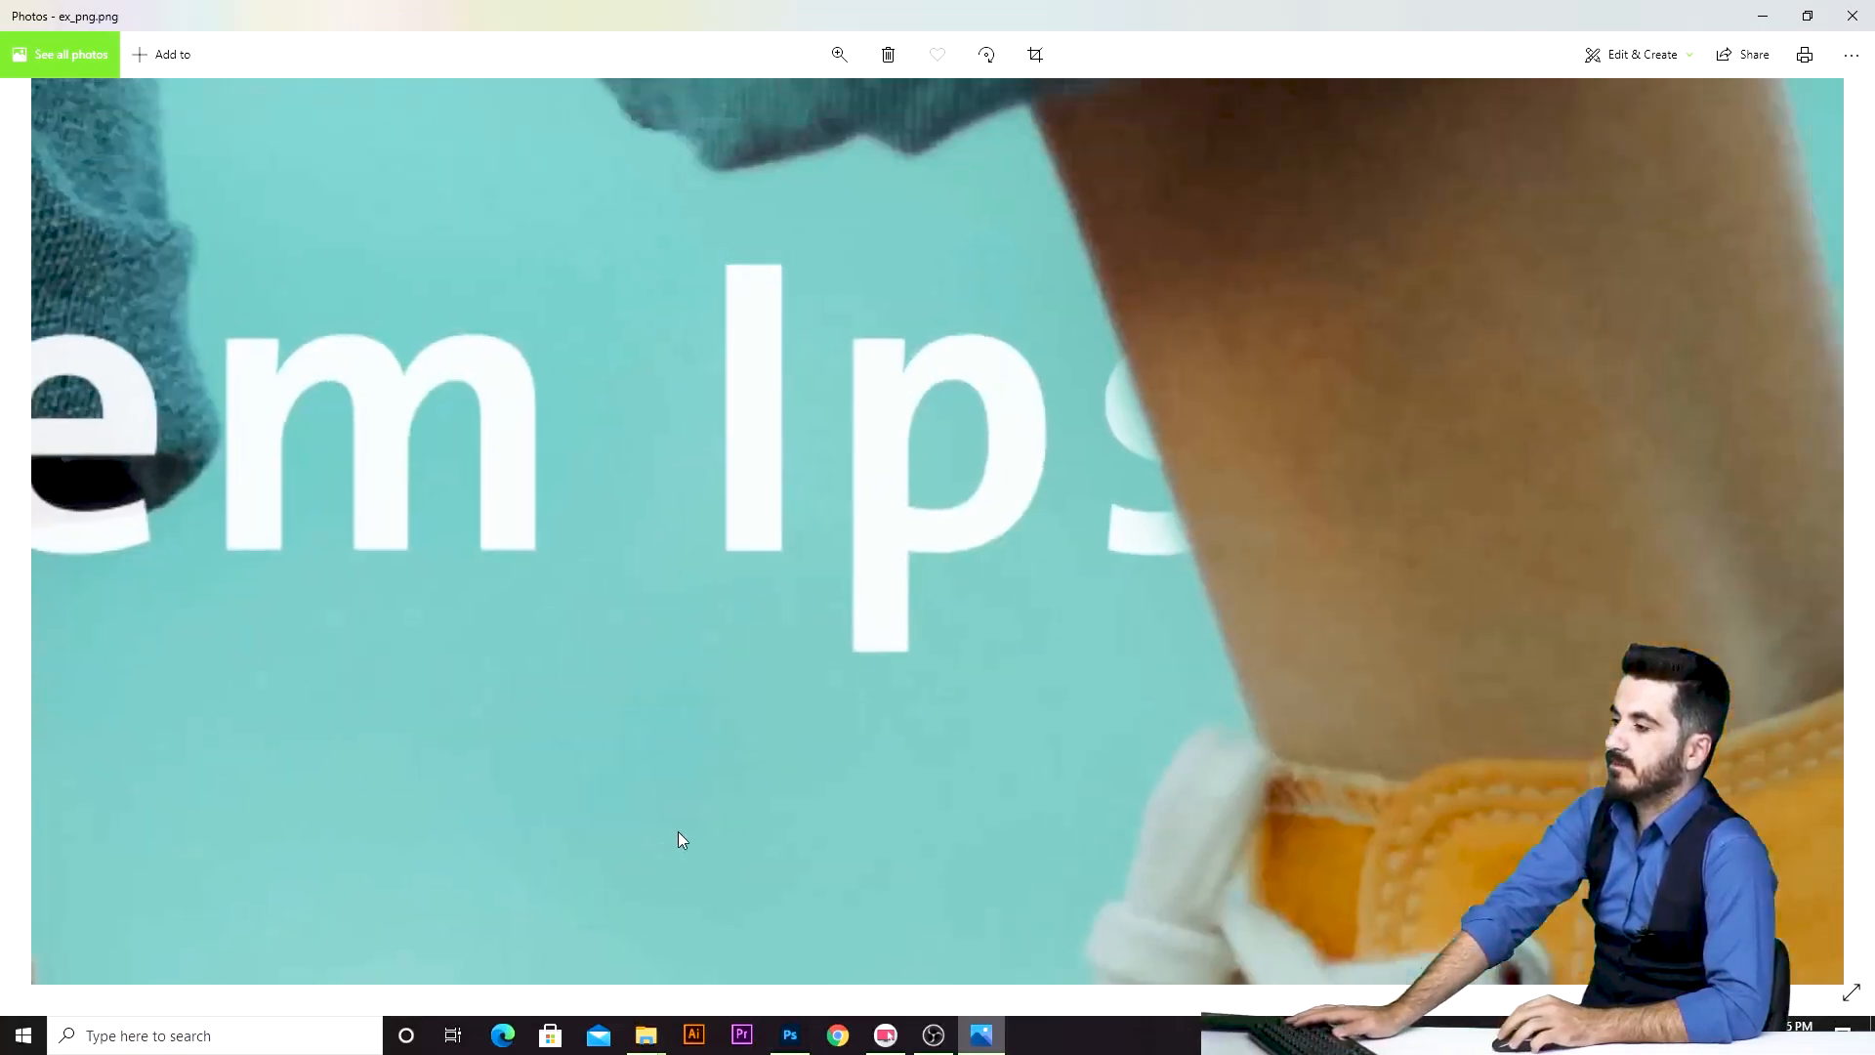
drag(1658, 456, 775, 836)
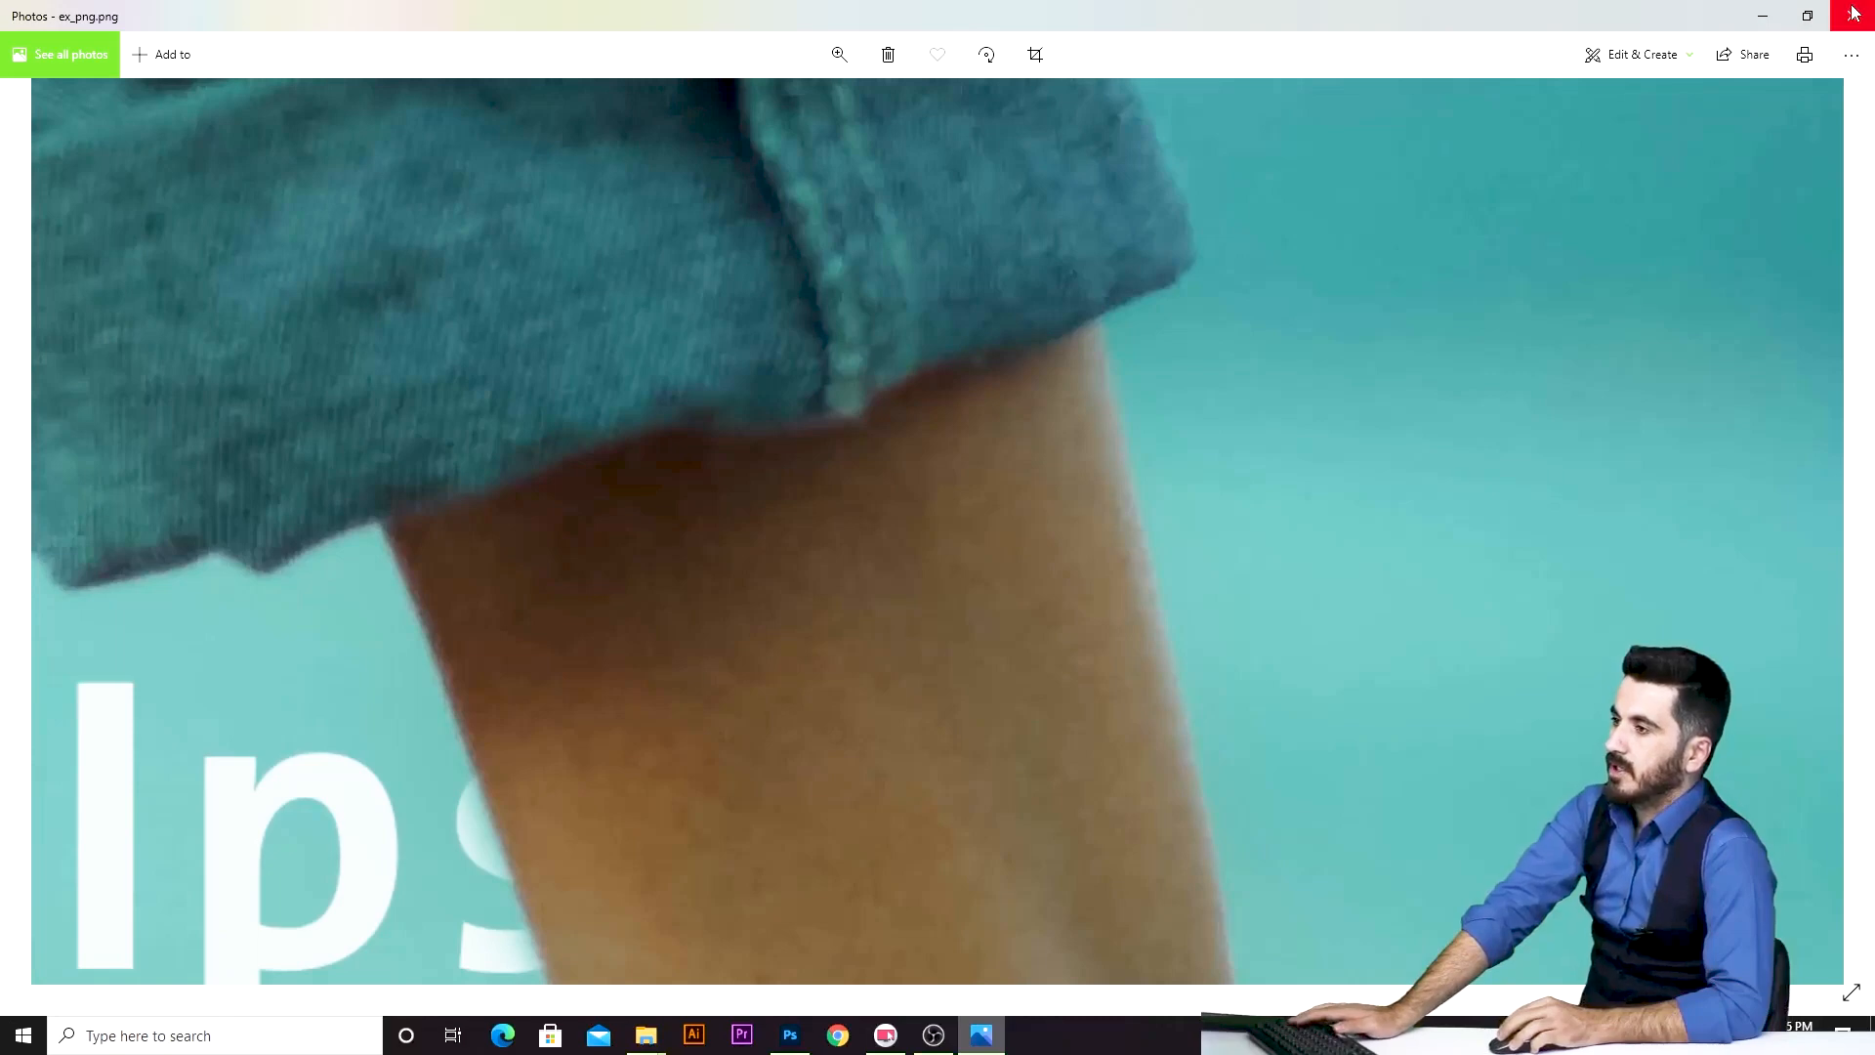
click(1854, 13)
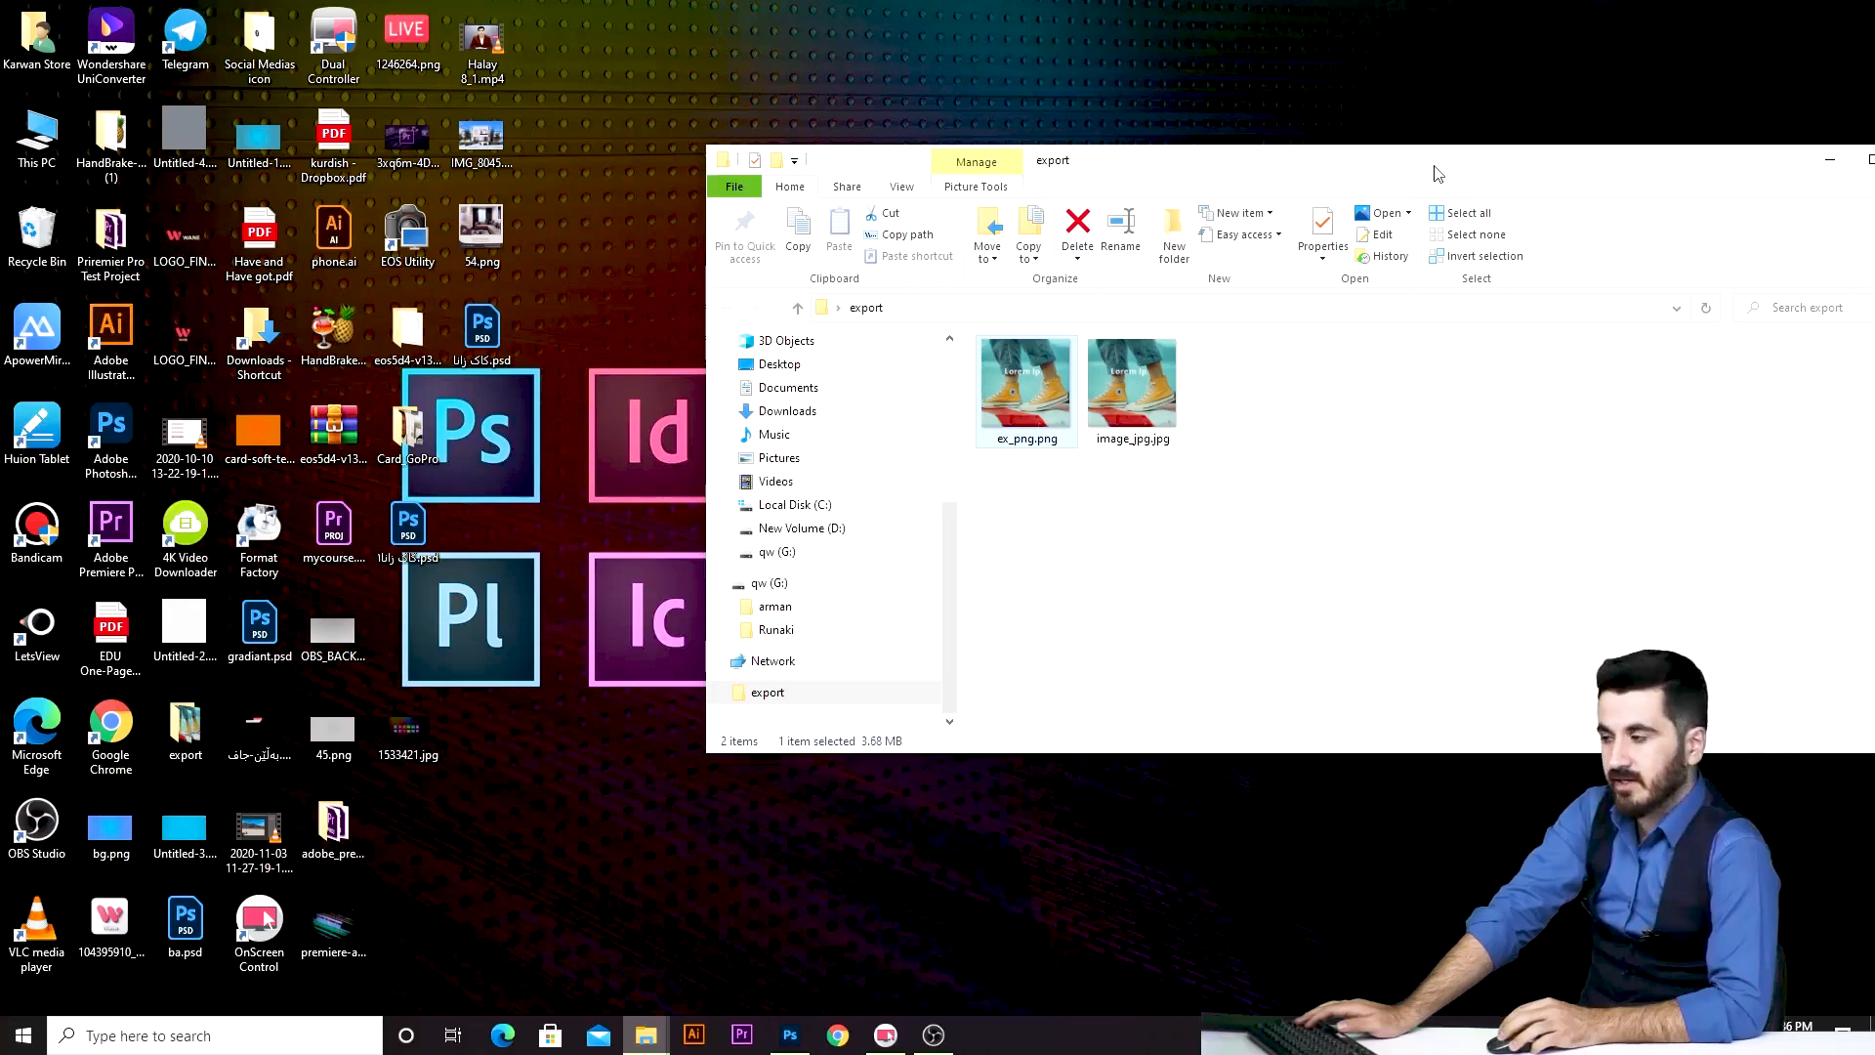
Maximize the export folder window and clear the file selection.
drag(1438, 172, 1121, 408)
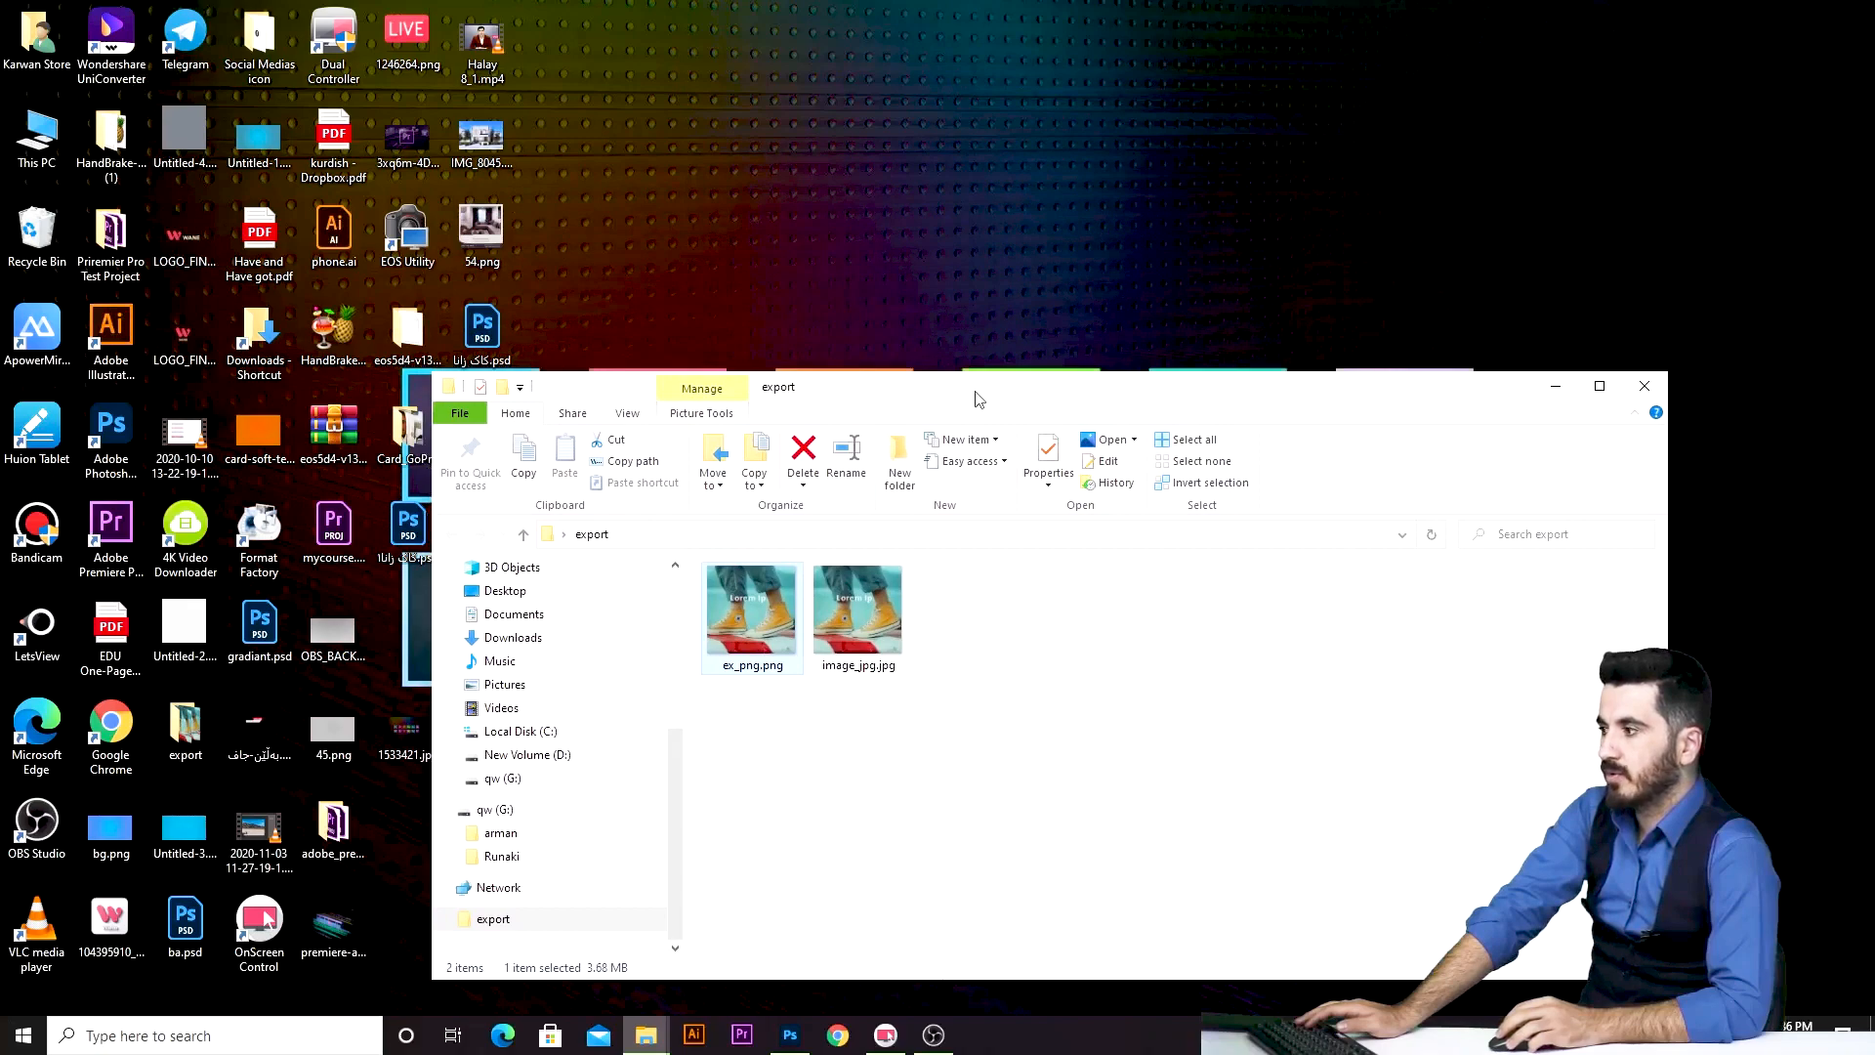
drag(893, 398, 1059, 176)
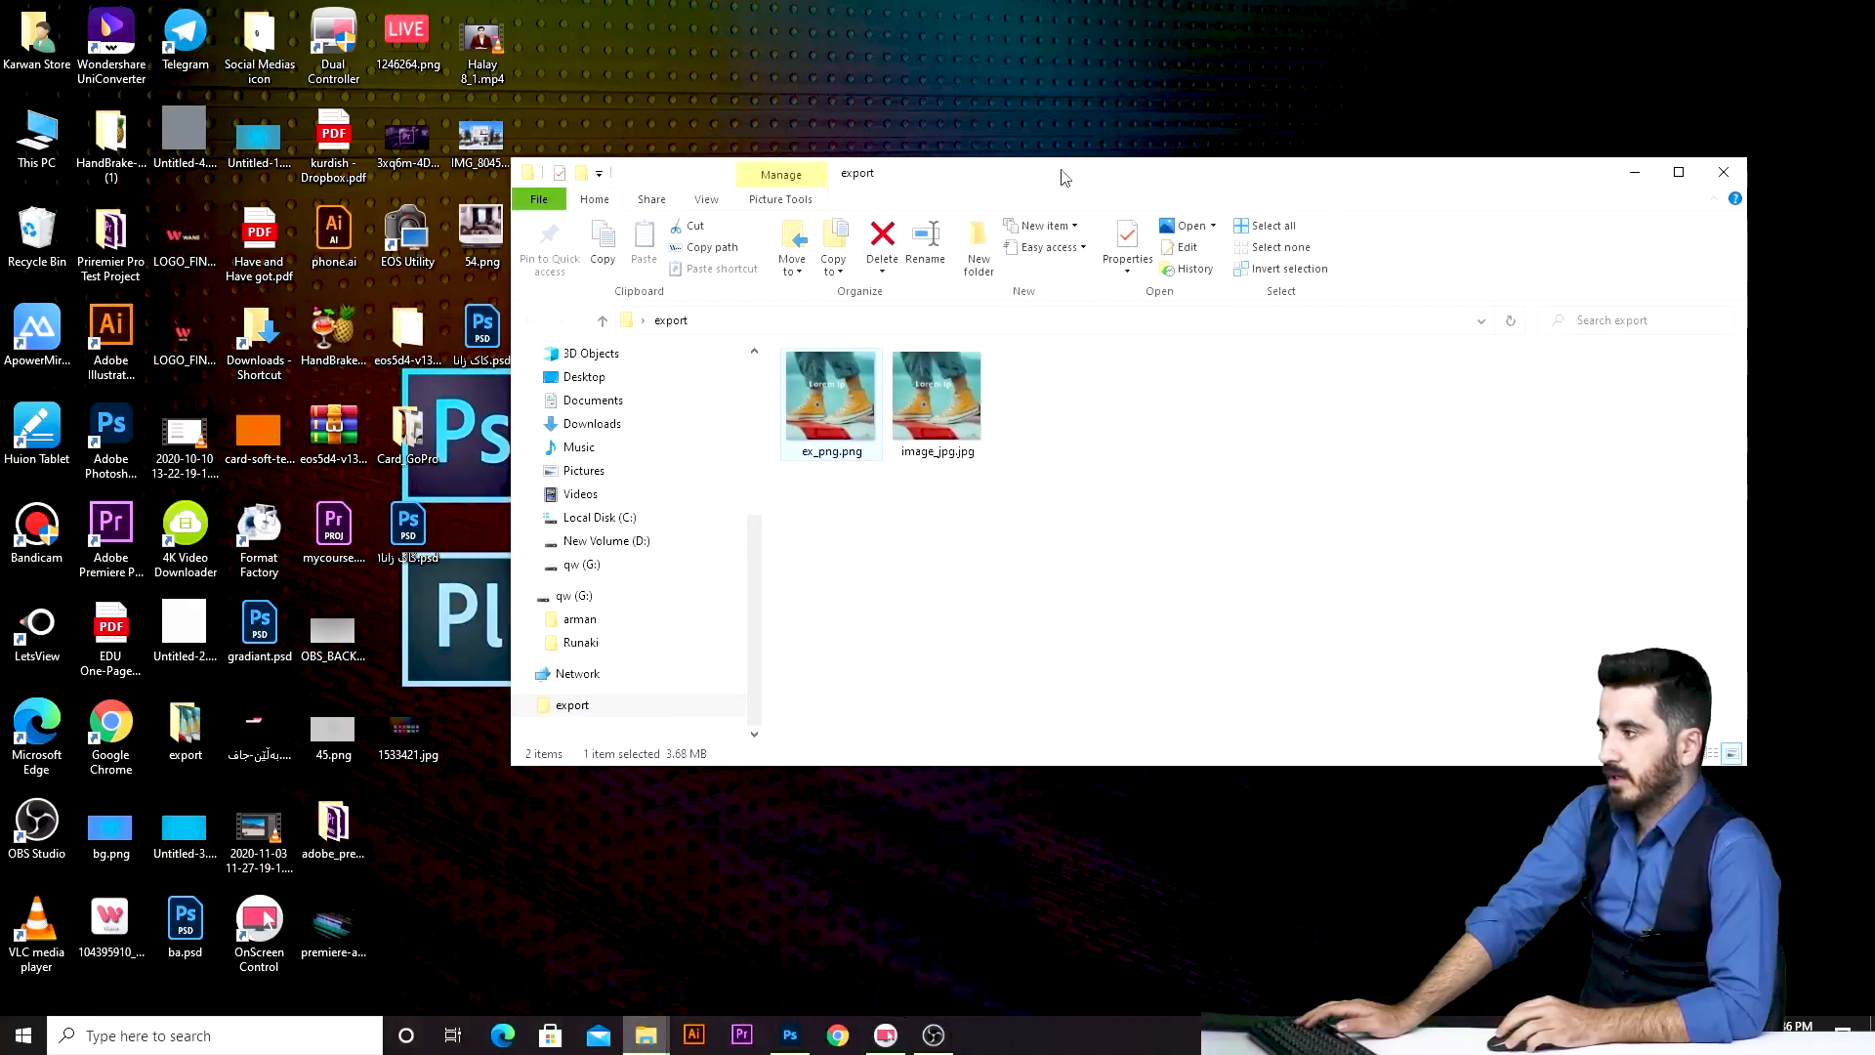
double_click(1059, 176)
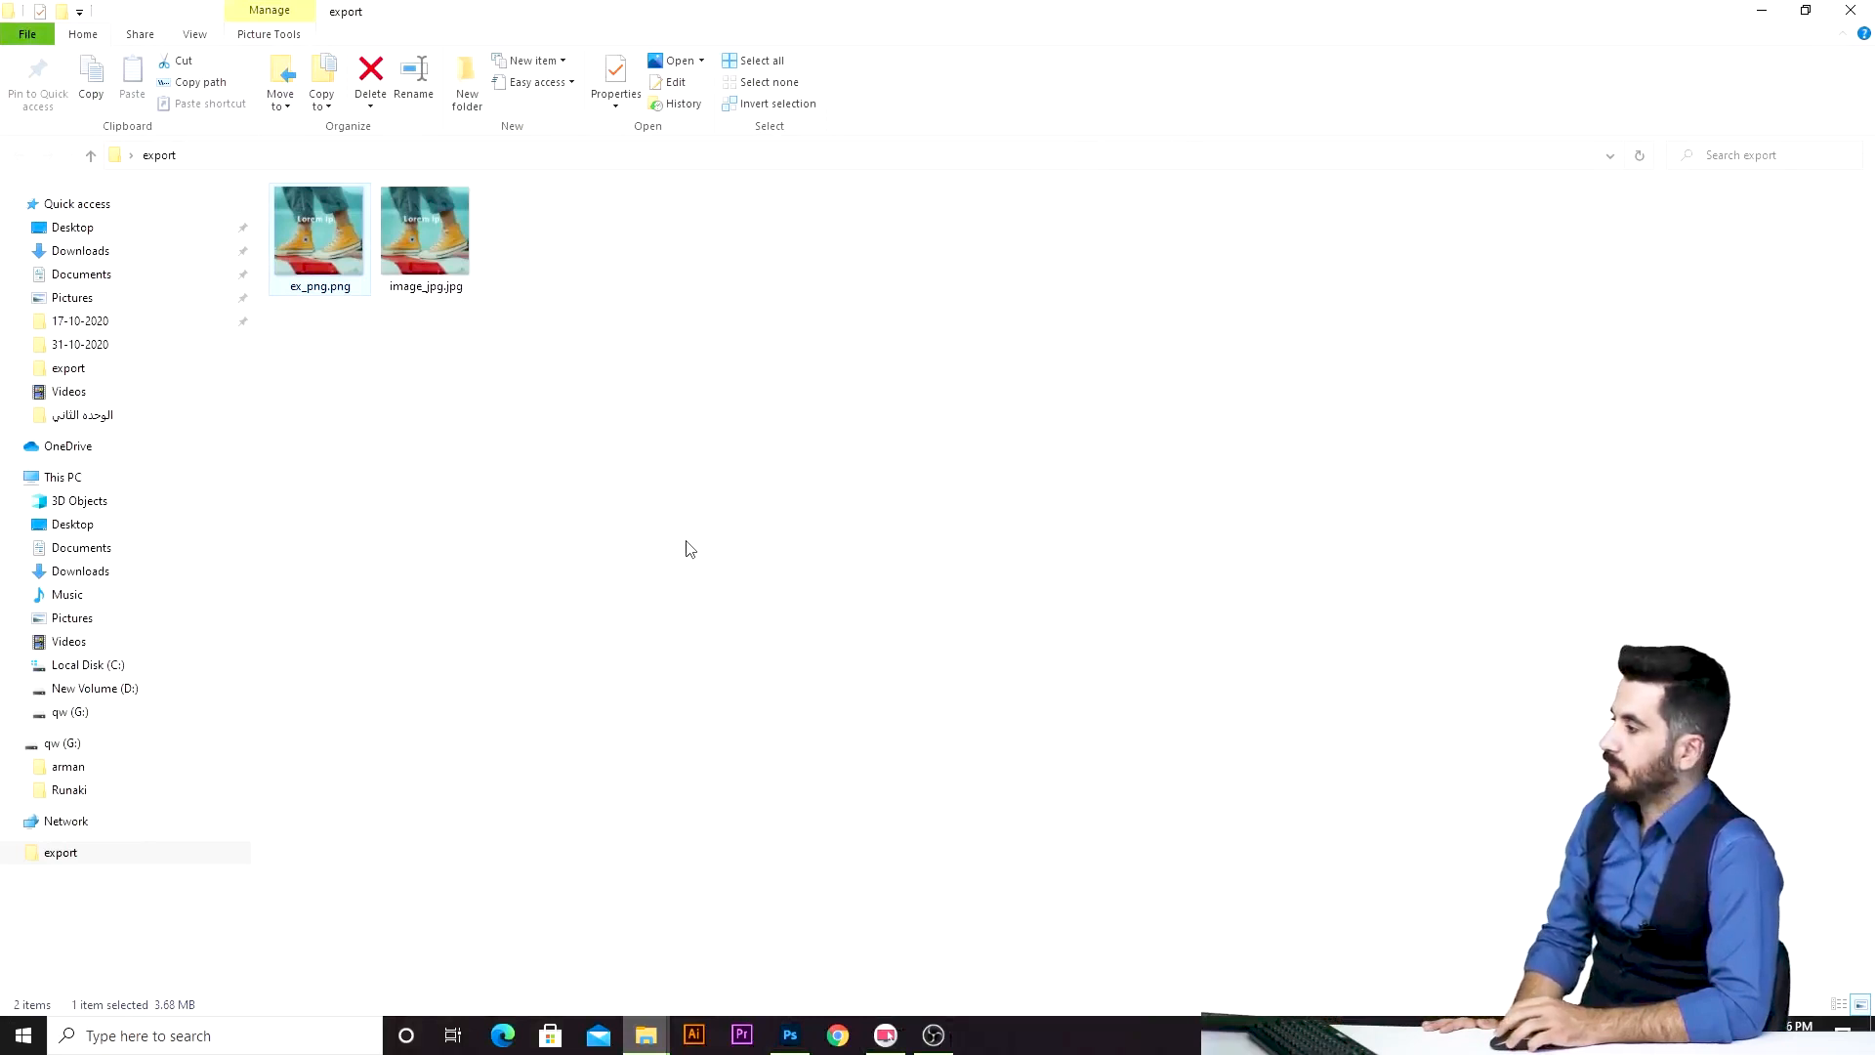
click(641, 418)
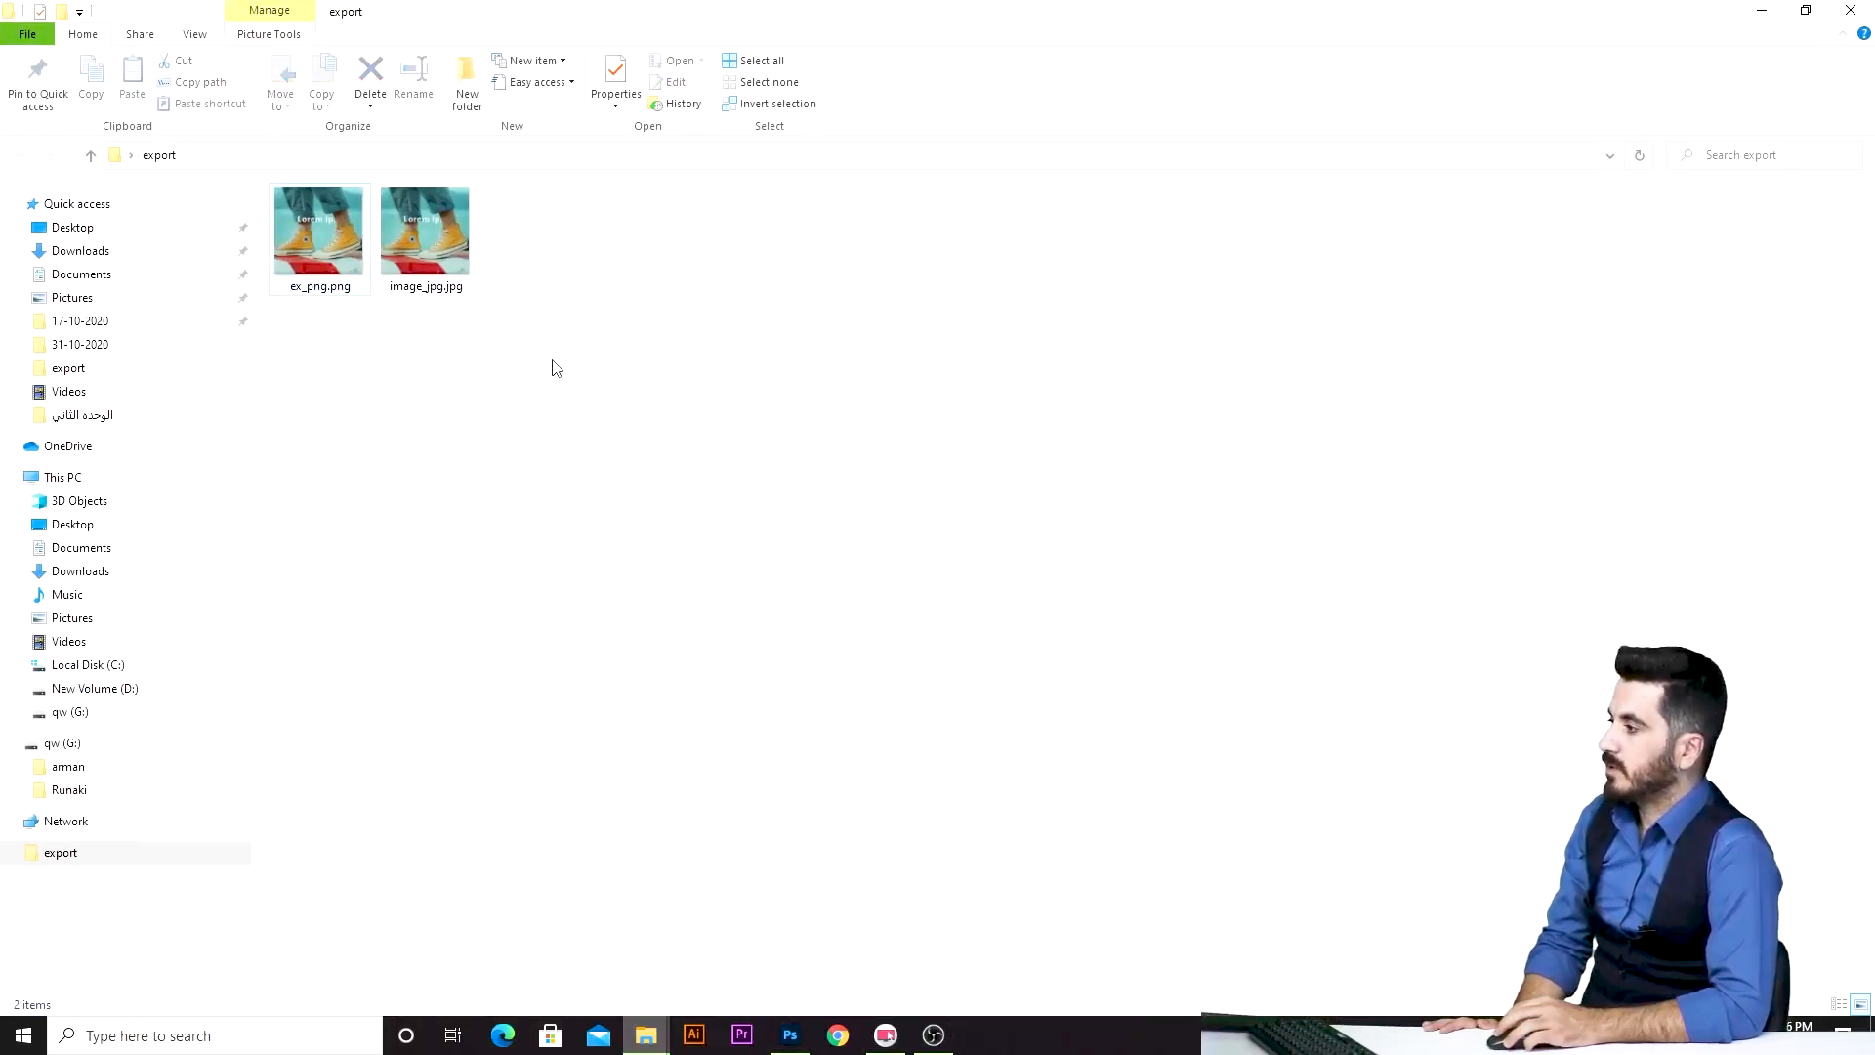